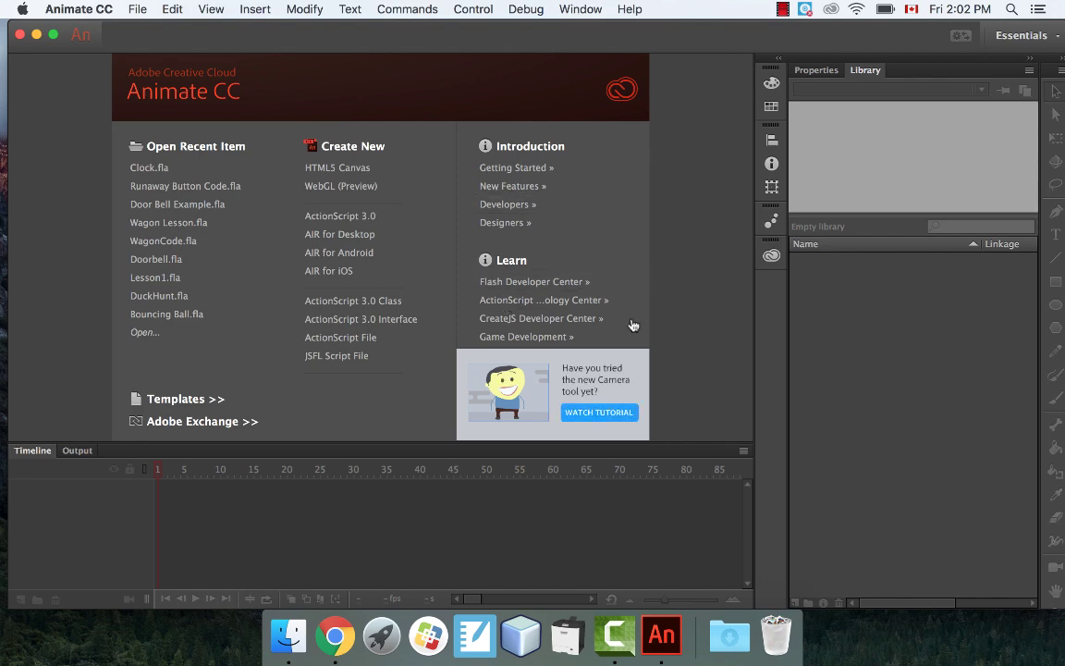
- Create a new ActionScript 3.0 document and add a Movie Clip symbol named Clock Face
click(329, 218)
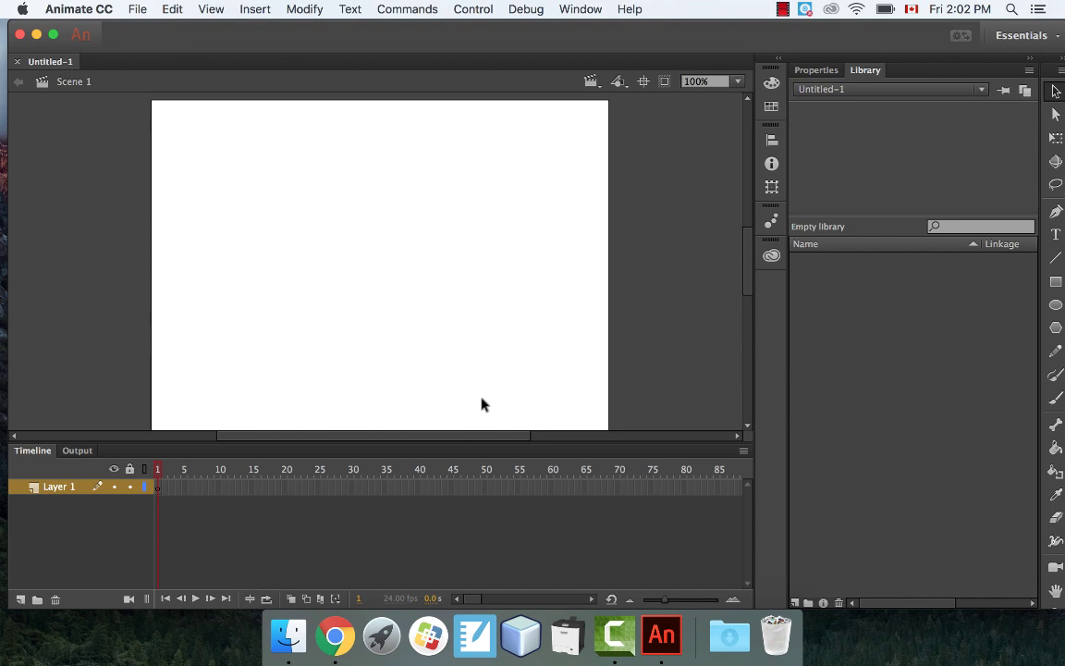
click(255, 9)
click(268, 29)
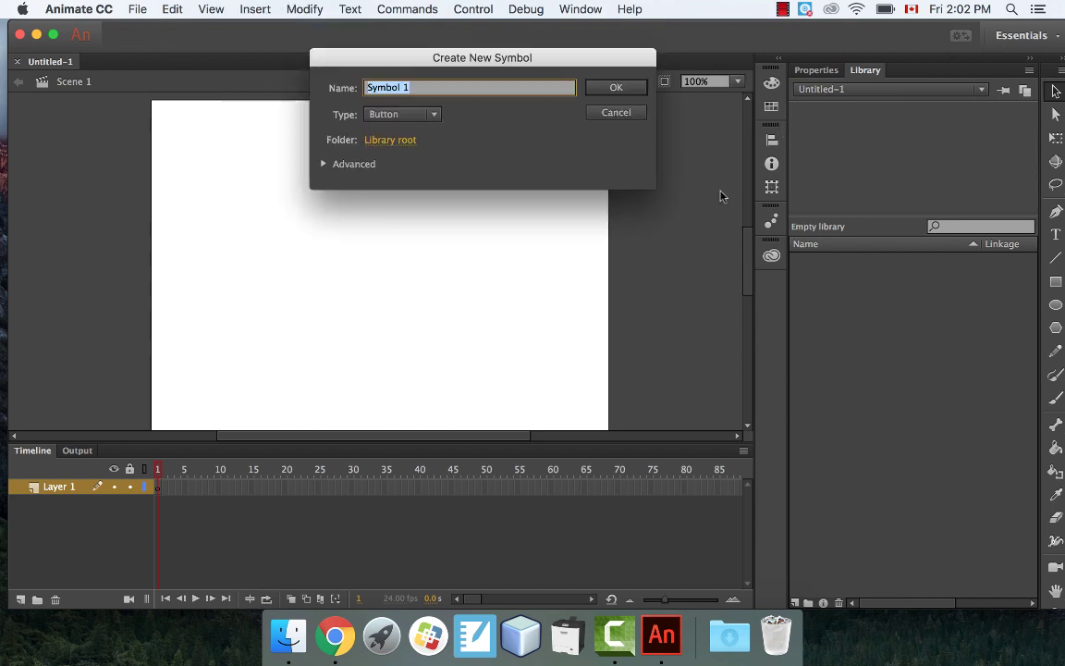
text(Clock Face)
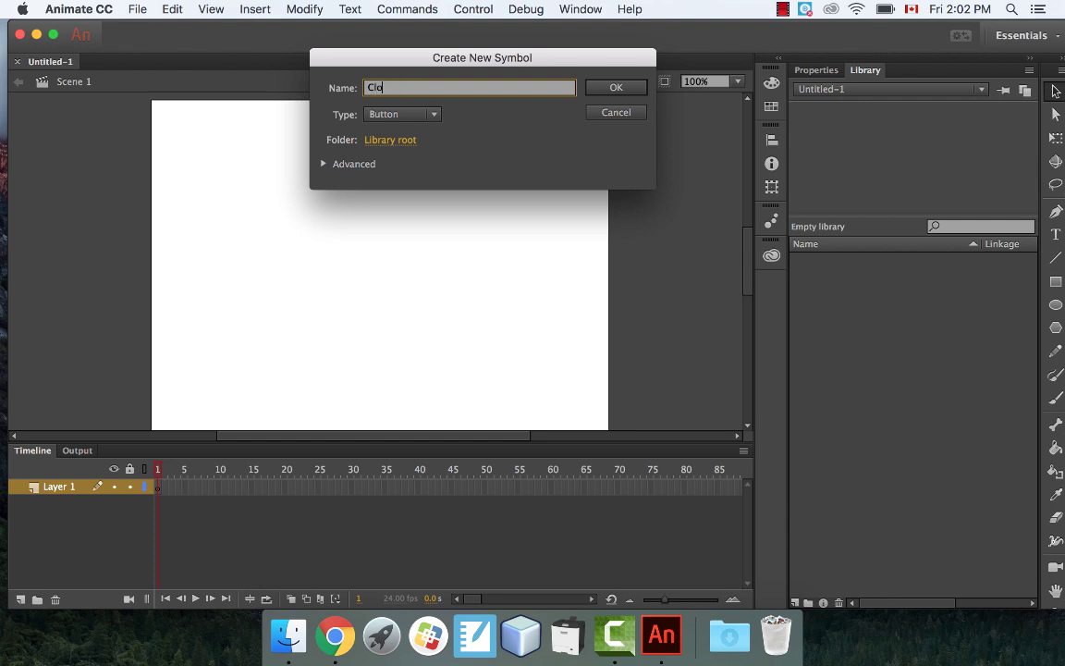
click(433, 114)
click(421, 134)
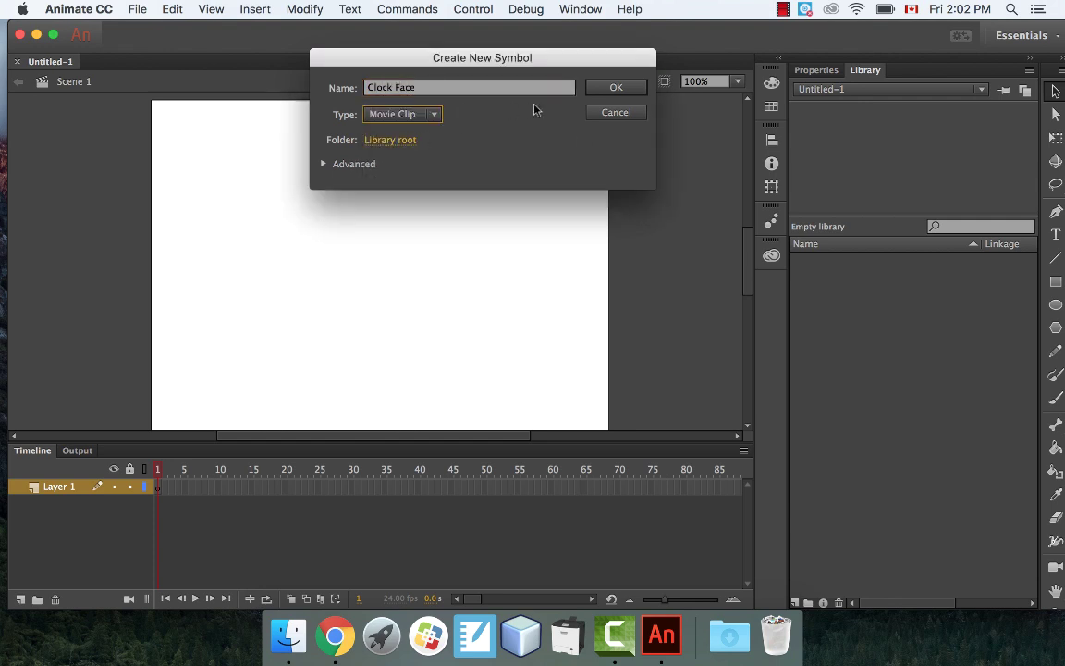
click(616, 88)
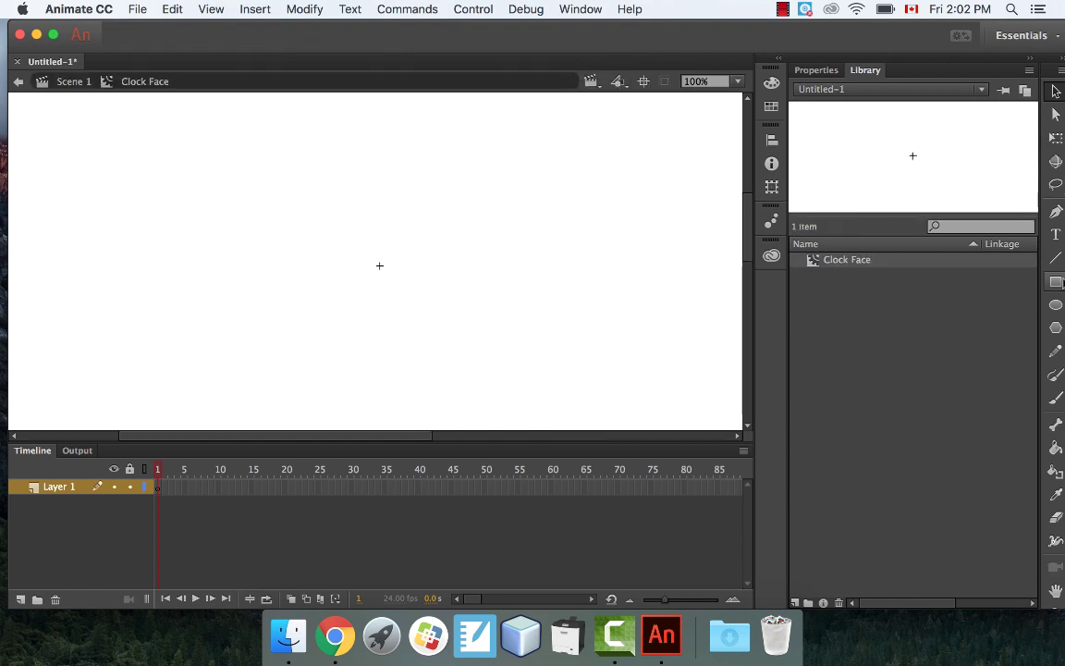
- Draw a circle about 422 px in diameter around the registration point with the Oval tool, using a #66FF33 green fill
click(1057, 306)
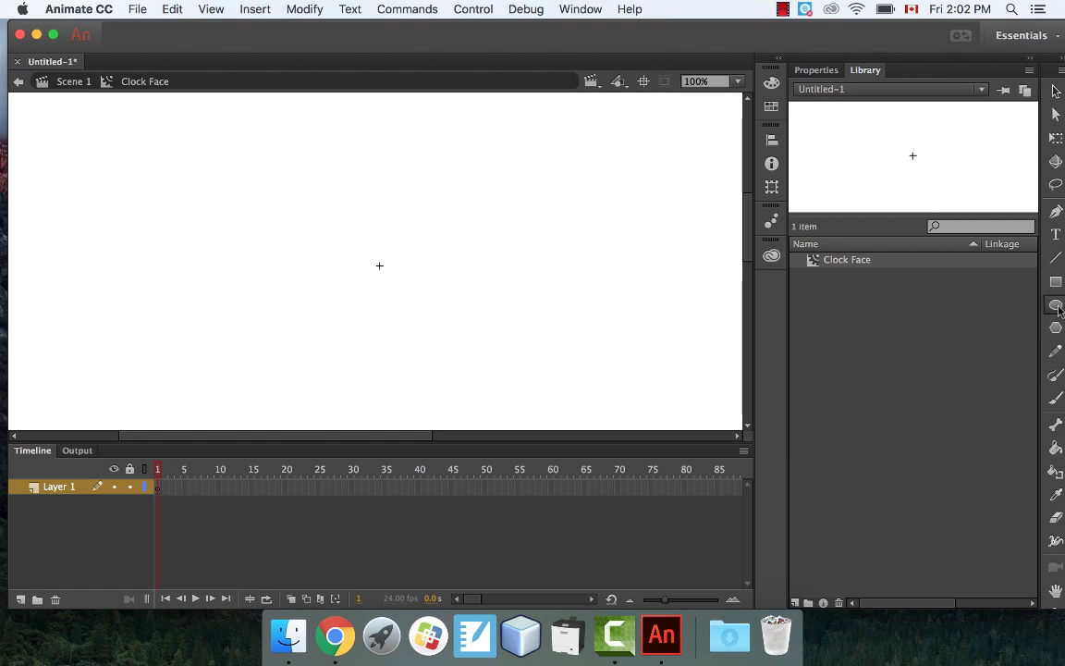
click(816, 70)
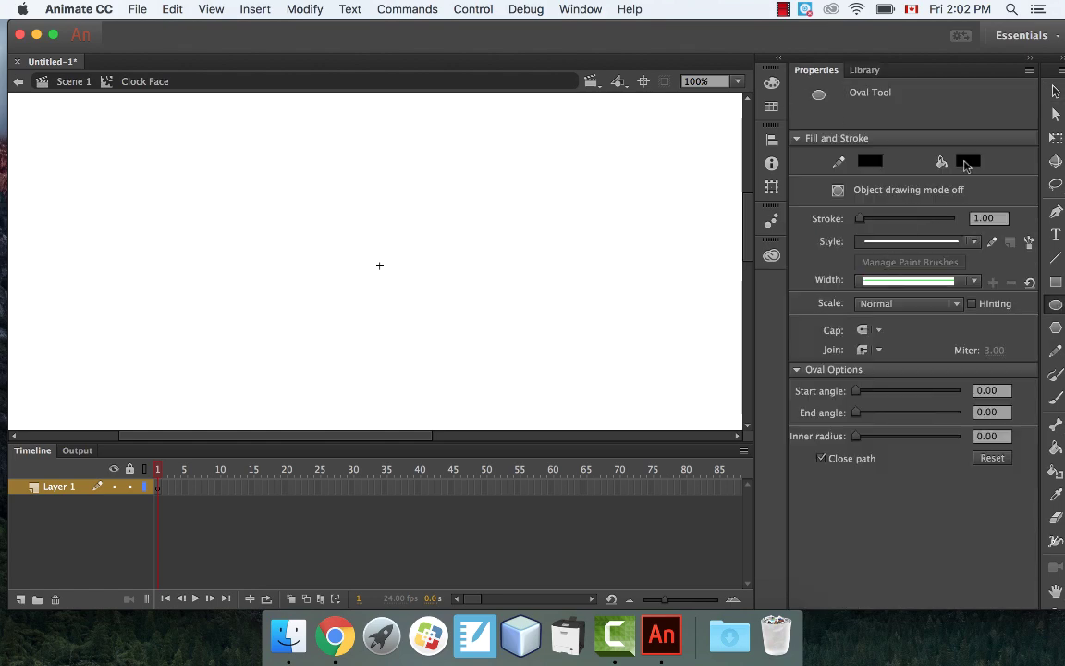
click(967, 162)
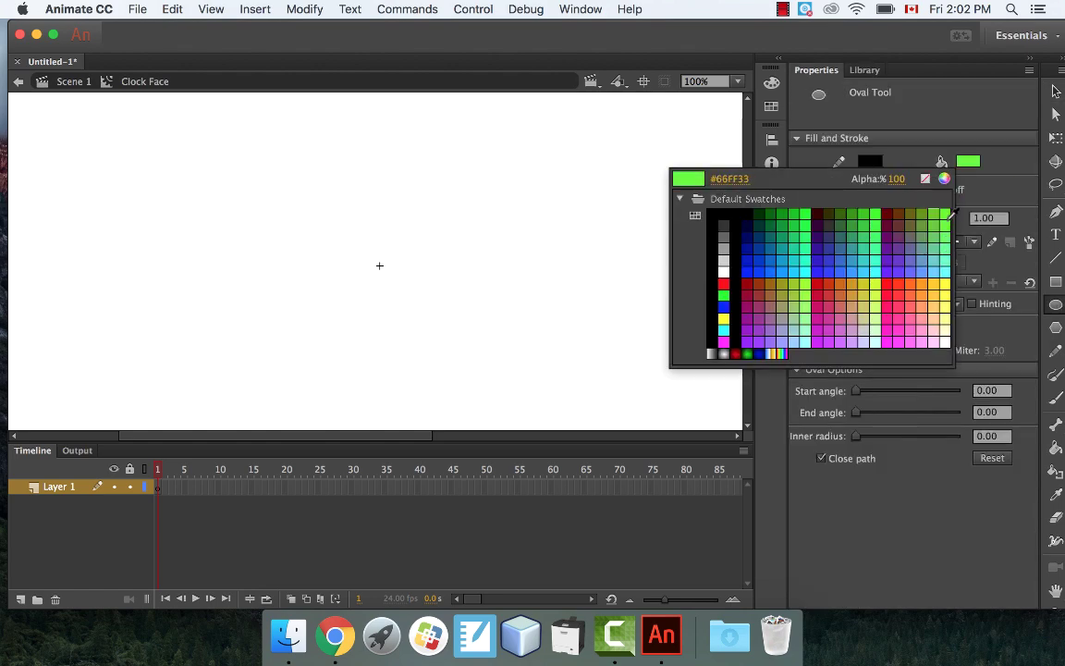
click(947, 213)
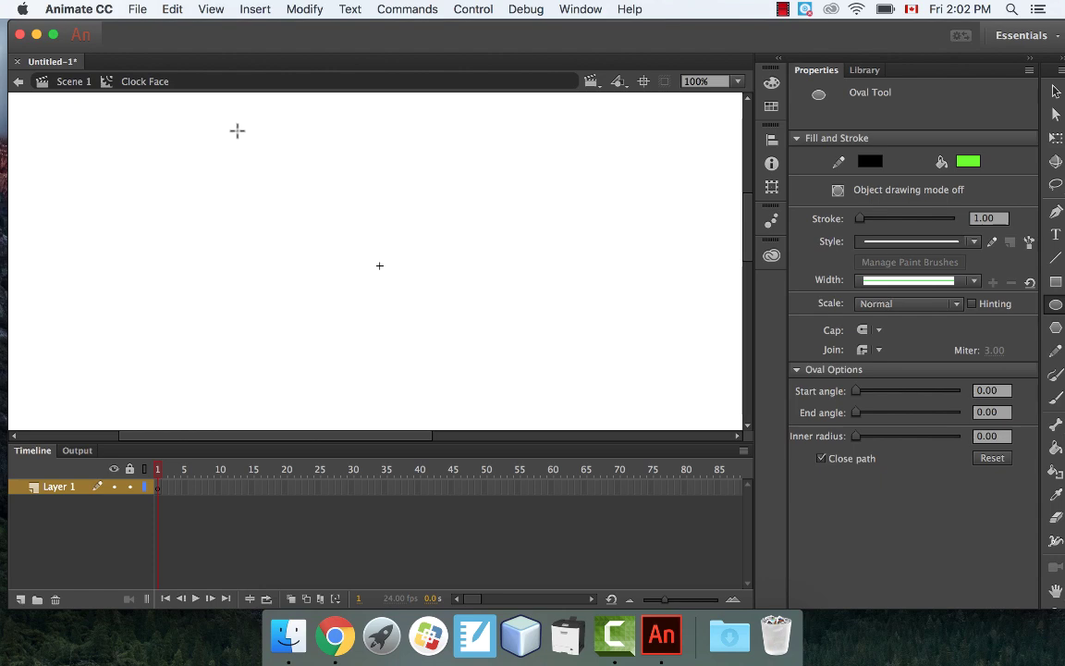
mouse_move(236, 130)
mouse_down()
mouse_move(338, 171)
mouse_move(445, 238)
mouse_move(479, 304)
mouse_move(590, 425)
mouse_up()
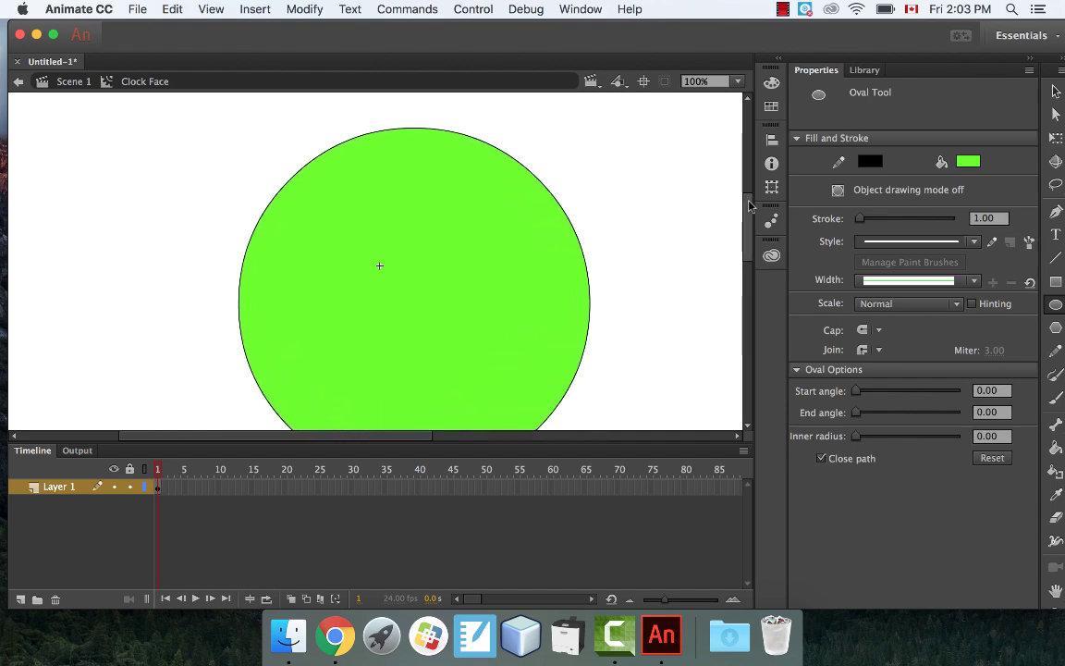
- Move the whole circle, fill and outline together, closer to centred on the registration point, to about X -198, Y -208
drag(749, 209, 750, 222)
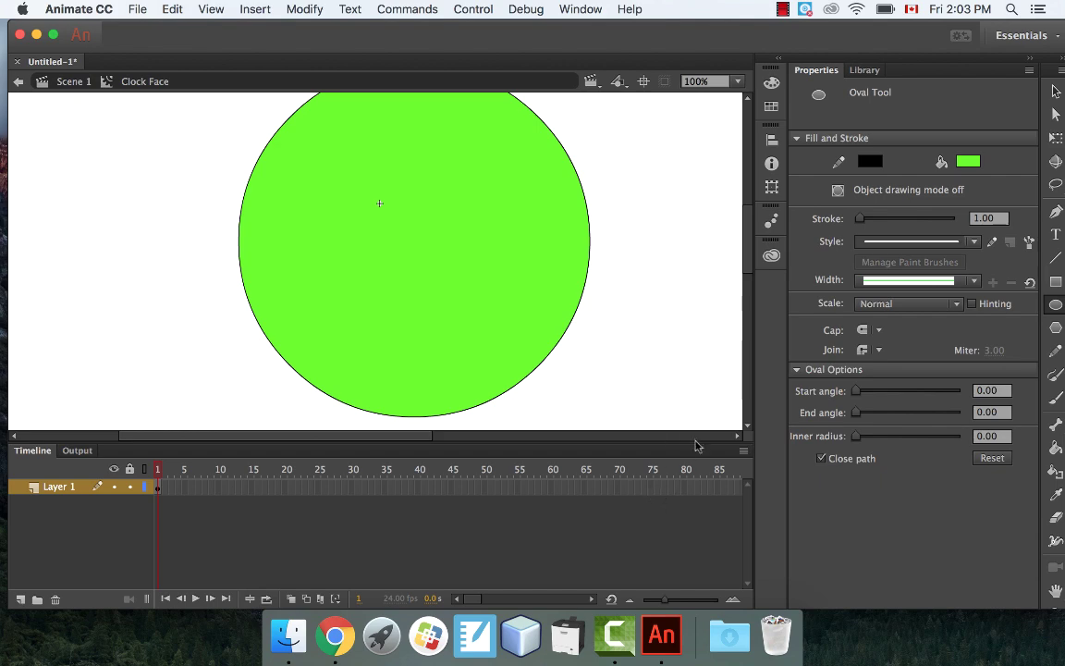
drag(692, 445, 692, 499)
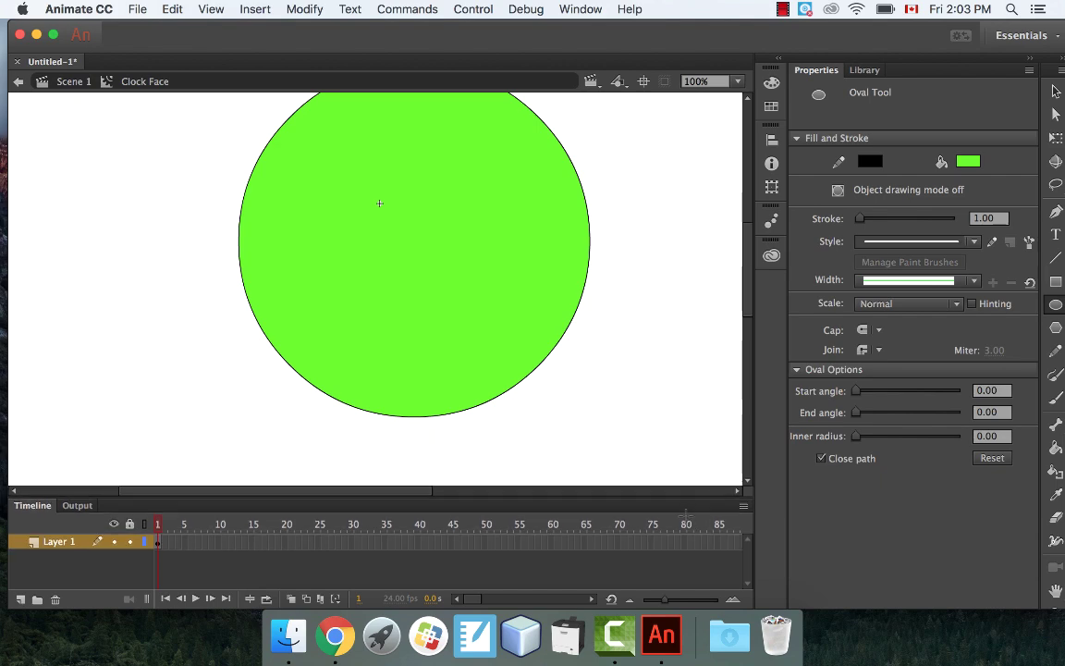
drag(749, 309, 752, 301)
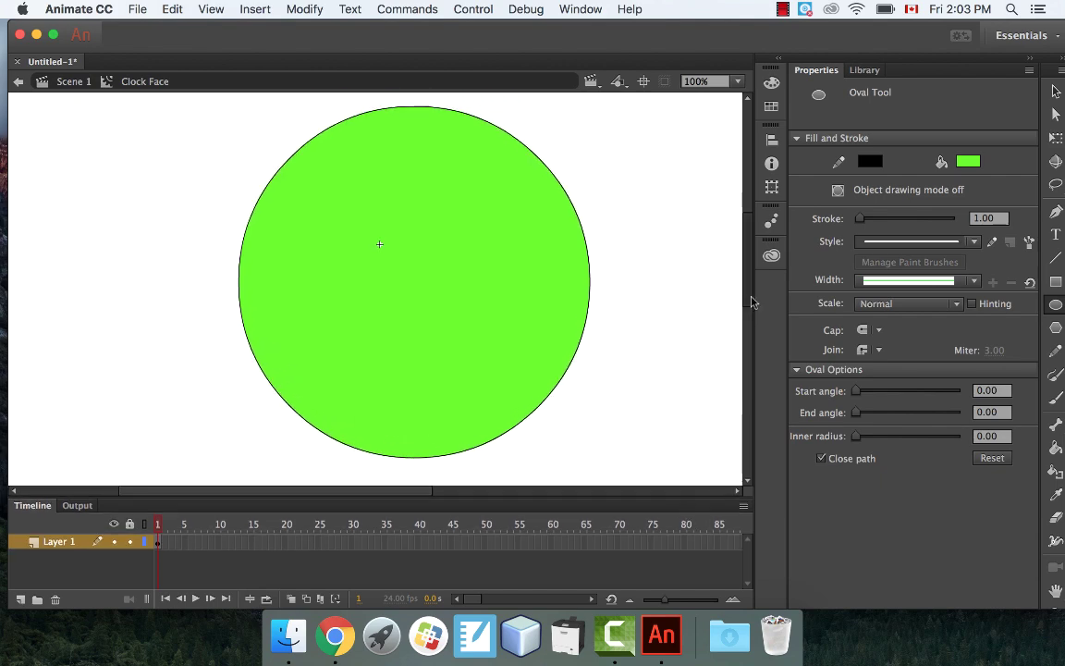
click(1056, 89)
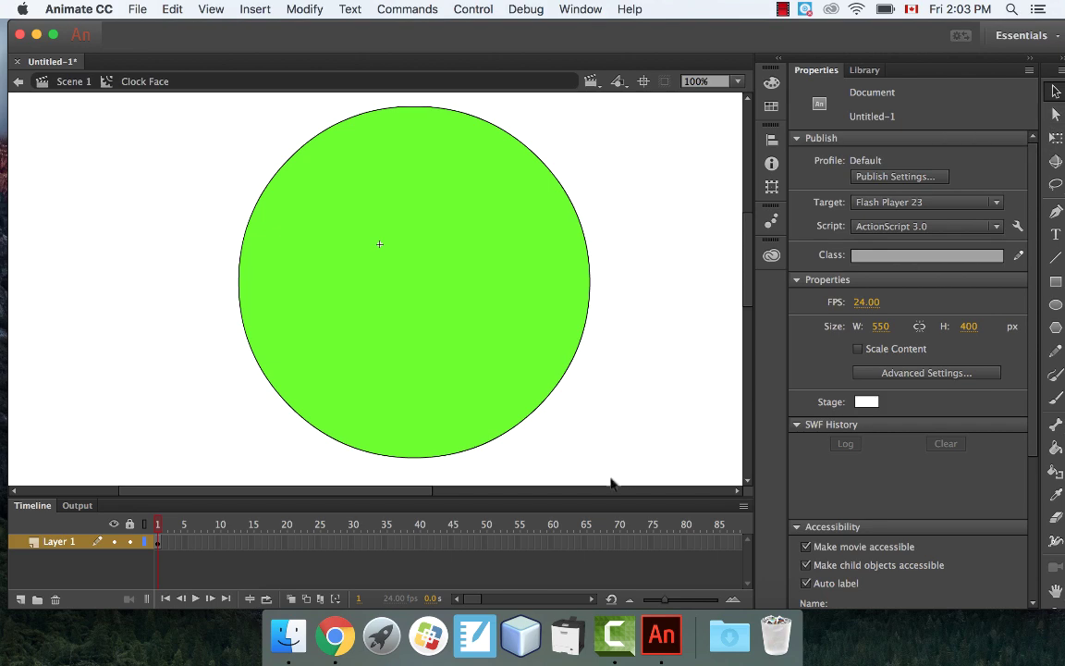
drag(626, 475, 189, 37)
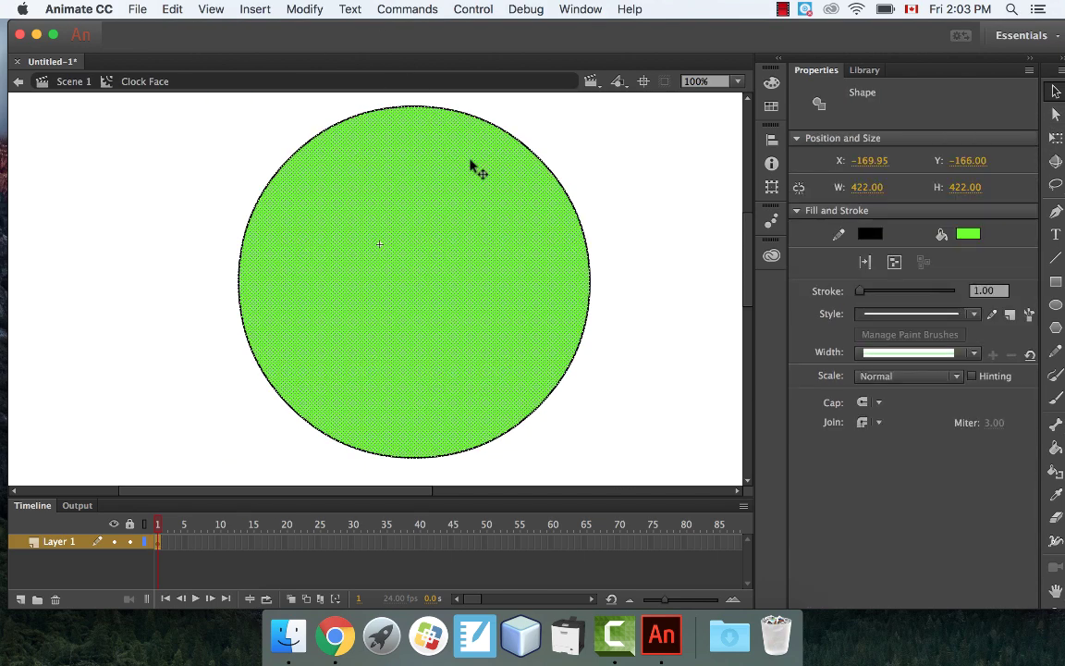
mouse_move(464, 214)
mouse_down()
mouse_move(443, 200)
mouse_move(459, 208)
mouse_up()
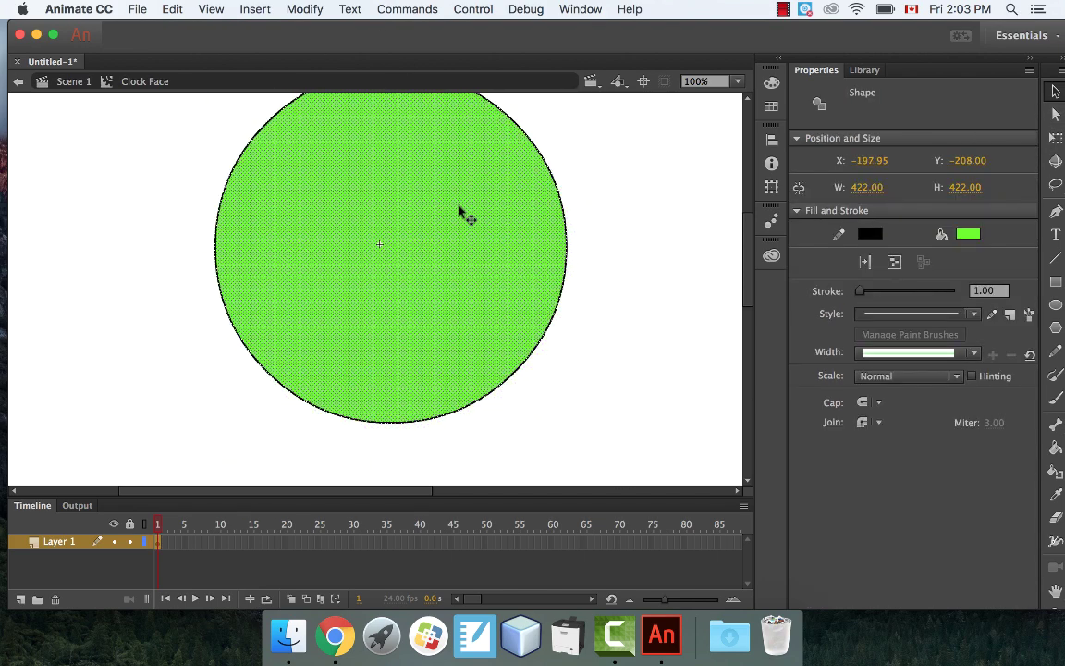
click(604, 222)
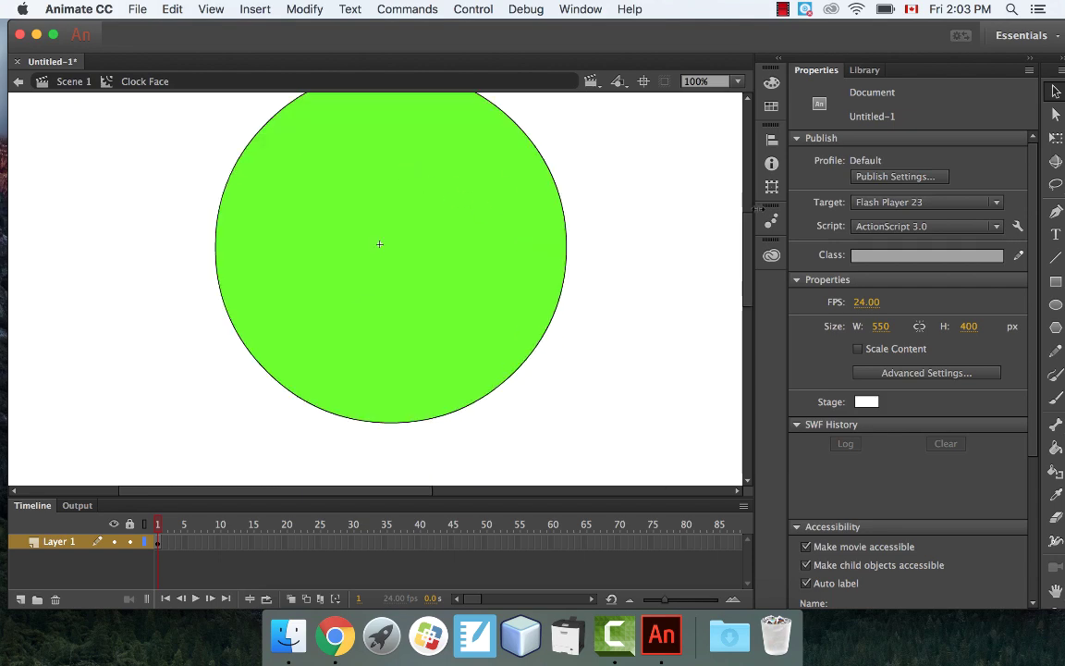
scroll(751, 222, up, 3)
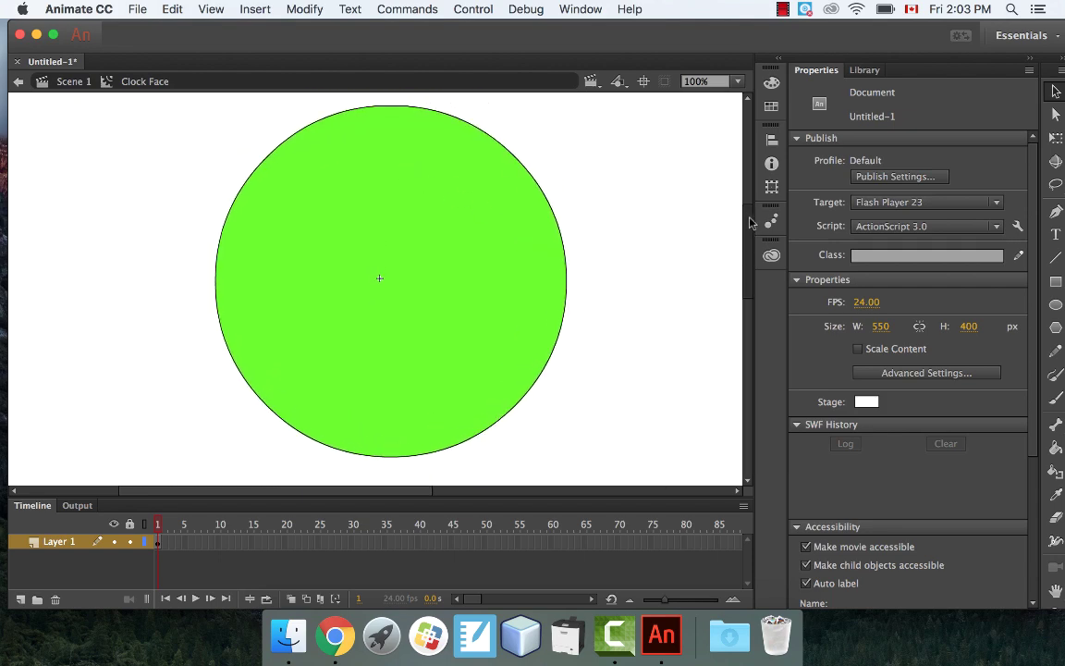
- Show the grid on the stage
click(211, 9)
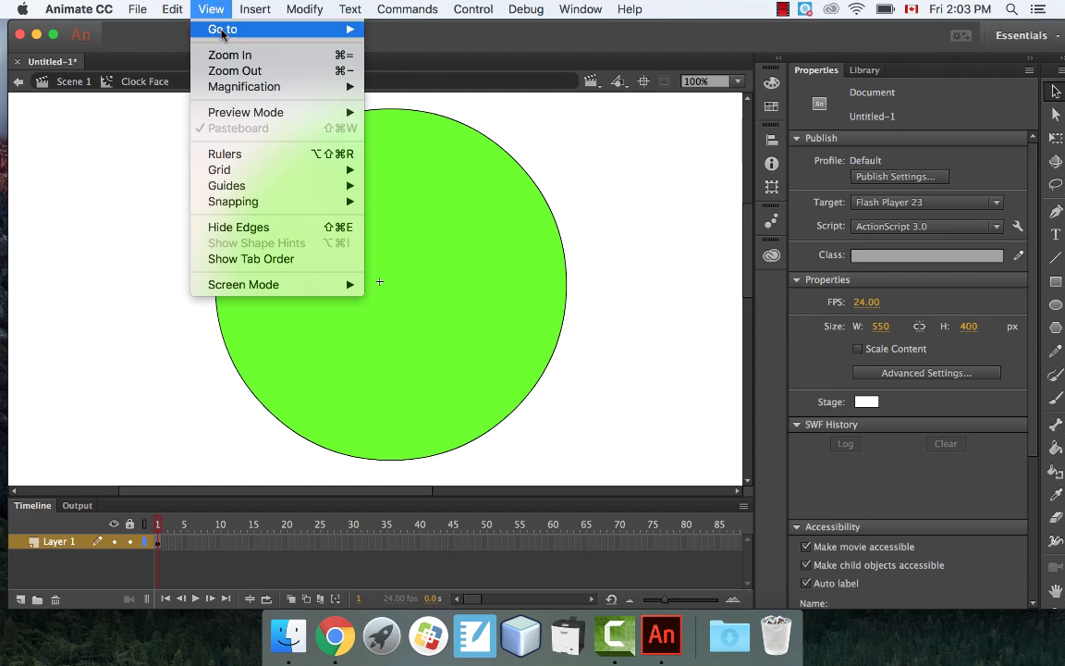
mouse_move(261, 171)
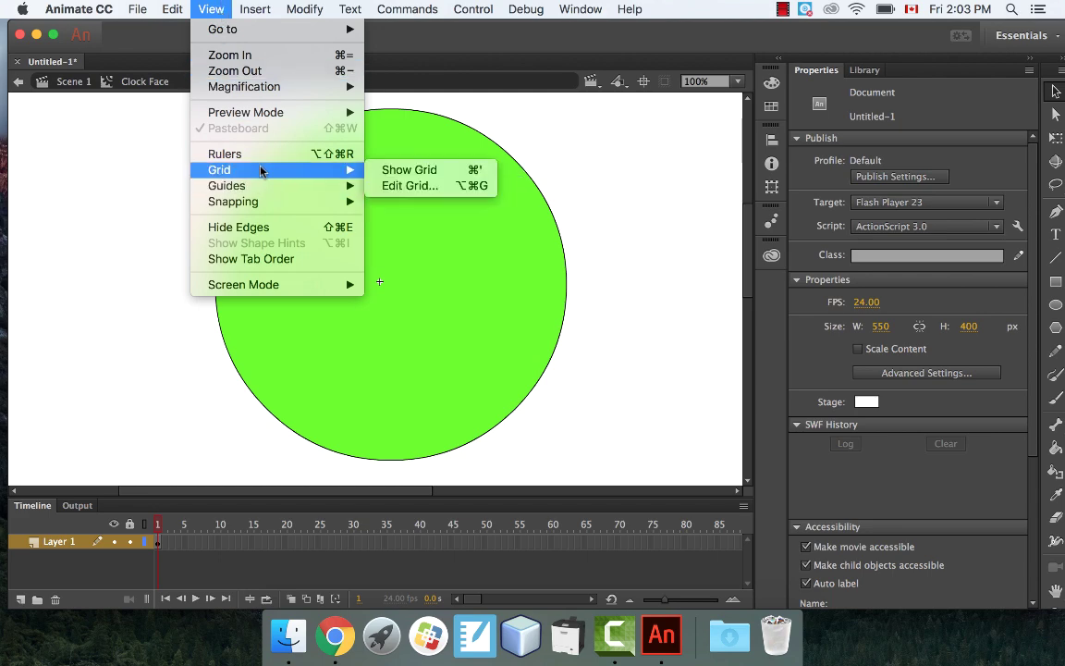
click(389, 172)
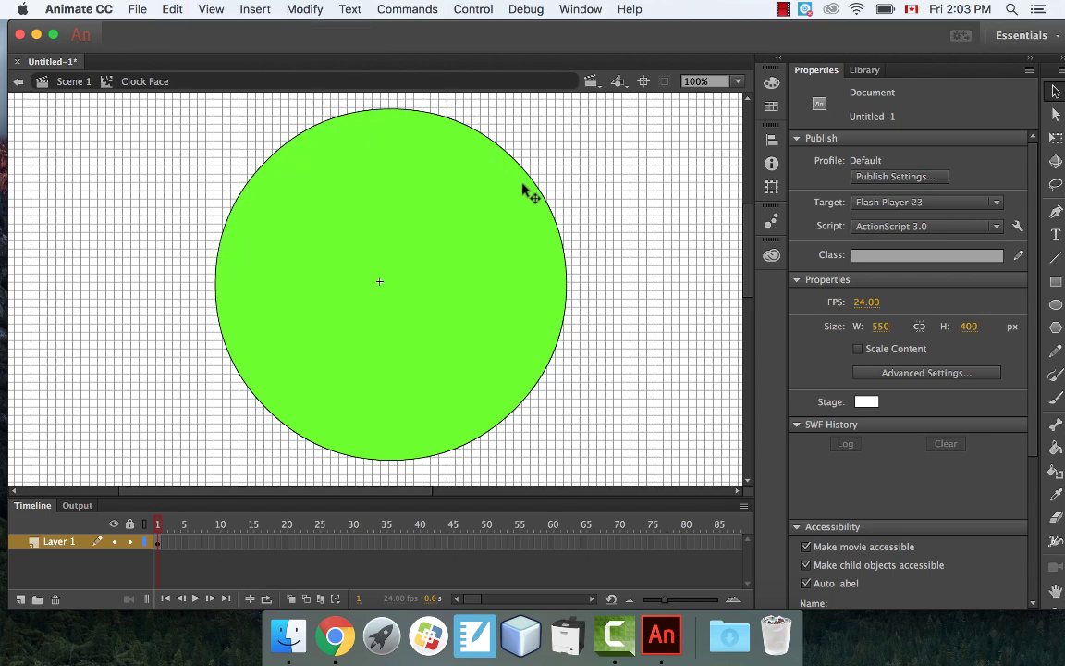
- Delete the circle's green fill at 200% magnification, leaving only the black outline
click(703, 82)
click(708, 190)
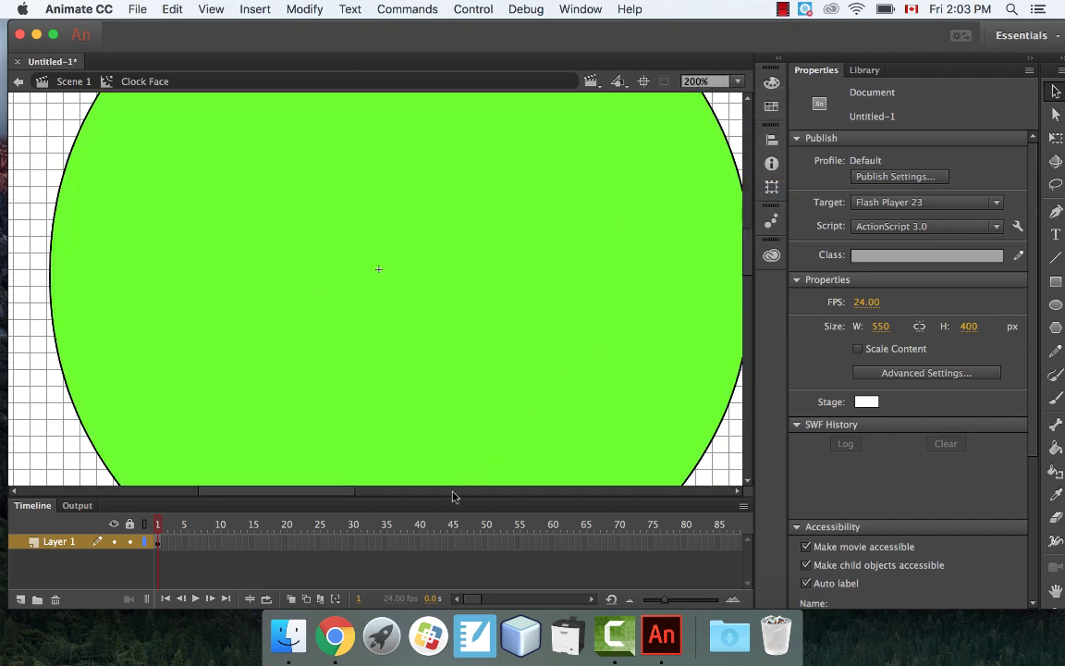
drag(324, 496, 330, 497)
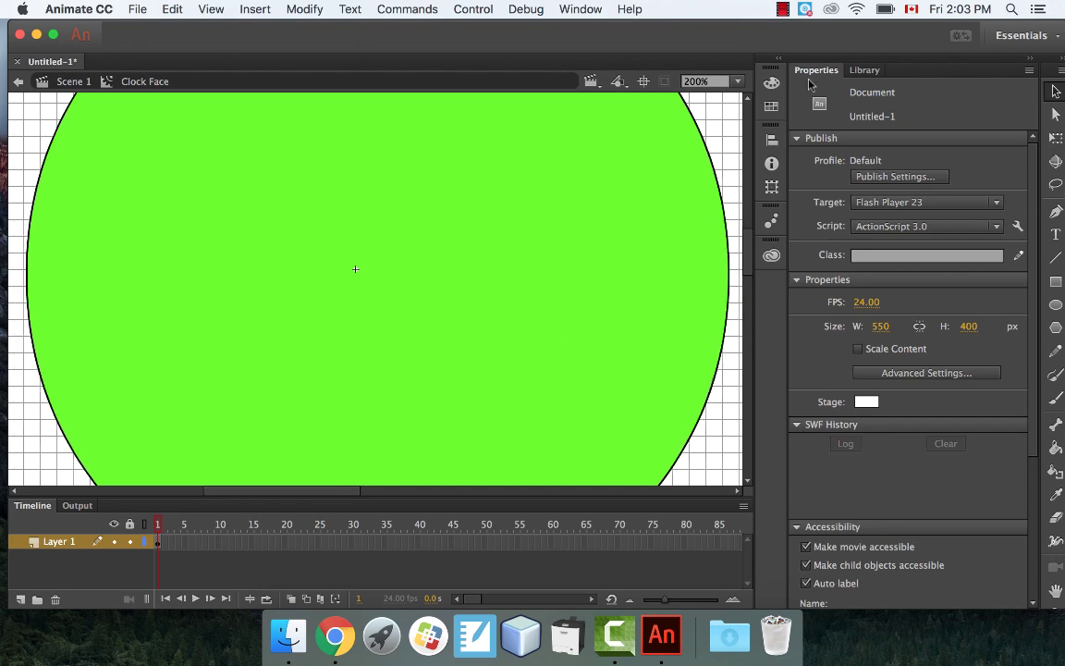
click(867, 74)
click(819, 73)
click(640, 250)
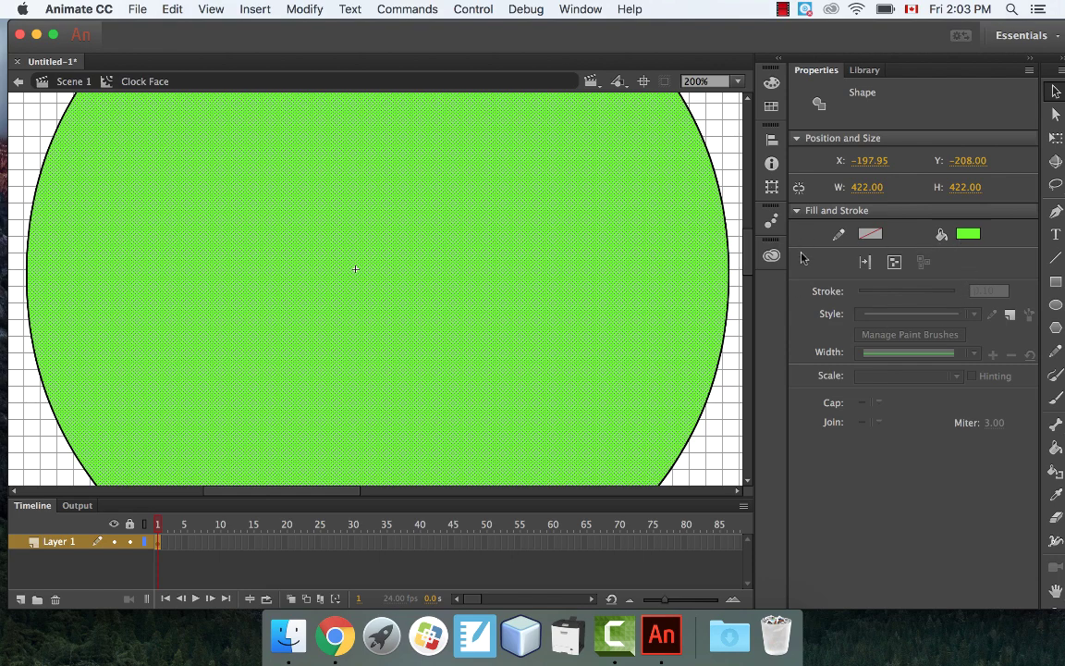
key(Delete)
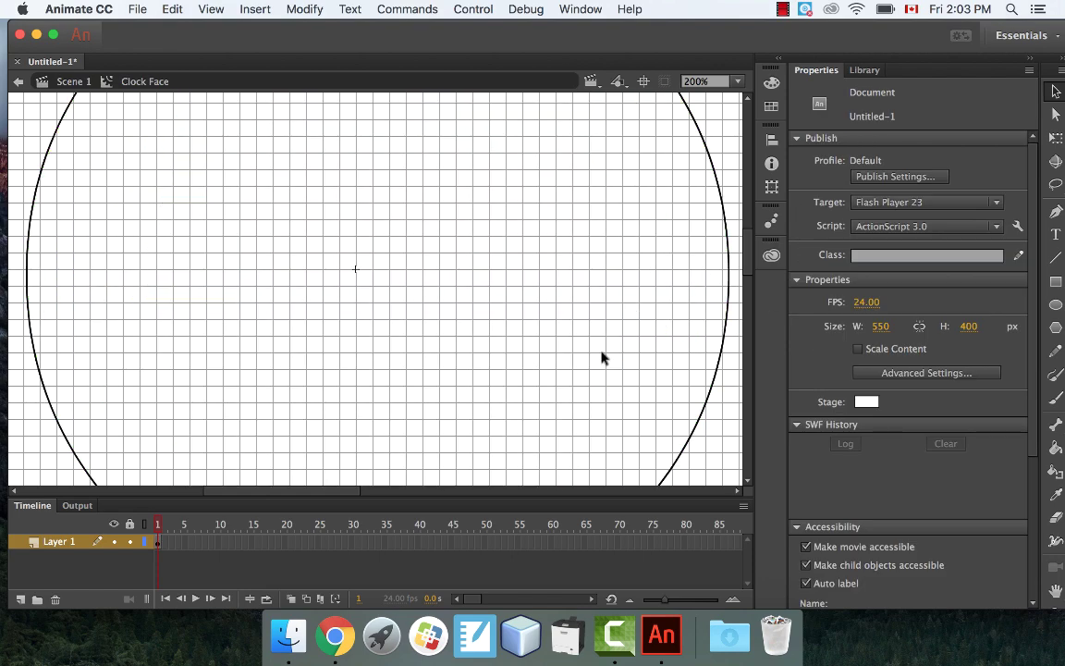
- Select the circle's outline and give it a bright green fill again
click(728, 276)
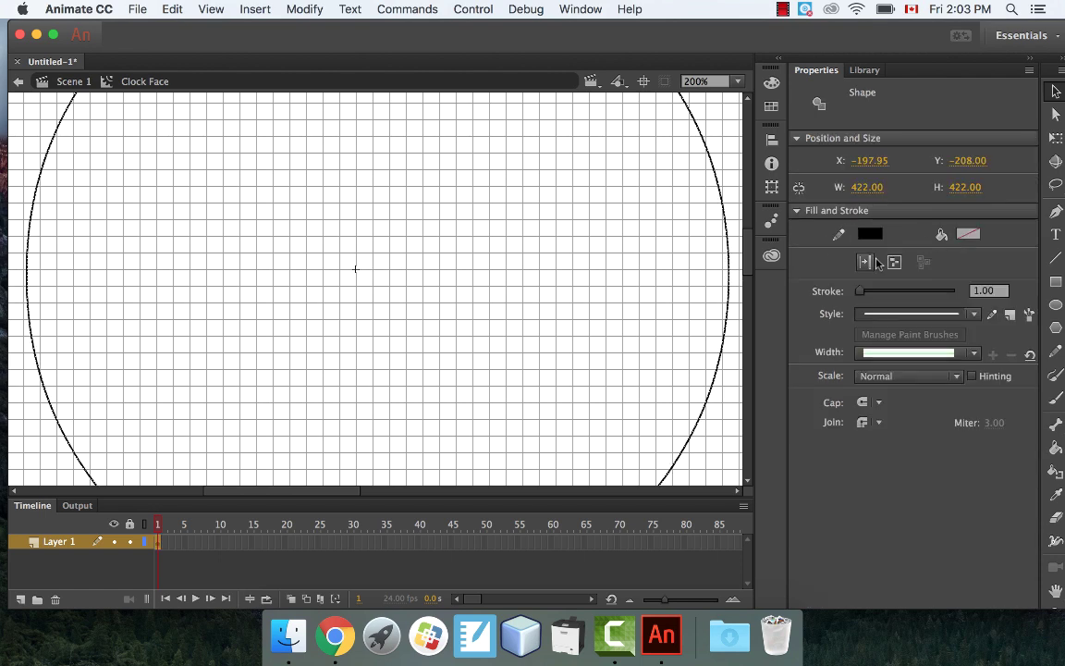
click(967, 237)
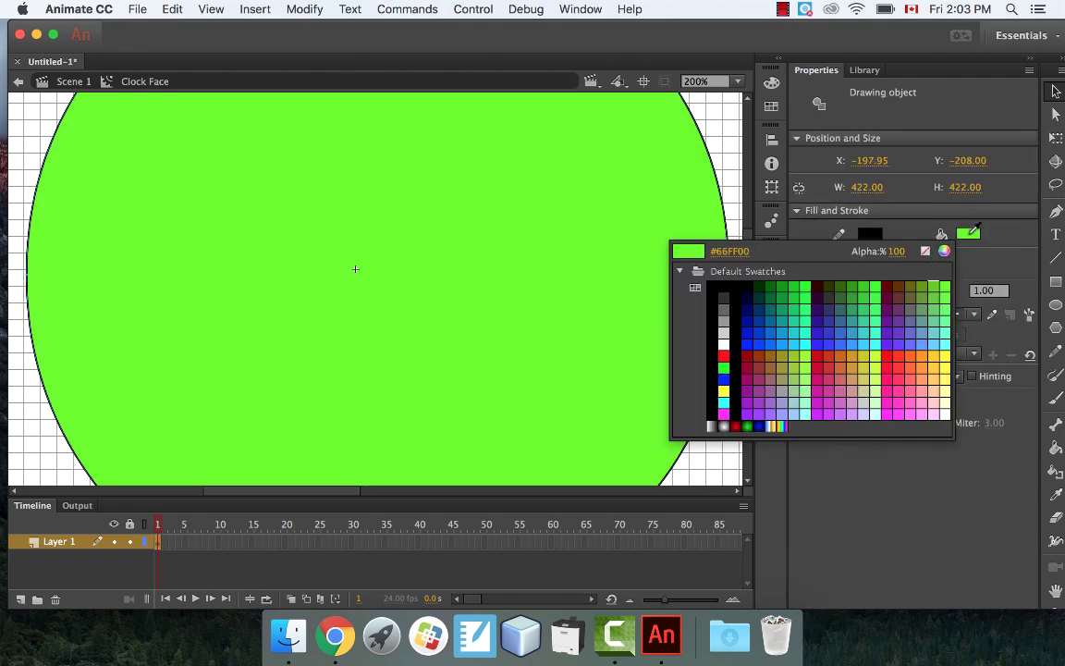
click(967, 235)
click(968, 235)
click(926, 250)
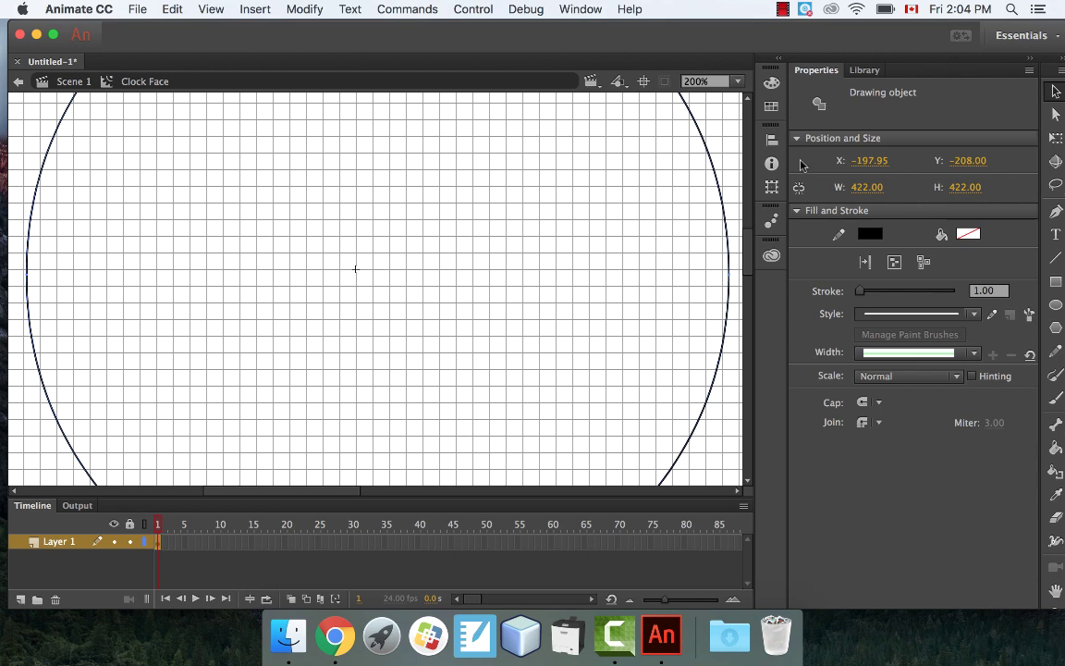
click(968, 234)
click(949, 292)
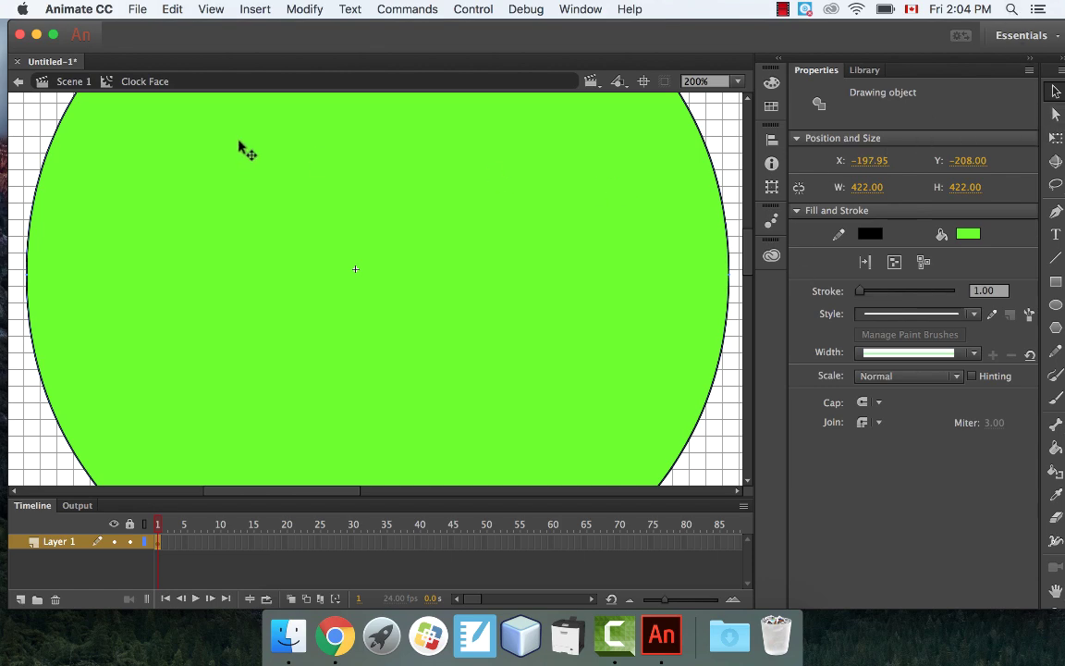
- Nudge the whole circle left and up toward the registration point, to X -204.95, Y -211.00
click(737, 81)
click(714, 174)
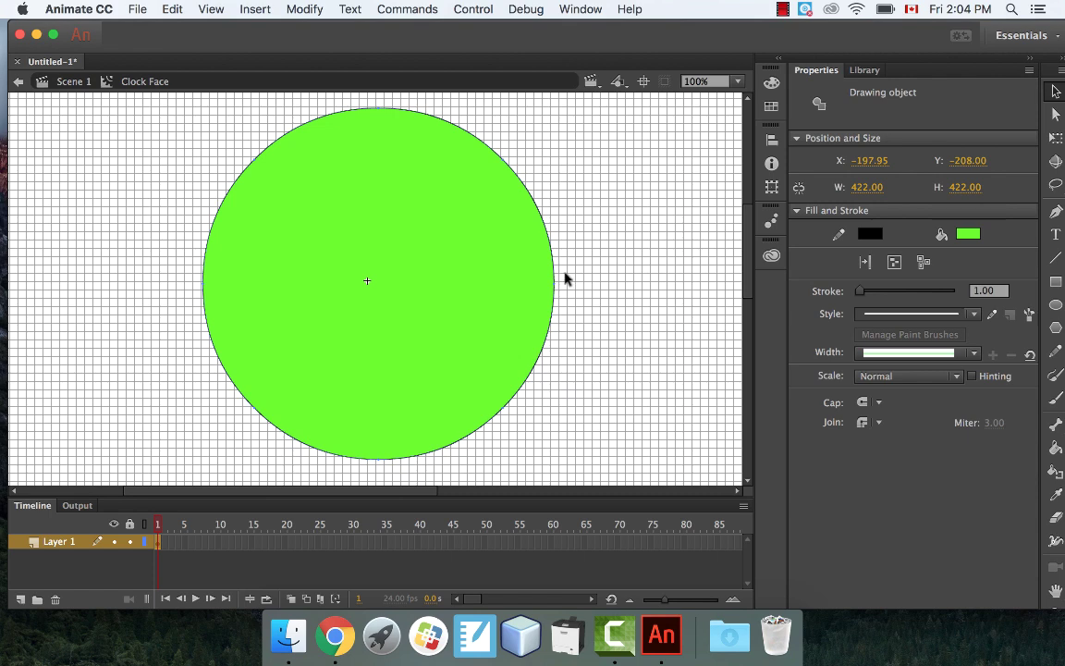
drag(634, 111, 134, 440)
key(Left)
key(Left)
key(Left)
key(Left)
key(Left)
key(Up)
key(Up)
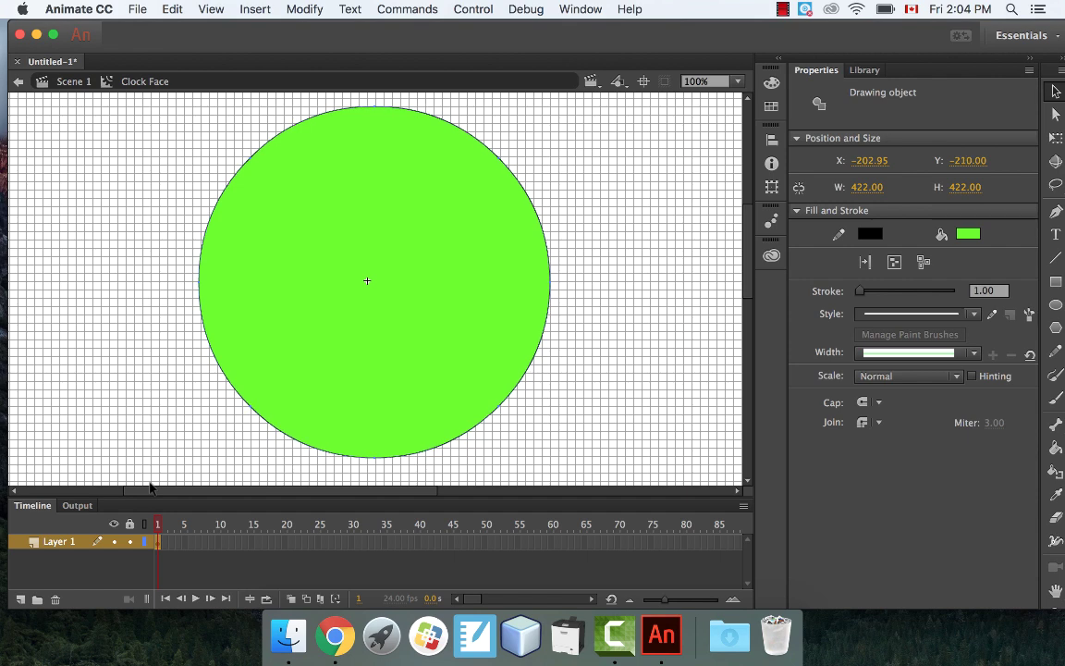
key(Left)
key(Up)
key(Left)
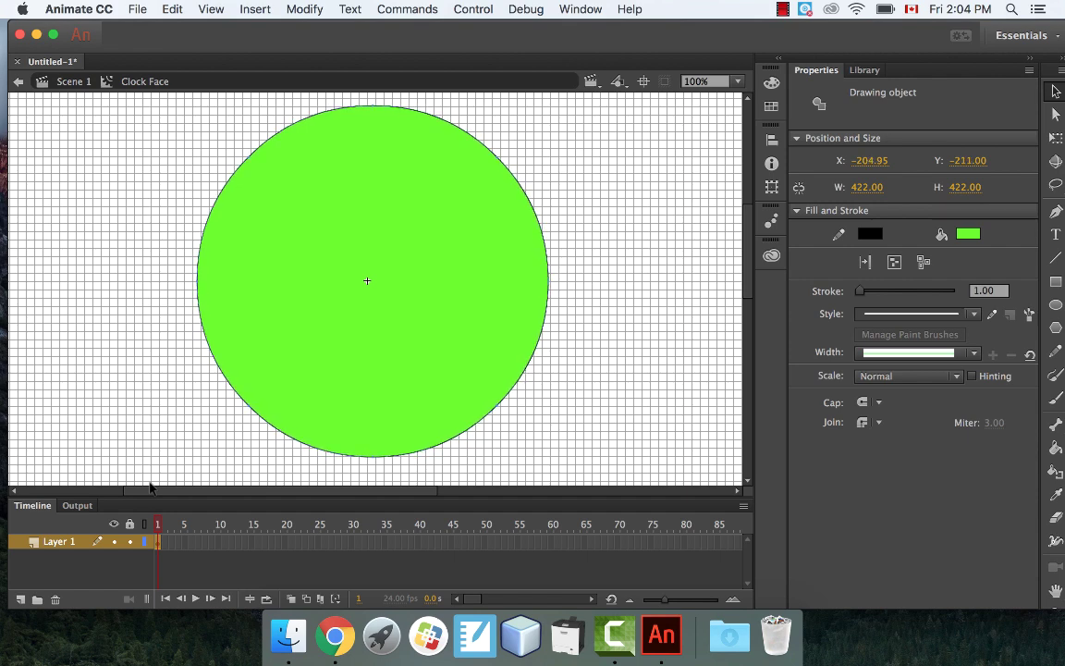
- Nudge the green circle left to X -207.95, bringing it closer to centre on the registration point
click(684, 81)
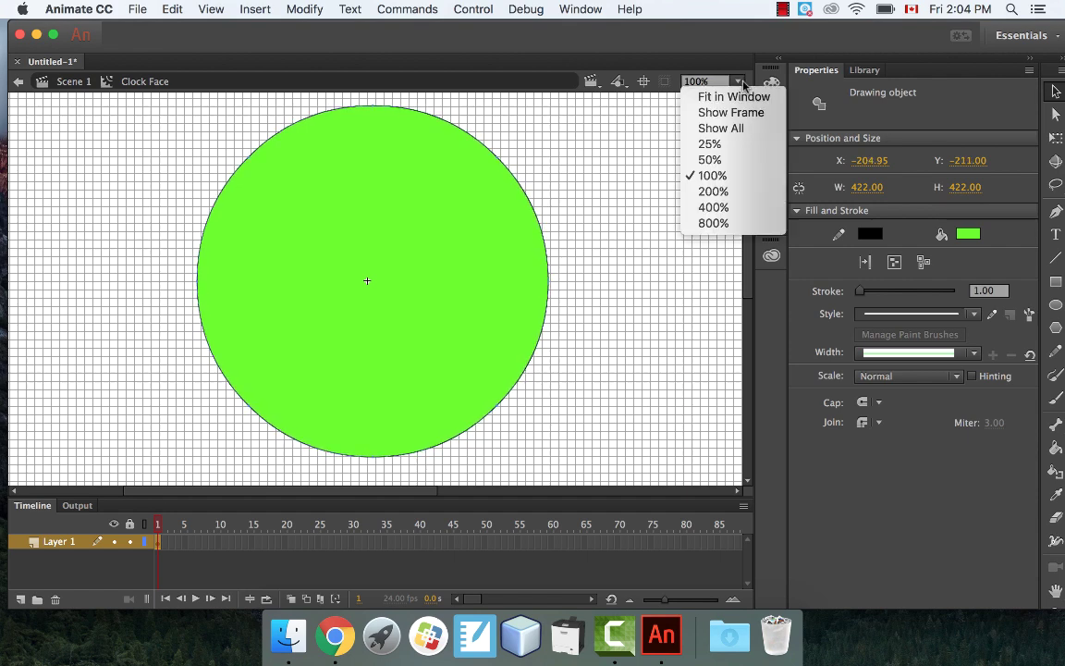
click(713, 192)
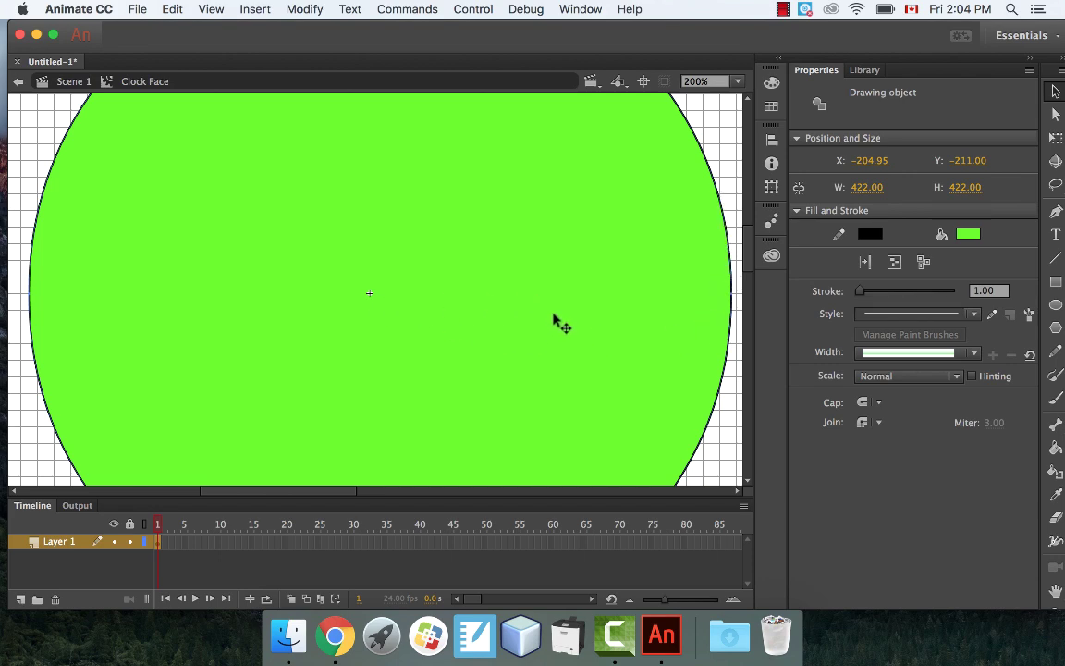
key(Left)
key(Left)
key(Left)
key(Left)
key(Left)
key(Left)
key(Left)
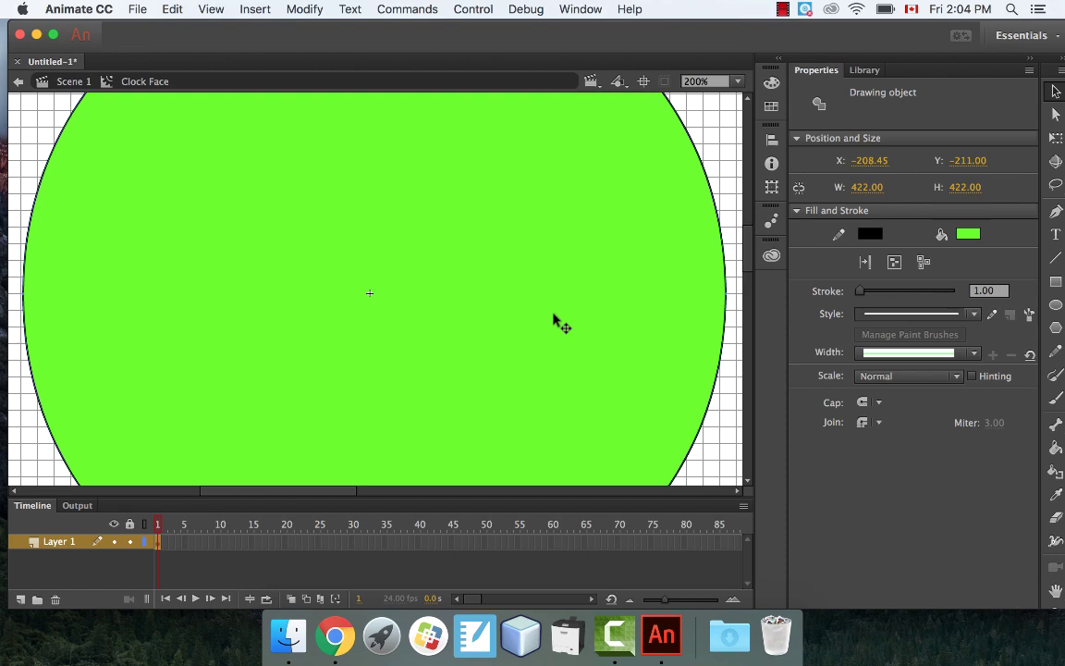
key(Right)
key(Right)
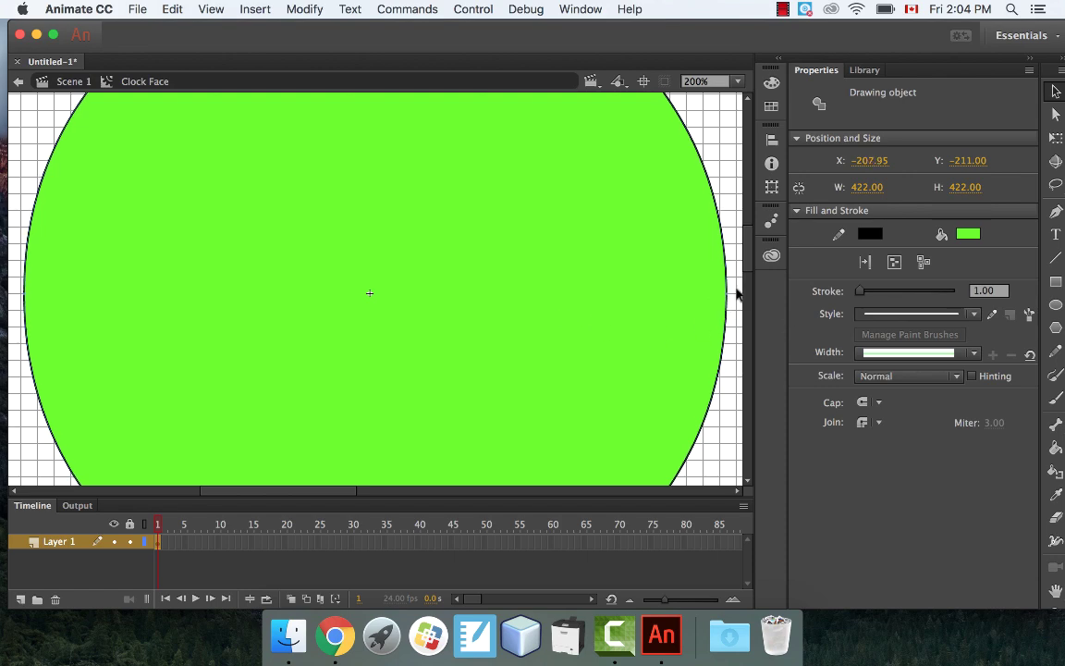
key(Left)
- Nudge the green circle further left and up to X -210.95, Y -215.00, and deselect it
click(738, 81)
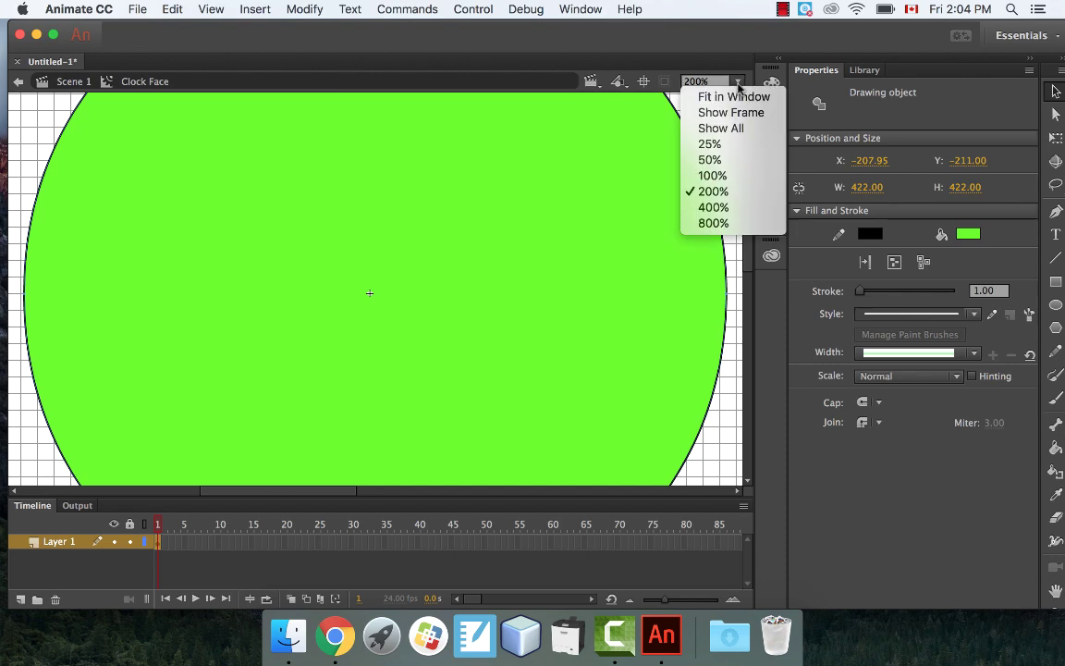
click(685, 161)
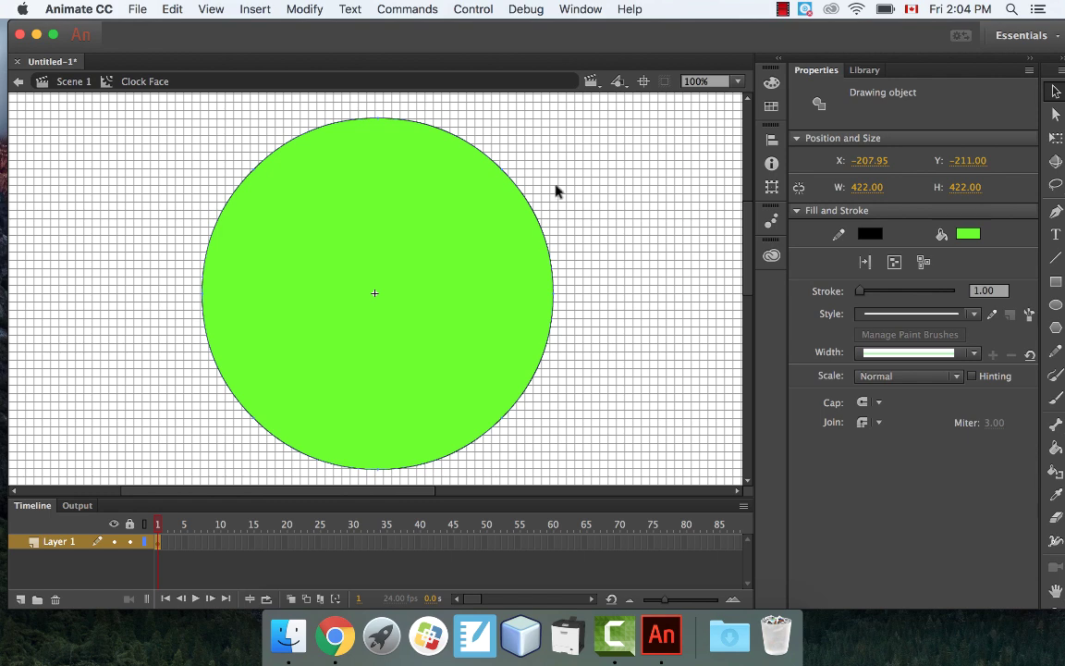
key(Left)
key(Left)
key(Up)
key(Up)
key(Up)
key(Left)
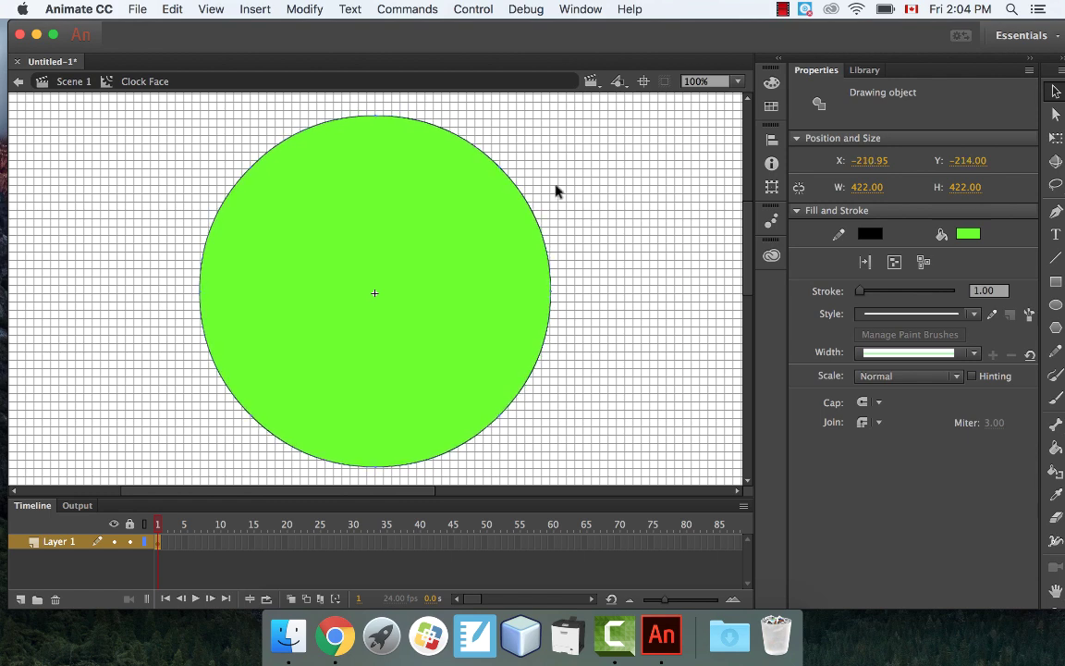
key(Right)
key(Up)
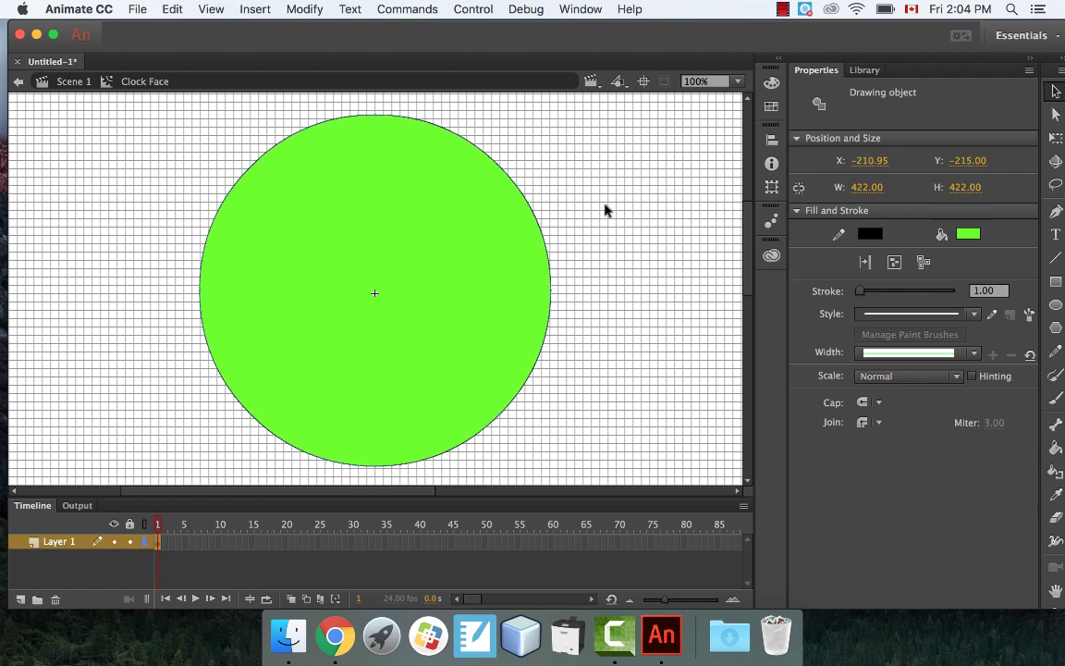
click(546, 190)
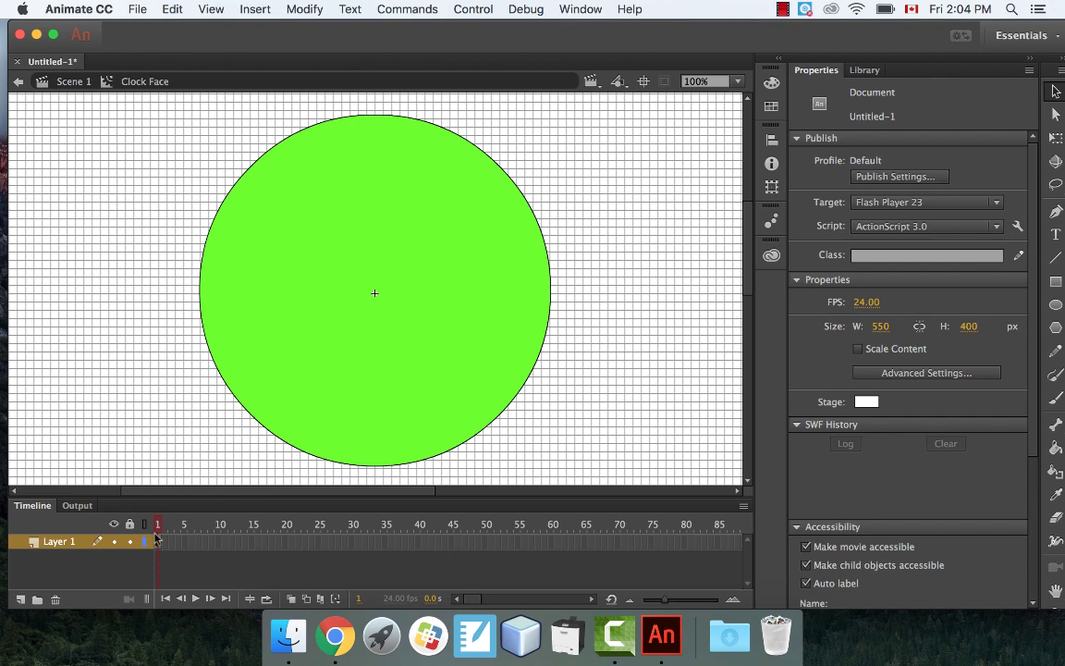
- Rename the circle's layer, Layer 1, as Face
double_click(63, 542)
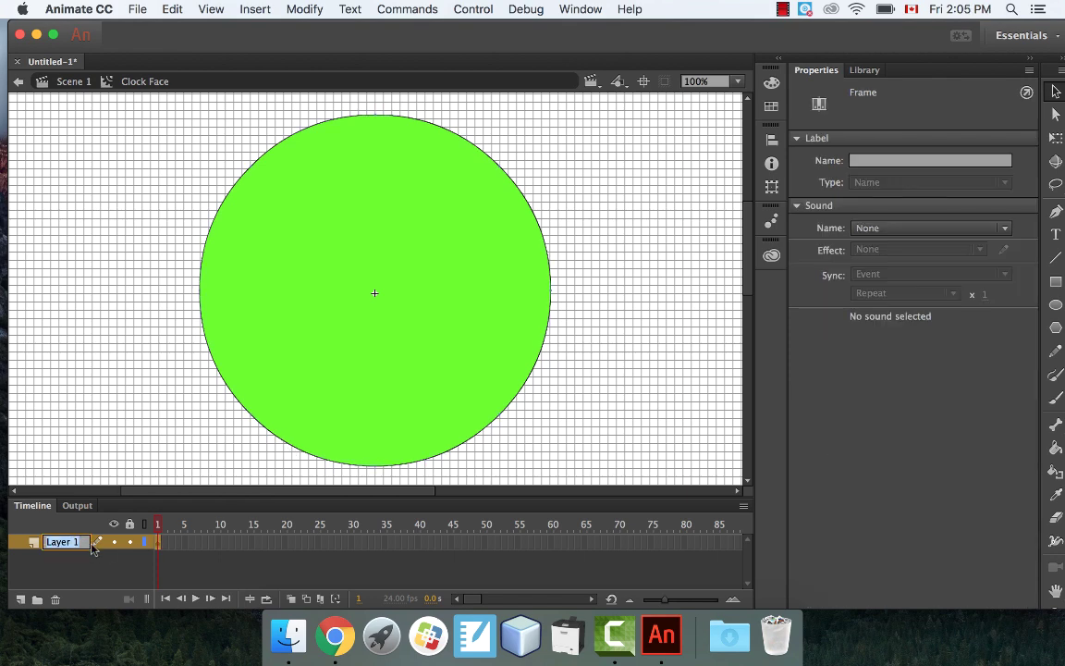
text(Face)
key(Return)
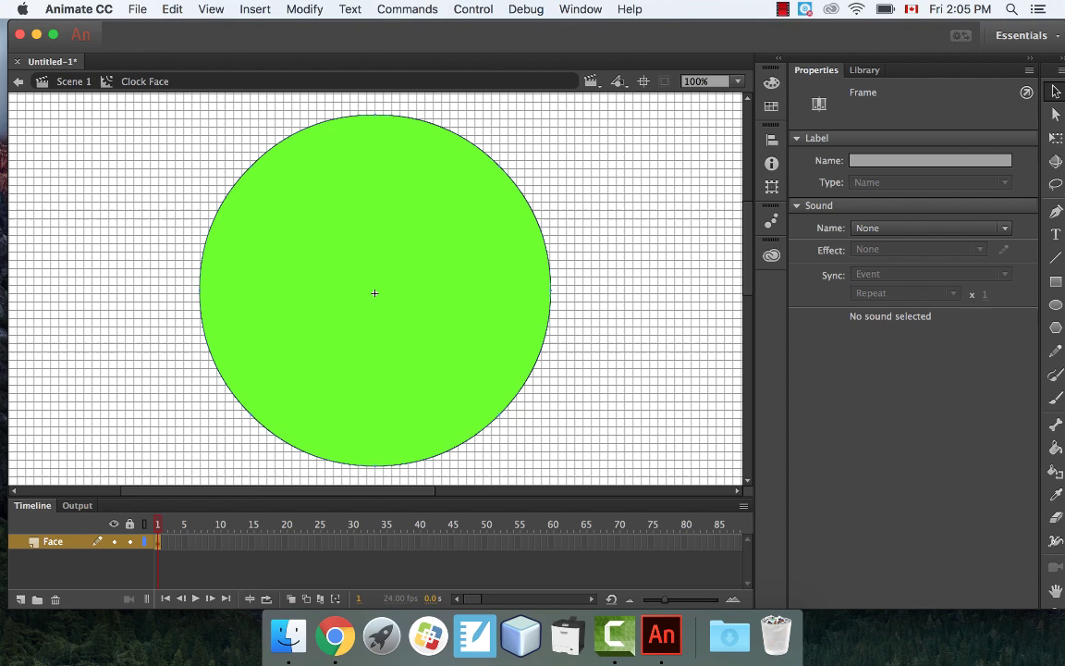
- Add a new layer above Face and name it Numbers
click(20, 599)
double_click(65, 542)
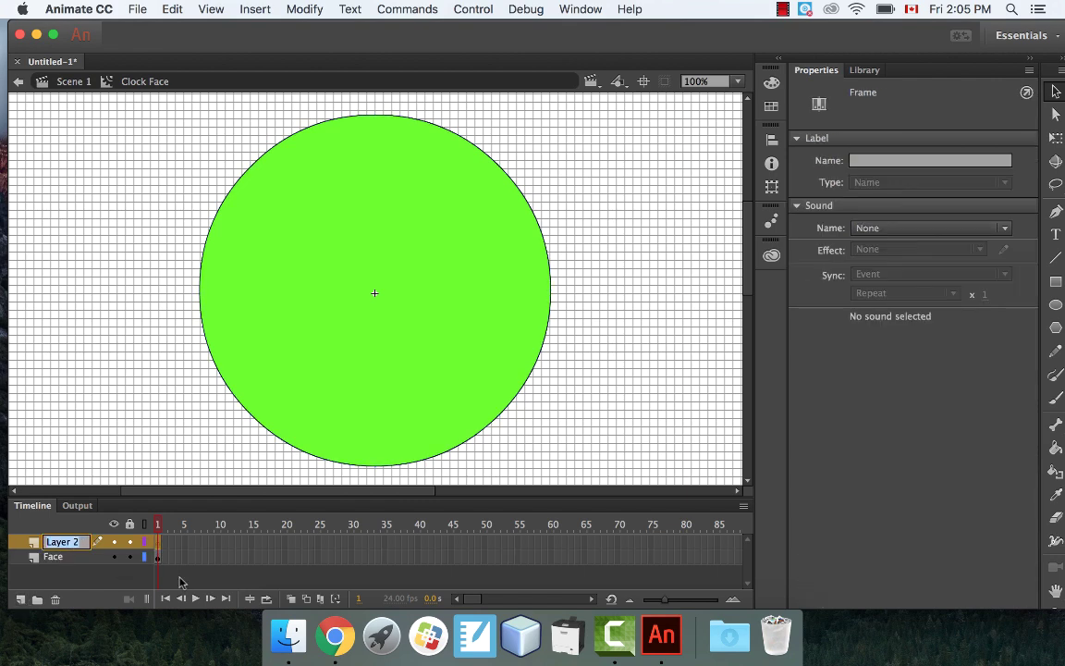
text(Numbers)
key(Return)
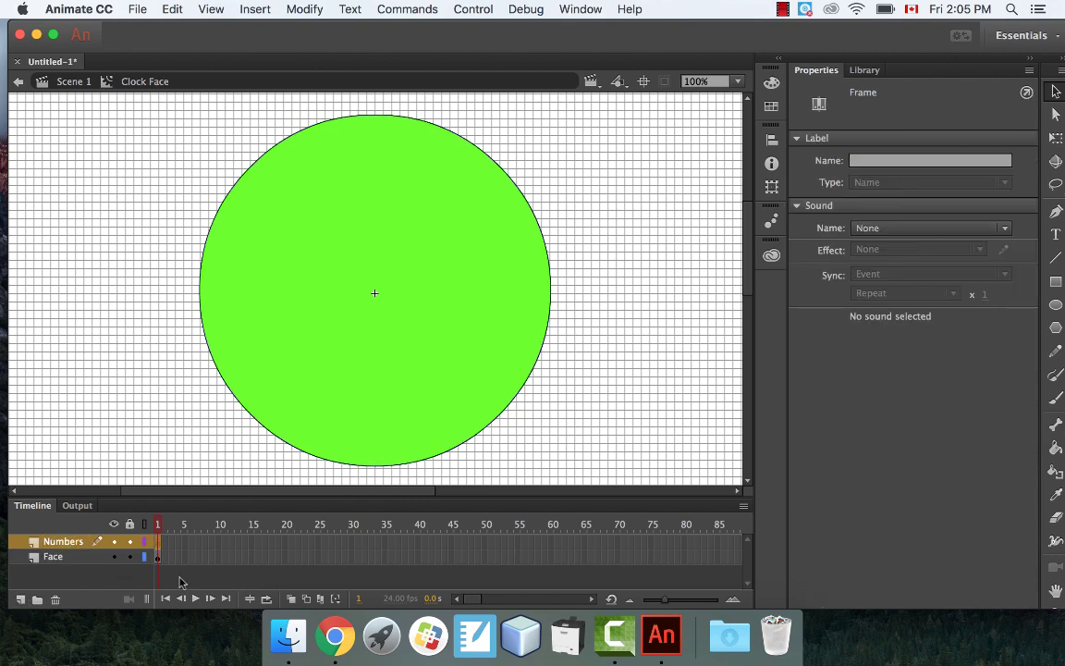
- Lock the Face layer and draw a vertical black line about 183 px long upward from the registration point on Numbers
click(131, 580)
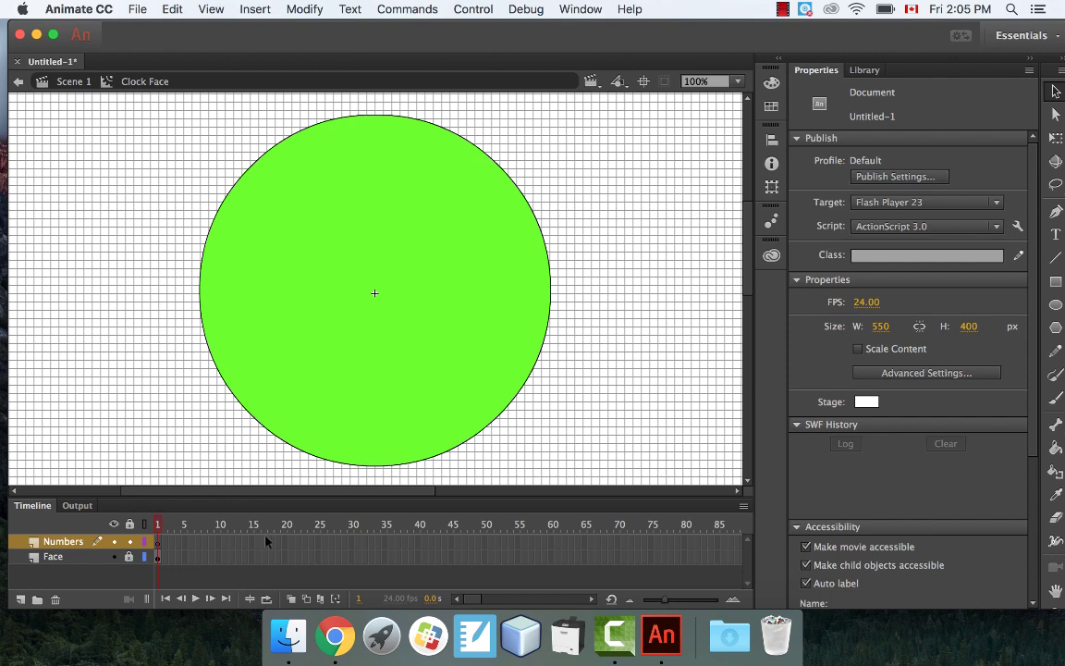
click(1056, 258)
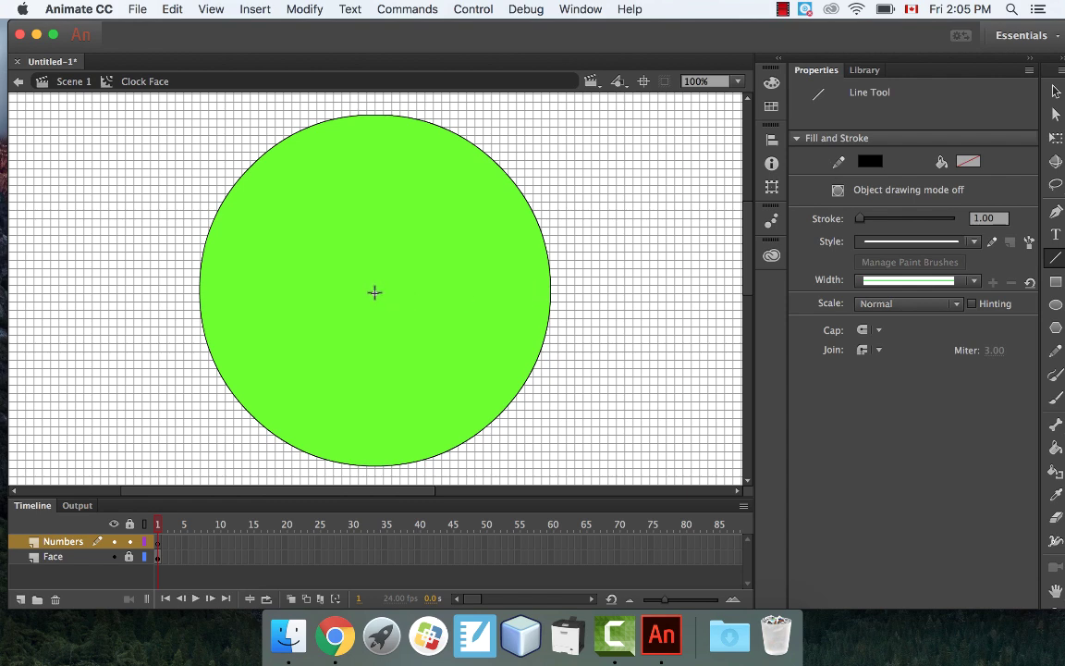
drag(375, 292, 374, 140)
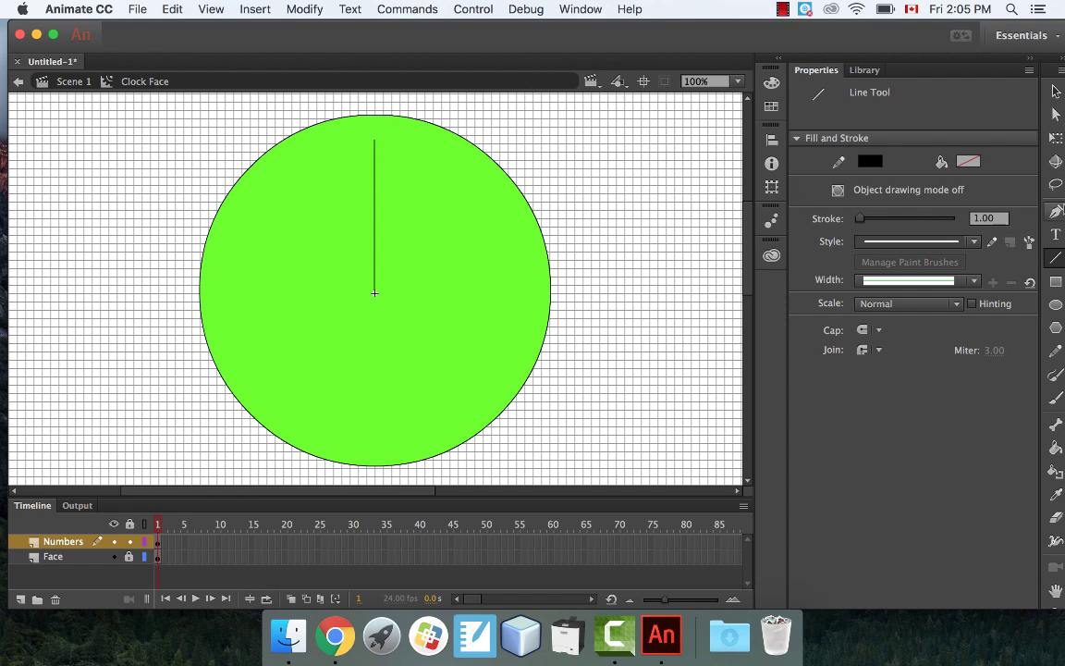
- Add a black static text box about 100 px wide beside the circle's upper right, containing 12
click(1057, 235)
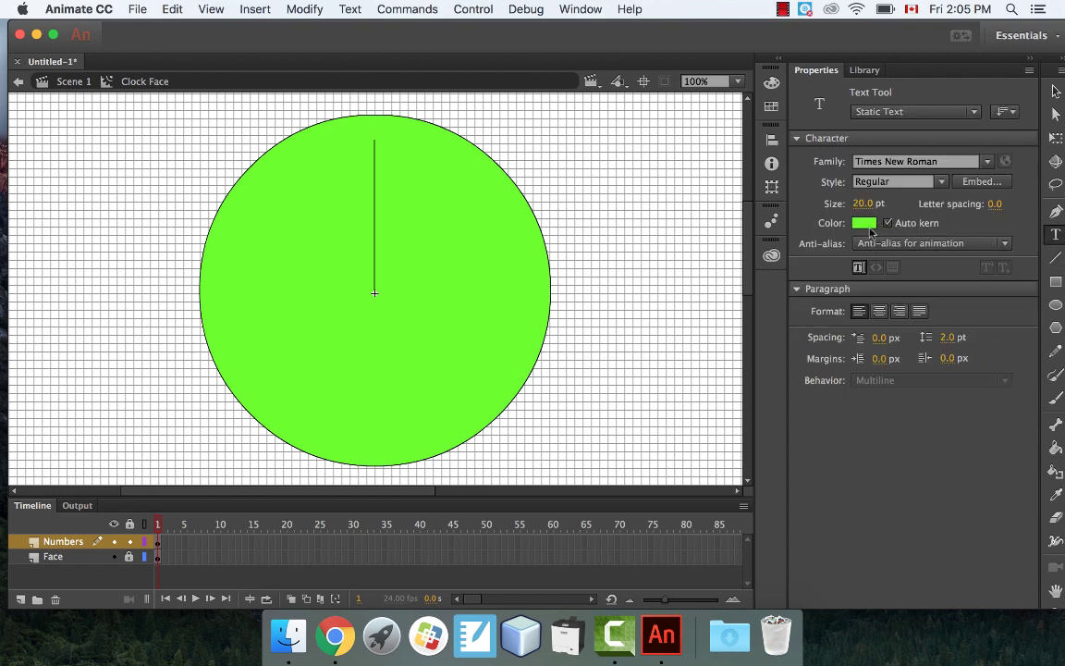
click(864, 223)
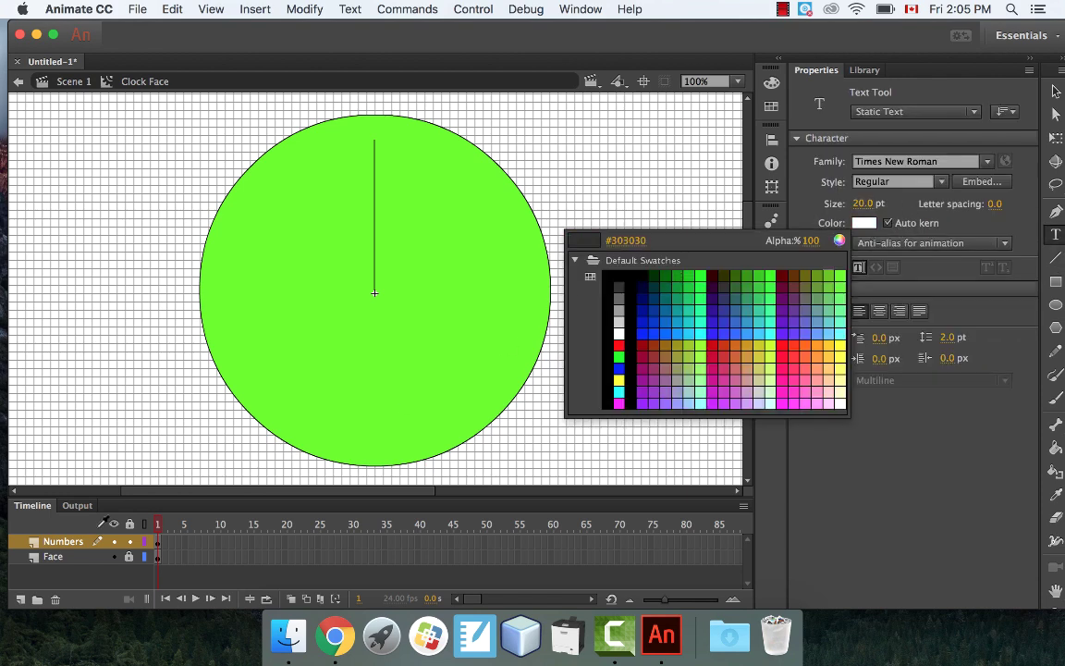
click(641, 273)
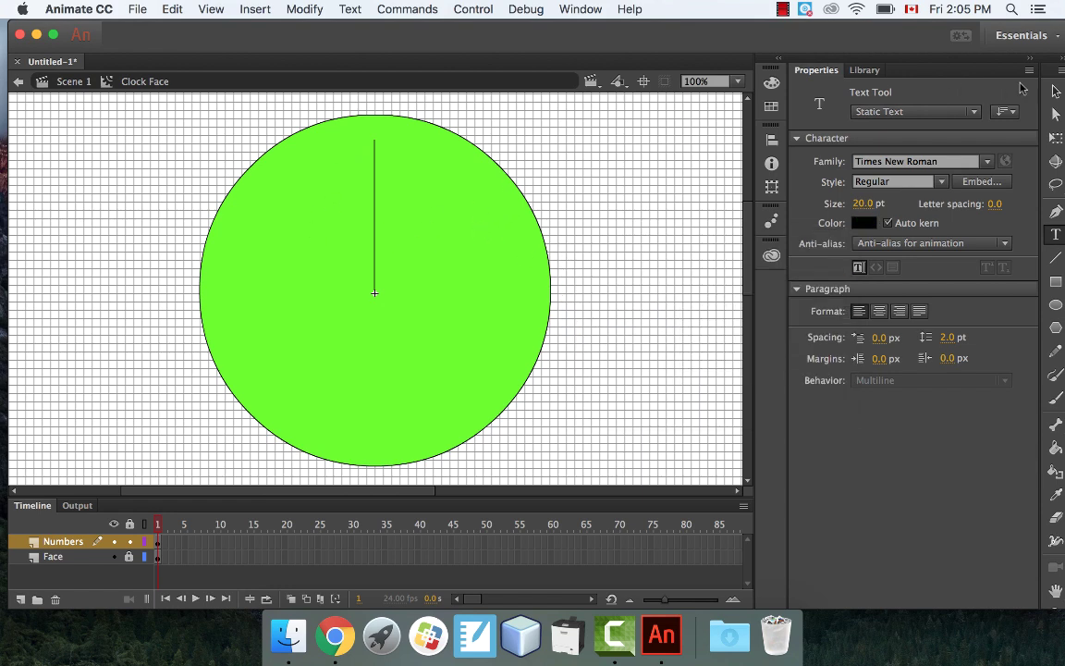
drag(550, 121, 631, 163)
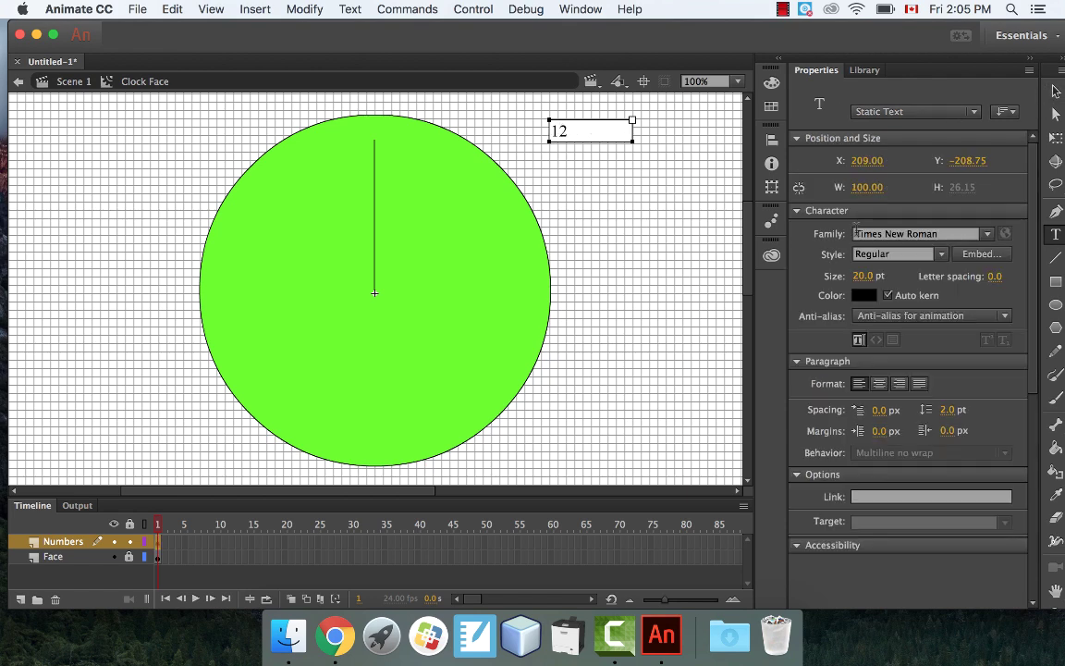
- Set the font size of the 12 text to 50 pt
click(863, 276)
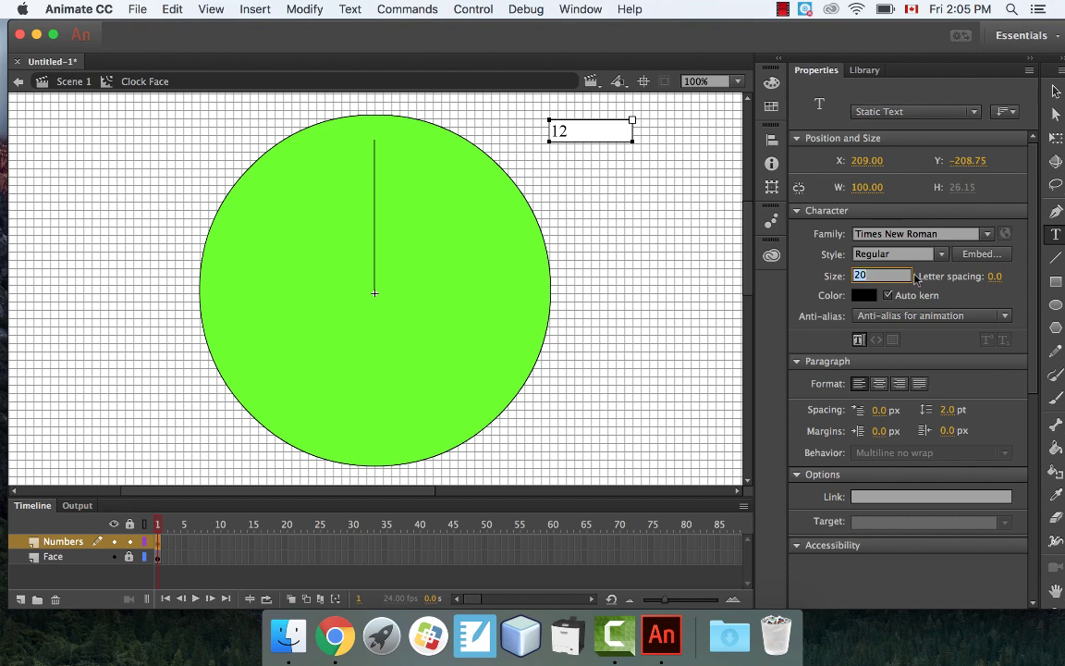
text(40)
key(Return)
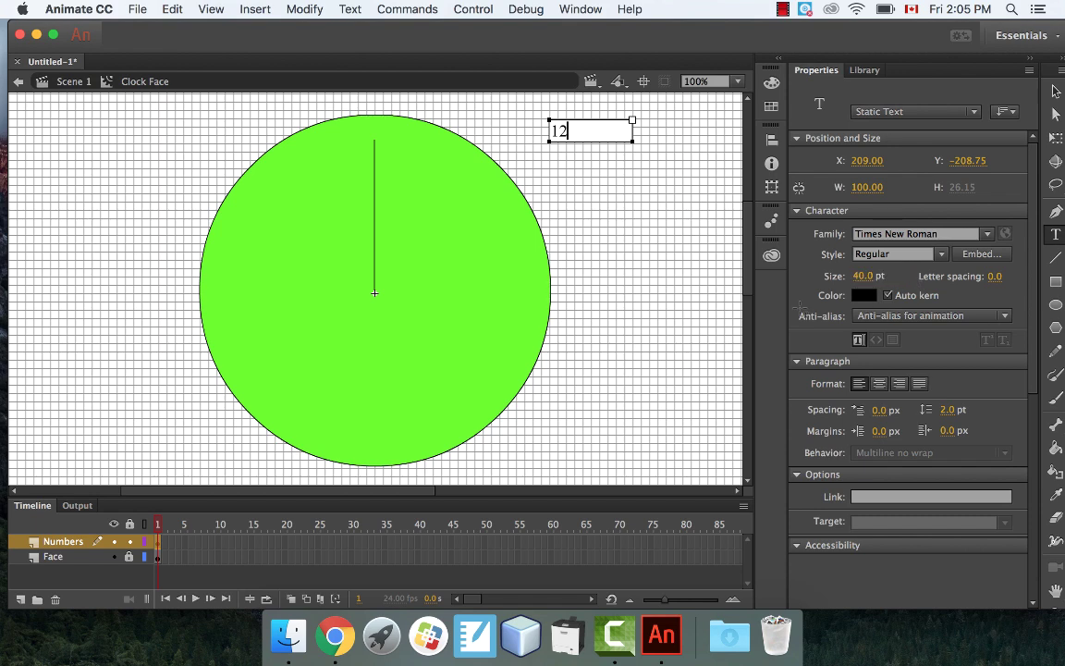
drag(569, 130, 542, 125)
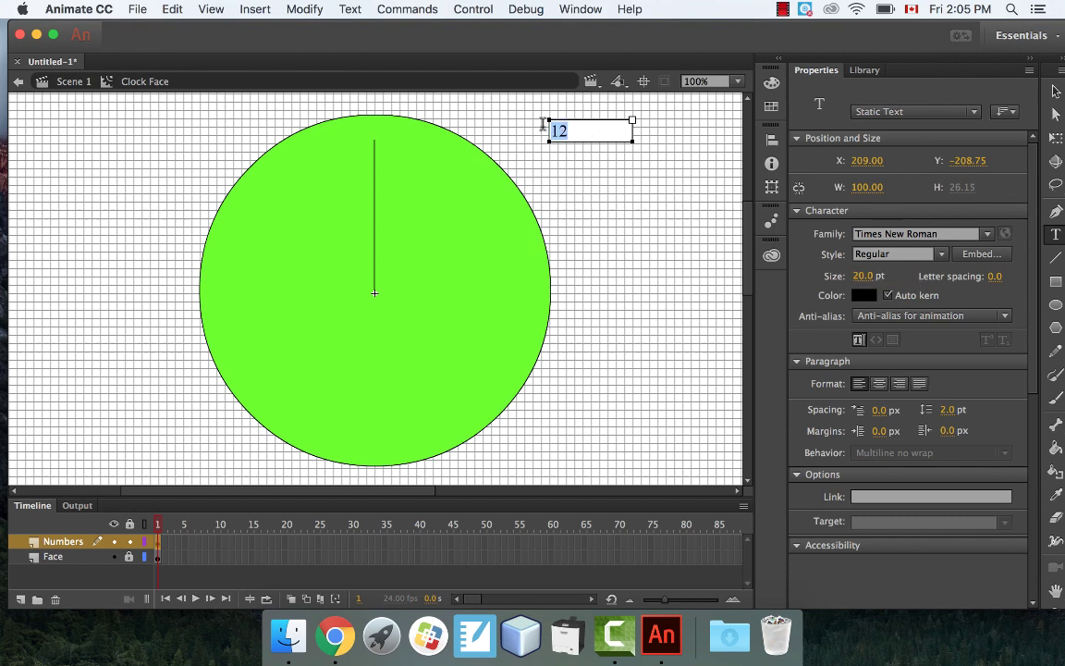
click(863, 276)
key(Return)
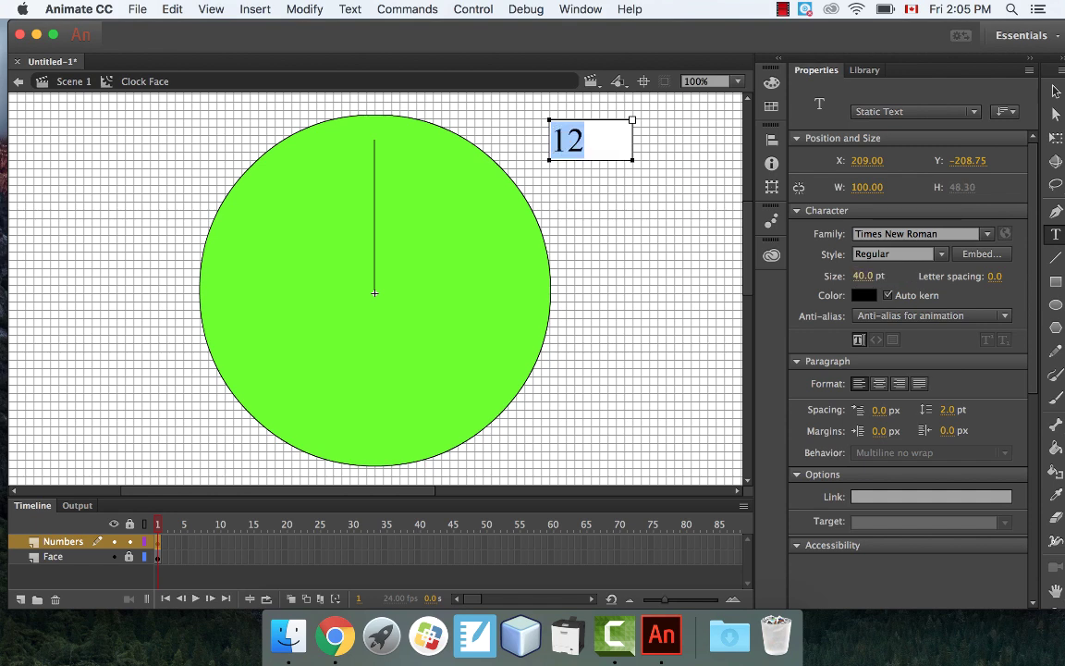
click(864, 277)
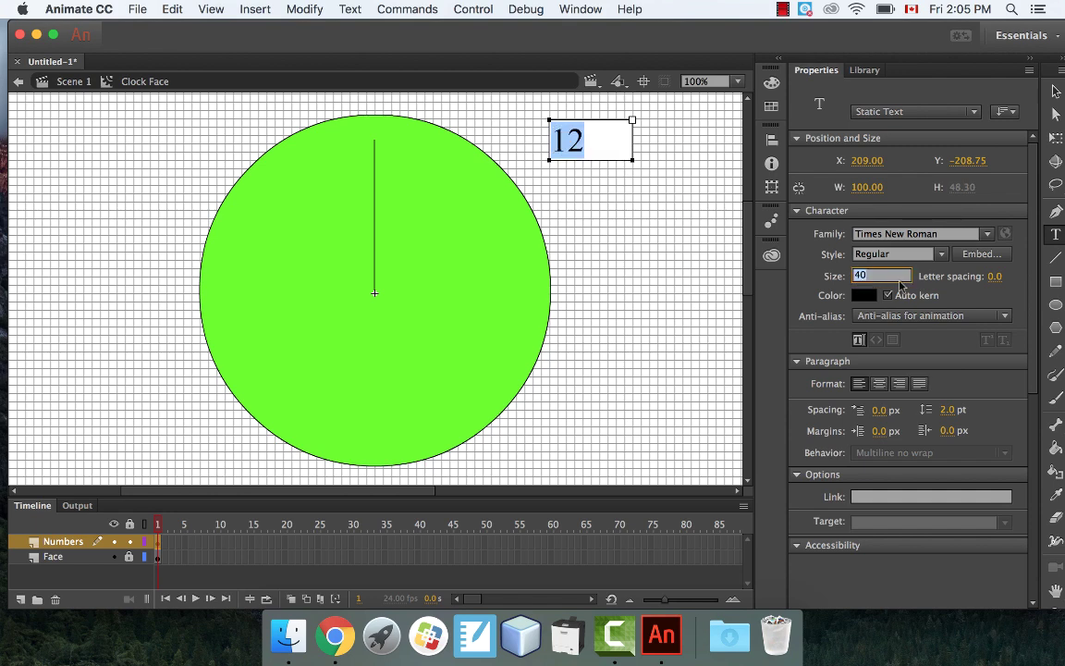
text(50)
key(Return)
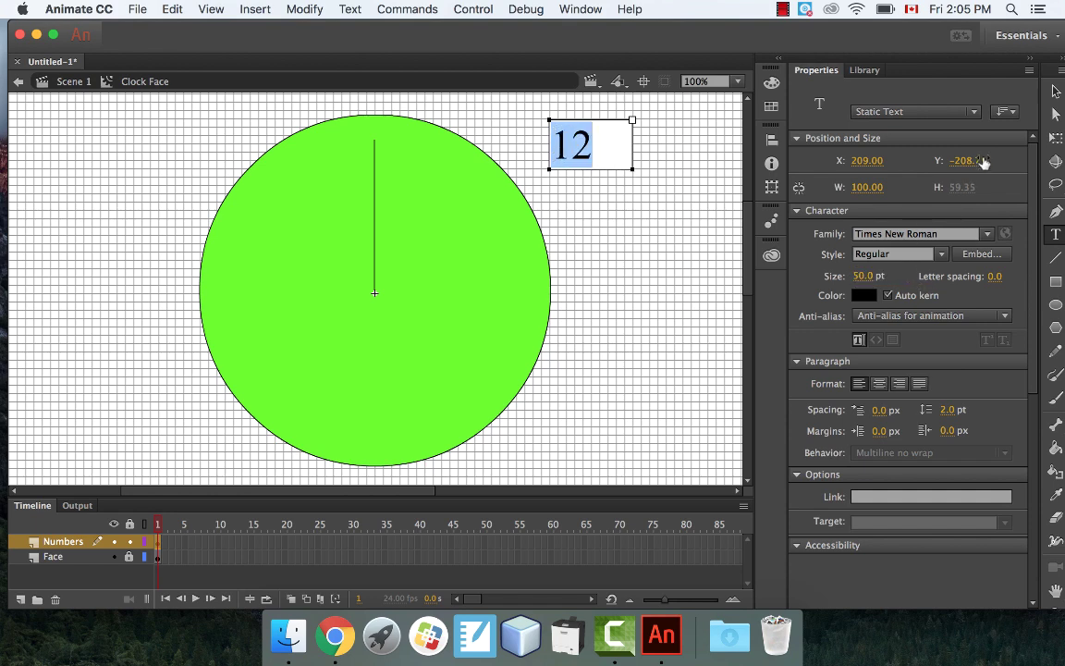
key(Escape)
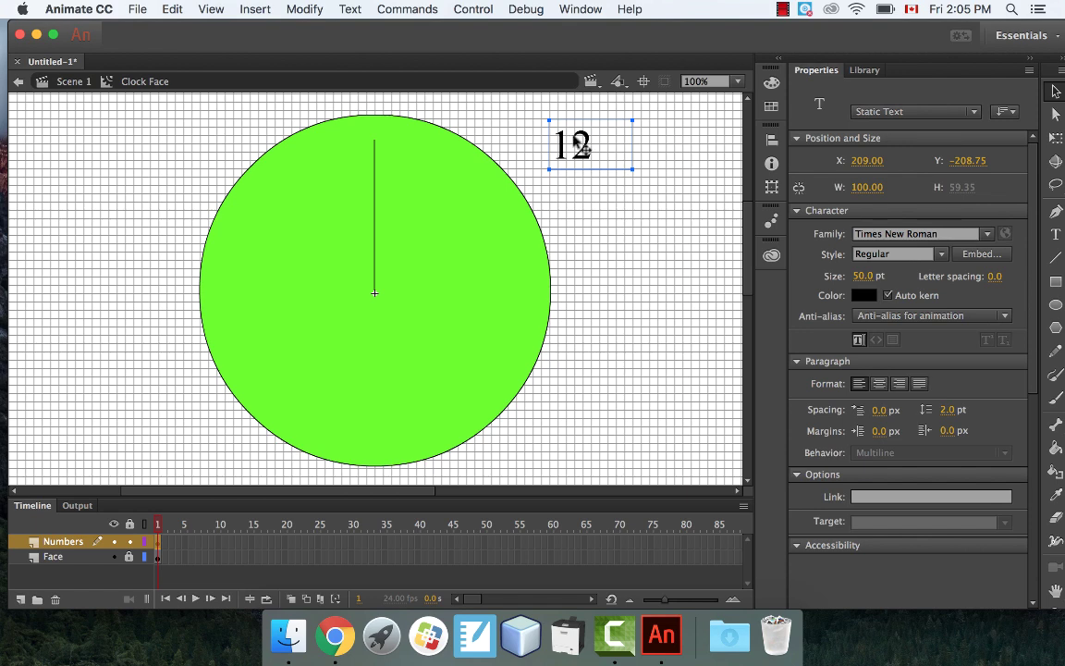
- Move the 12 to the top of the clock face over the line's upper end, at X -27.00, Y -218.00
drag(593, 149, 397, 142)
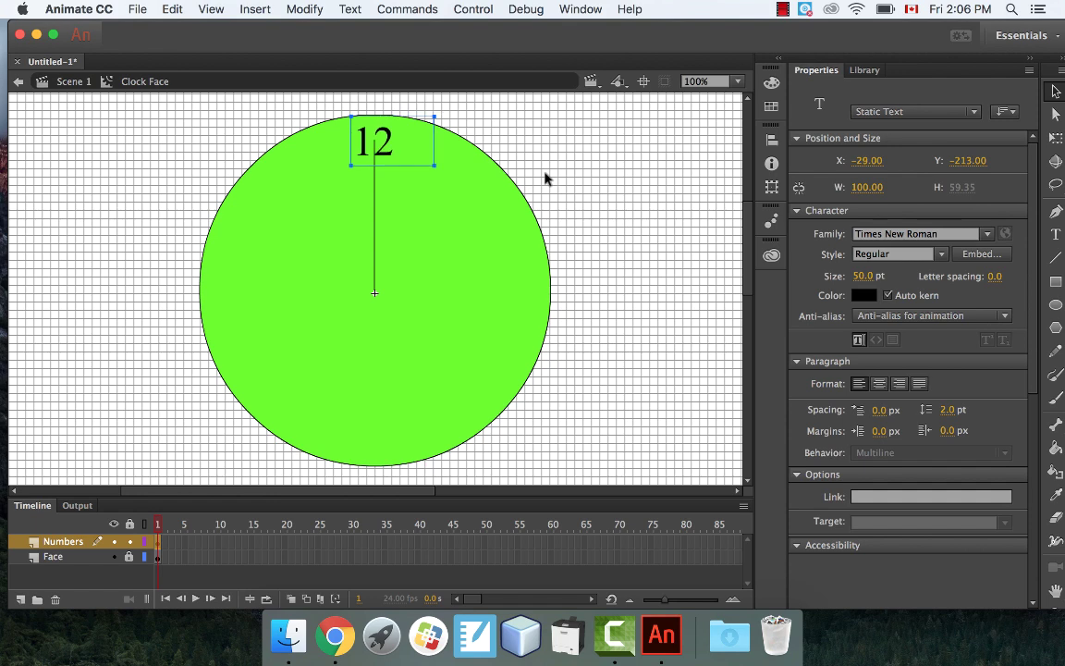
key(Right)
key(Up)
key(Up)
key(Up)
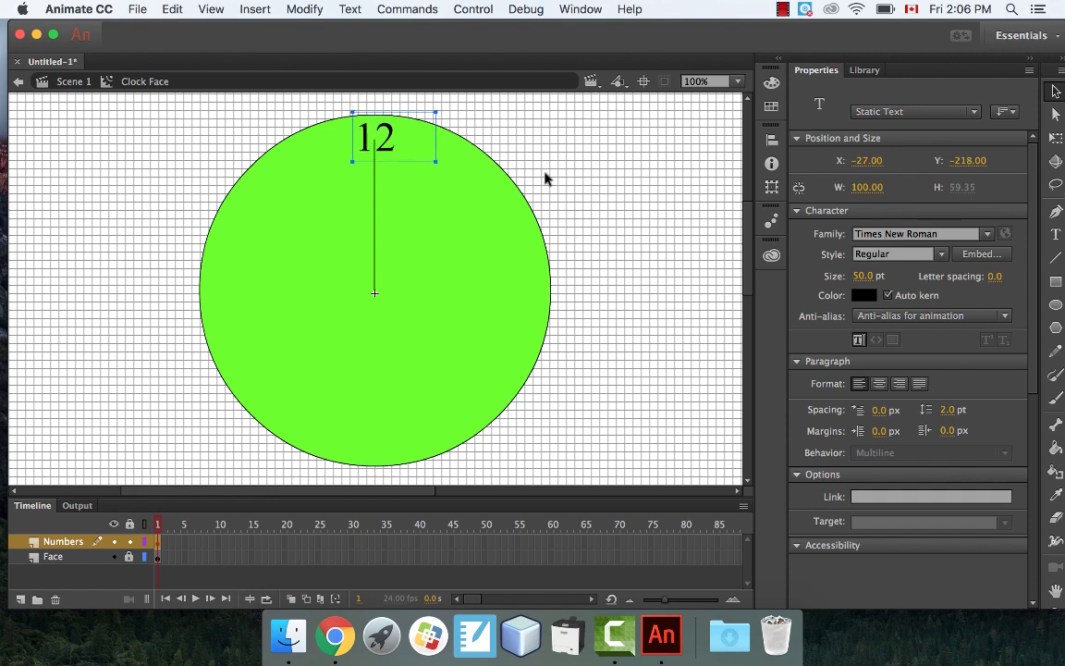
click(593, 144)
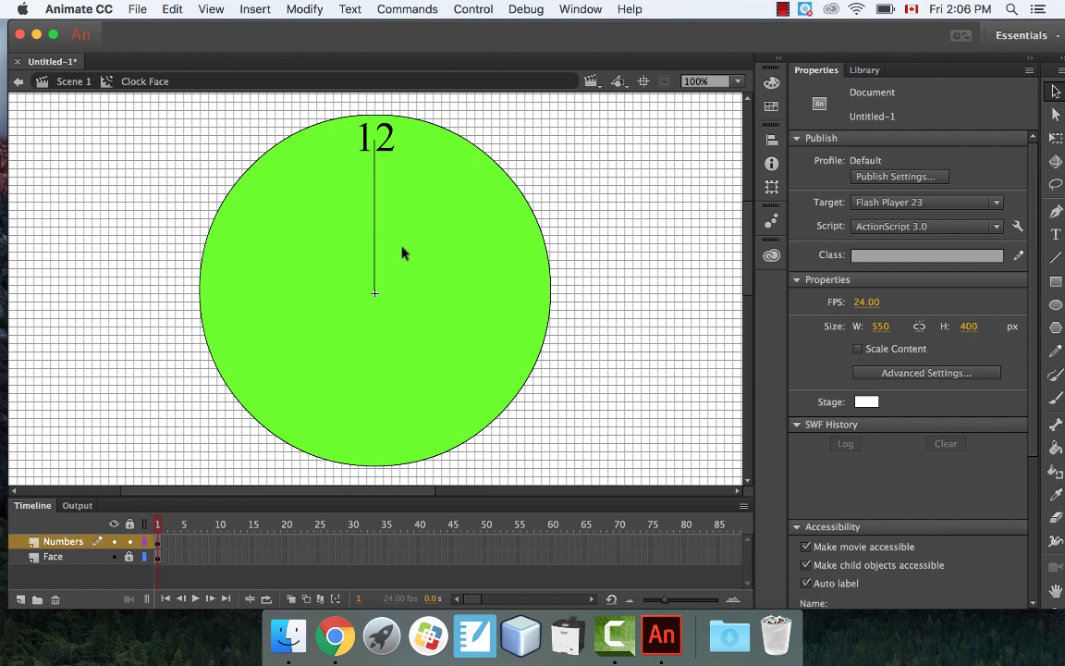
- Rotate the vertical guide line below the 12 by 30 degrees using Scale and Rotate, keeping the scale at 100%
click(375, 227)
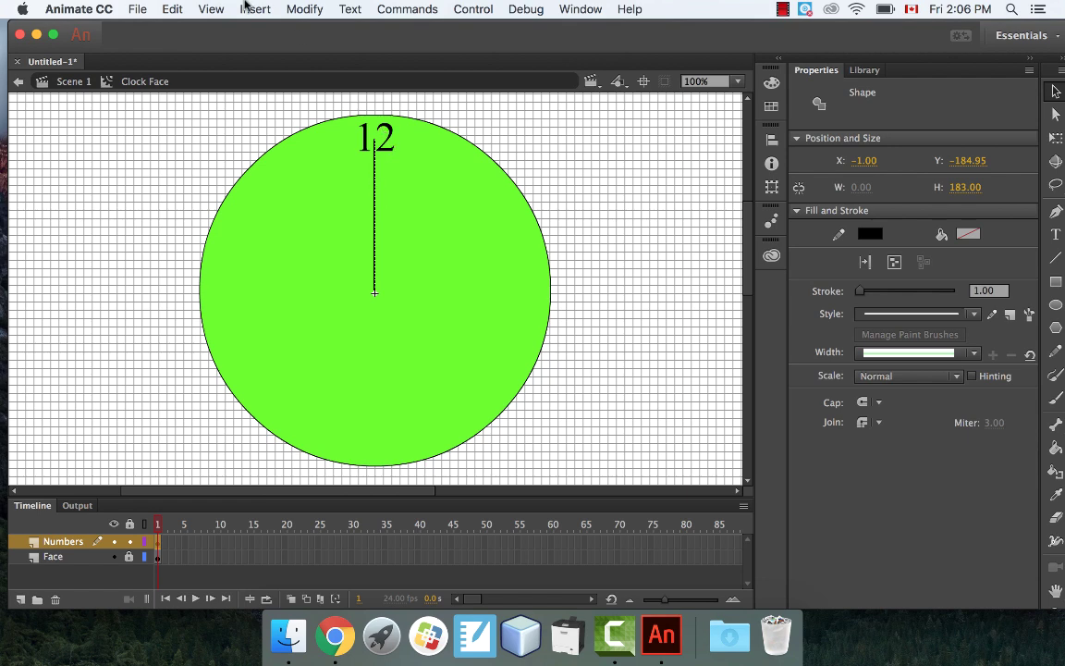
click(294, 8)
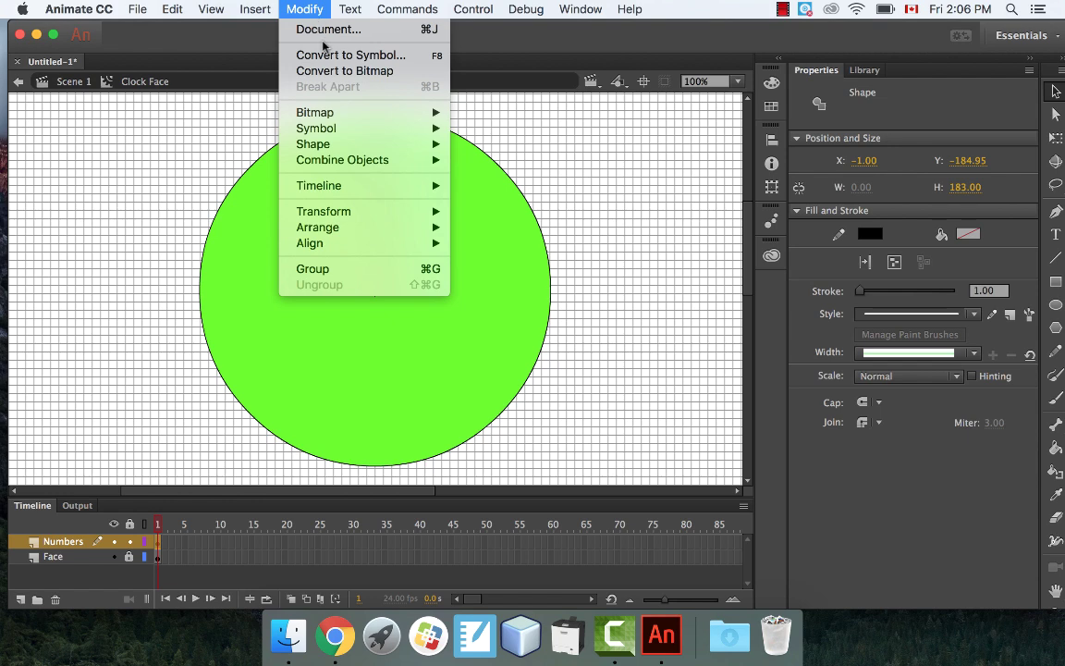
mouse_move(393, 211)
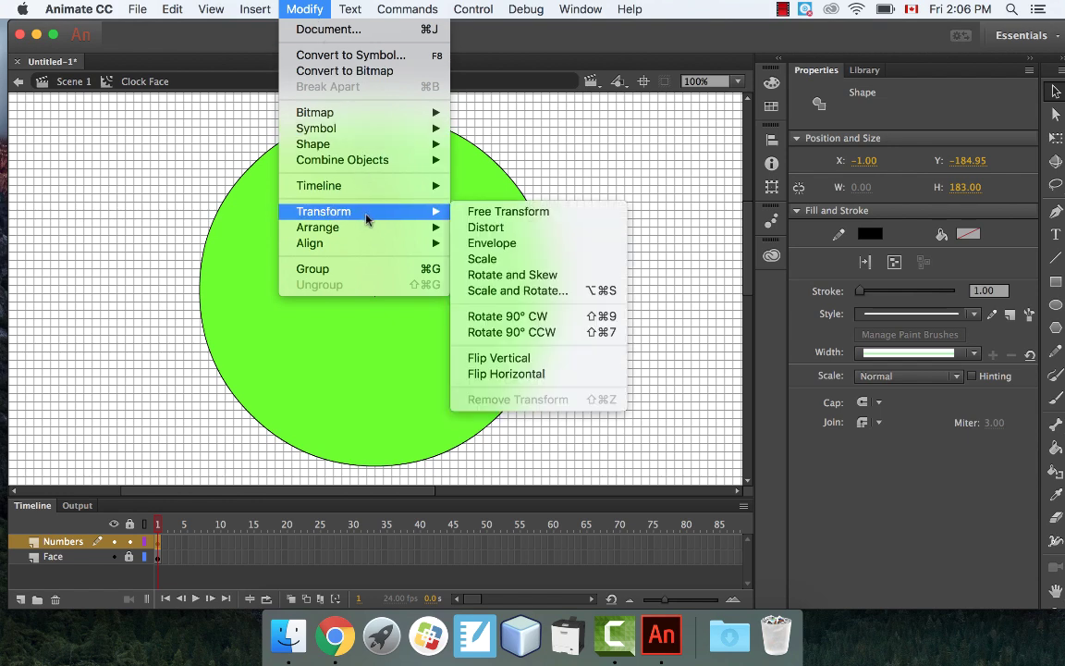
click(509, 293)
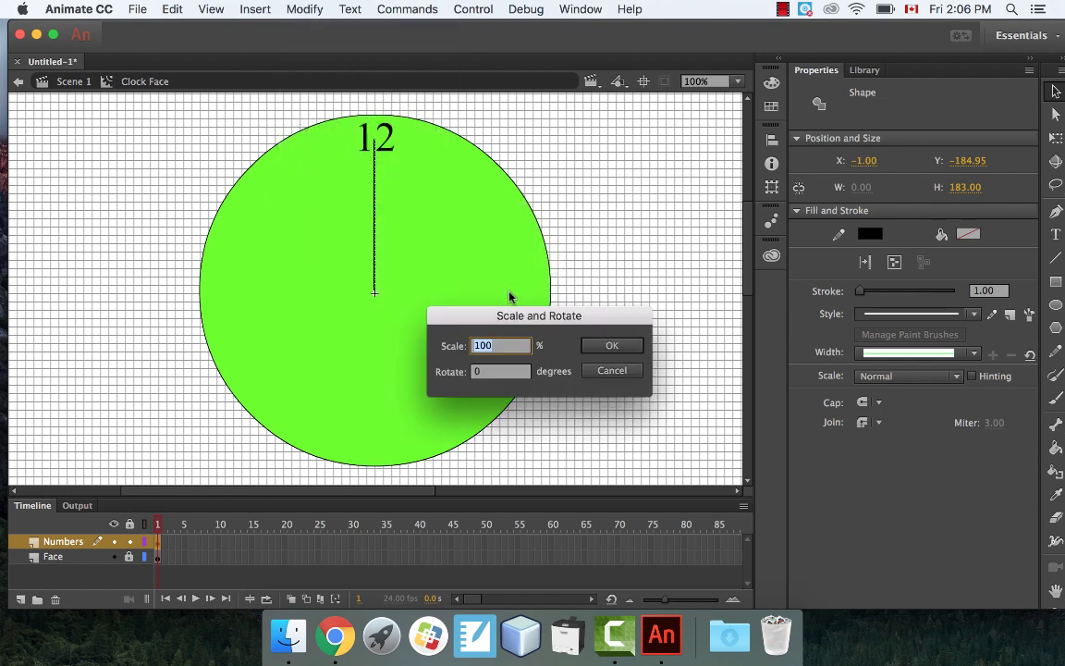
click(503, 372)
drag(503, 372, 448, 373)
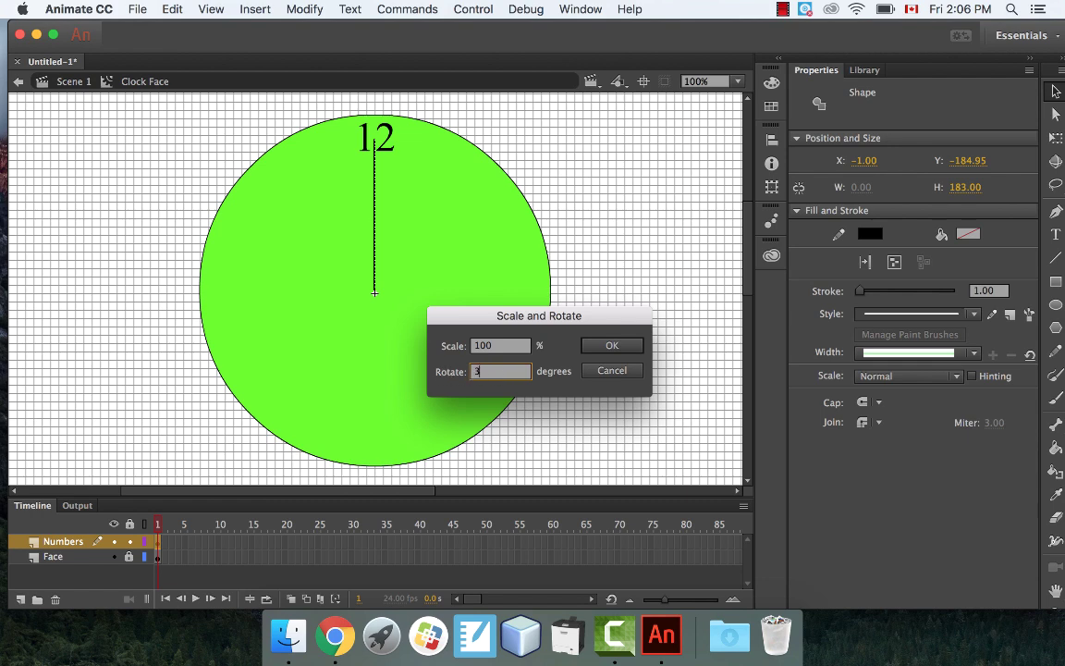
click(612, 346)
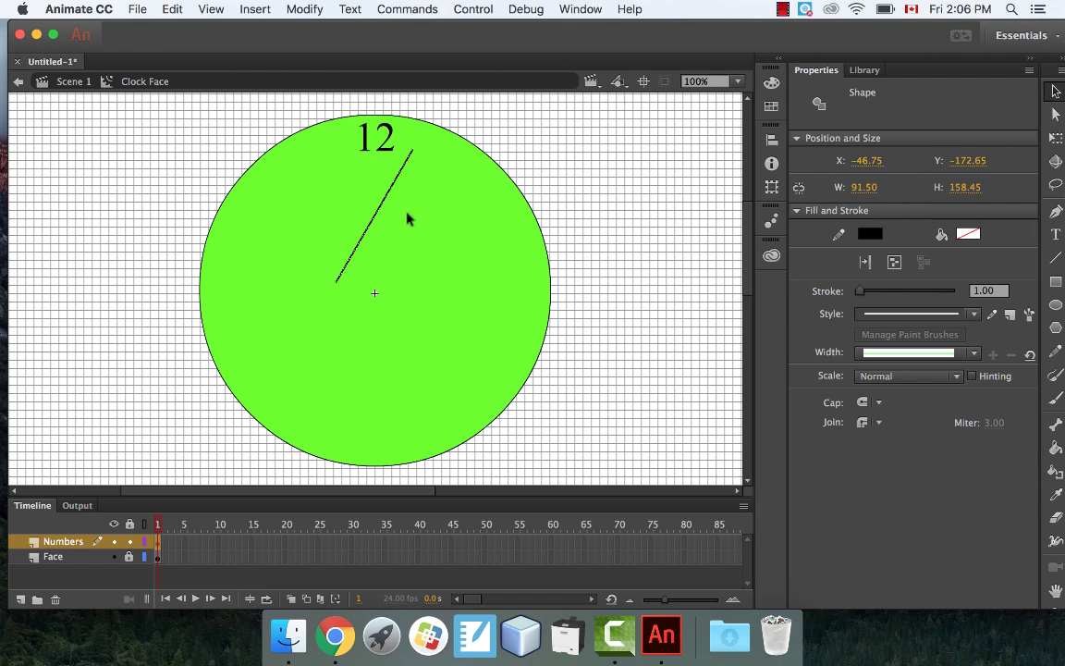
- Move the rotated line so its lower end sits on the registration point, at X -1.00, Y -157.65
drag(392, 213, 417, 226)
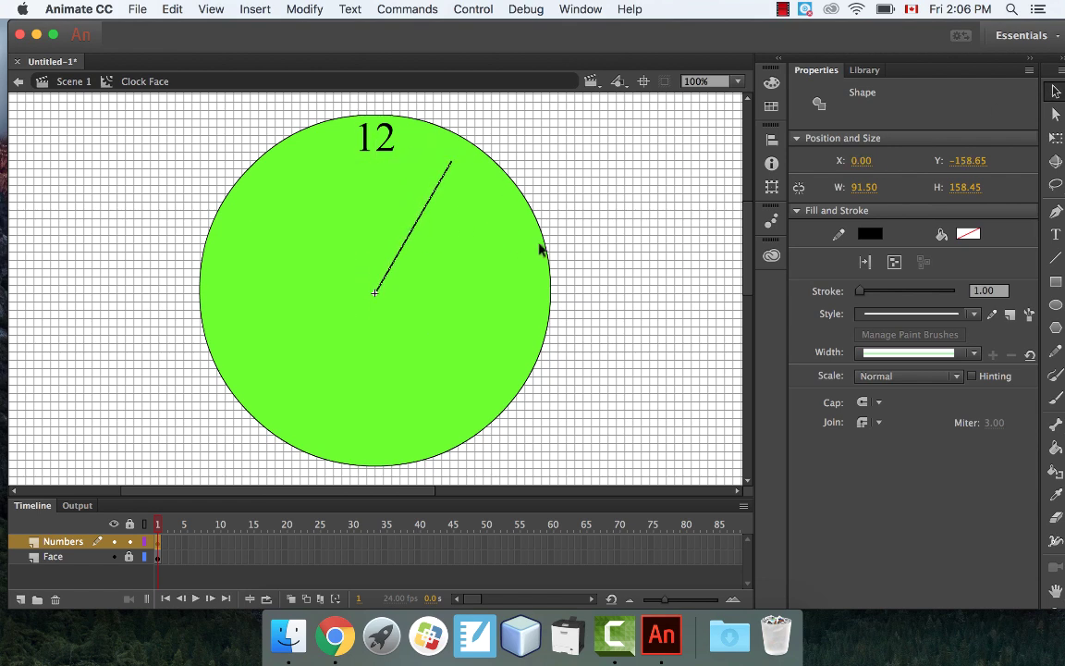
key(Left)
key(Down)
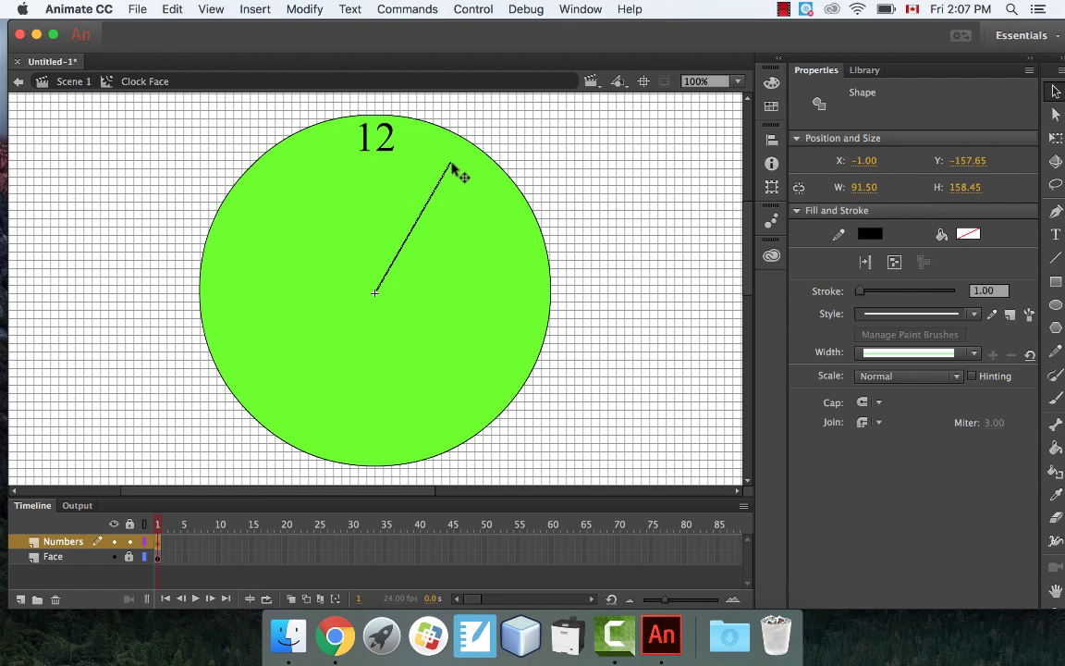
- Add a static text 1 in 50 pt Times New Roman beside the circle's upper right
click(1055, 234)
click(561, 141)
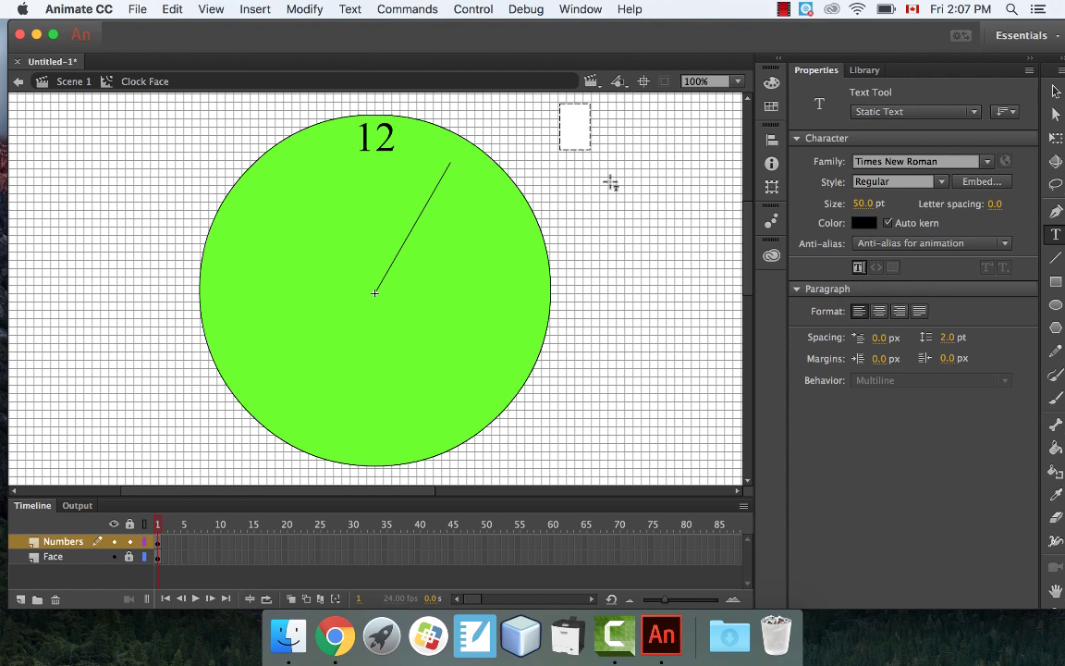
text(1)
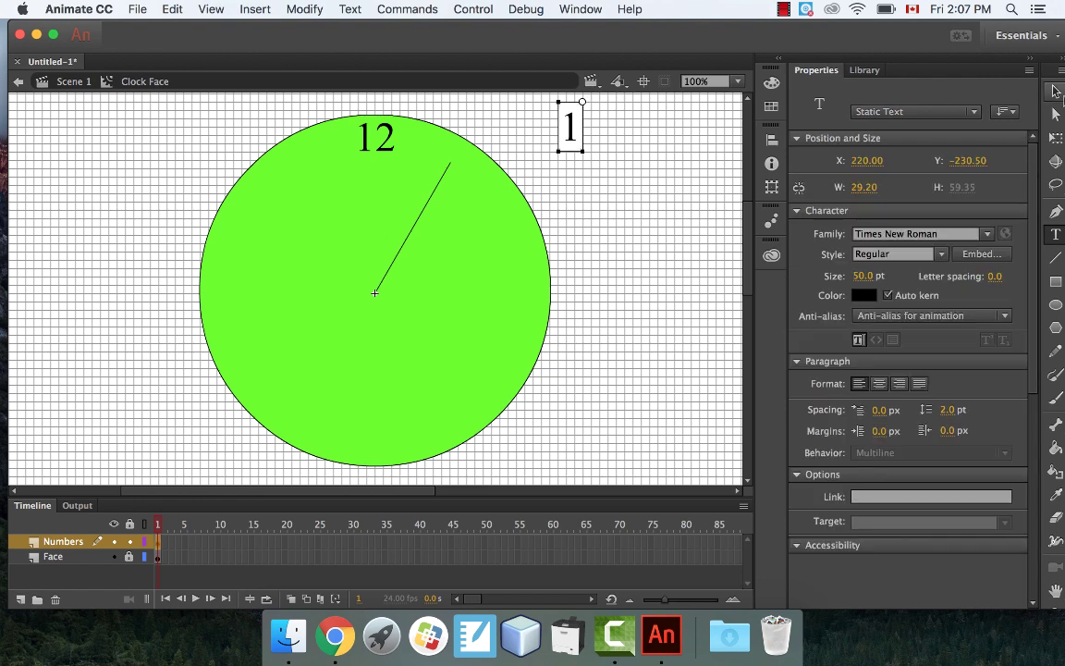
key(Escape)
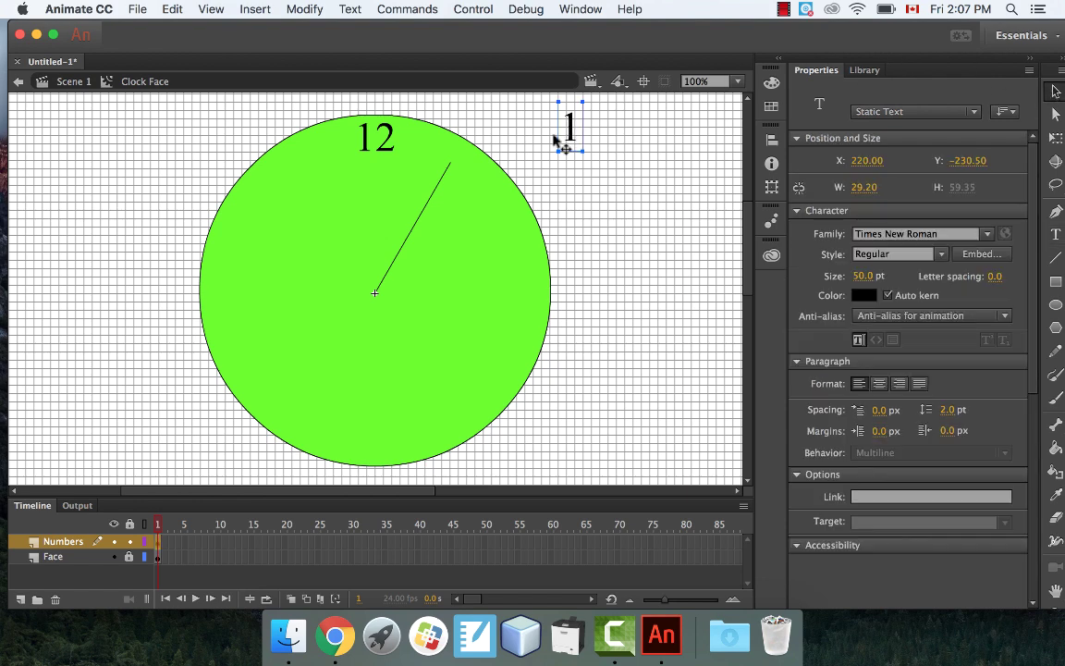
- Place the 1 on the clock face over the guide line's upper end, at X 78.00, Y -191.30
drag(570, 121, 449, 160)
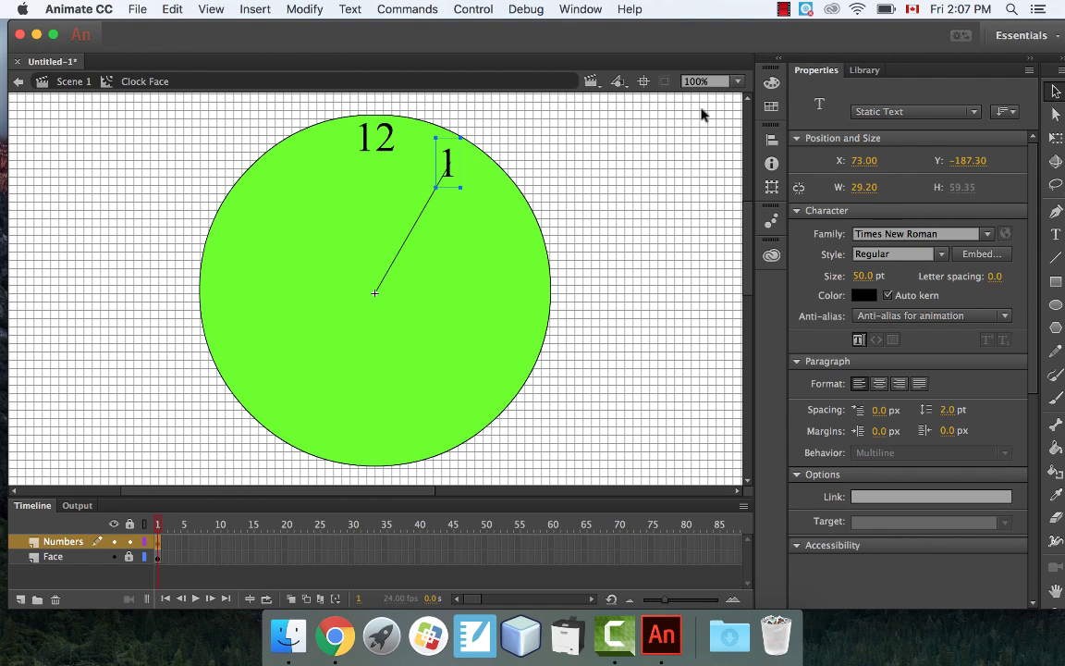
key(Up)
key(Right)
key(Right)
key(Right)
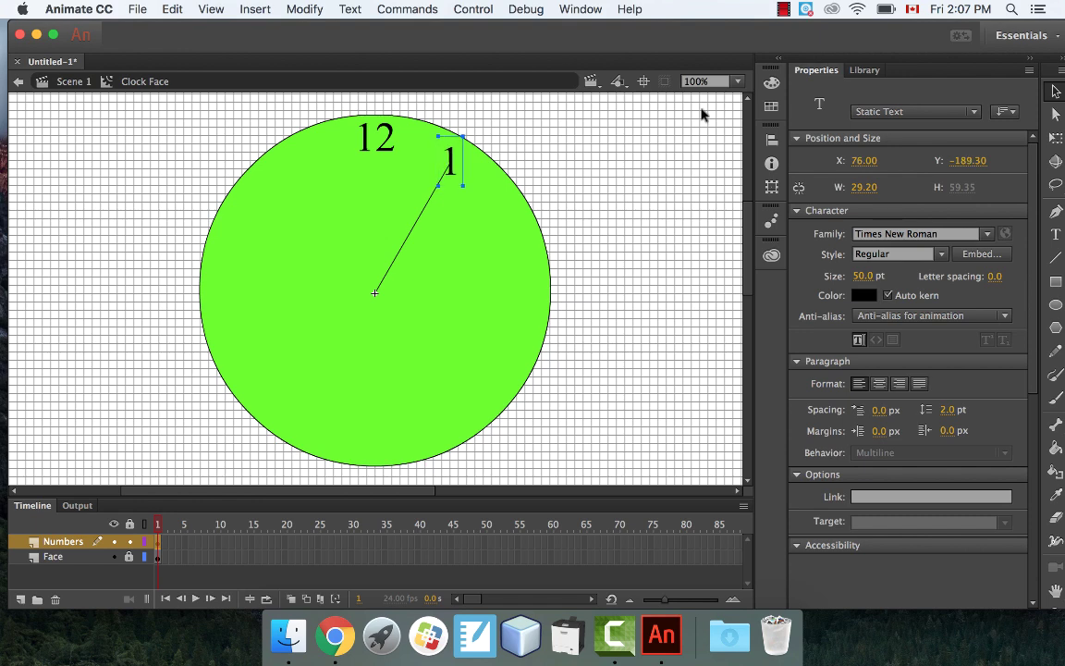
key(Up)
key(Up)
key(Right)
key(Right)
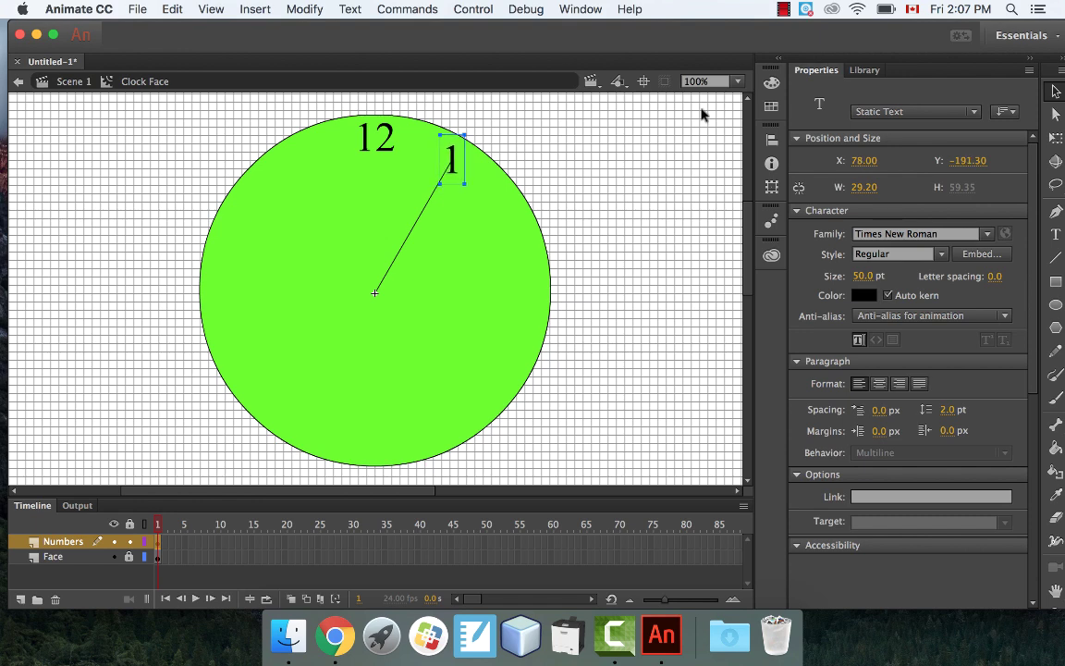
click(640, 159)
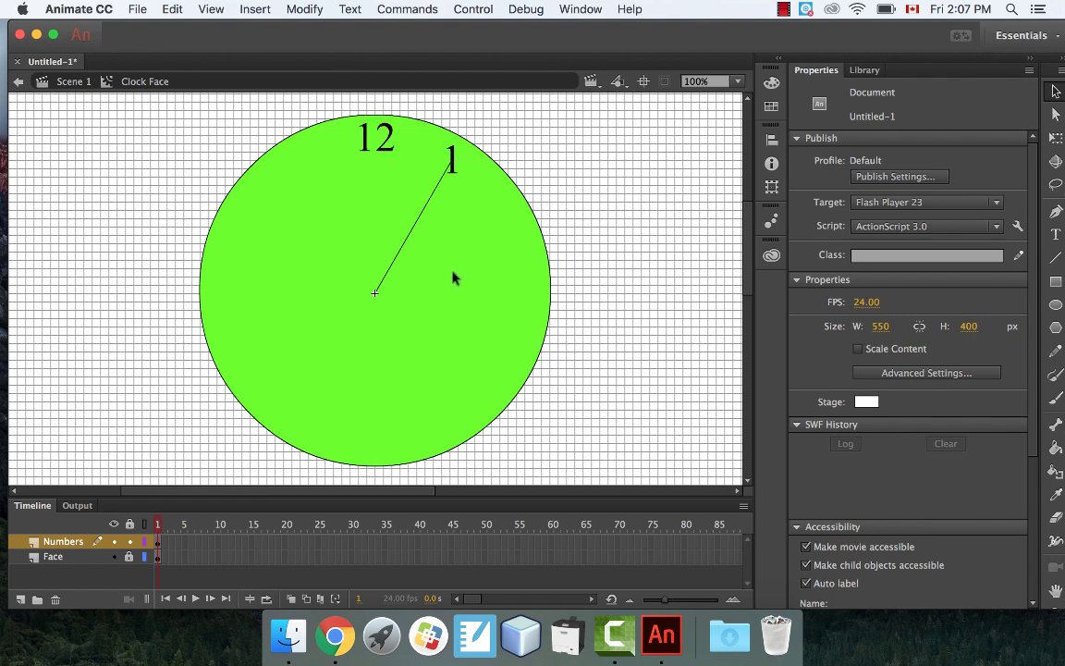
- Rotate the guide line another 30 degrees and move its lower end back to the registration point, at X 0.00, Y -92.20
click(400, 251)
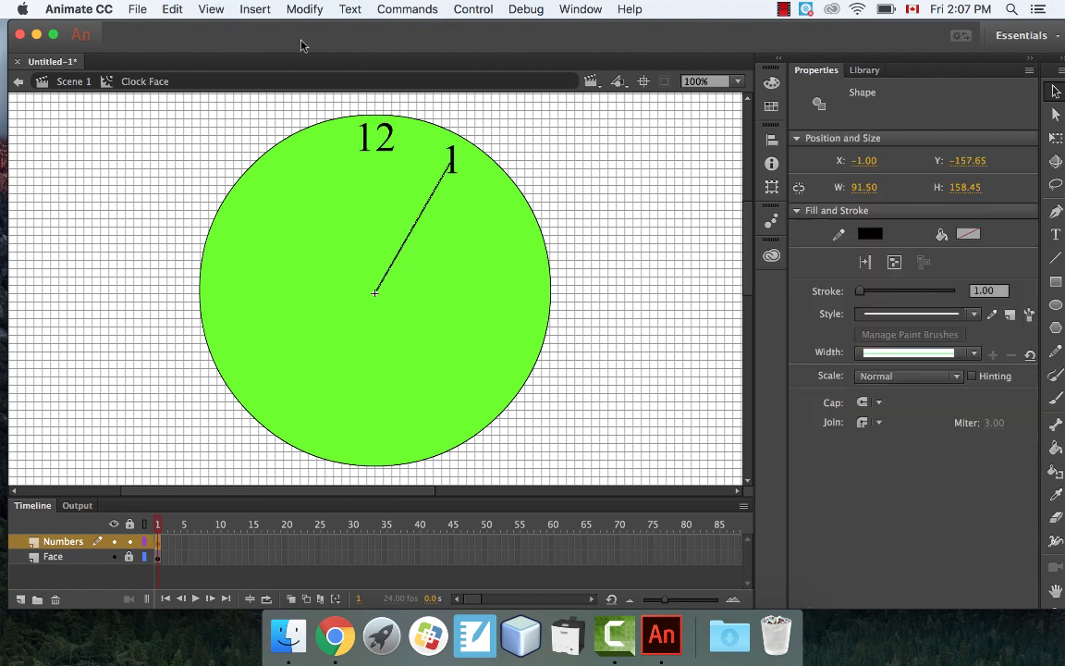
click(304, 9)
mouse_move(416, 213)
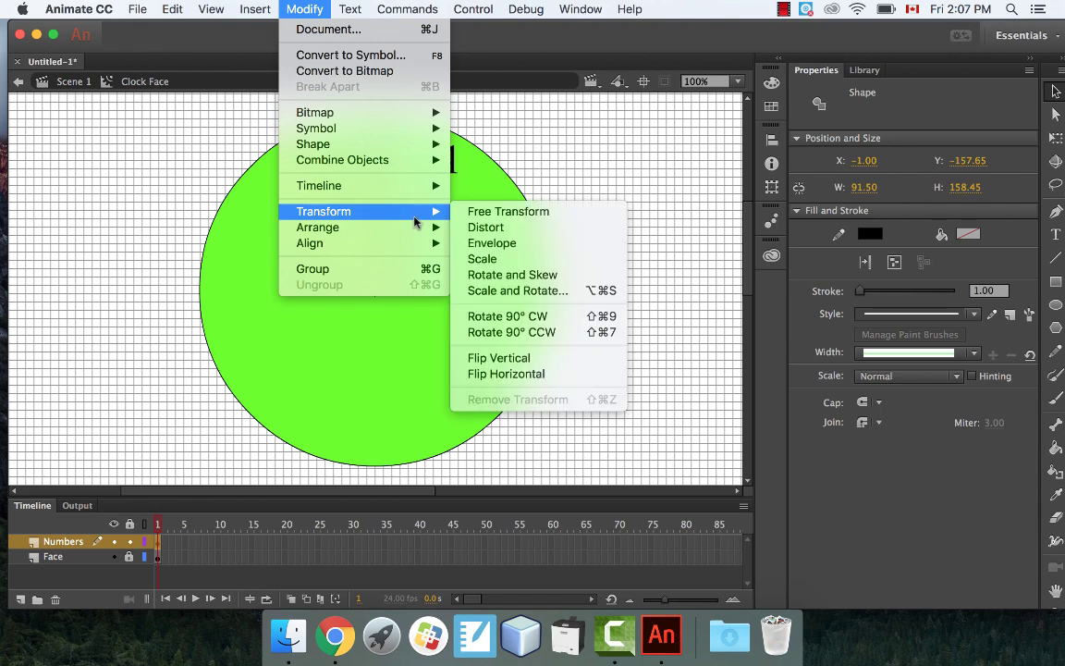
click(551, 293)
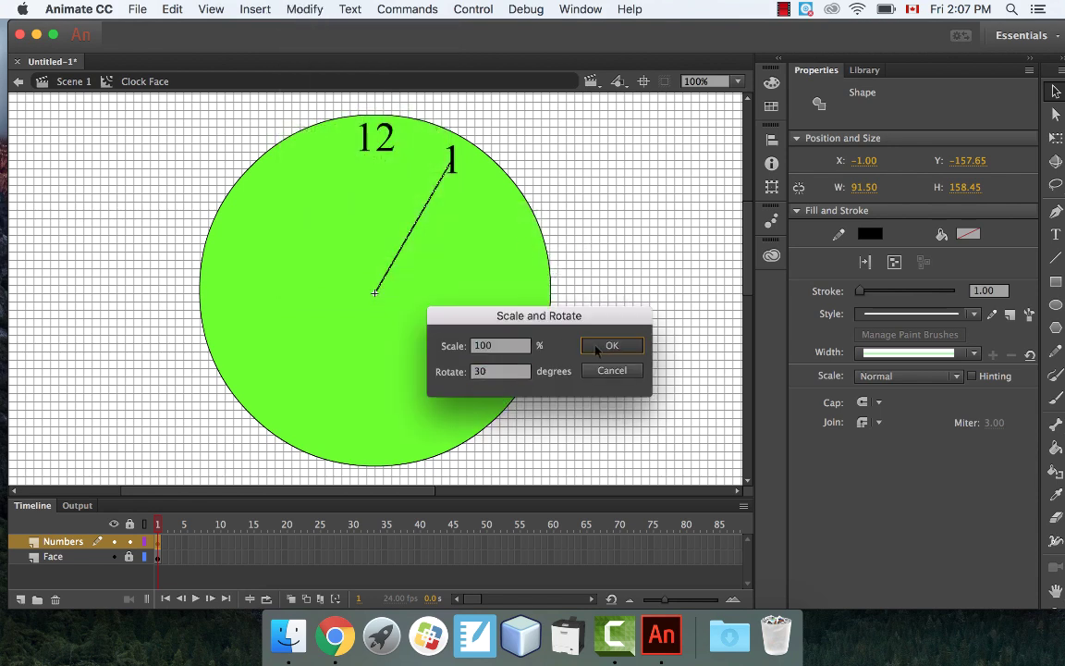
click(610, 345)
drag(436, 226, 467, 256)
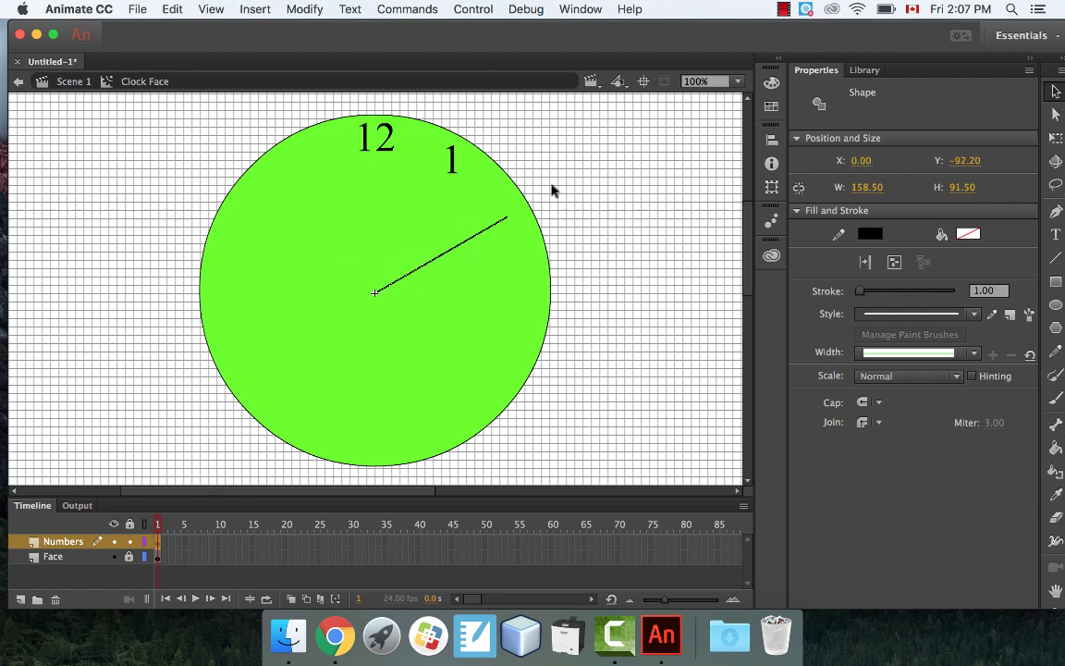
click(649, 160)
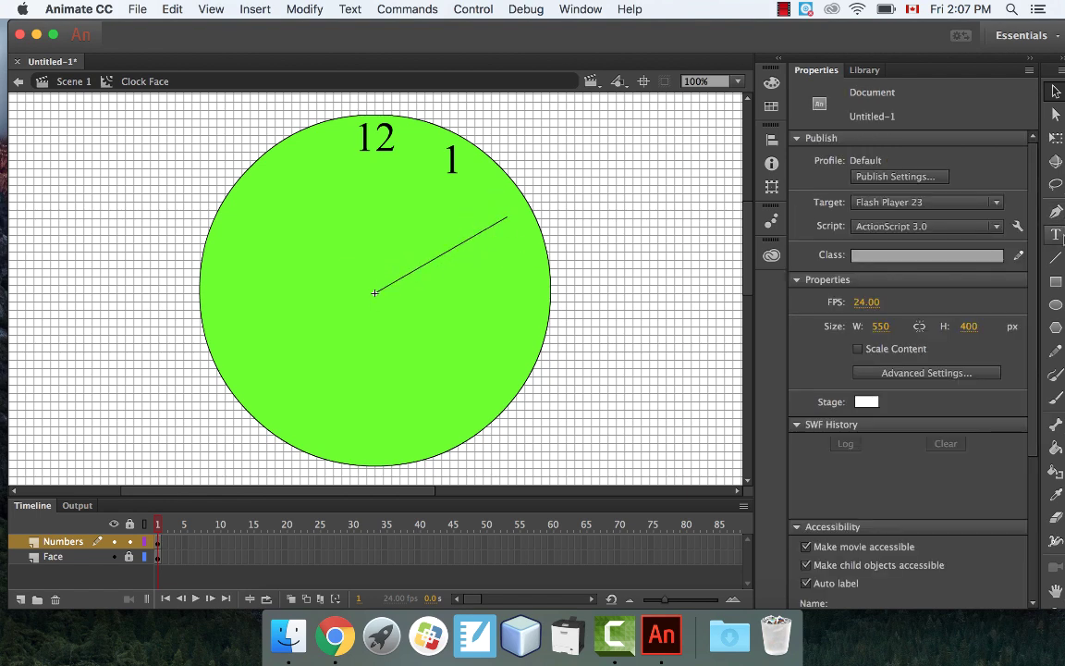
- Add a 50 pt static text 2 and place it over the guide line's outer end, at about X 143.90, Y -121.85
click(1056, 234)
click(544, 101)
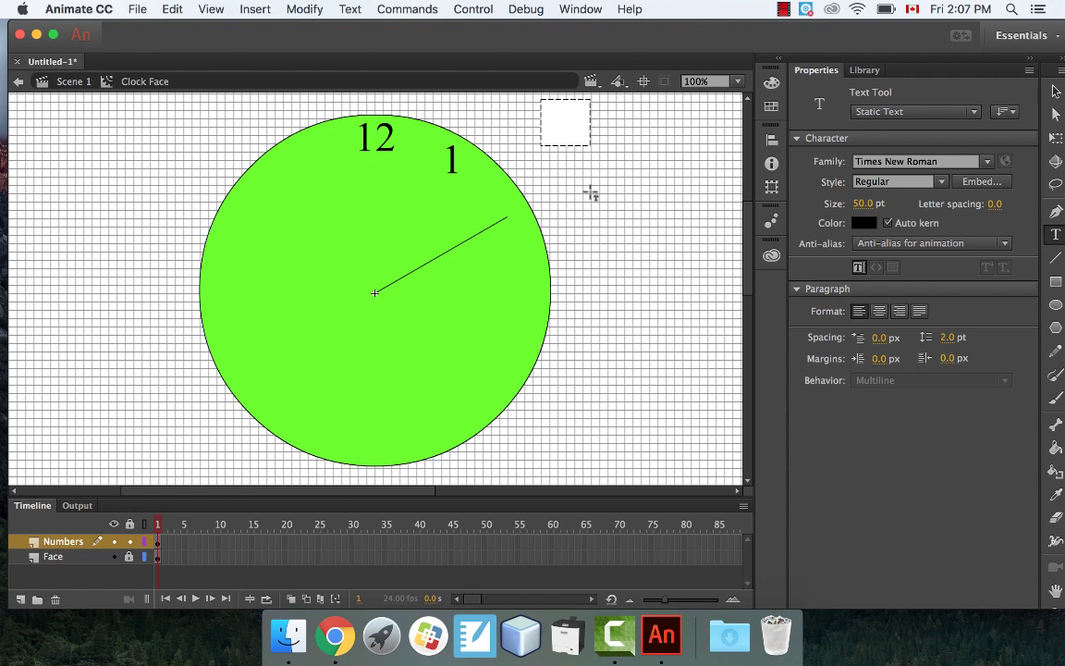
text(2)
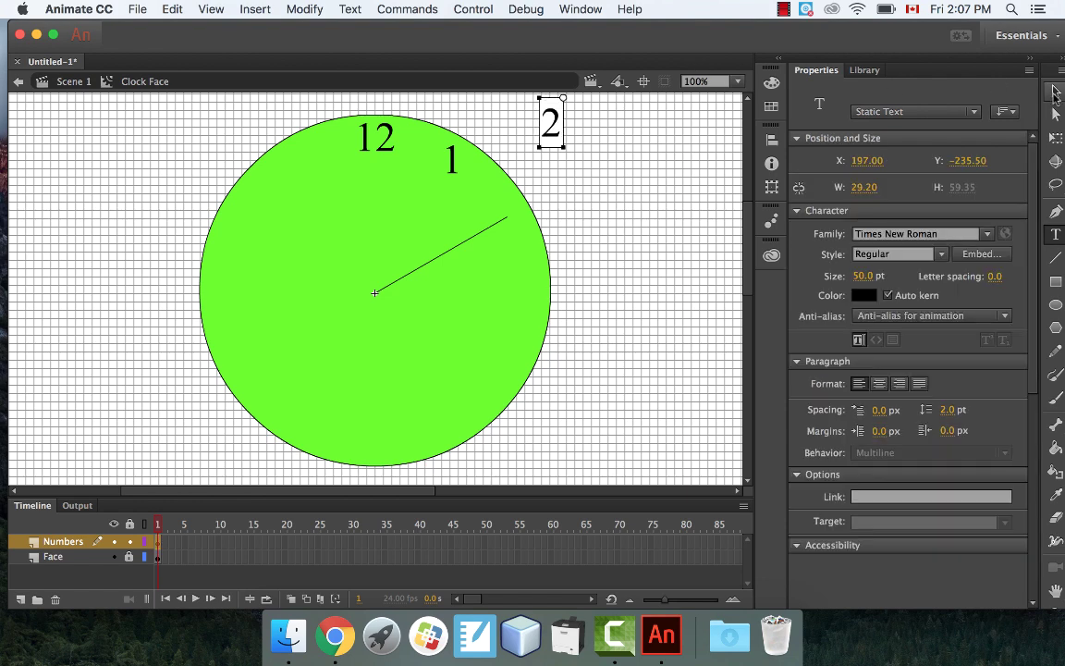
key(Escape)
drag(551, 160, 517, 220)
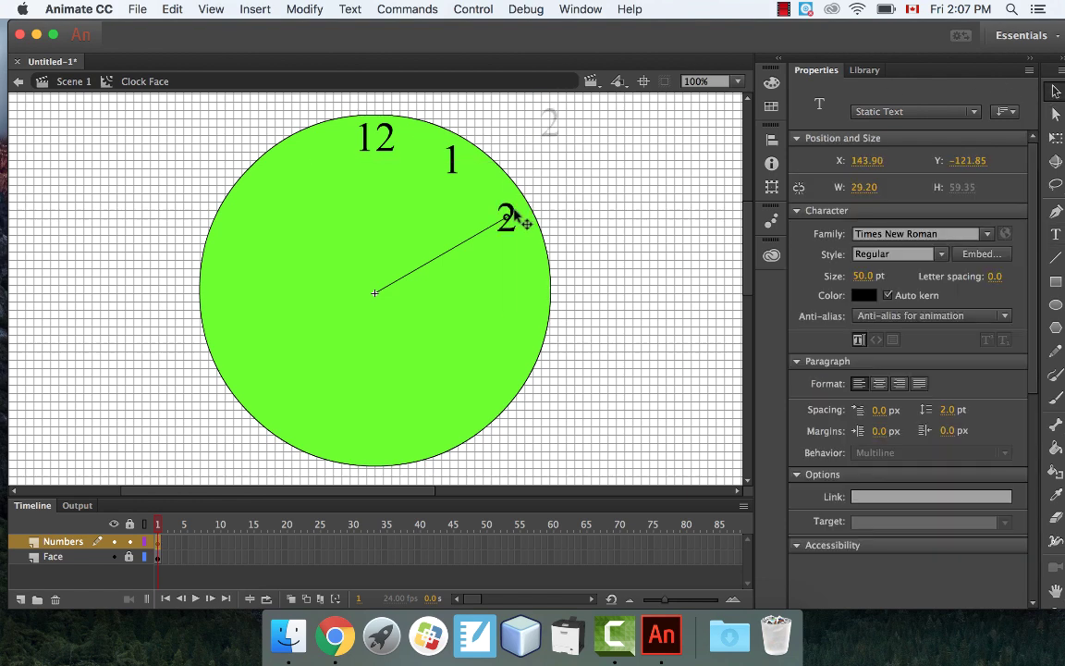
- Rotate the guide line another 30 degrees to horizontal and move its inner end to the registration point, at X 0.00, Y 0.00
click(439, 261)
click(304, 9)
mouse_move(359, 175)
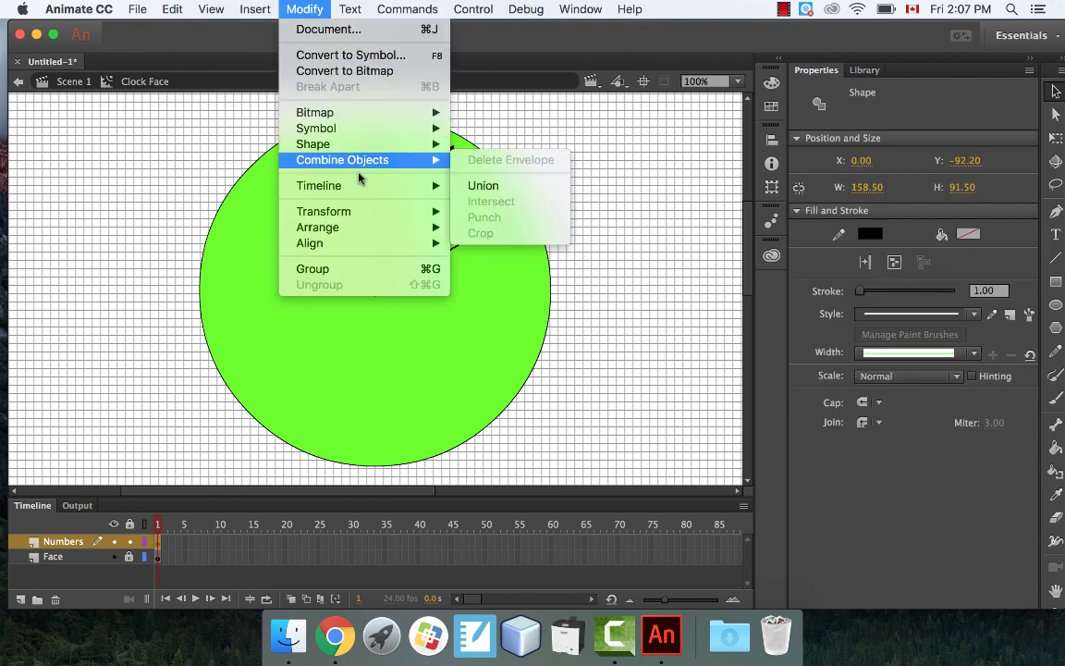
mouse_move(426, 212)
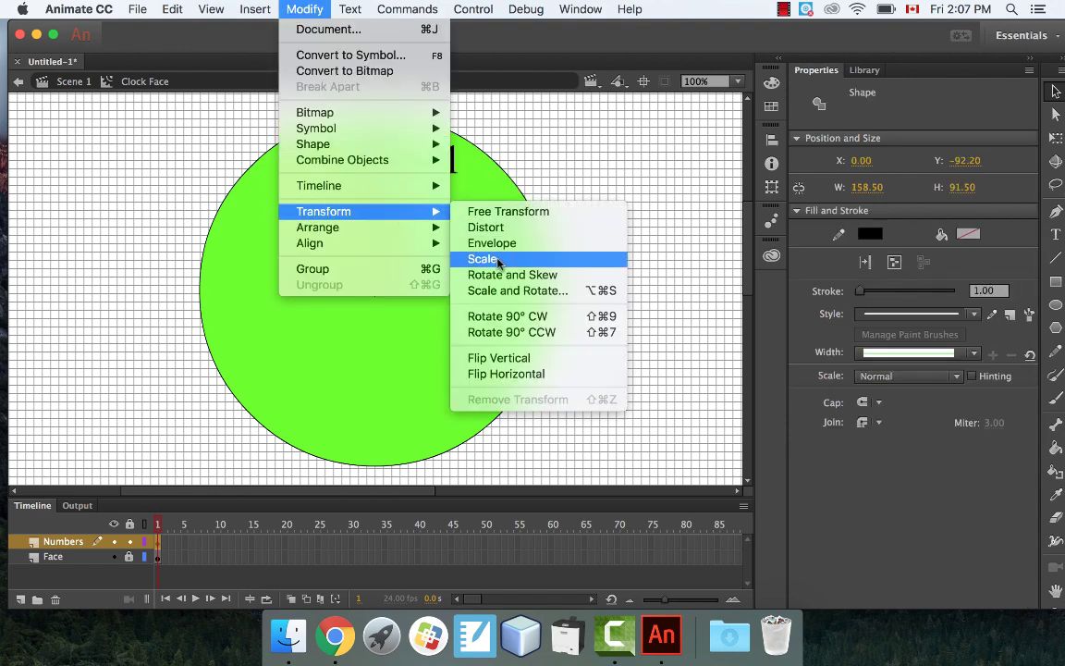
click(536, 291)
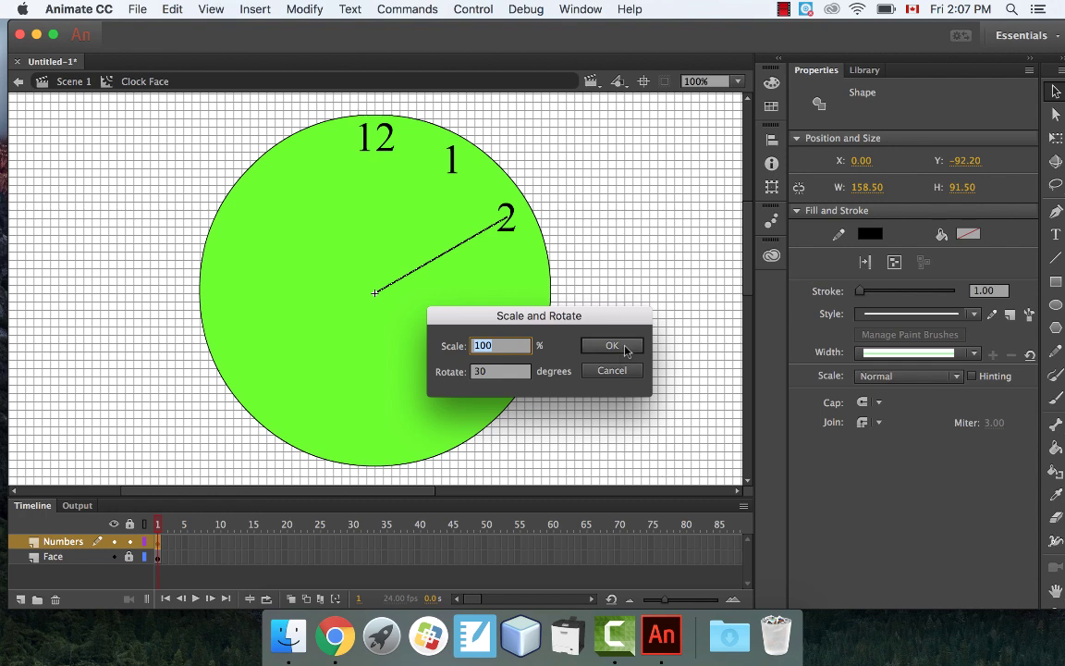
click(623, 348)
drag(482, 259, 484, 294)
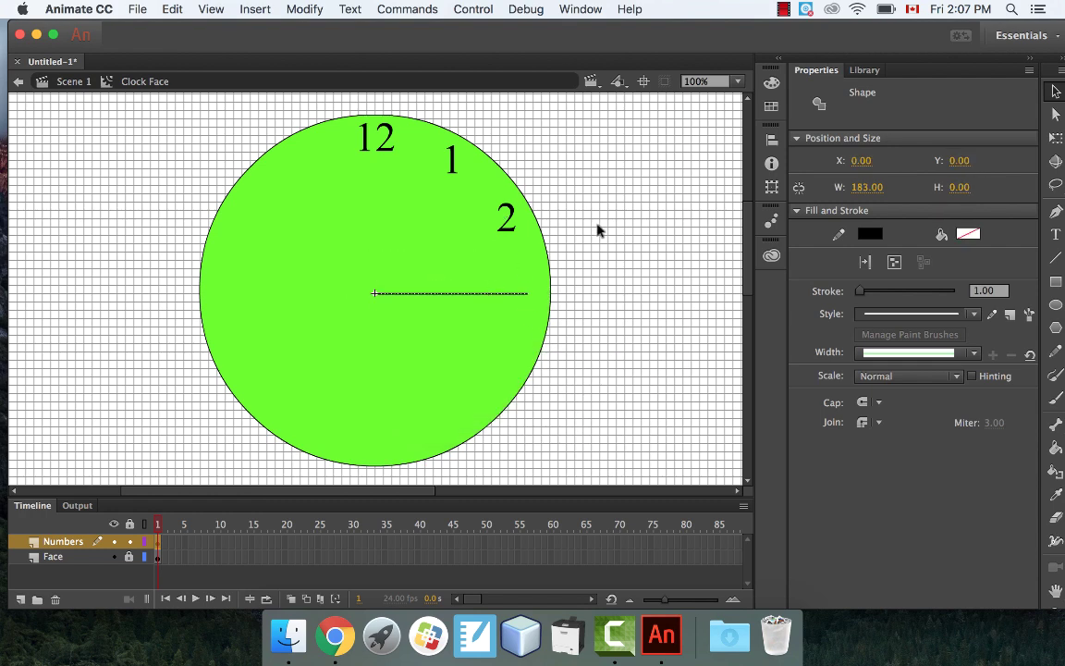
click(597, 230)
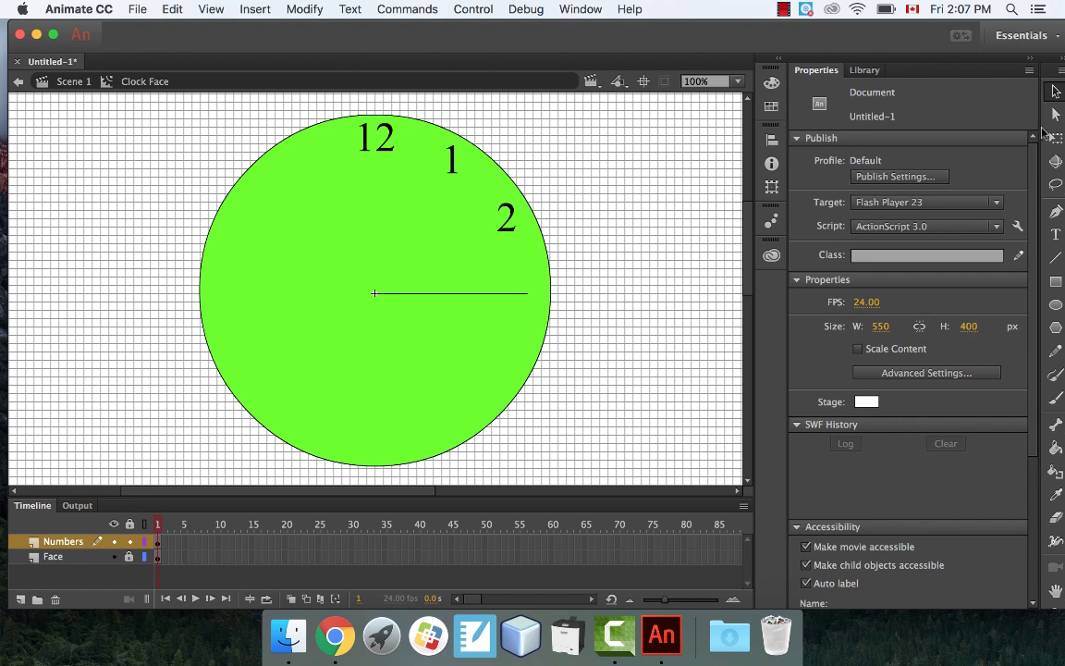
- Add a static text 3 in 50 pt Times New Roman outside the circle's upper right
click(1056, 234)
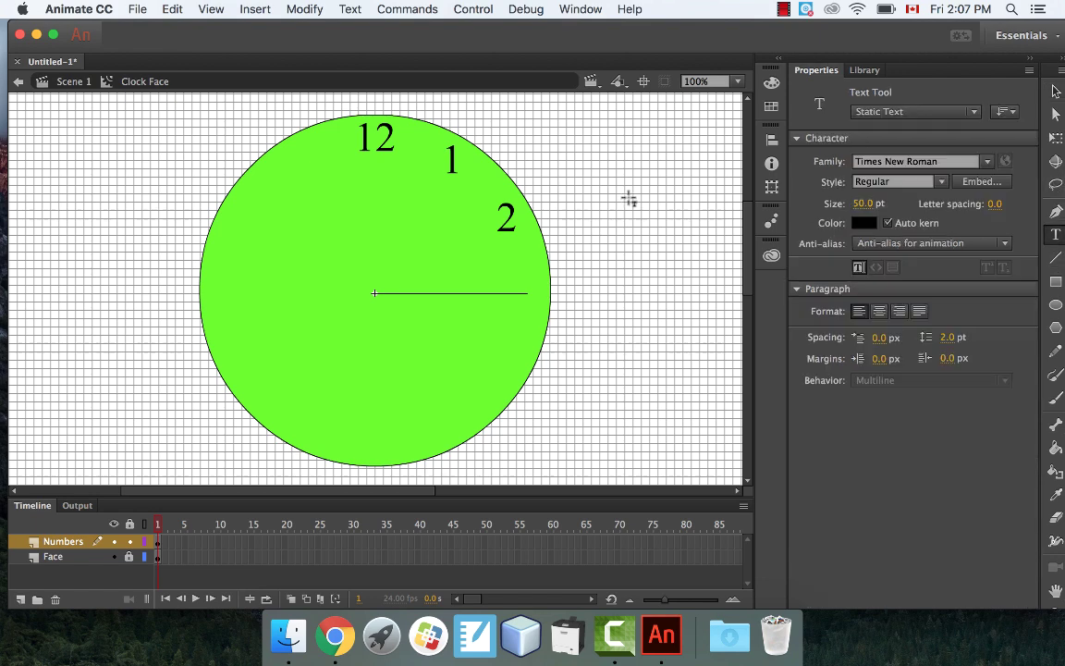
click(582, 165)
text(3)
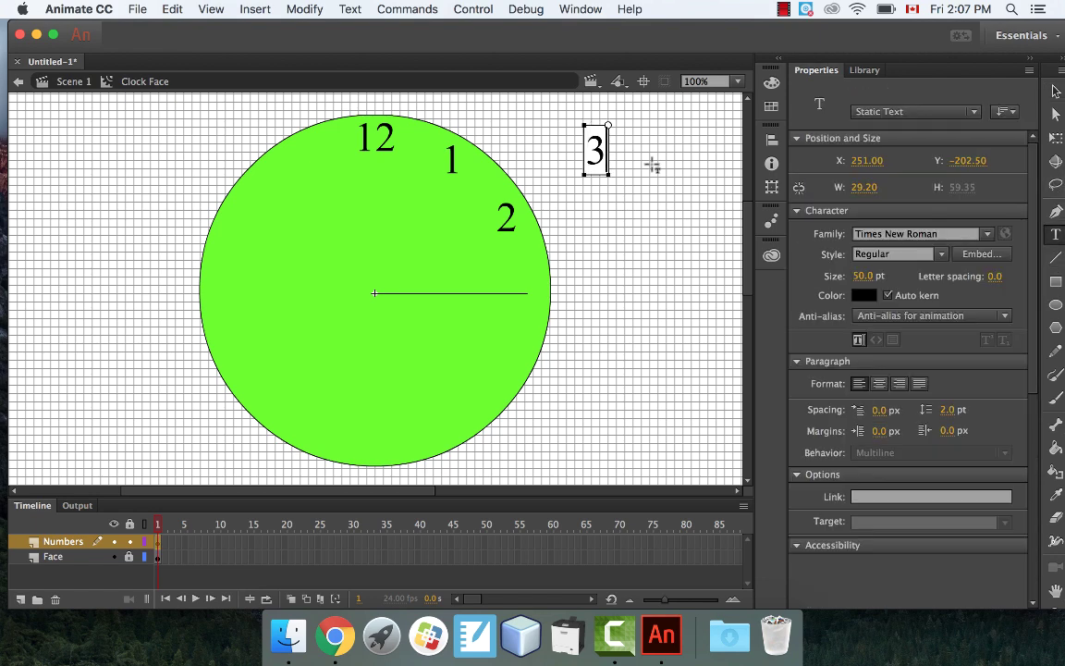
key(Escape)
key(v)
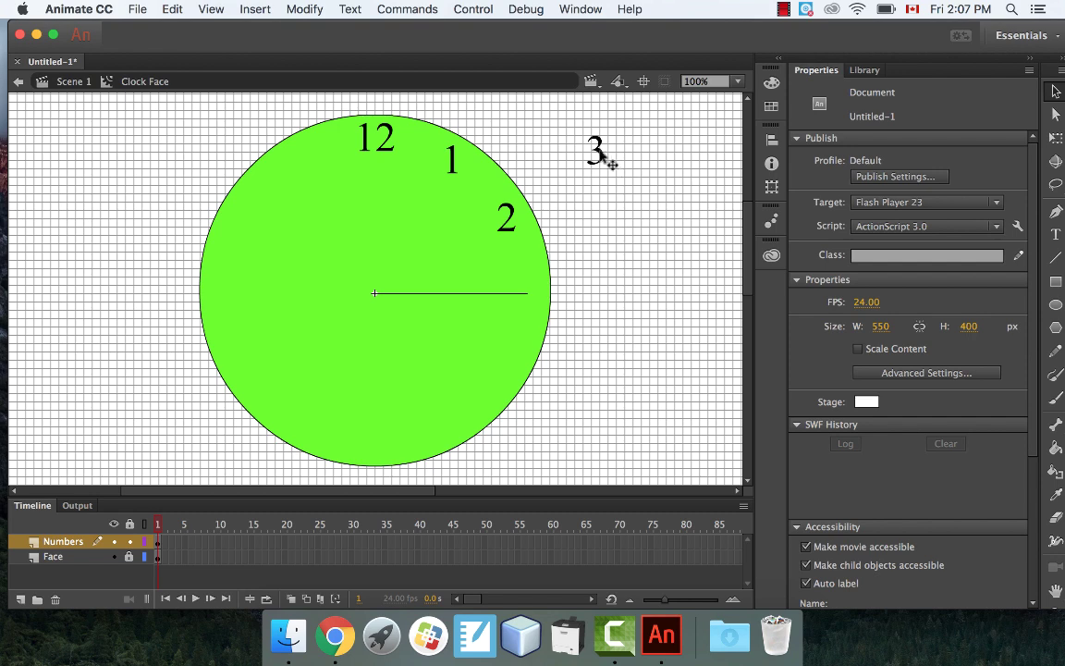
- Place the 3 on the clock face over the horizontal guide line's outer end, at X 174.40, Y -30.65
drag(610, 159, 532, 296)
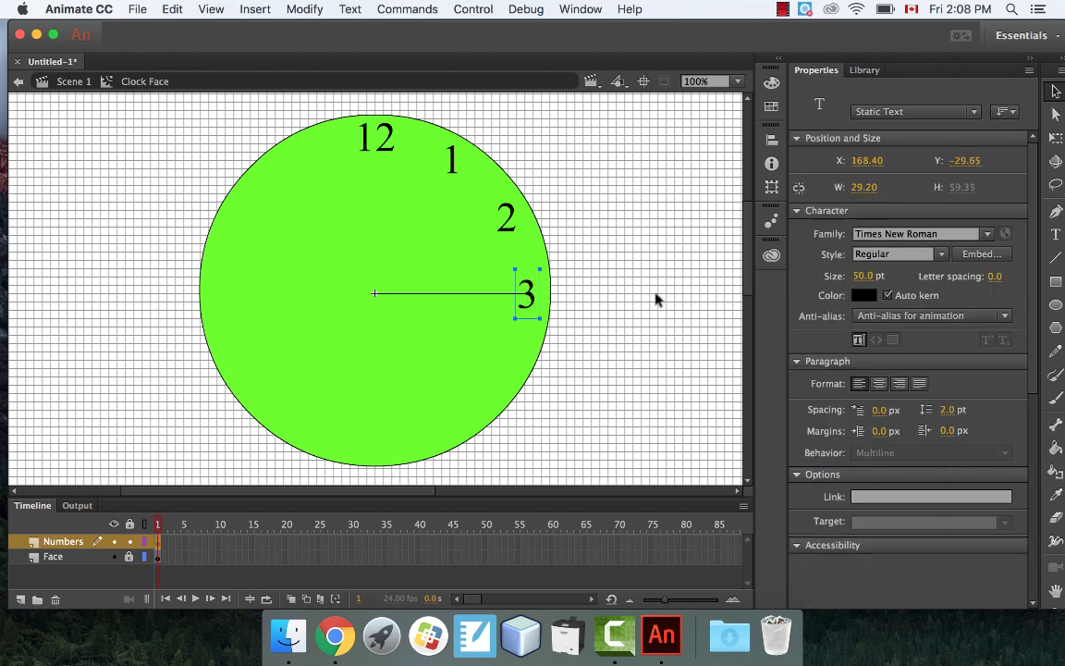
key(Right)
key(Right)
key(Right)
key(Right)
key(Right)
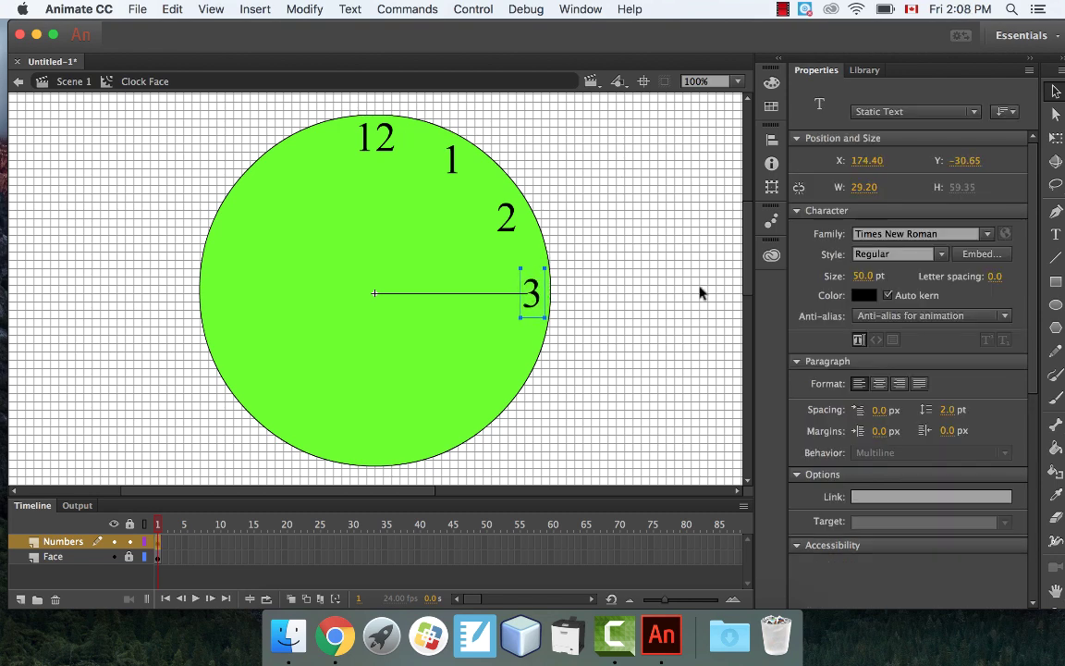
click(700, 293)
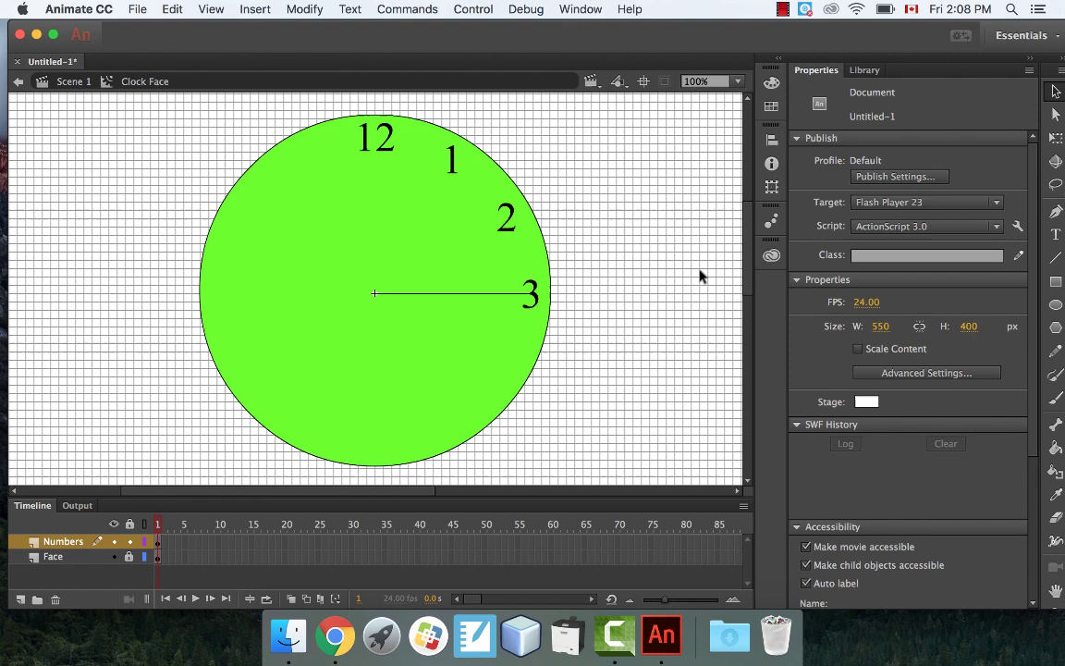
- Rotate the guide line another 30 degrees to the 4 o'clock direction and move its inner end to the registration point, at X 0.00, Y 0.00
click(479, 294)
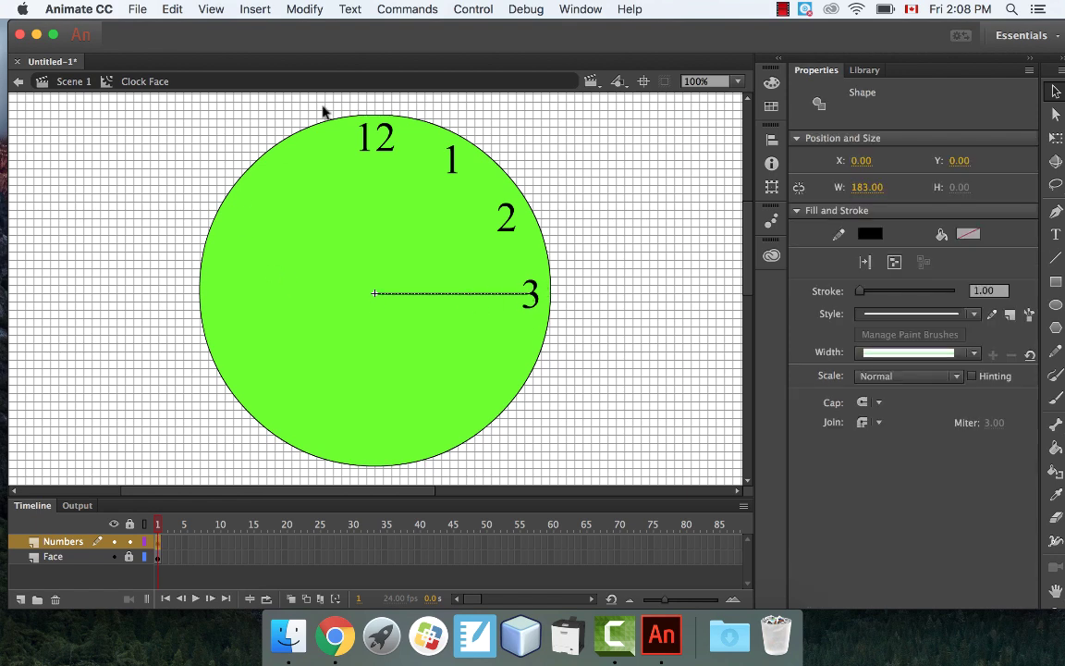
click(301, 9)
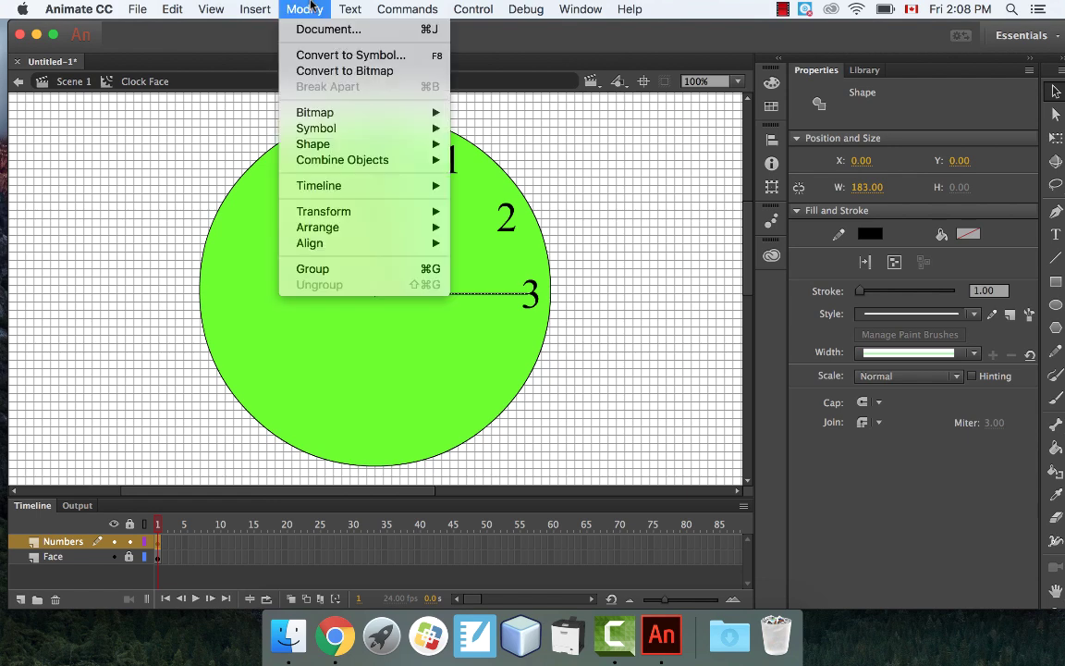
mouse_move(387, 211)
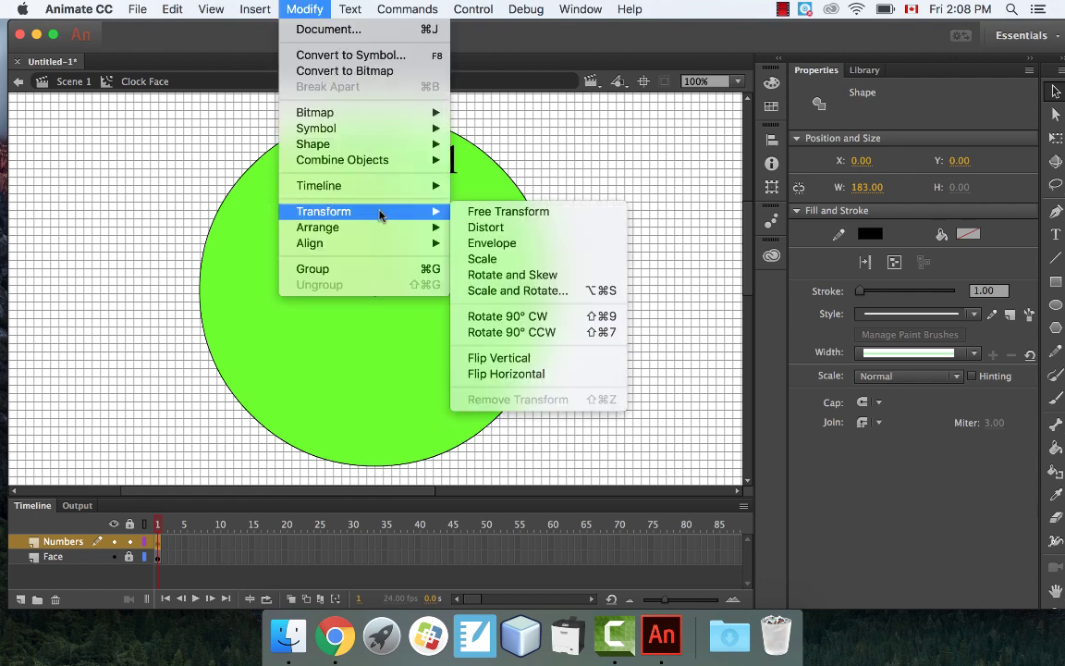
click(518, 288)
click(611, 345)
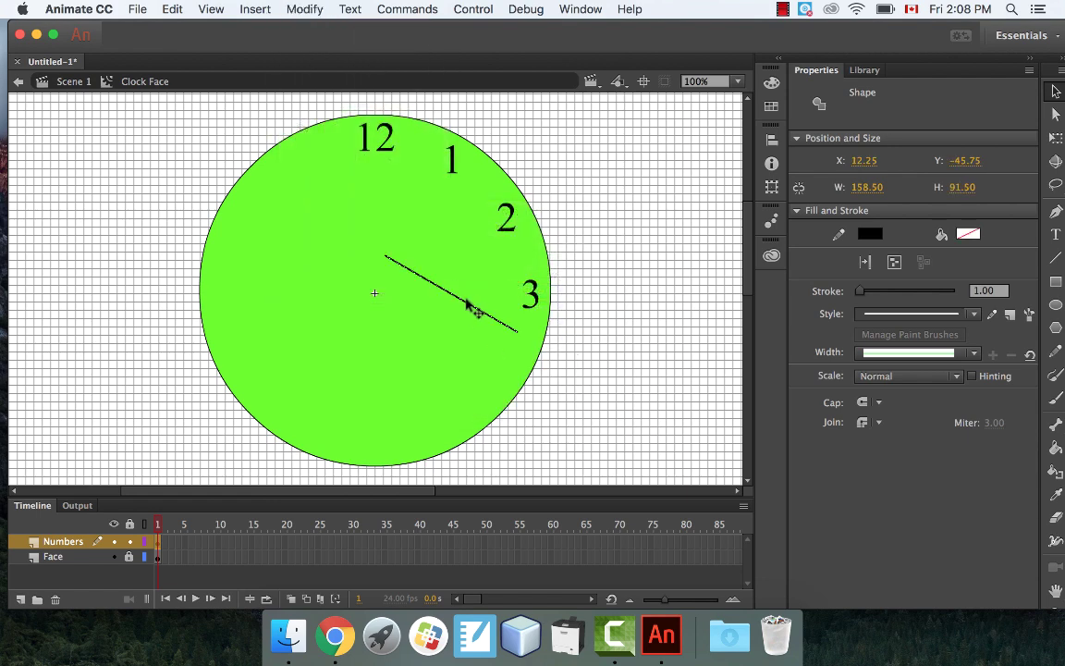
drag(467, 308, 453, 344)
click(630, 299)
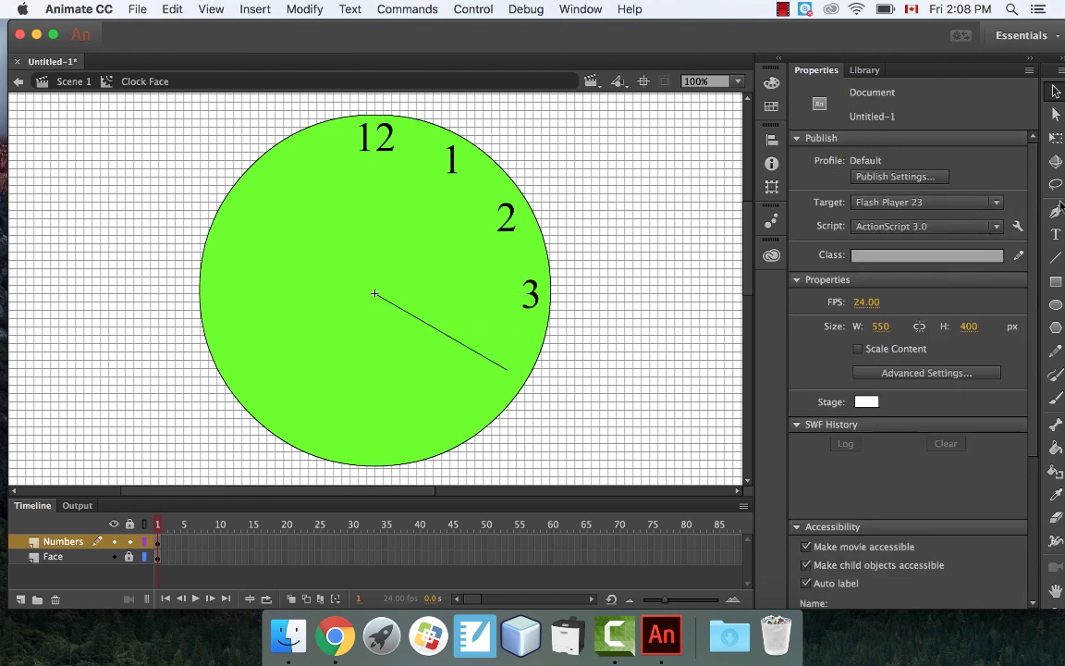
- Add a 50 pt static text 4 and place it over the guide line's outer end, at about X 144.90, Y 60.85
click(1057, 233)
drag(633, 298, 666, 319)
text(4)
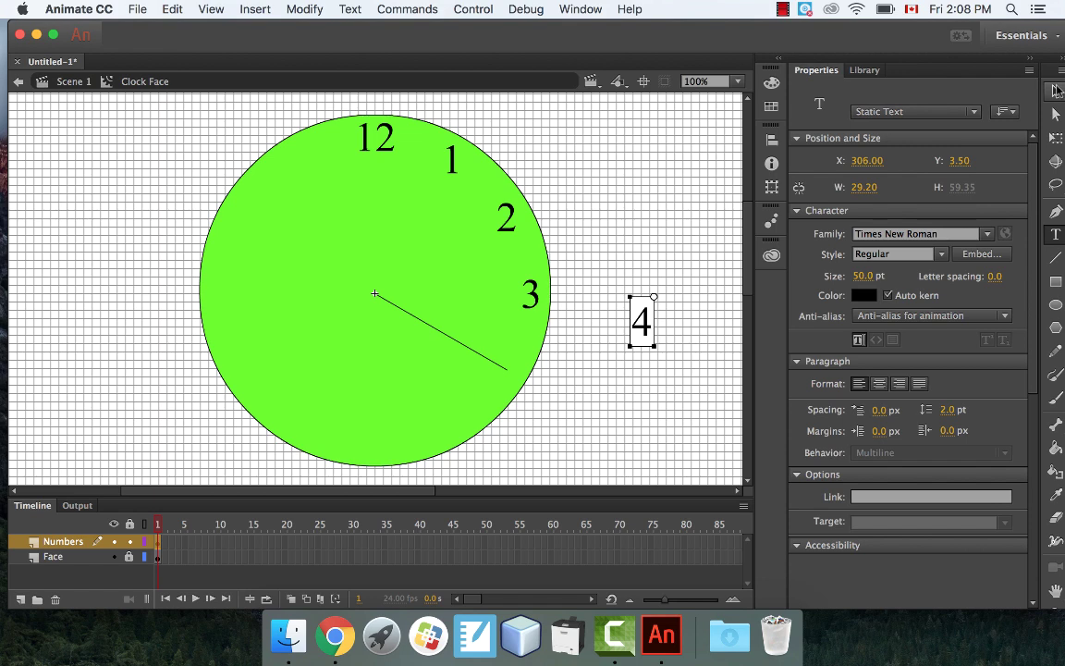
key(Escape)
drag(656, 332, 525, 378)
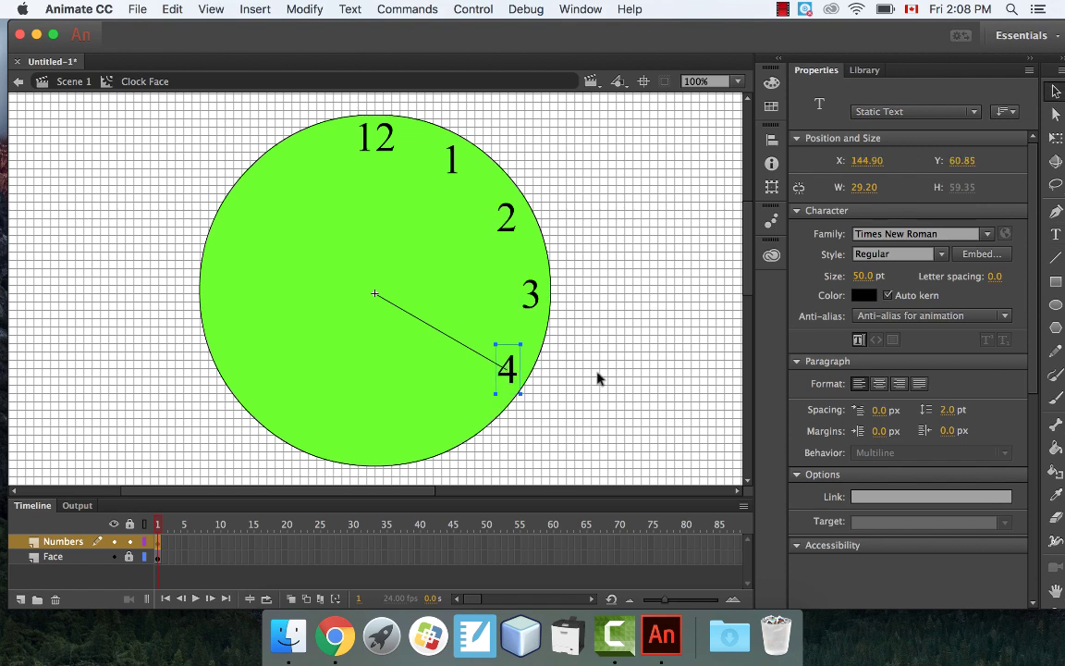
click(599, 376)
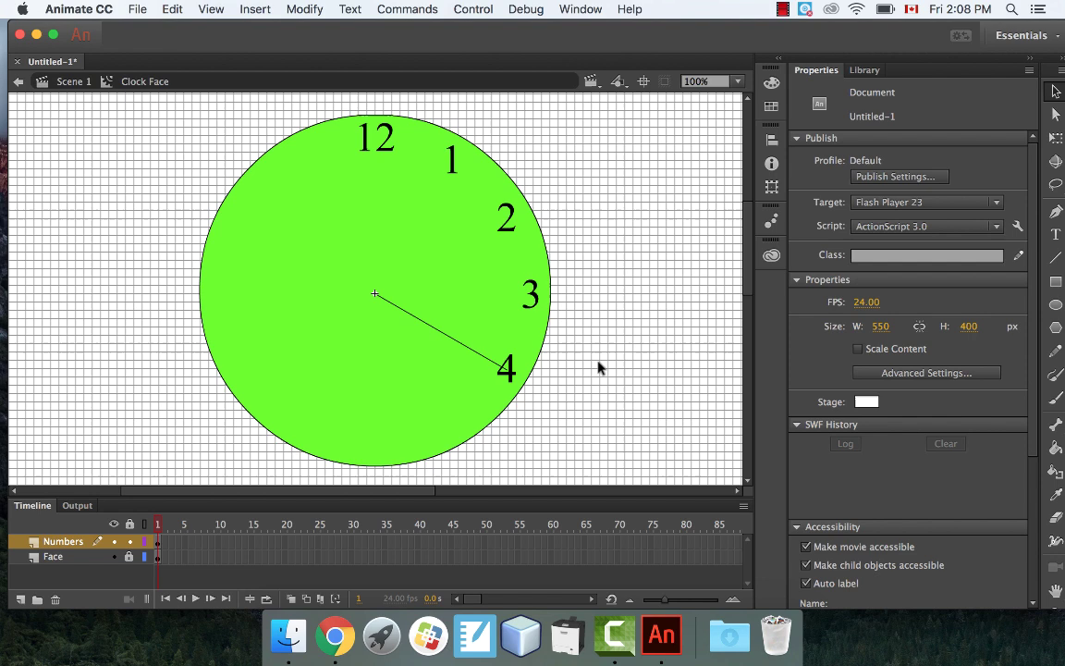
- Rotate the guide line another 30 degrees to the 5 o'clock direction and move its inner end to the registration point, at X 0.00, Y 0.00
click(444, 335)
click(349, 8)
mouse_move(305, 9)
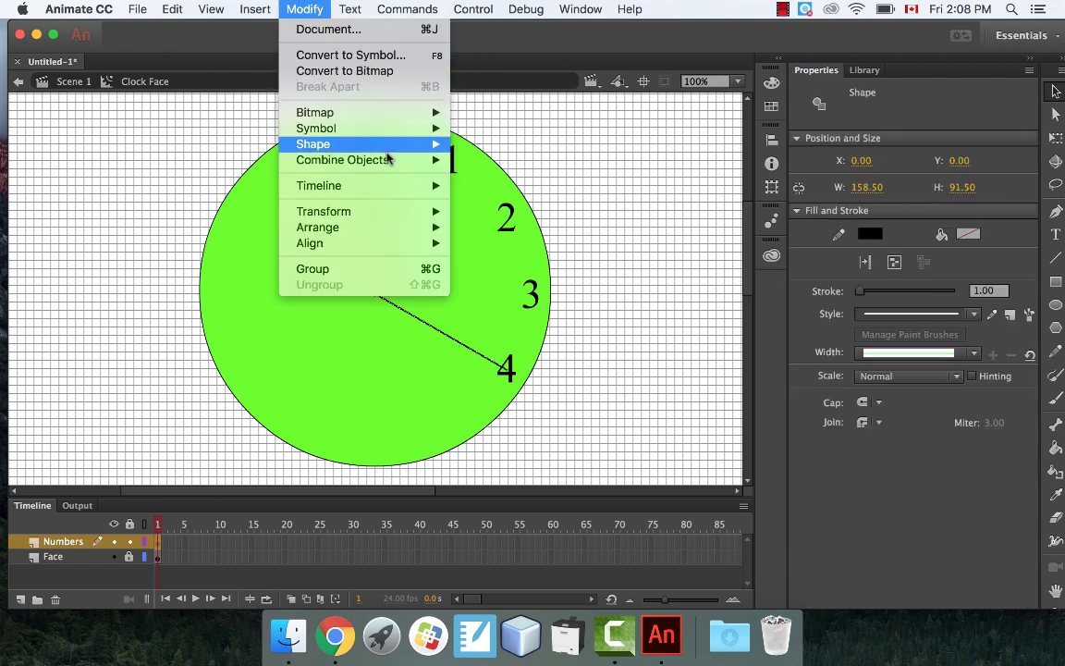
mouse_move(385, 215)
click(495, 290)
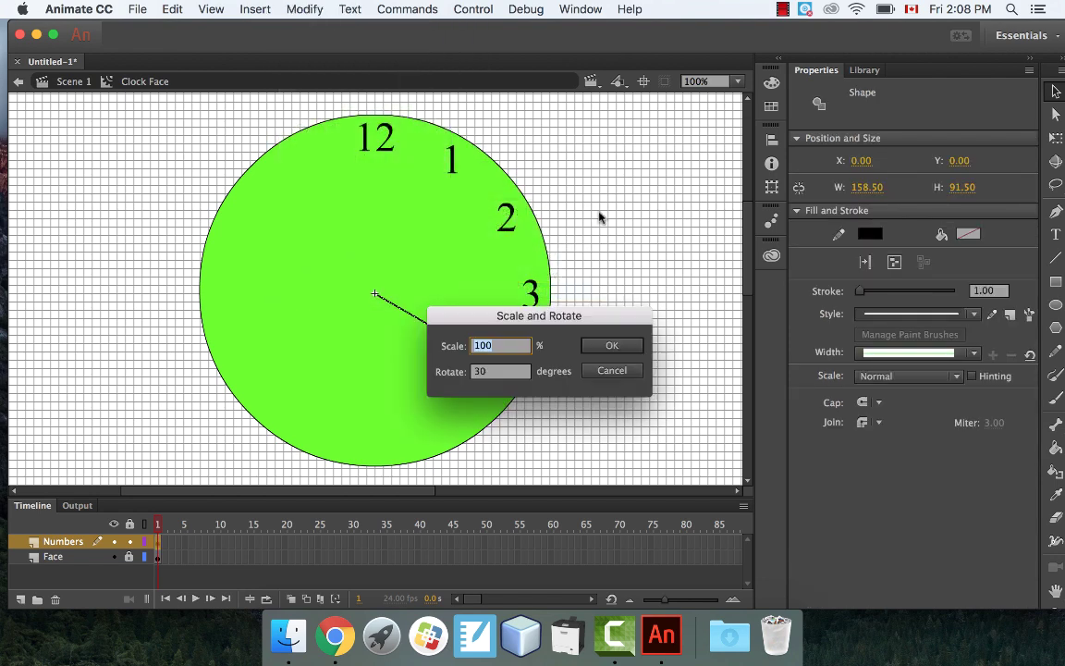
click(608, 347)
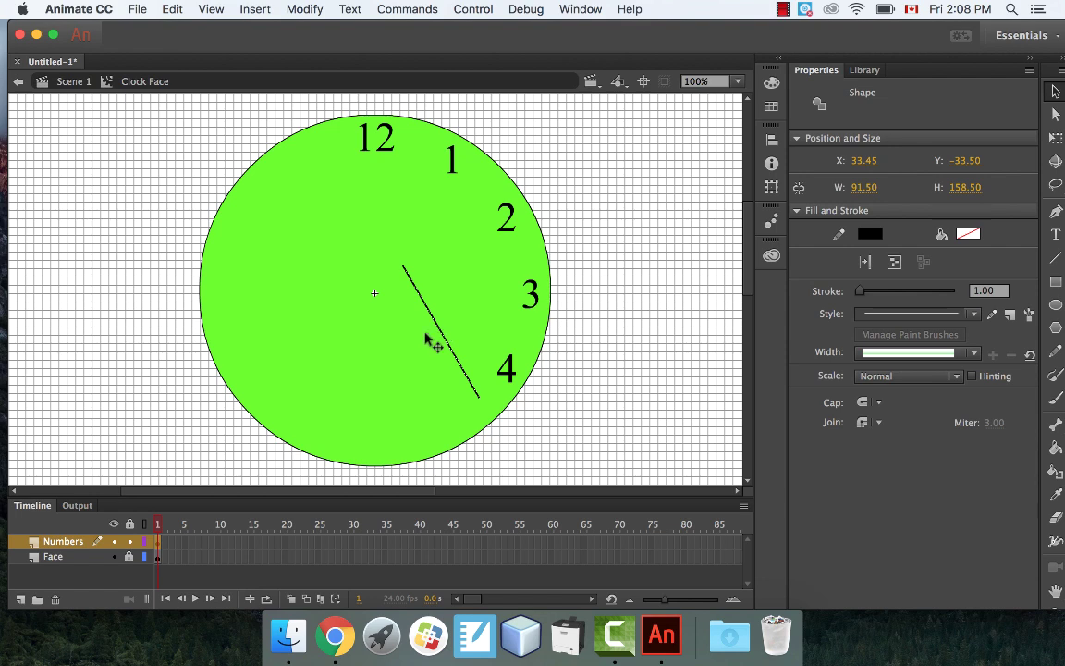
drag(435, 338, 407, 349)
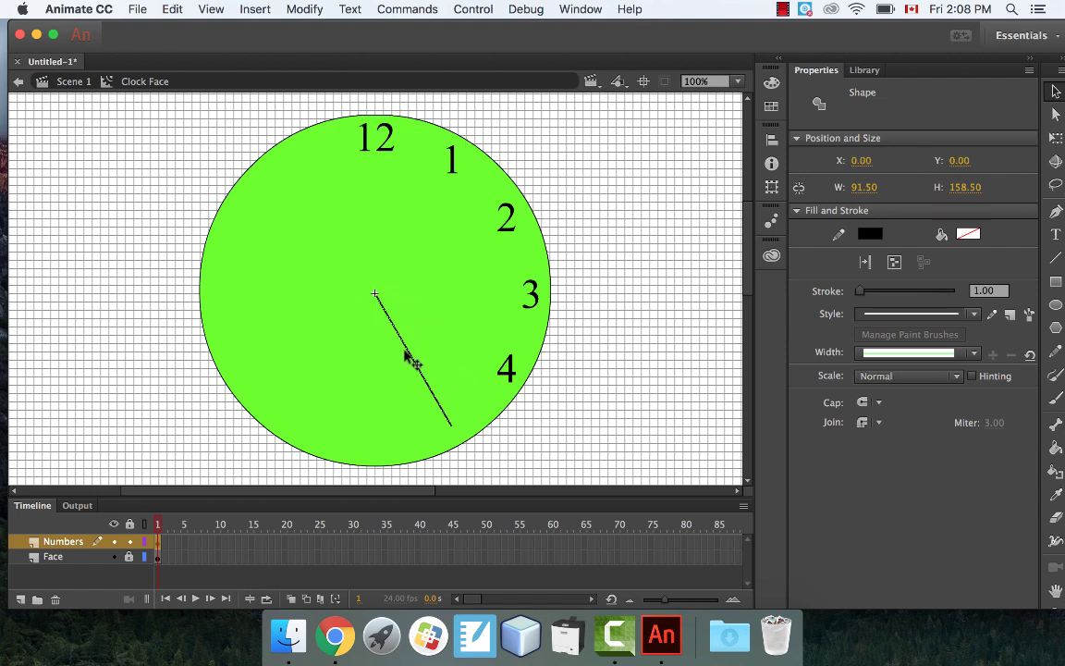
click(595, 308)
- Add a 50 pt static text 5 and place it over the guide line's outer end, at about X 78.00, Y 127.85
click(1056, 234)
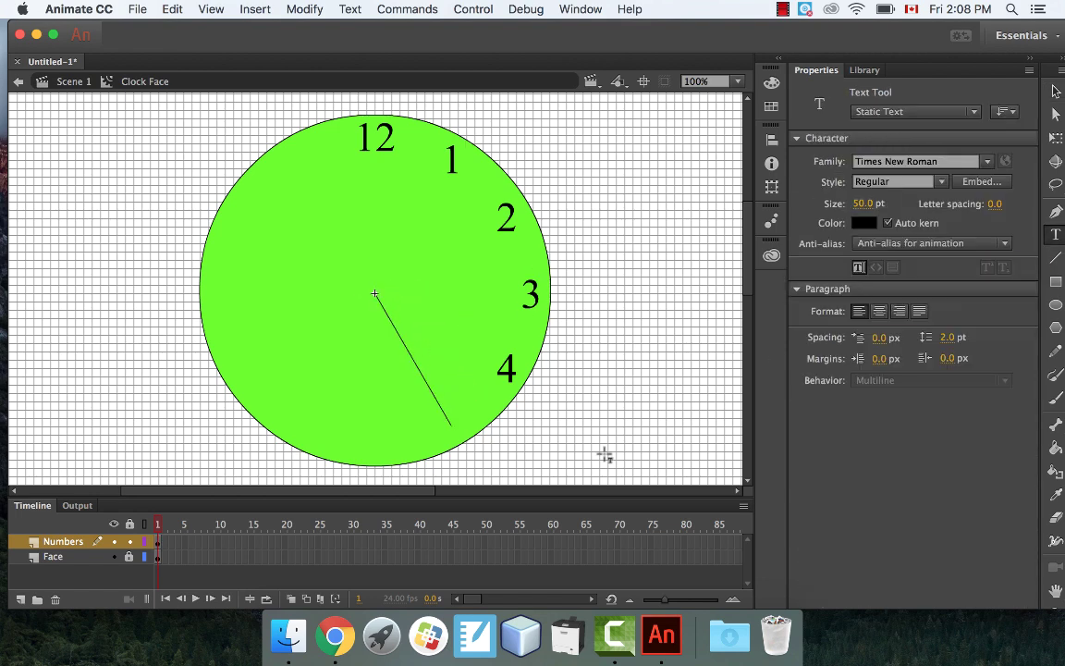
click(599, 371)
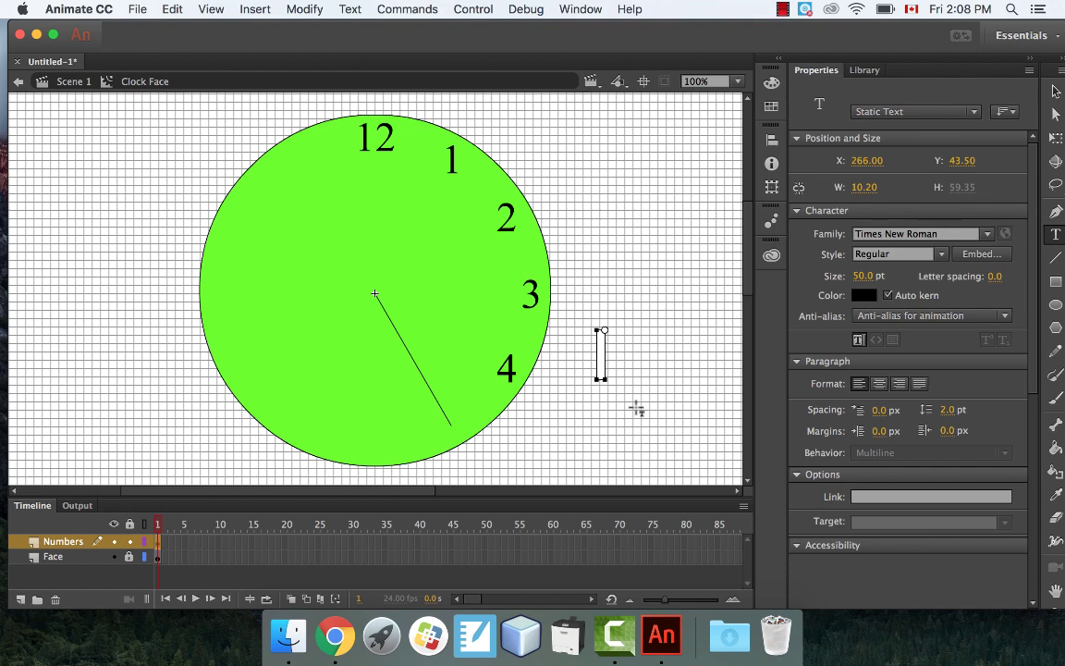
text(5)
key(Escape)
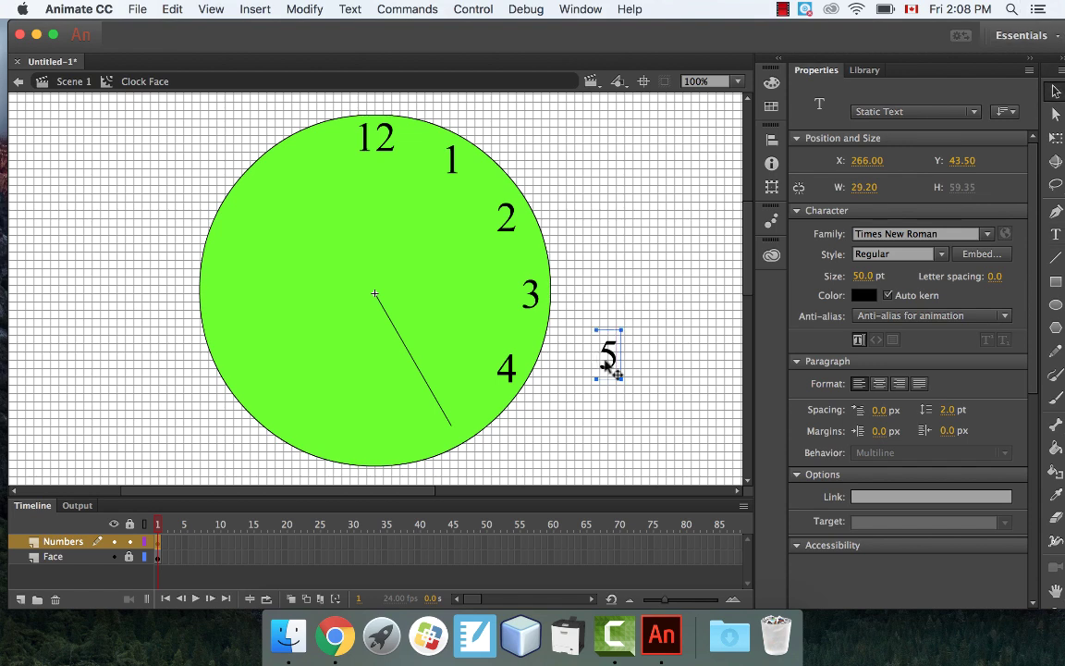
drag(607, 366, 458, 423)
key(Up)
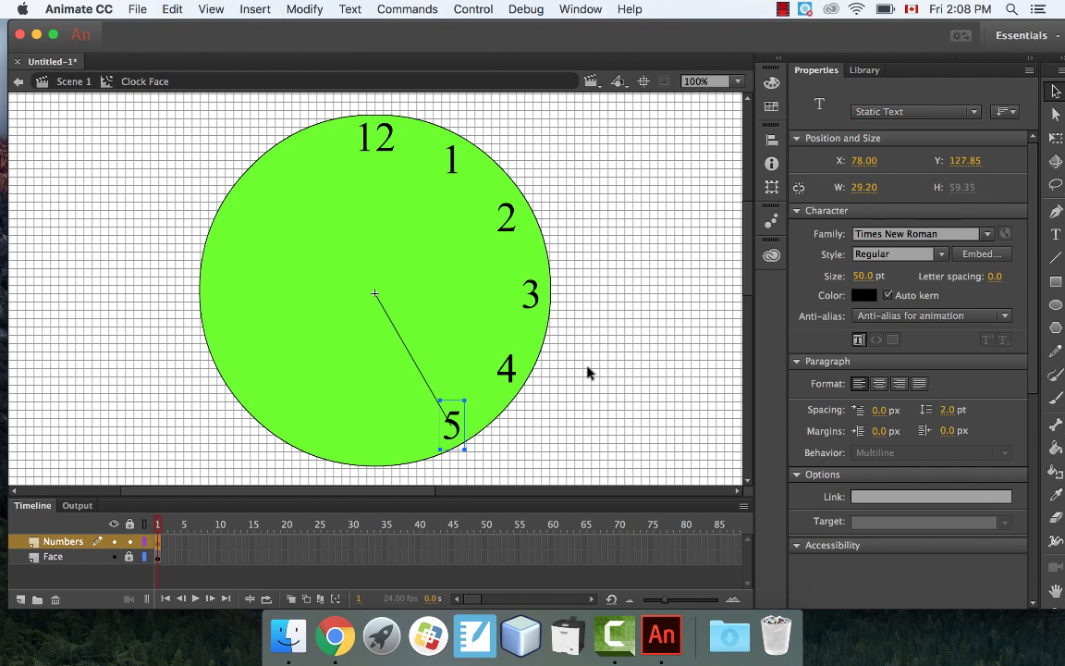
click(588, 373)
- Rotate the guide line another 30 degrees to point straight down and move its inner end to the registration point, at X 0.00, Y 0.00
click(397, 322)
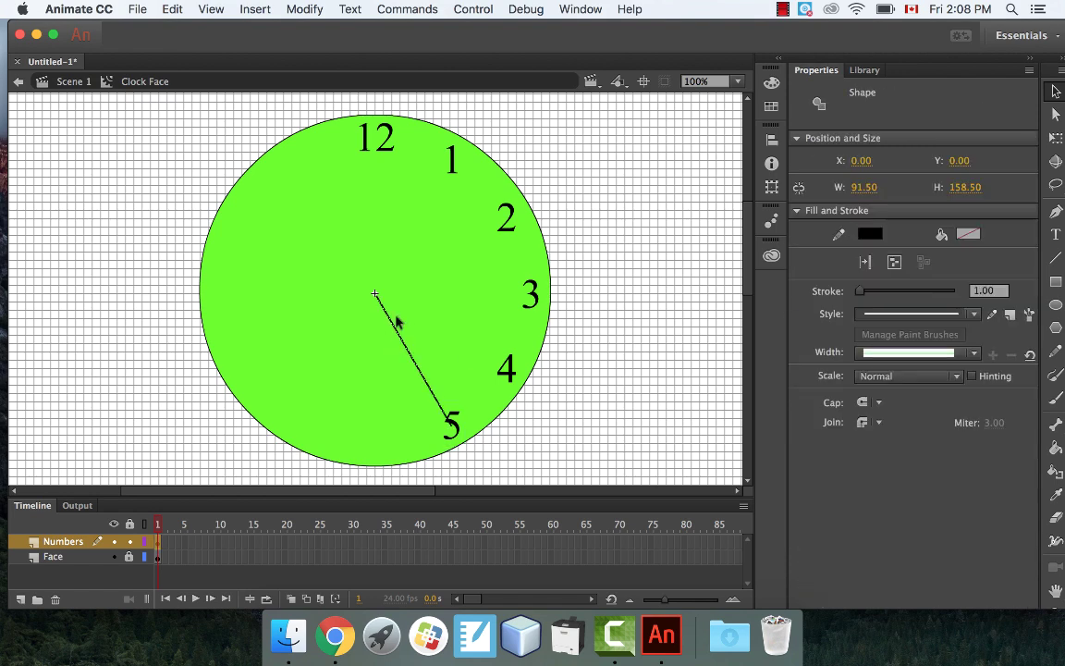
click(305, 9)
mouse_move(398, 210)
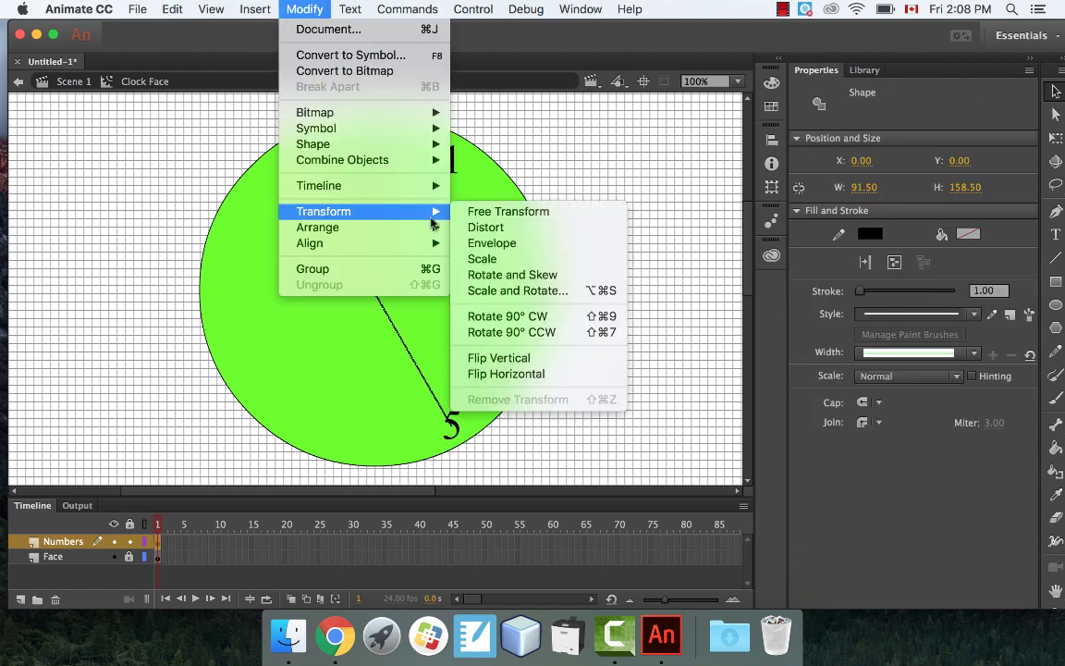
click(546, 291)
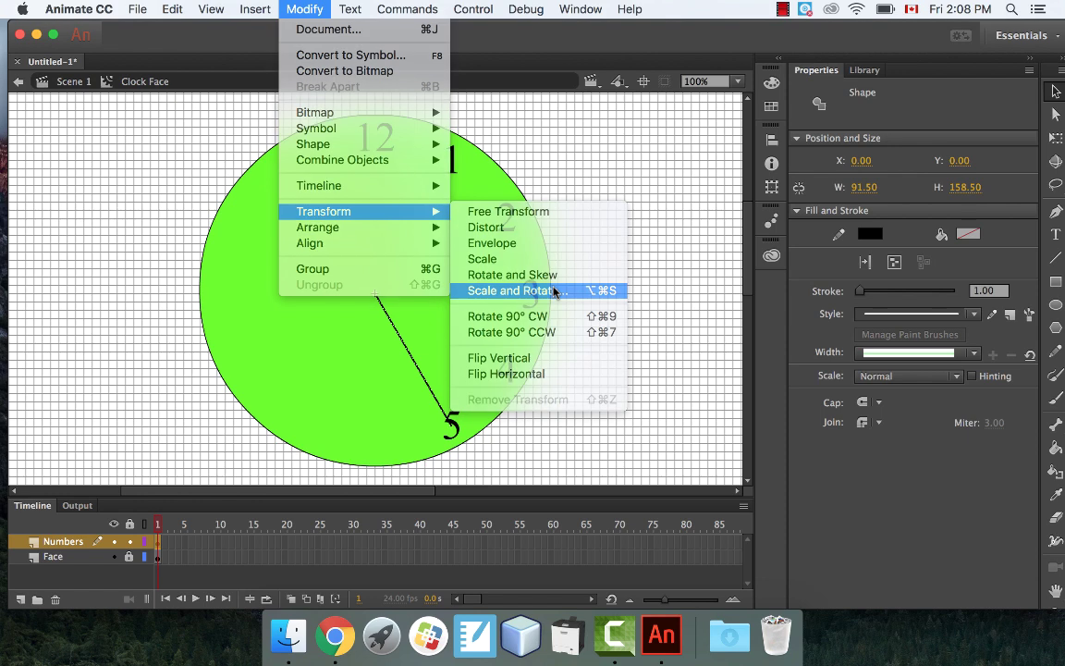
click(610, 346)
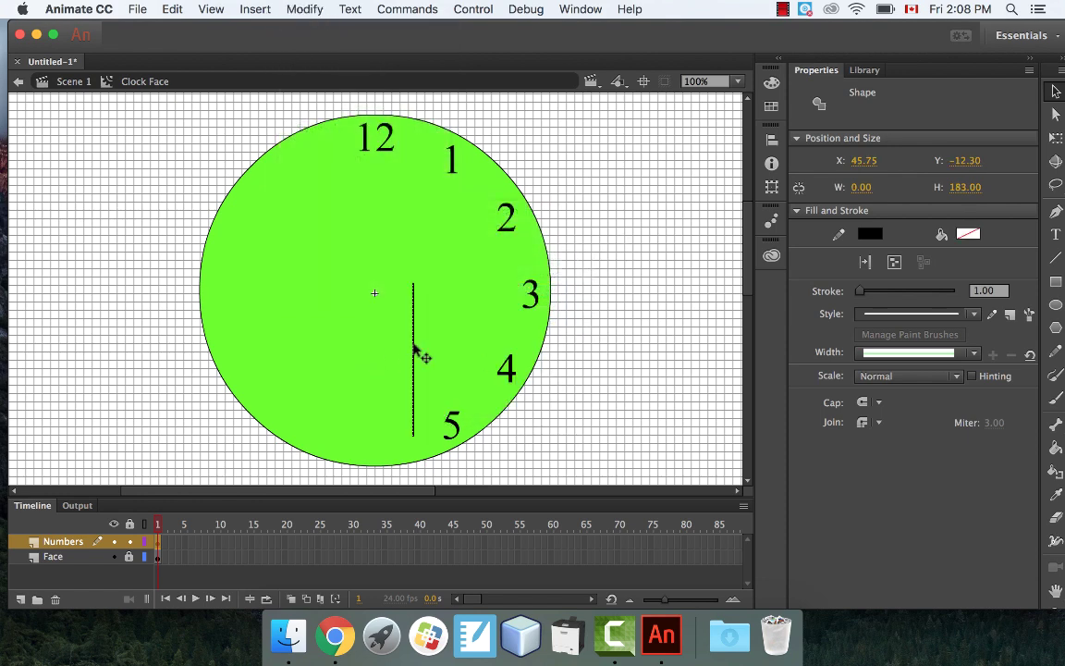
drag(409, 351, 372, 352)
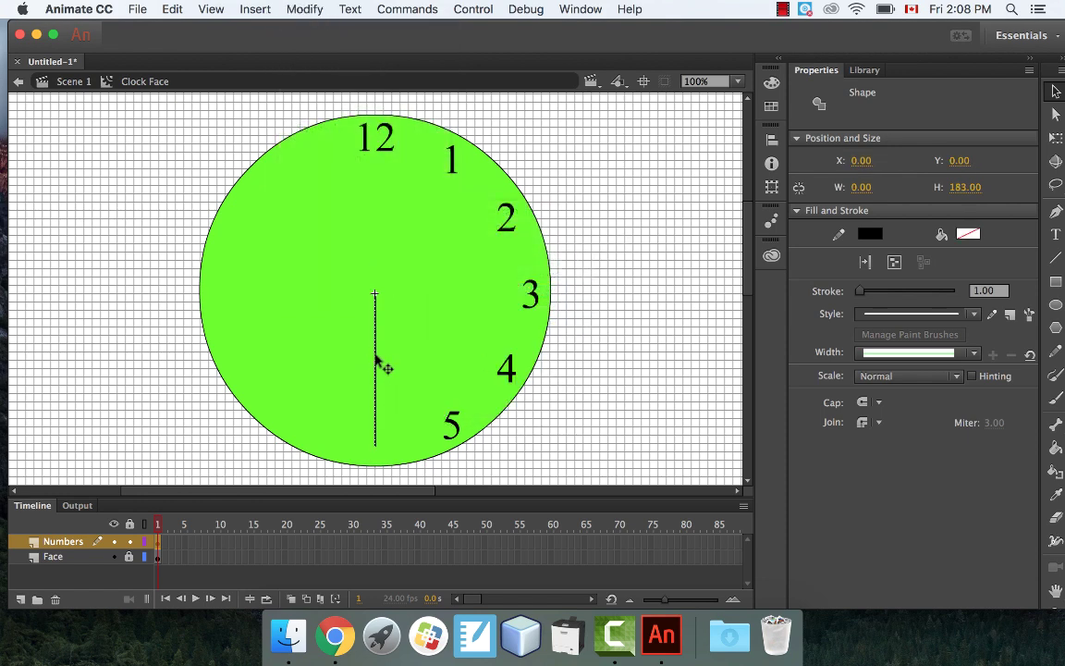
click(580, 286)
- Add a static text 6 in 50 pt Times New Roman outside the circle, beside the 3
click(1057, 237)
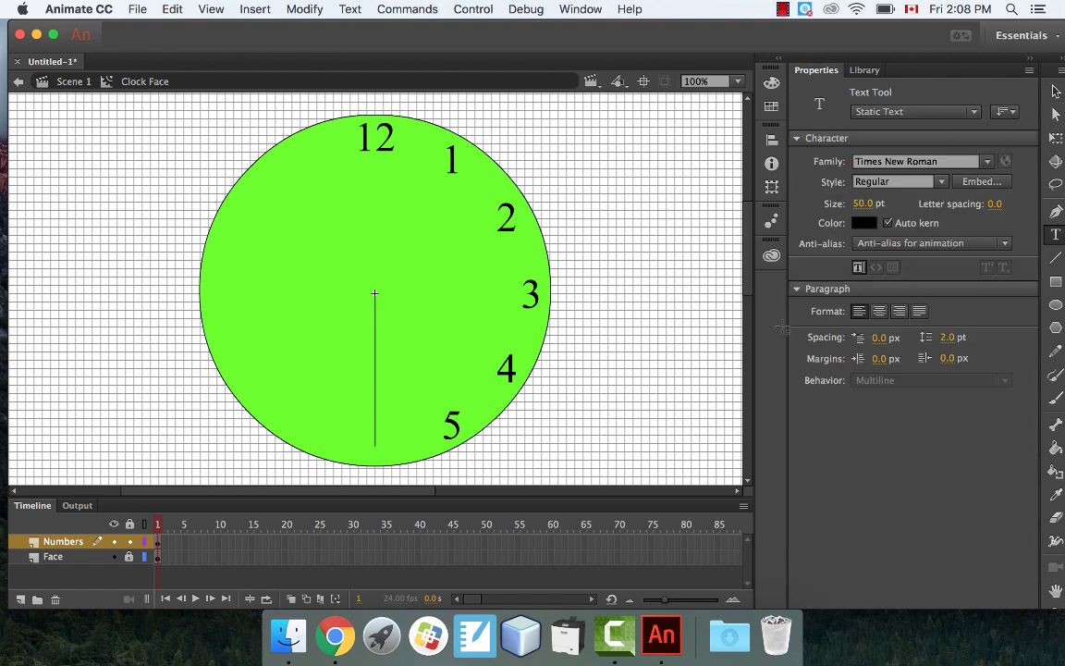
drag(610, 298, 683, 344)
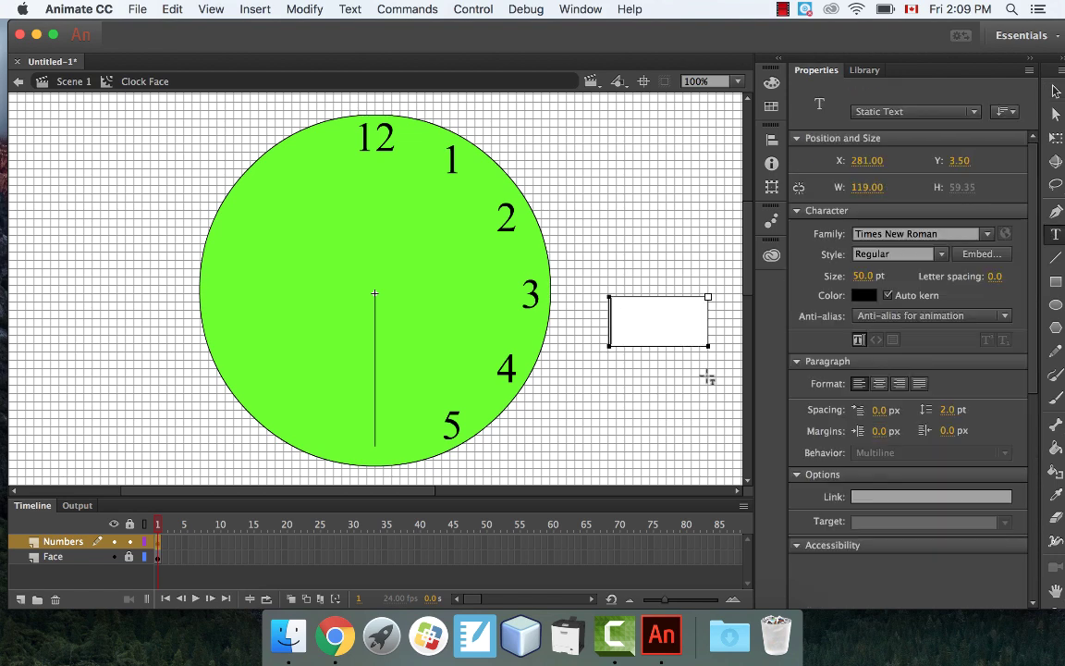
text(6)
key(Escape)
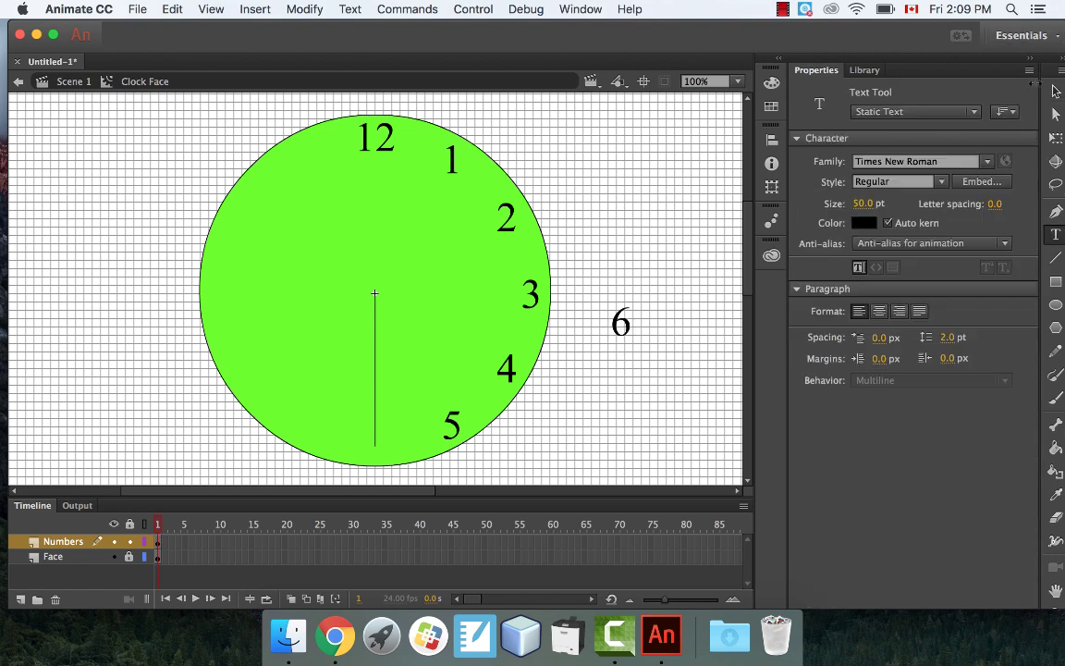
- Place the 6 over the vertical guide line's lower end and nudge it to X -14.00, Y 151.45
click(1056, 89)
drag(626, 326, 383, 457)
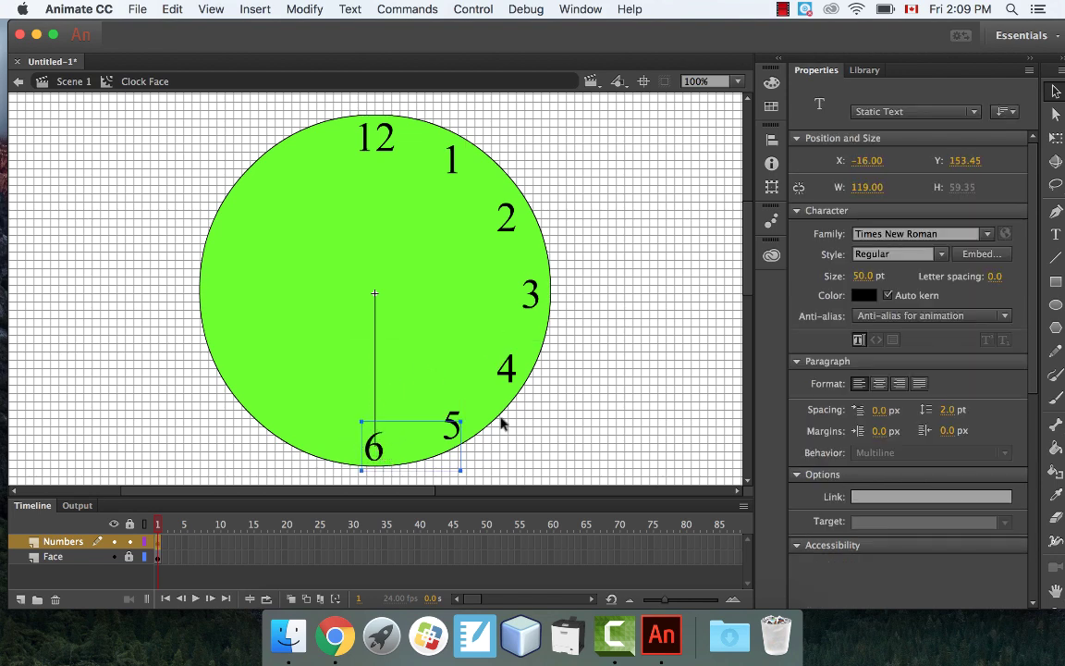
key(Right)
key(Up)
key(Up)
key(Right)
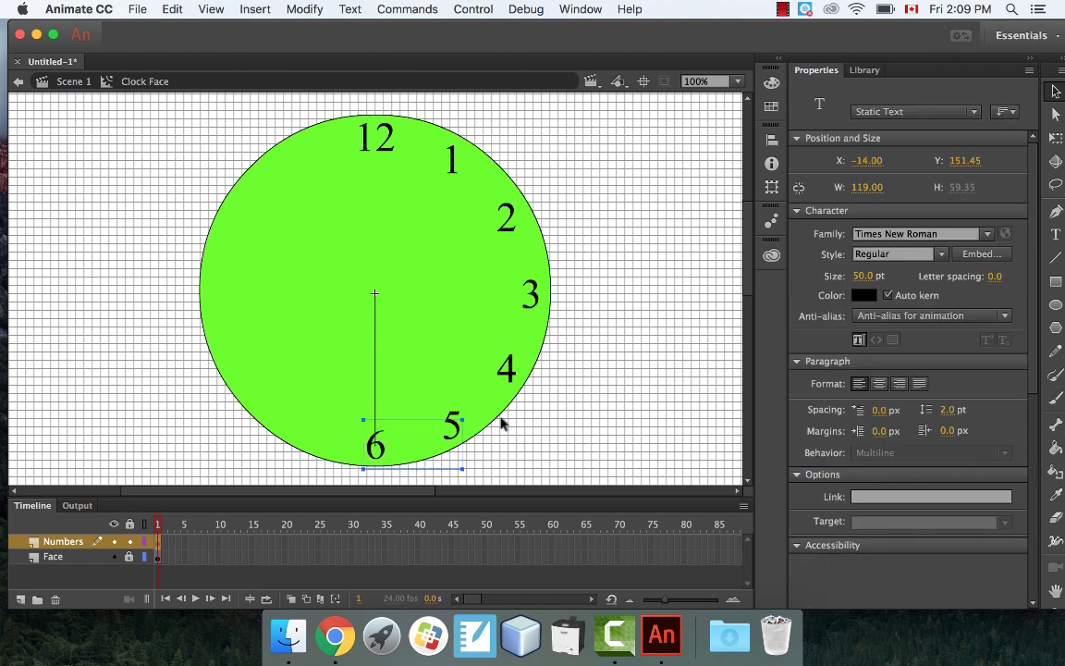
click(546, 402)
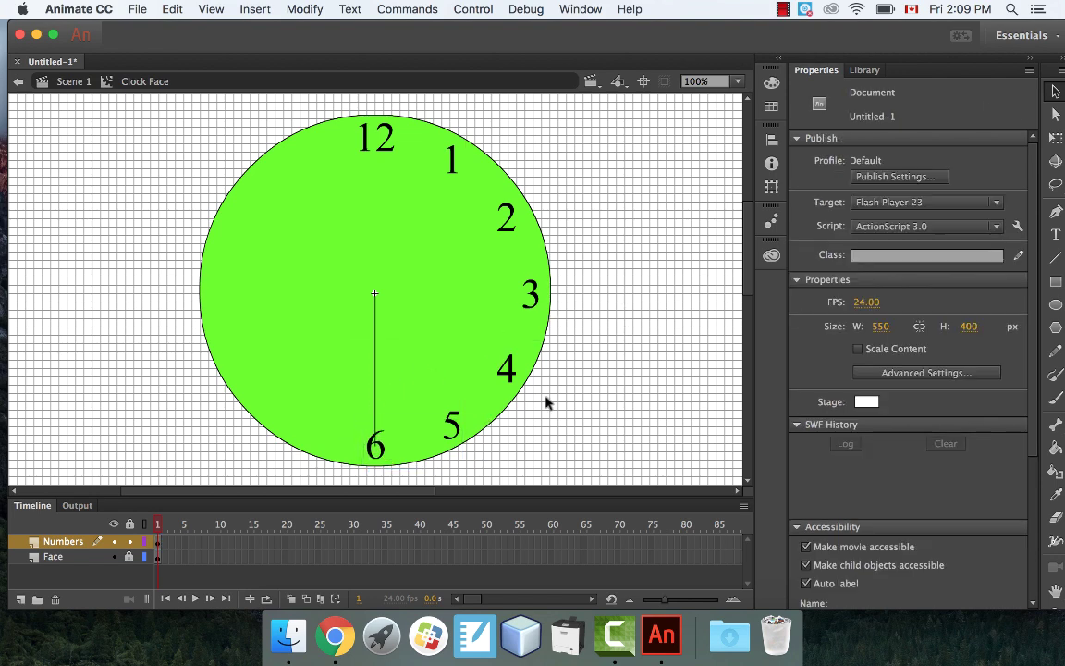
- Rotate the guide line another 30 degrees to the 7 o'clock direction and move its inner end to the registration point
click(378, 336)
click(323, 13)
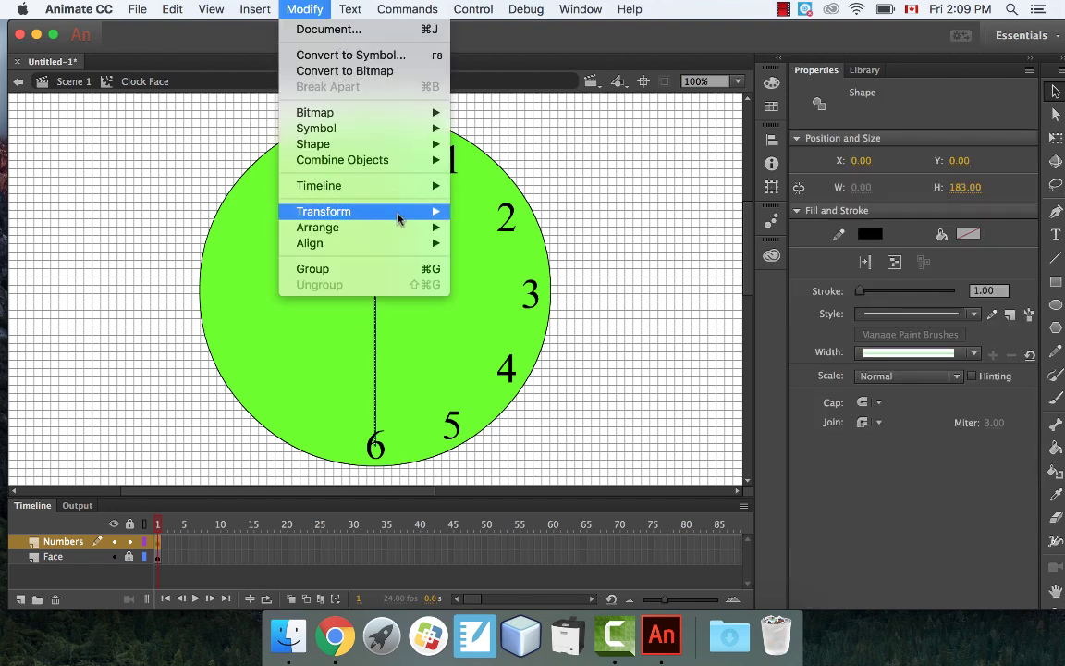
mouse_move(398, 212)
click(535, 298)
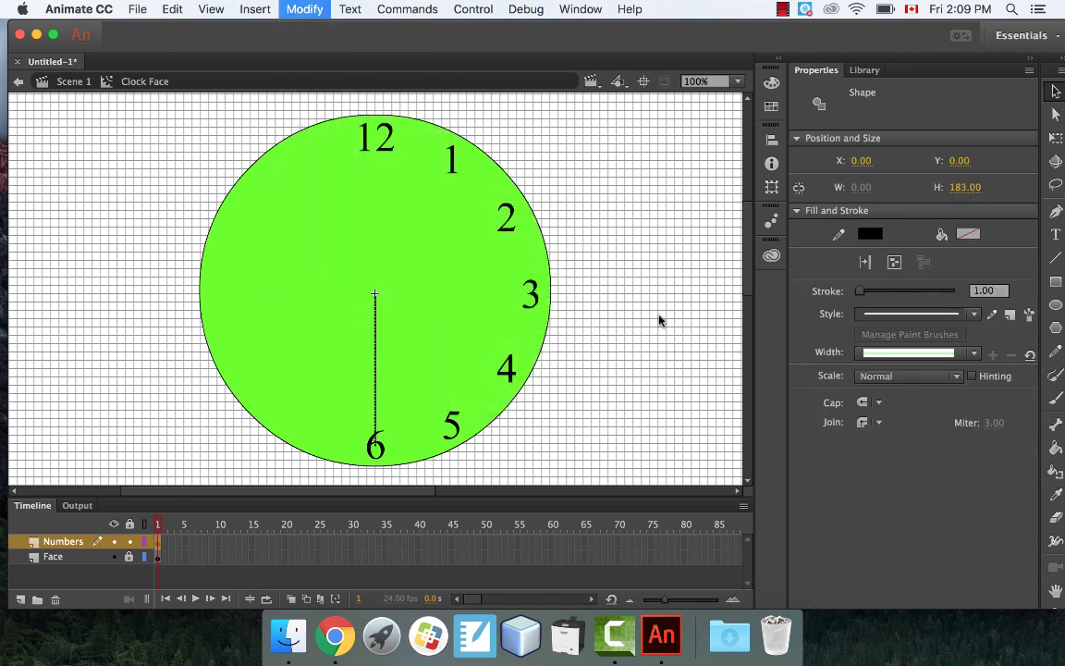
click(608, 346)
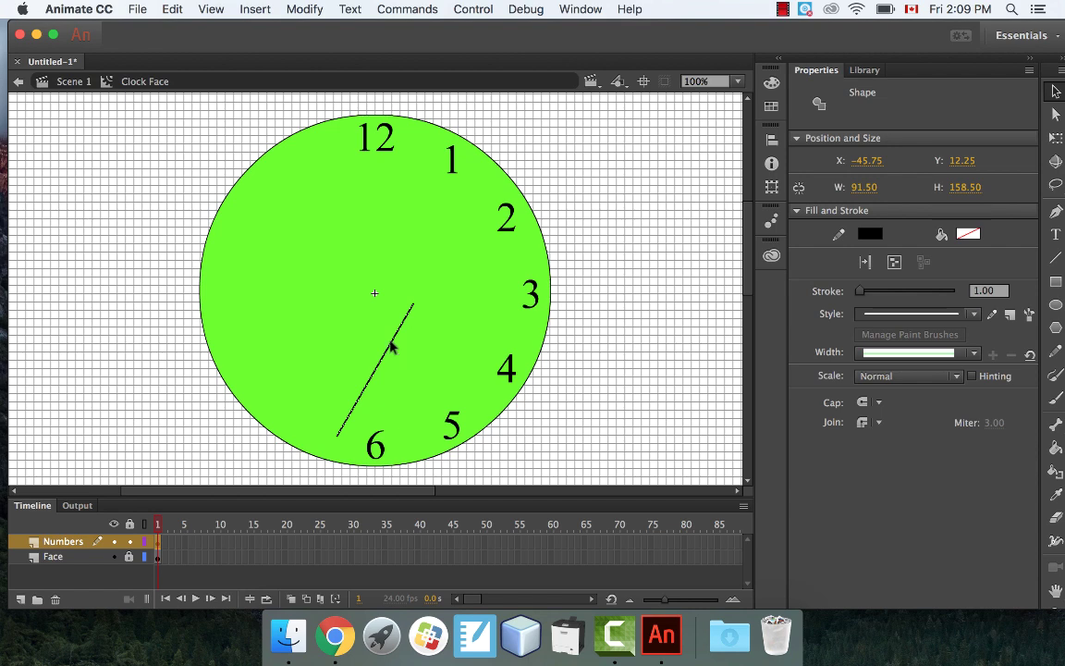
drag(390, 342, 355, 337)
click(673, 285)
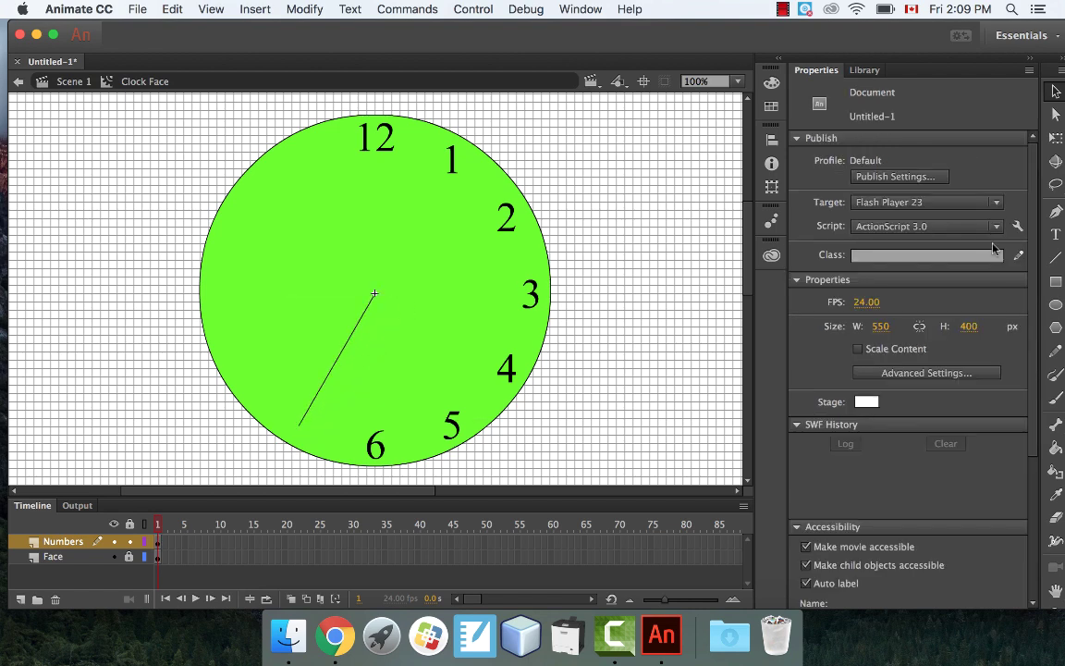
- Add a 50 pt static text 7 and place it over the guide line's outer end, at about X -104.95, Y 126.85
click(1056, 233)
click(611, 319)
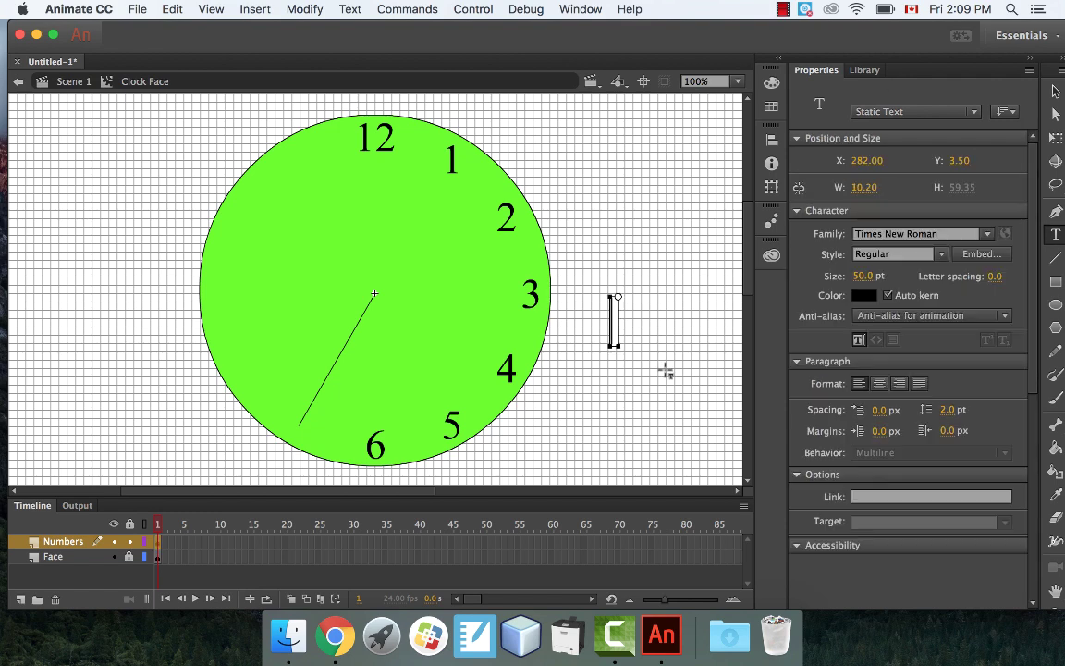
text(7)
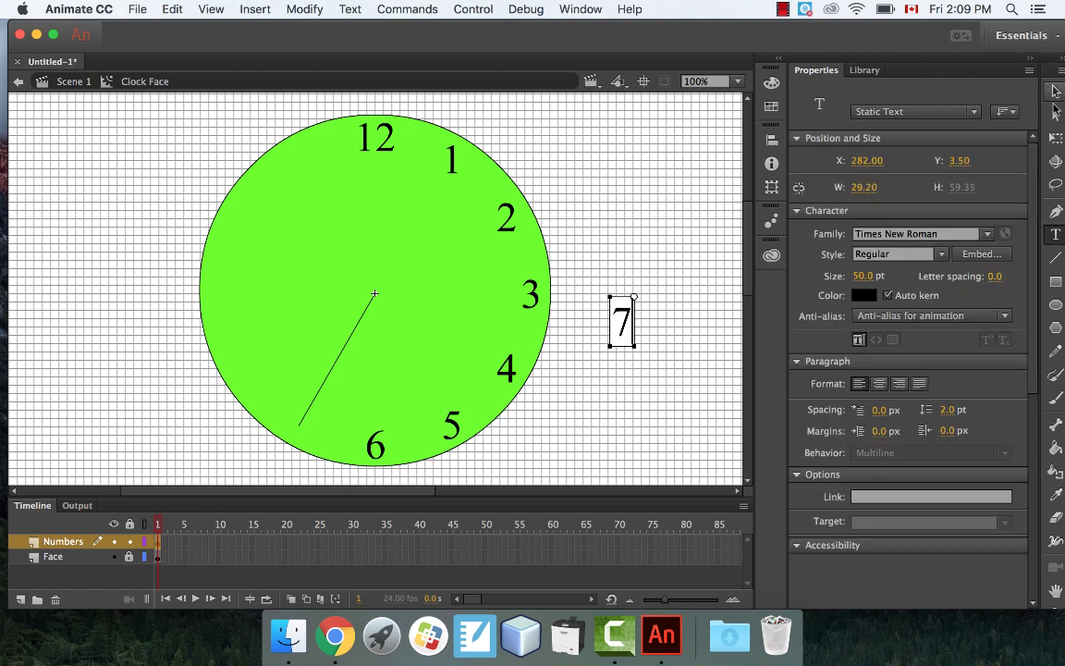
click(1056, 90)
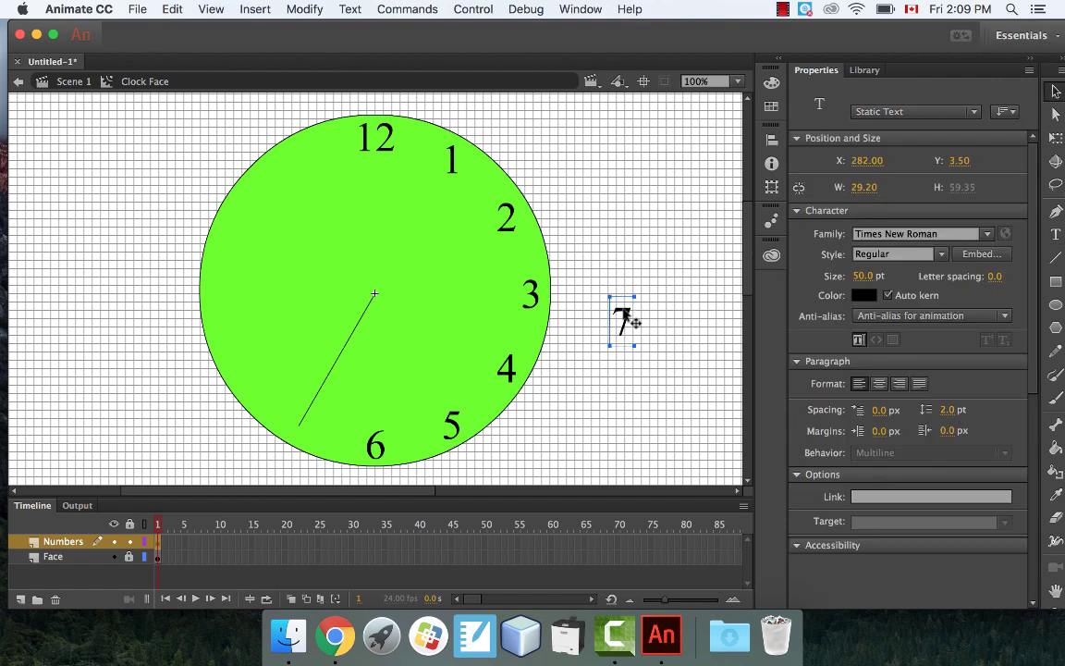
drag(626, 317, 305, 417)
key(Up)
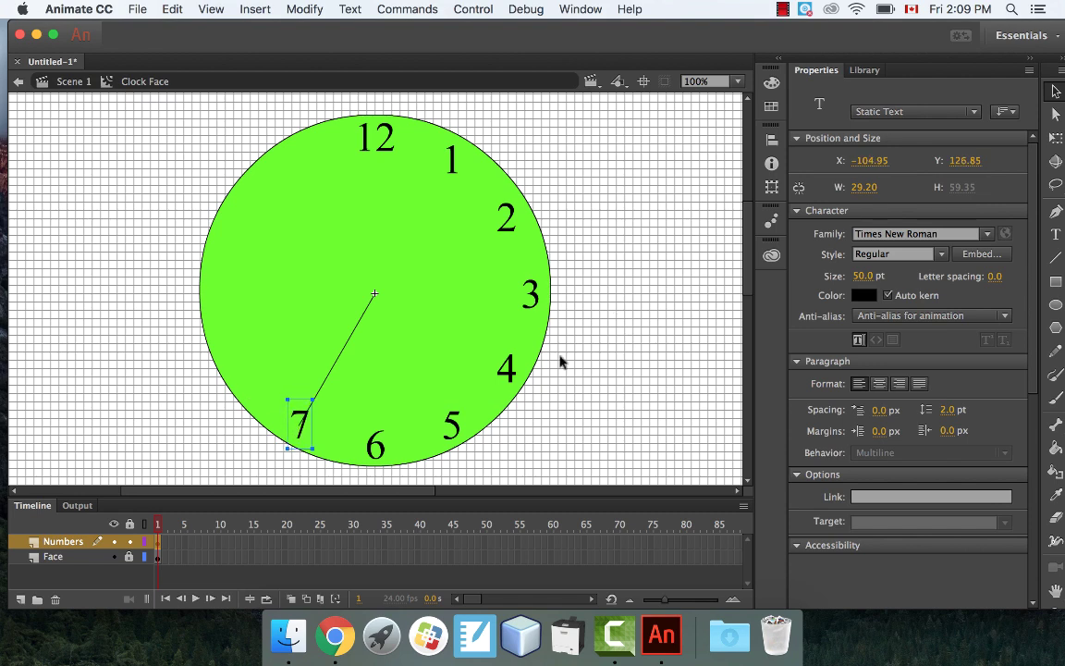
- Rotate the guide line another 30 degrees to the 8 o'clock direction and move its inner end to the registration point
click(632, 379)
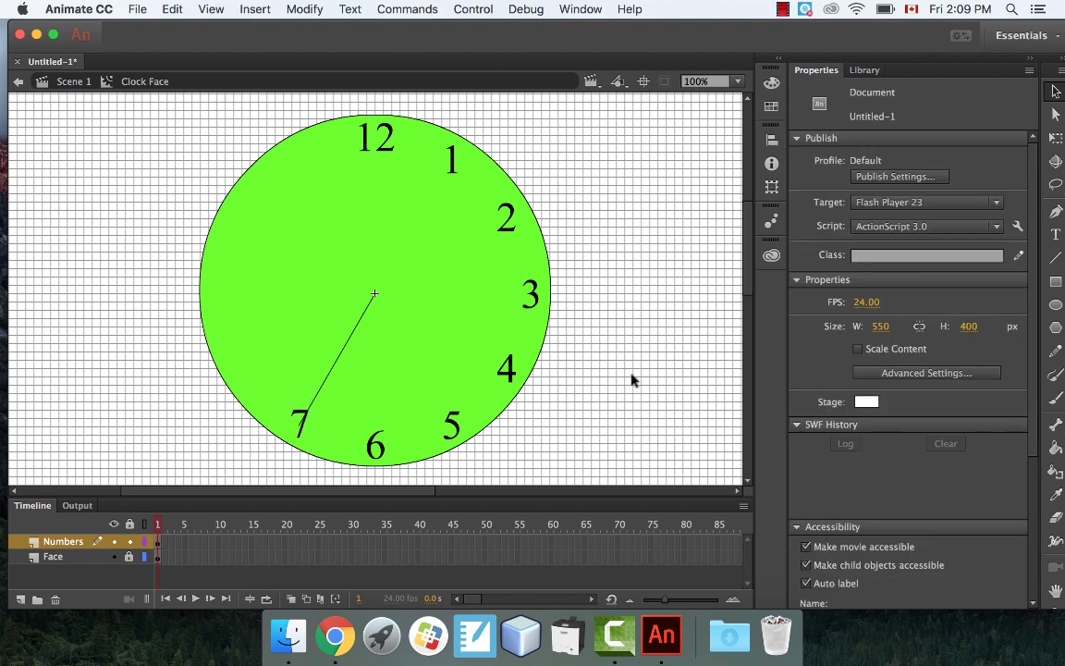
click(354, 339)
click(305, 9)
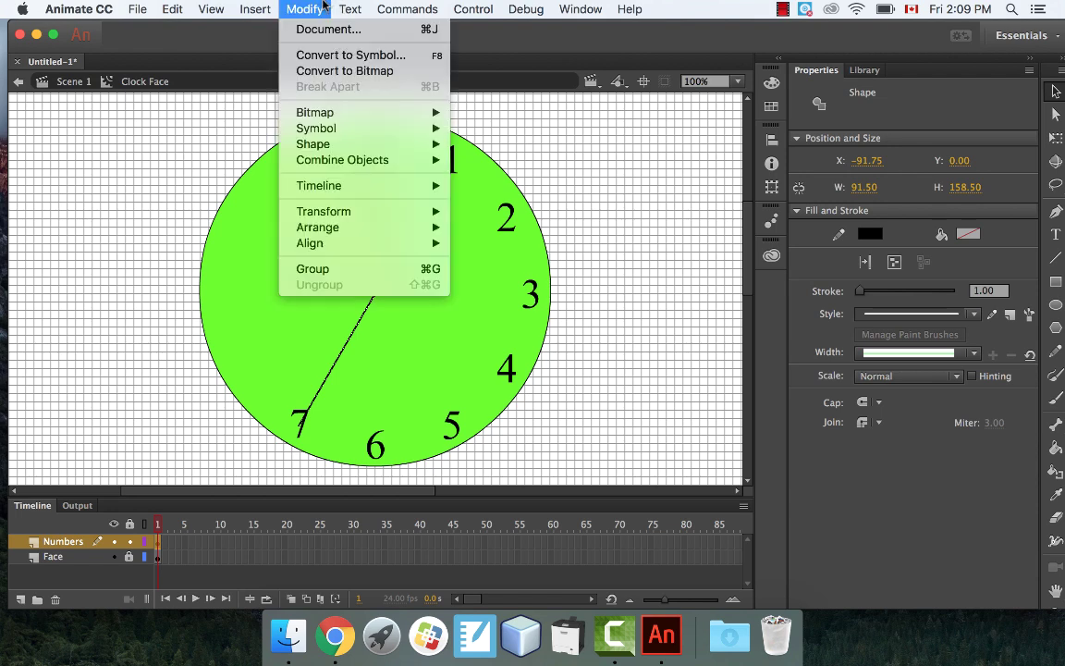
mouse_move(399, 212)
click(543, 294)
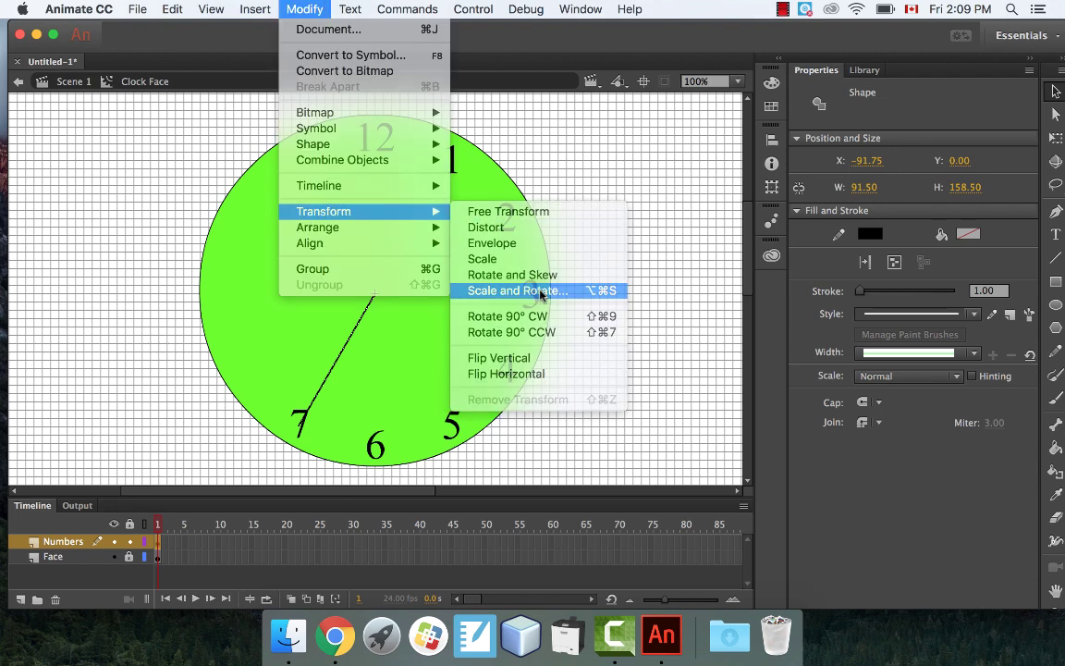
click(566, 319)
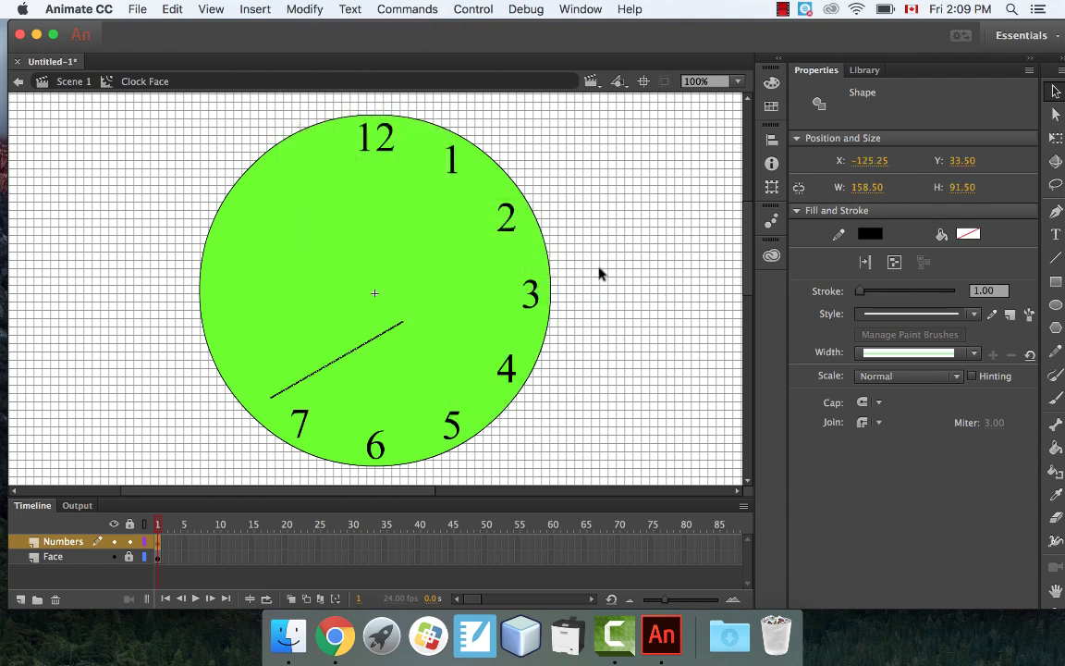
click(356, 319)
click(362, 345)
drag(360, 347, 335, 319)
click(656, 259)
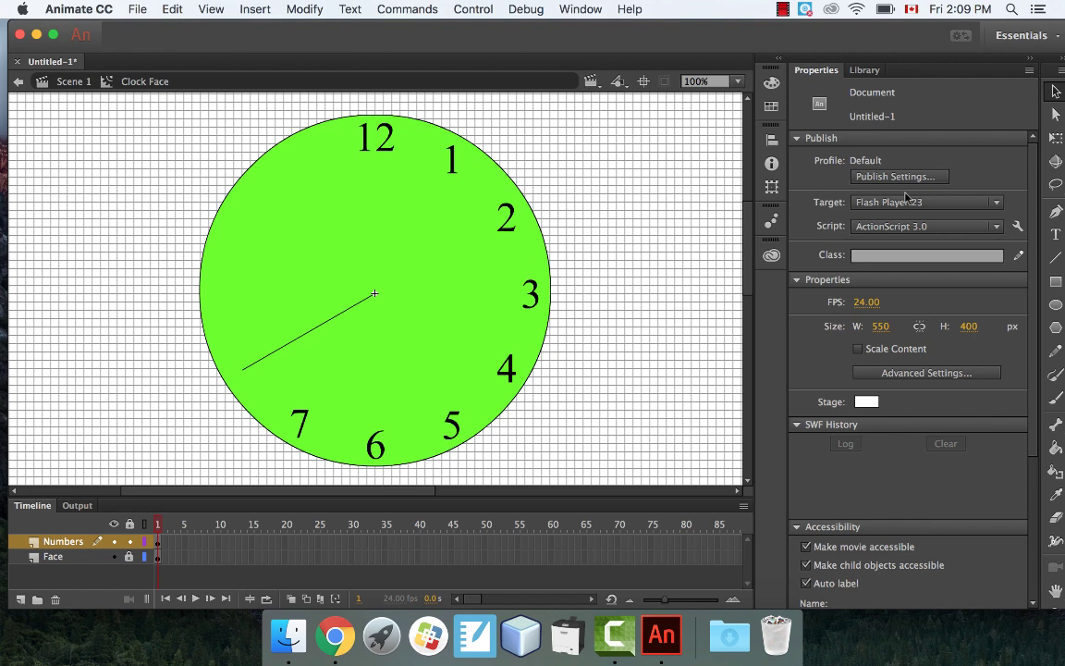
- Add a 50 pt static text 8 and place it over the guide line's outer end, at about X -172.80, Y 61.85
key(t)
drag(649, 301, 697, 348)
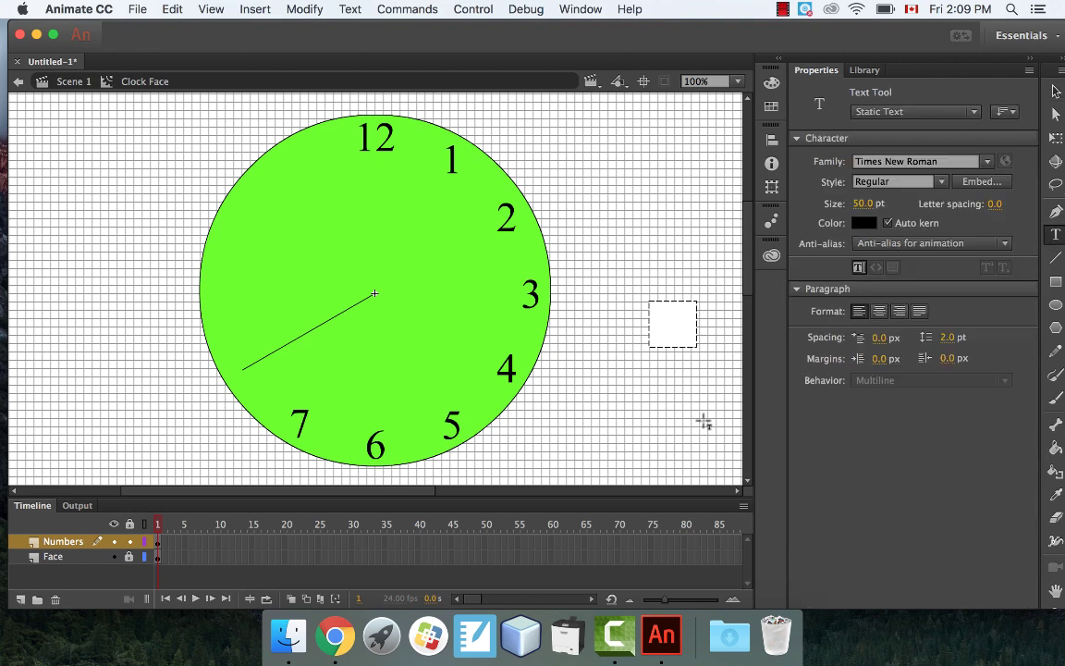
text(8)
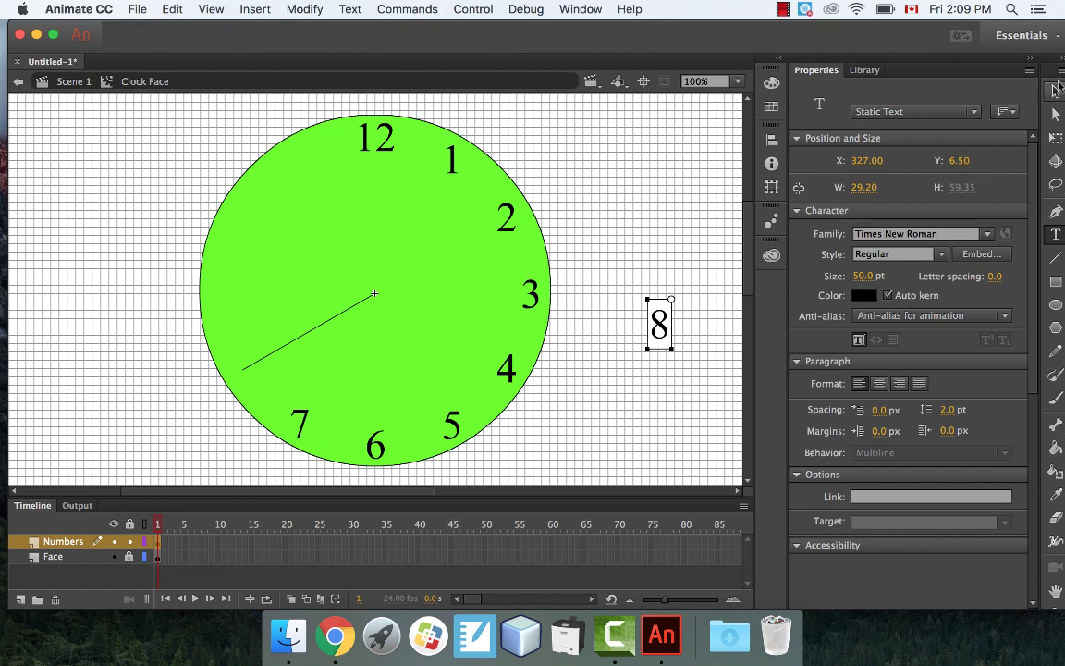
click(1057, 87)
drag(663, 325, 256, 371)
key(Right)
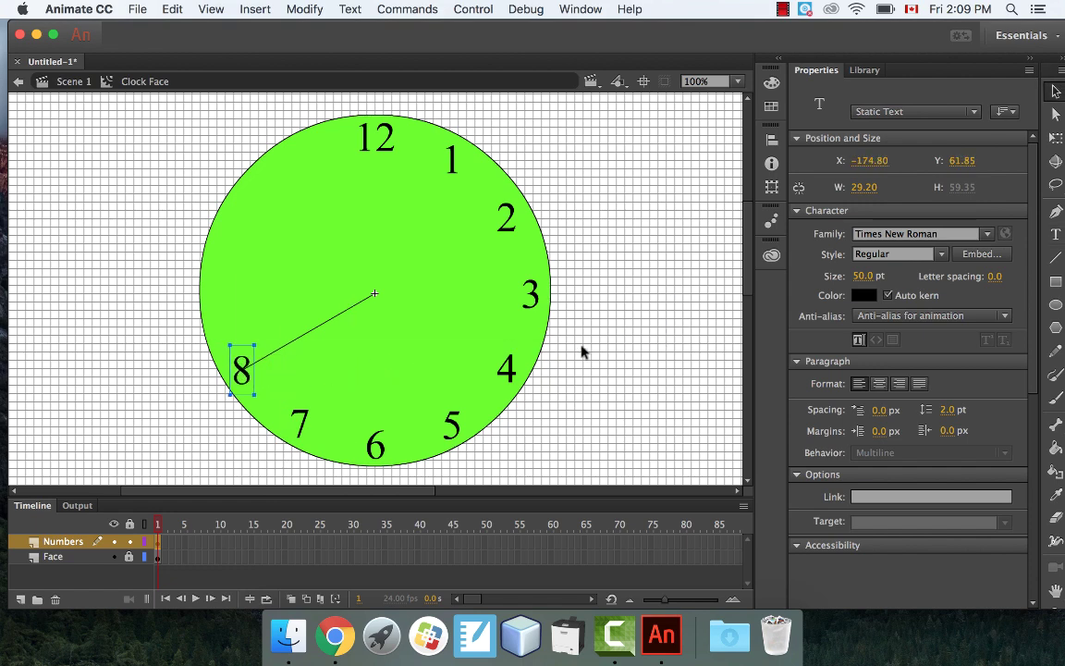
key(Down)
key(Down)
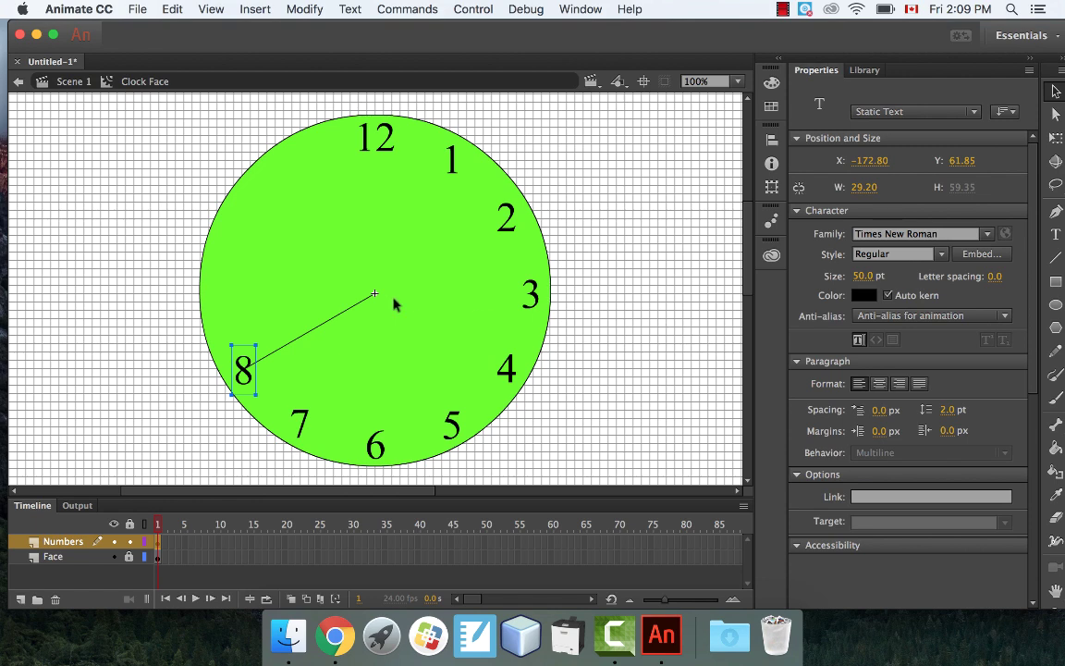
- Rotate the guide line another 30 degrees to the horizontal 9 o'clock direction and move its inner end to the registration point
click(351, 307)
click(304, 9)
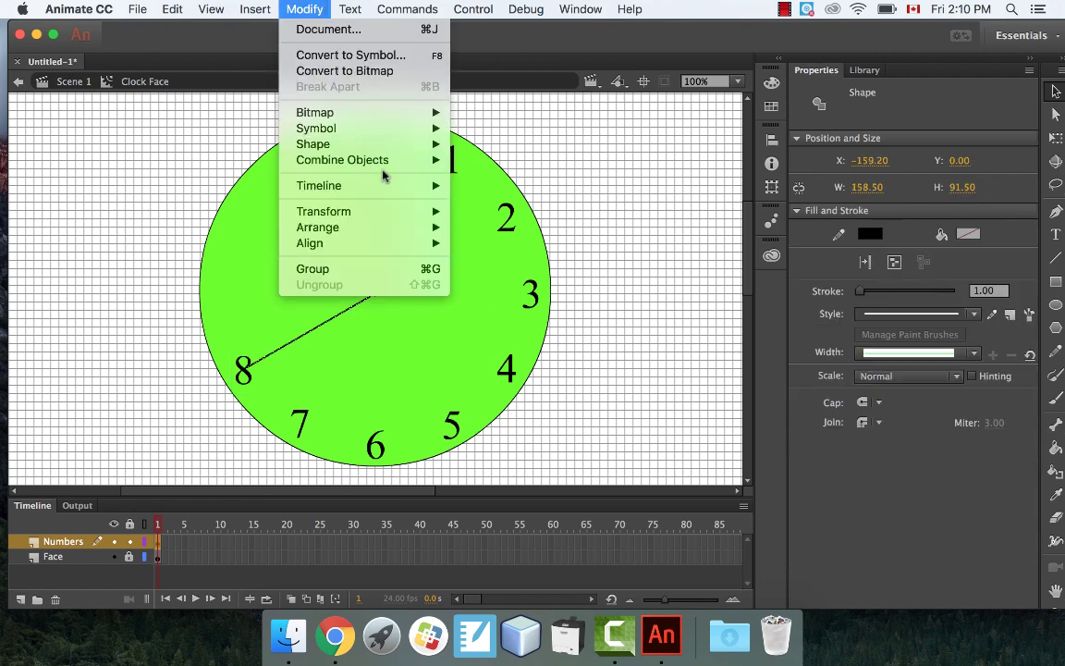
mouse_move(410, 191)
mouse_move(428, 218)
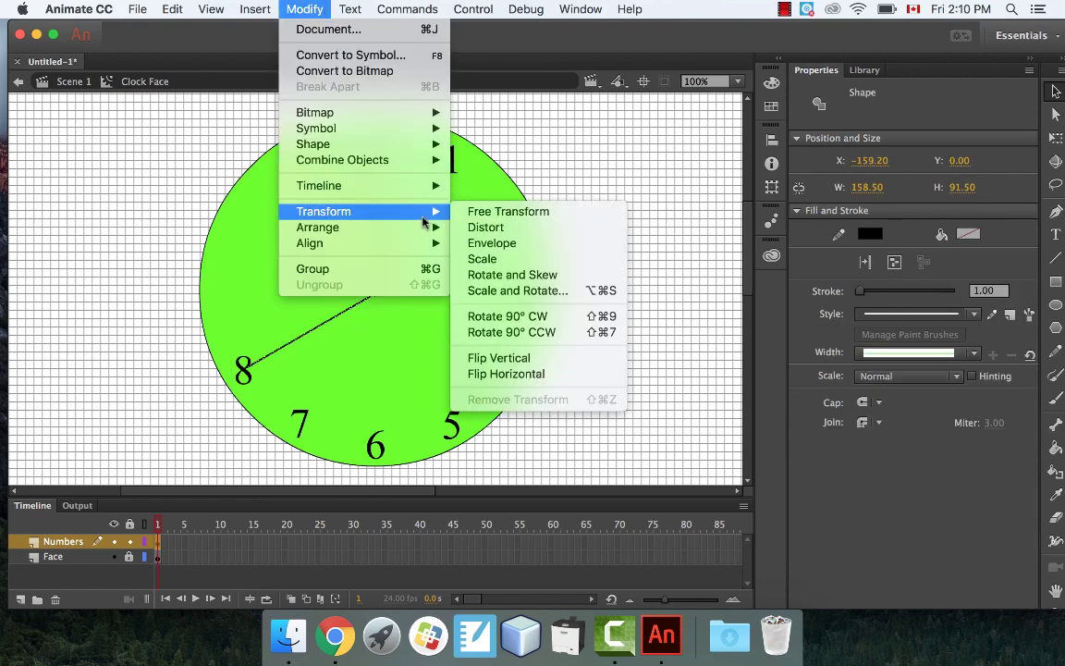
click(499, 290)
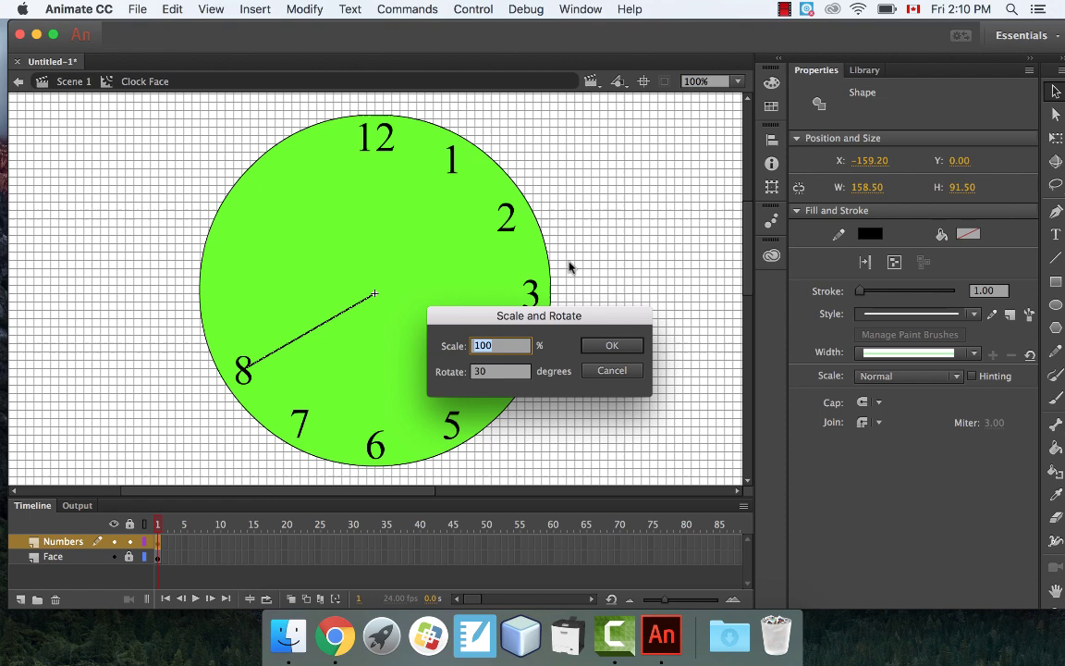
click(611, 345)
drag(320, 330, 319, 300)
click(638, 245)
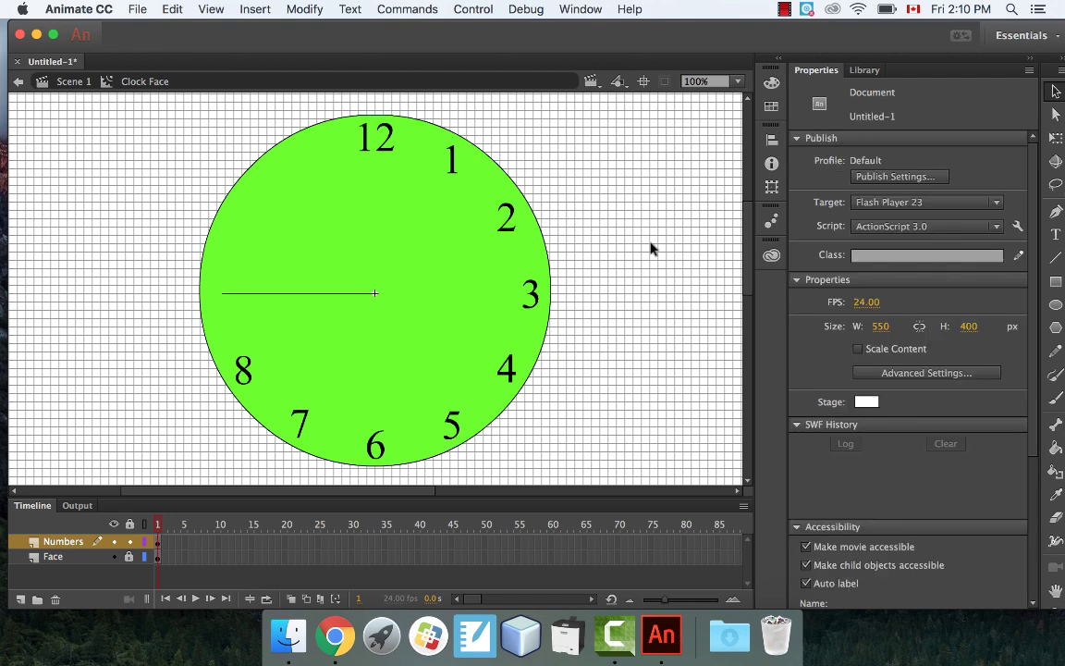
- Add a static text 9 in 50 pt Times New Roman and move it to the guide line's outer end
click(1056, 234)
click(619, 277)
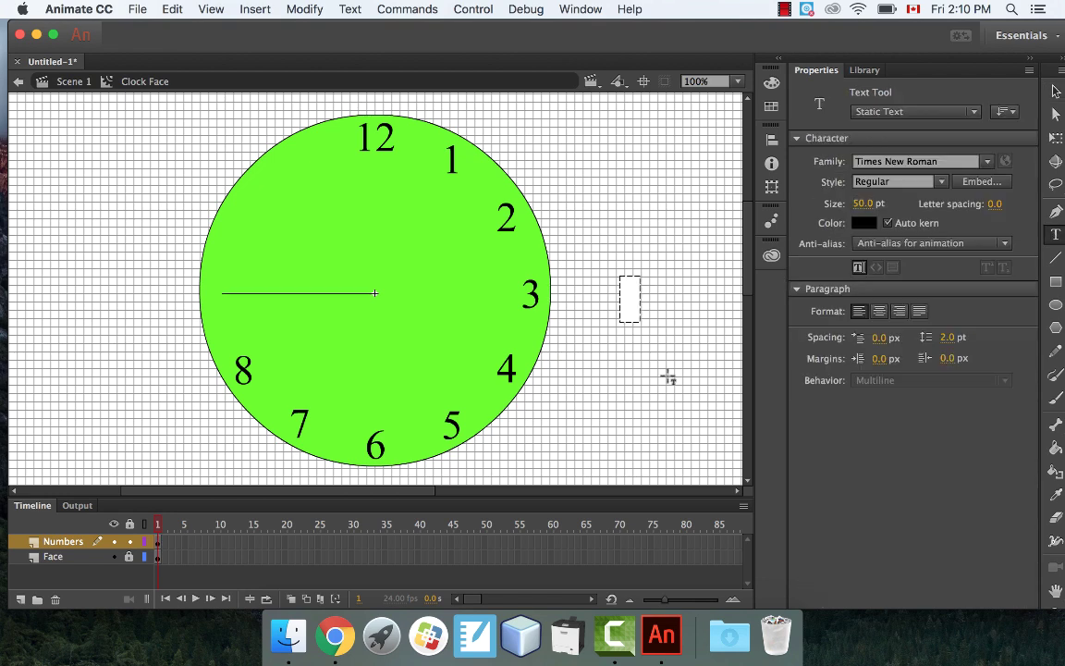
text(9)
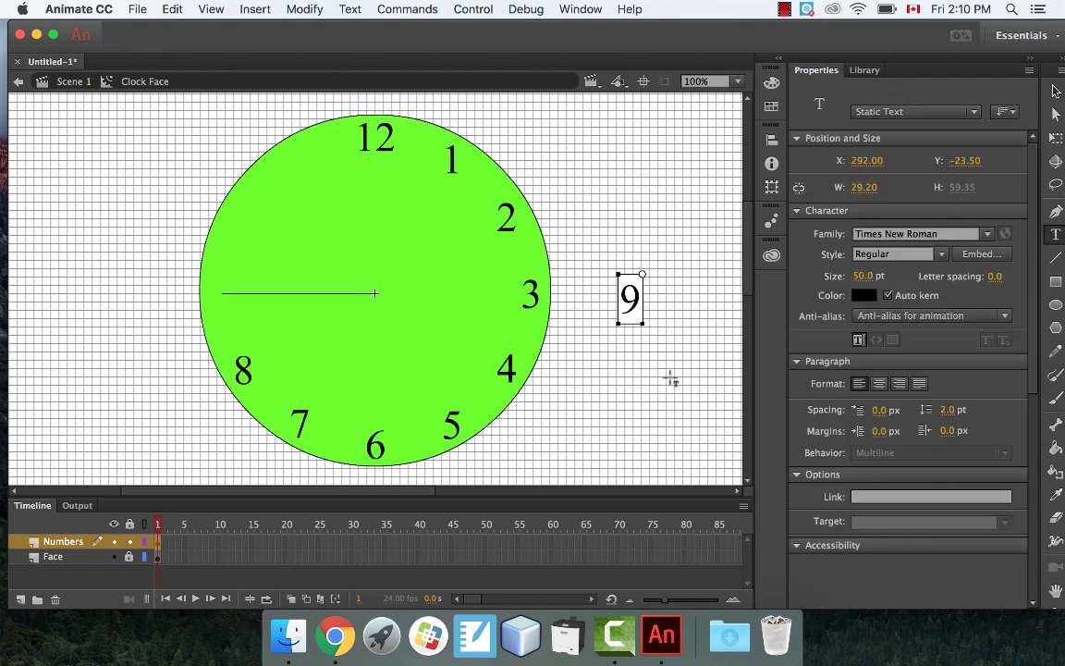
click(1056, 91)
drag(632, 297, 230, 297)
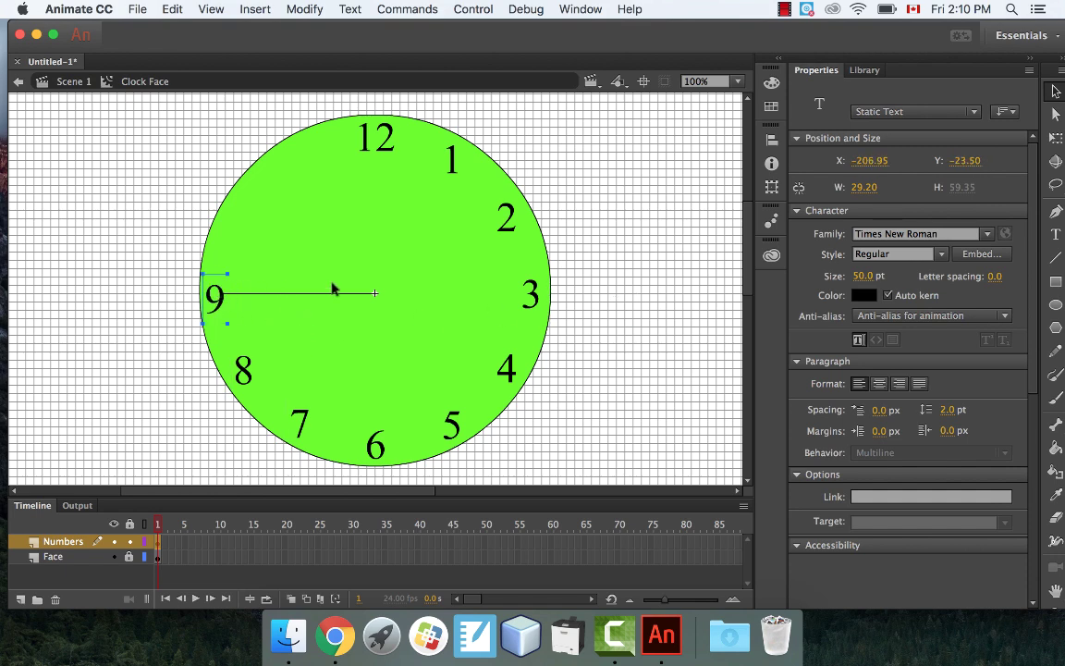
- Nudge the 9 up and slightly inward to centre it on the guide line's end, at about X -204.95, Y -29.50
key(Up)
key(Up)
key(Up)
key(Up)
key(Up)
key(Up)
key(Right)
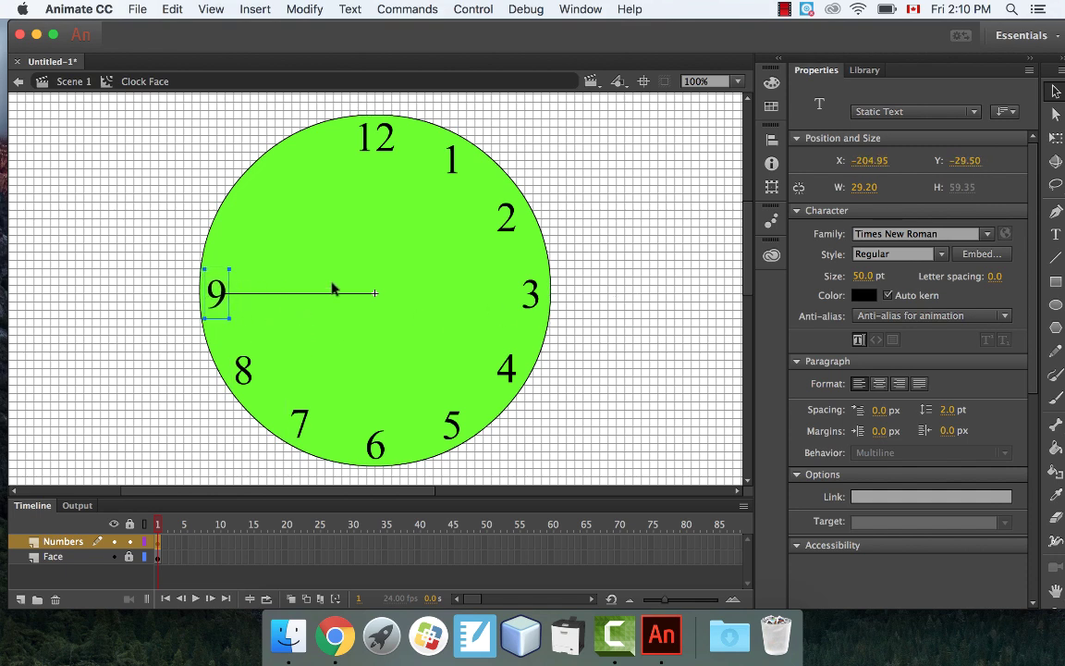
key(Up)
- Rotate the guide line another 30 degrees to the 10 o'clock direction and move its inner end to the registration point
click(337, 294)
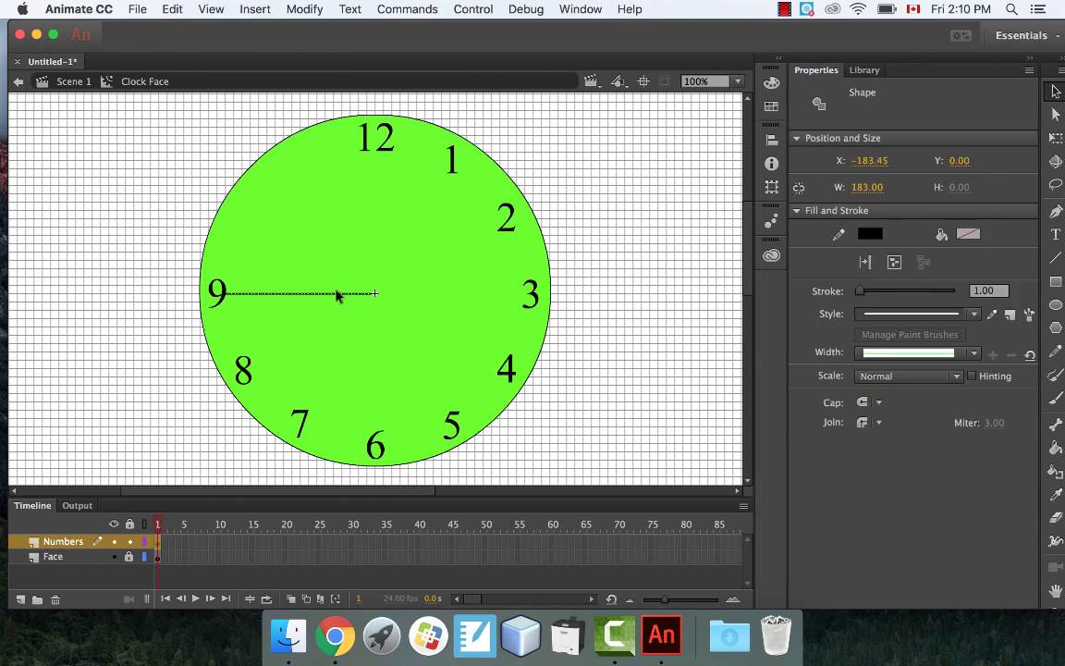
click(304, 9)
mouse_move(423, 211)
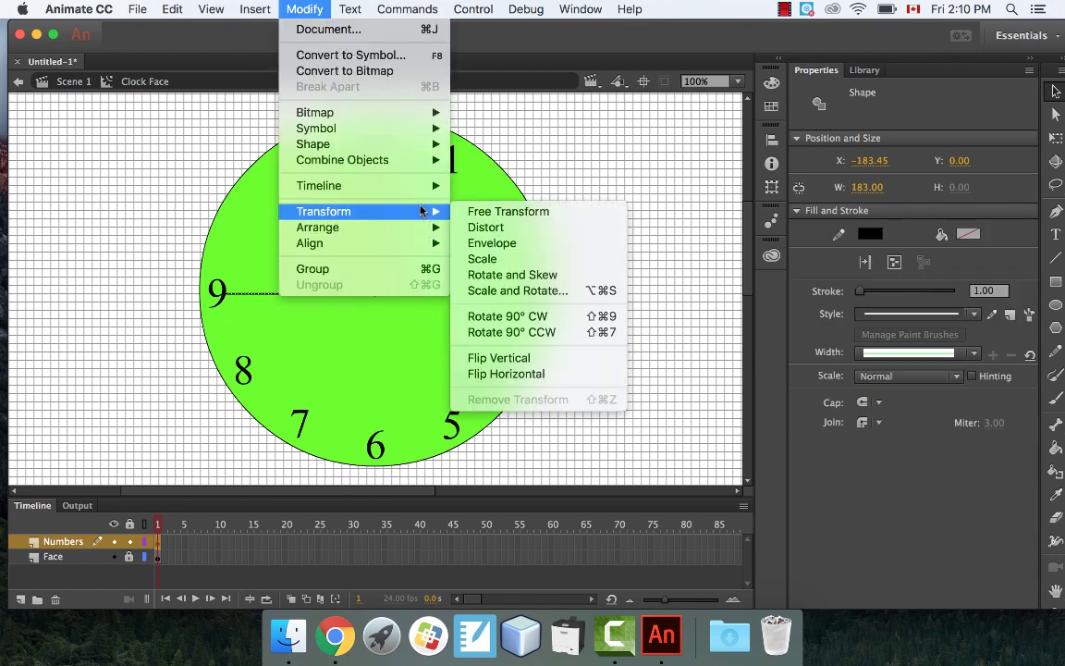
click(507, 290)
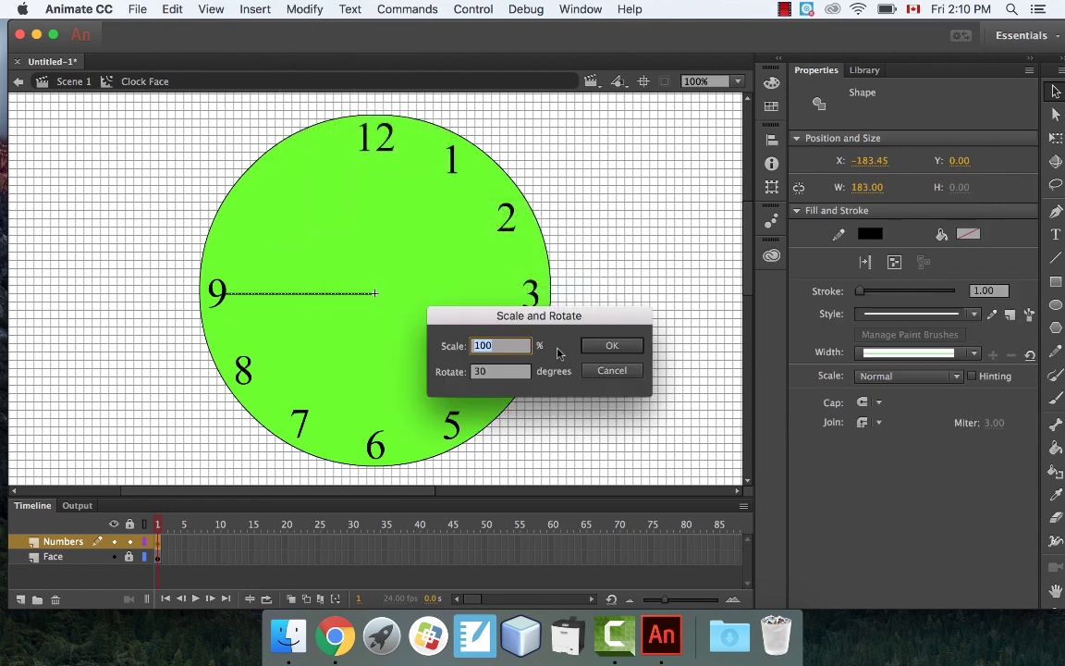
click(613, 346)
drag(295, 294, 305, 251)
click(657, 221)
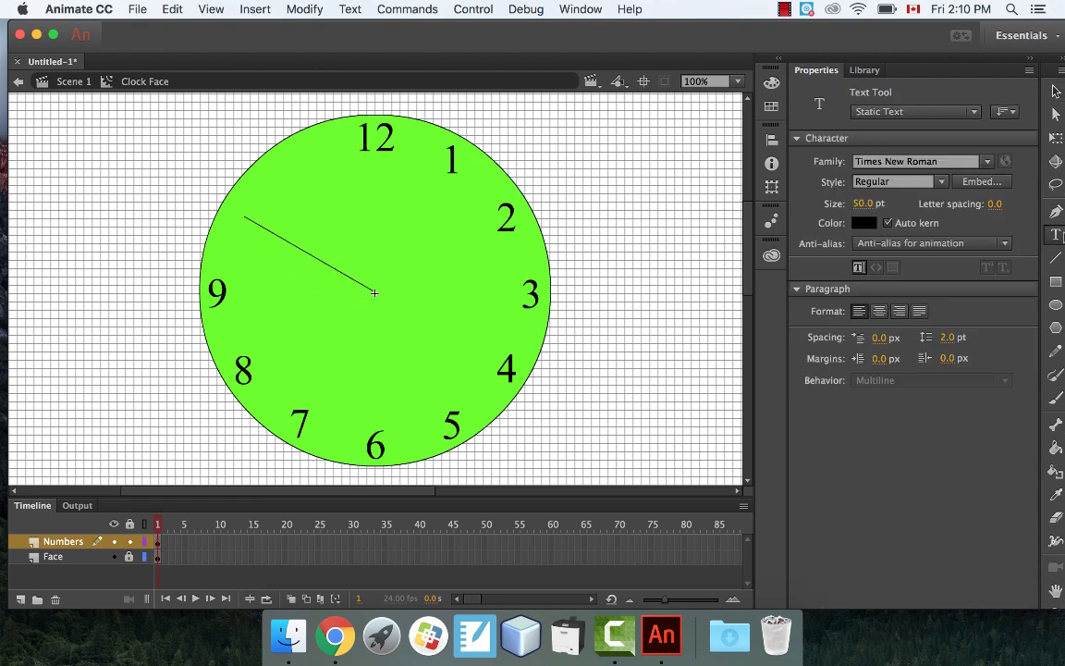
- Add a 50 pt static text 10 and place it over the guide line's outer end, at about X -182.95, Y -122.85
key(t)
click(607, 183)
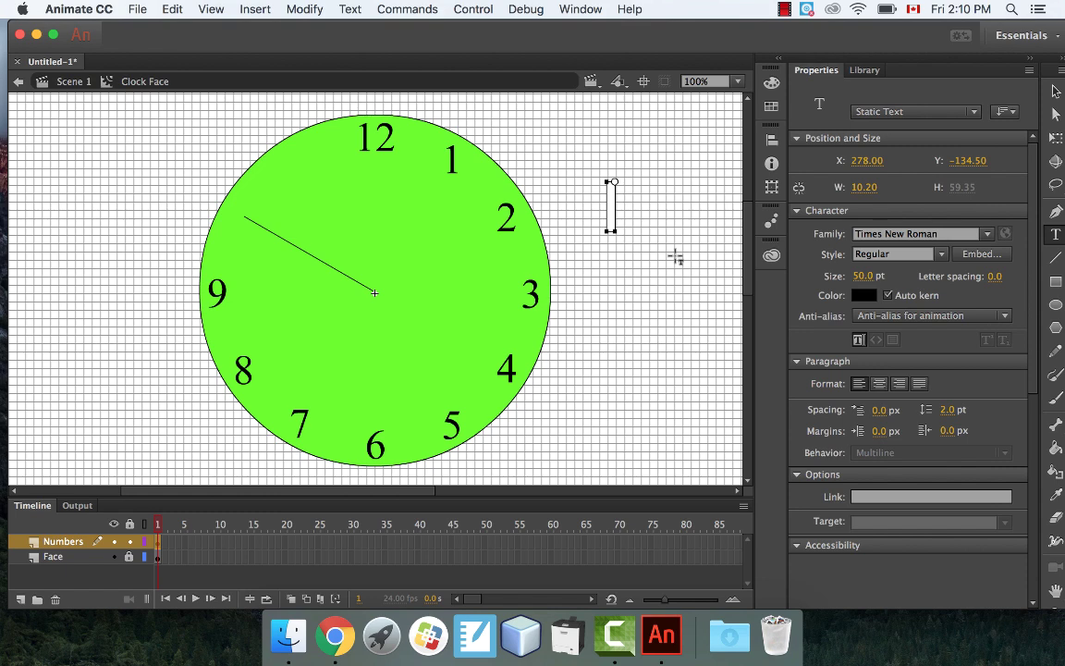
text(10)
key(Escape)
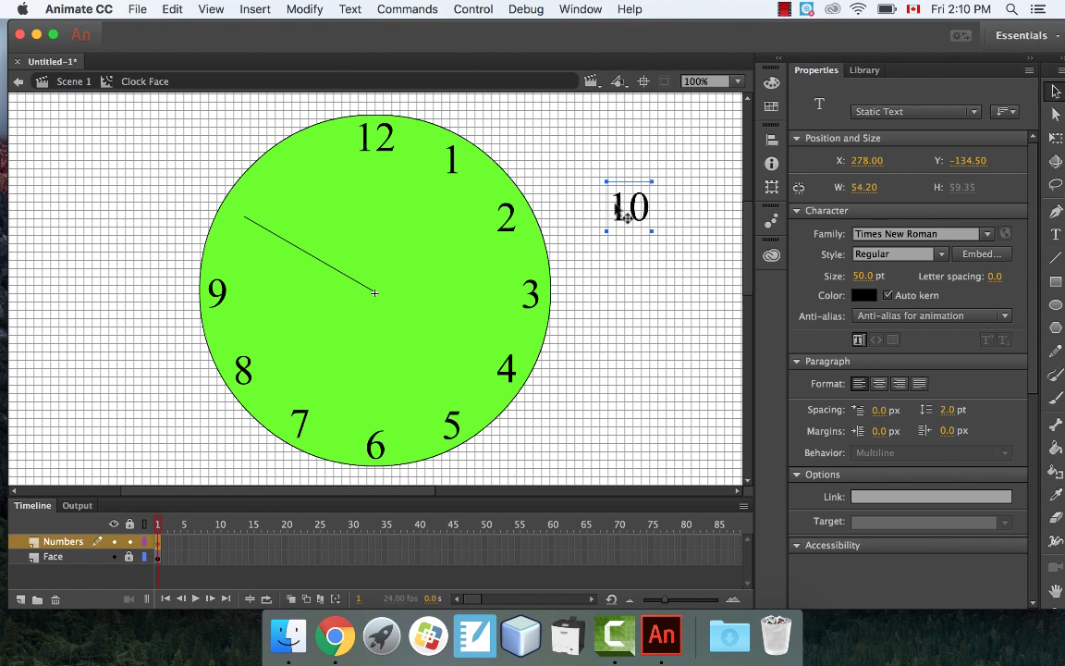
drag(628, 219, 245, 232)
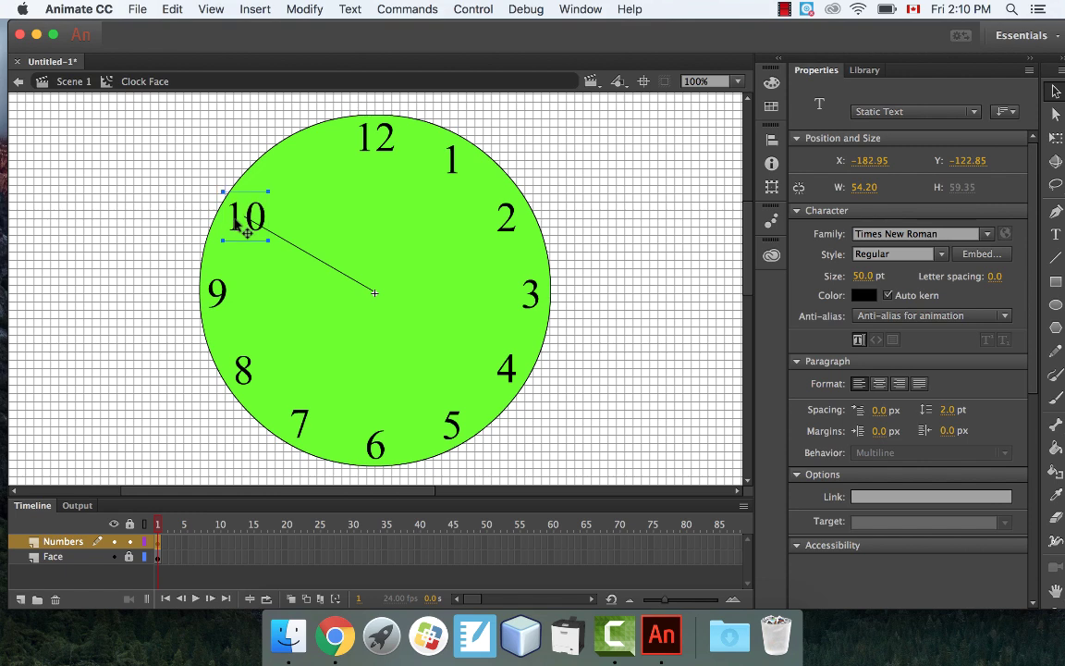
- Rotate the guide line another 30 degrees to the 11 o'clock direction and move its inner end to the registration point
click(297, 247)
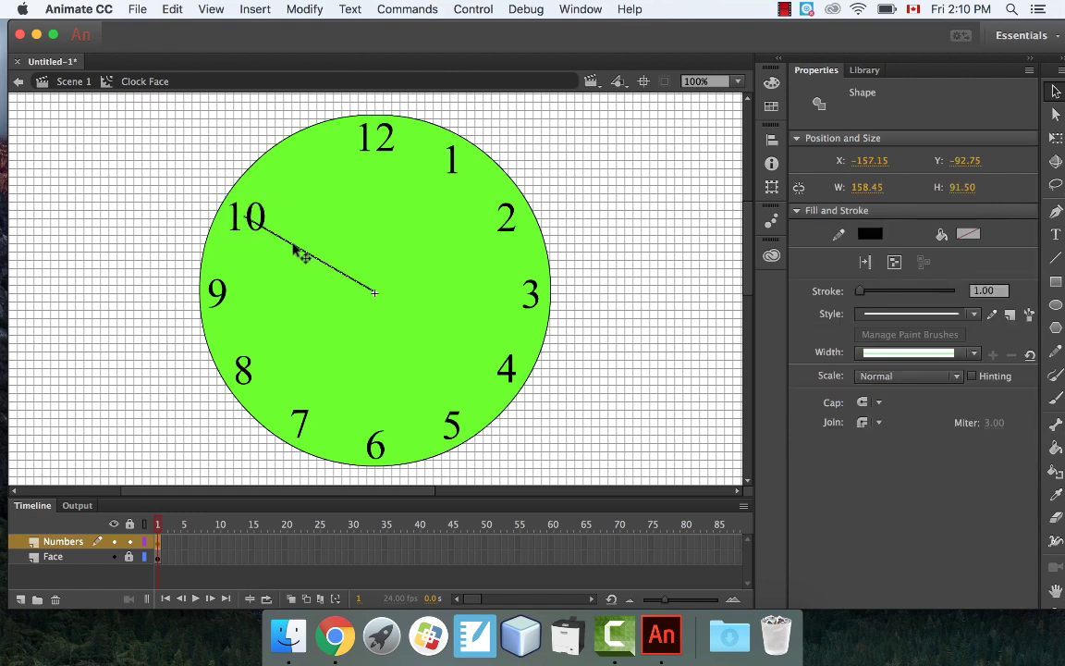
click(350, 9)
mouse_move(354, 211)
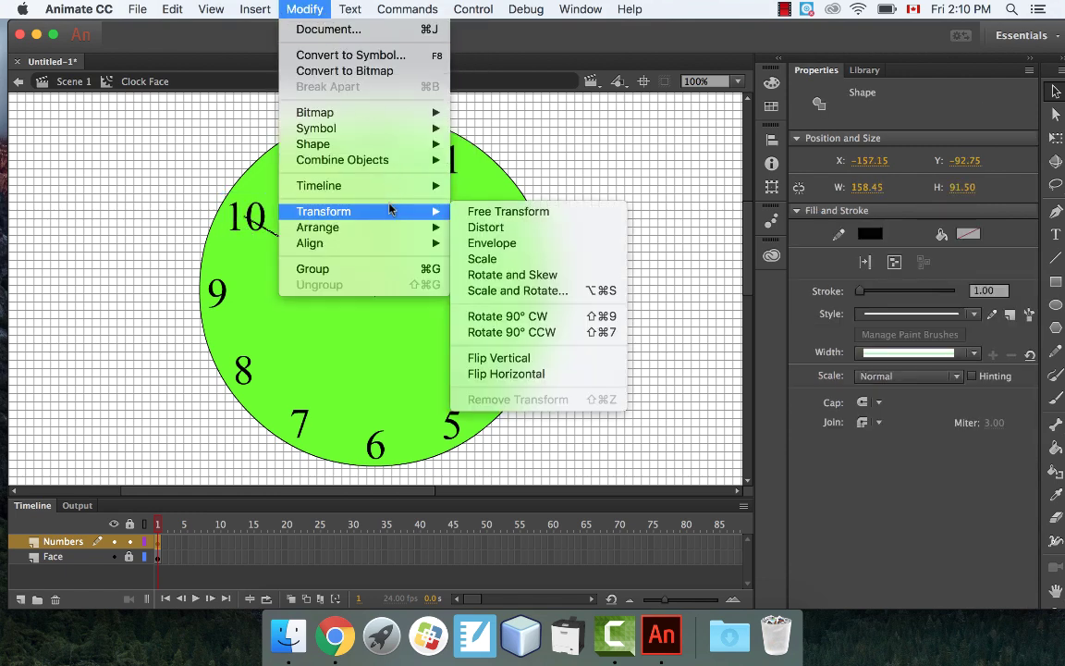
click(513, 290)
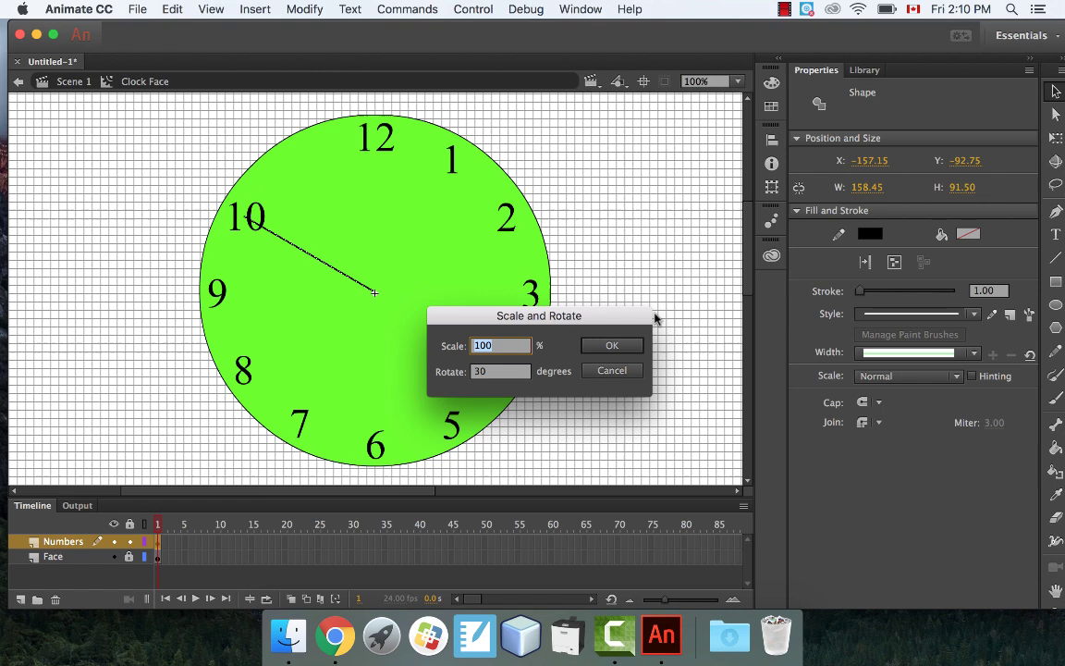
click(613, 346)
drag(309, 254, 339, 231)
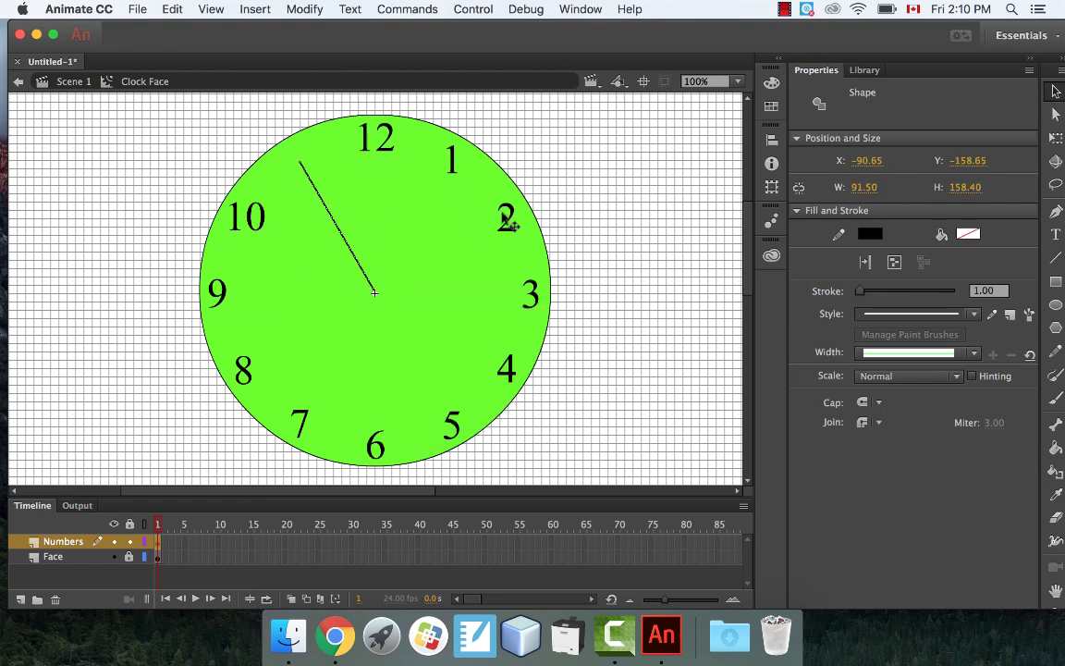
- Add a 50 pt static text 11 and place it over the guide line's outer end, at about X -116.80, Y -191.30
click(1057, 238)
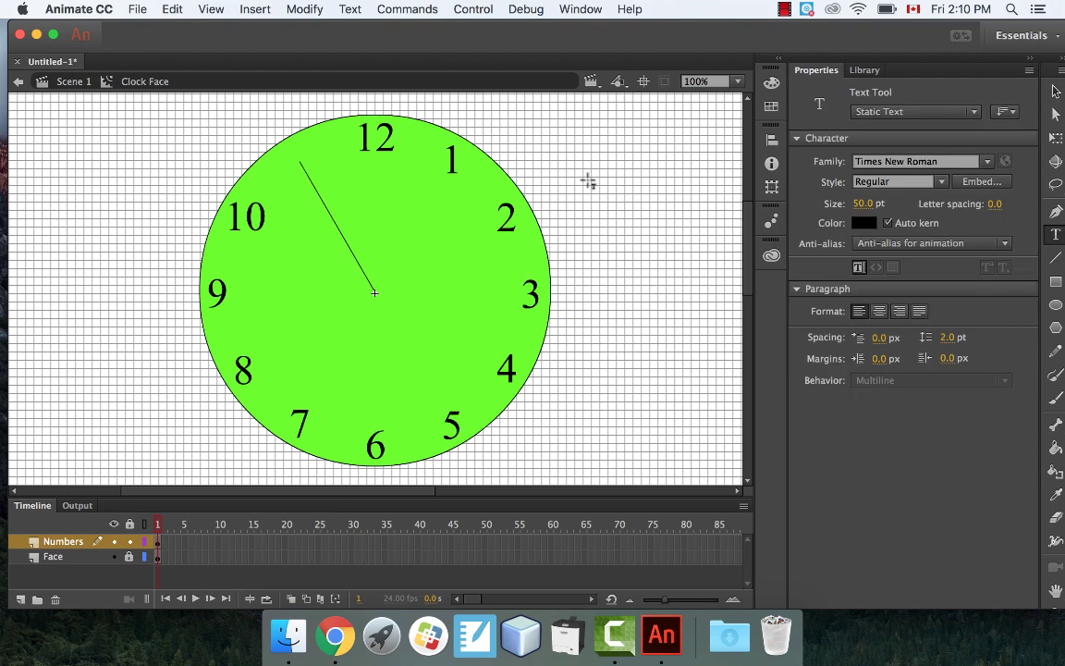
drag(582, 136, 635, 209)
text(11)
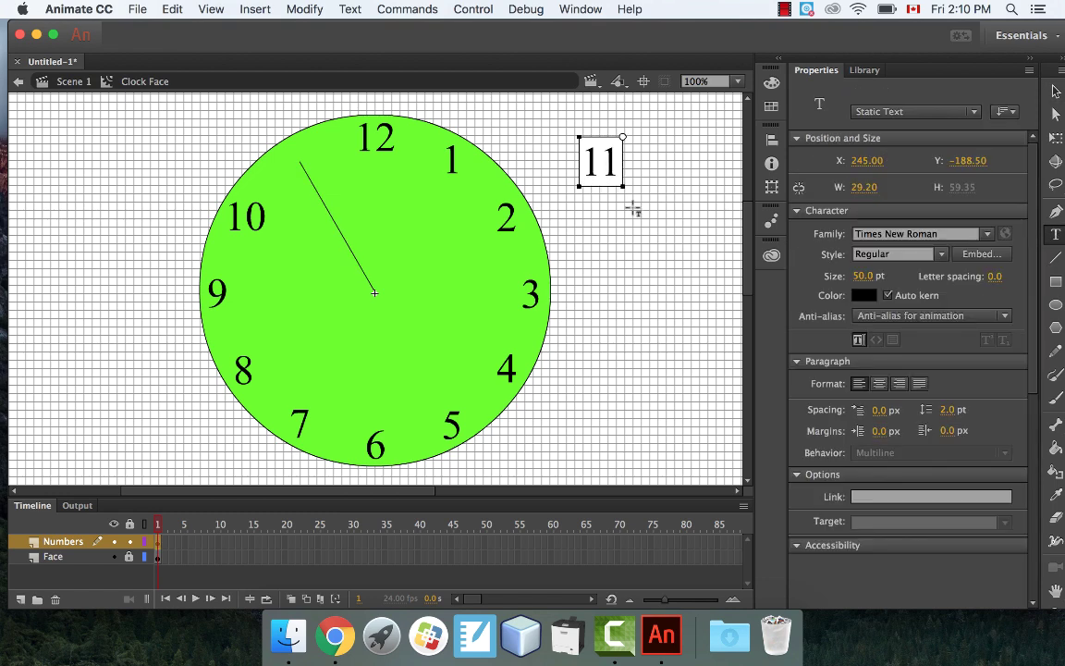
key(Escape)
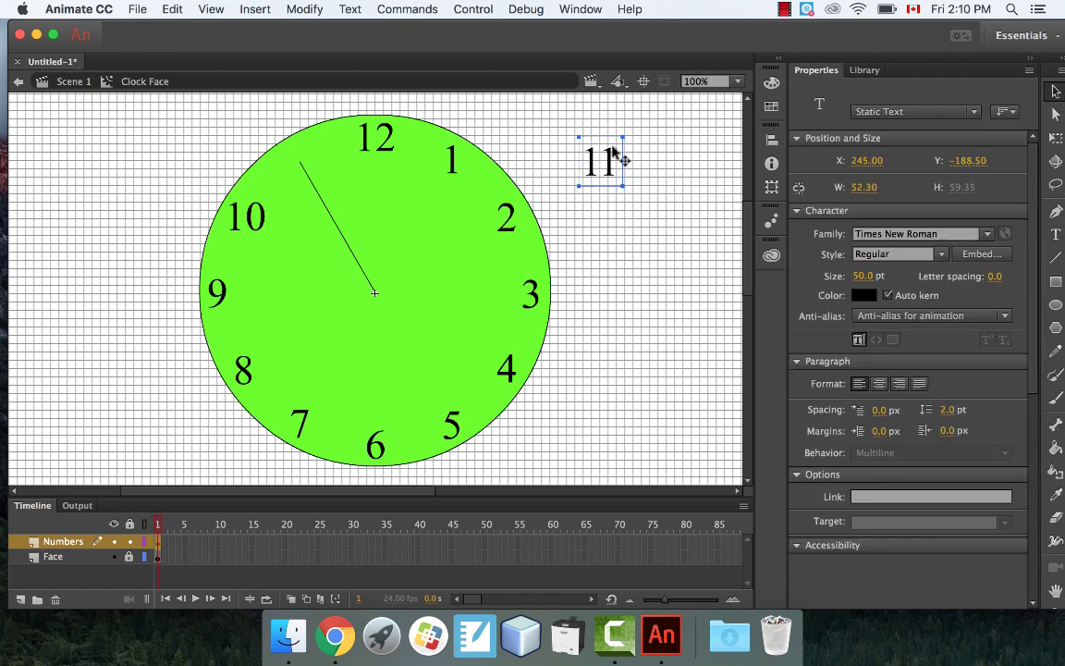
drag(616, 164, 300, 163)
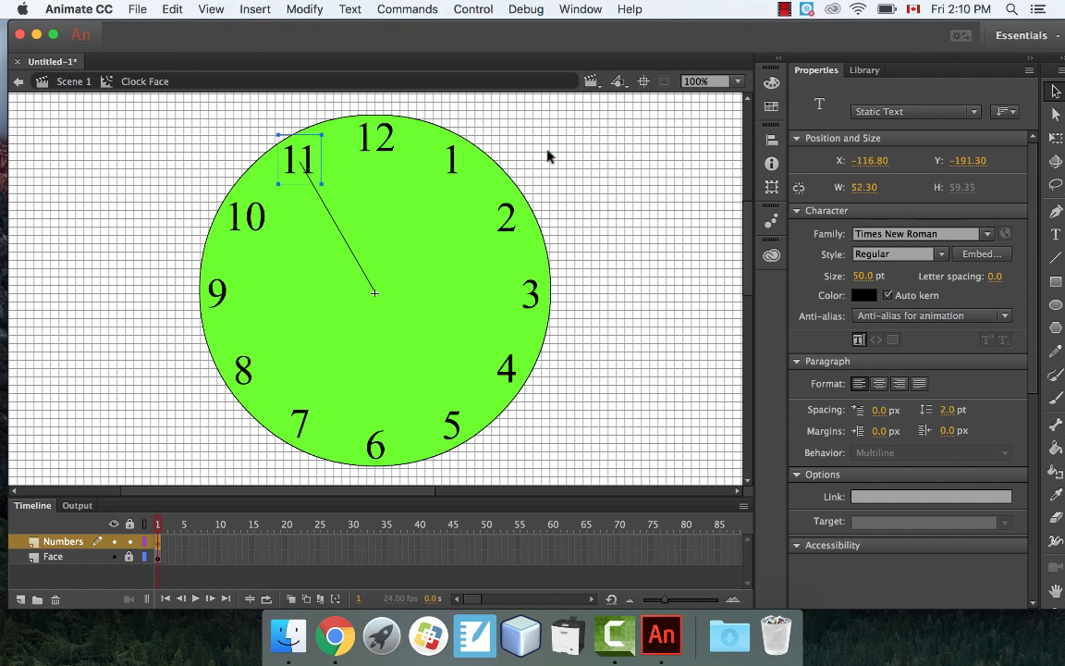
- Delete the guide line from the clock face and hide the Numbers layer
click(352, 254)
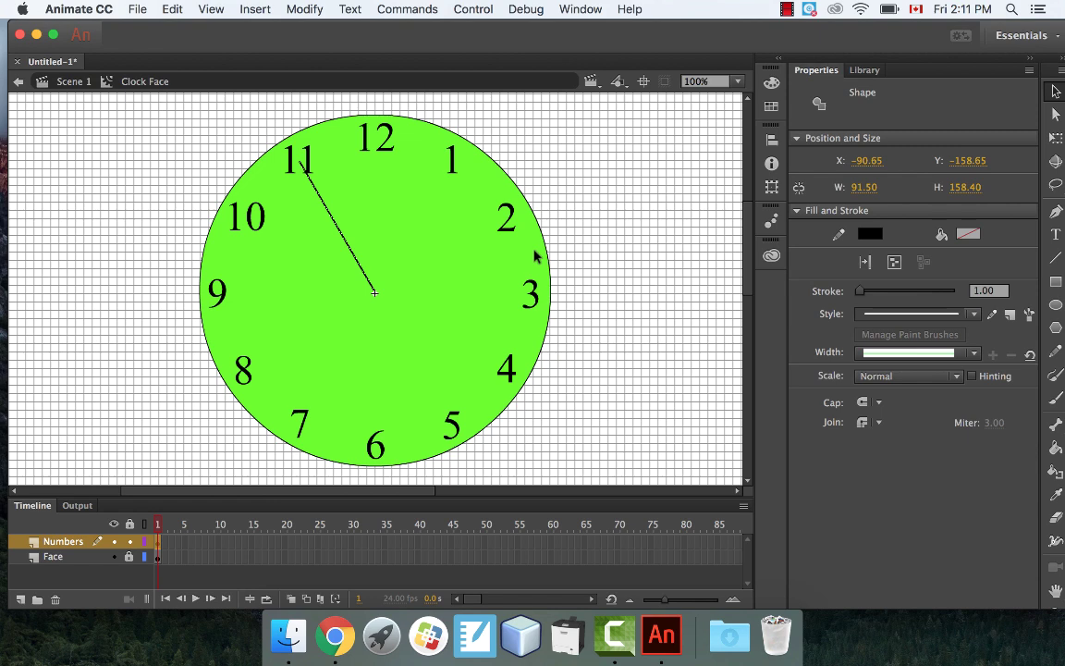
key(Delete)
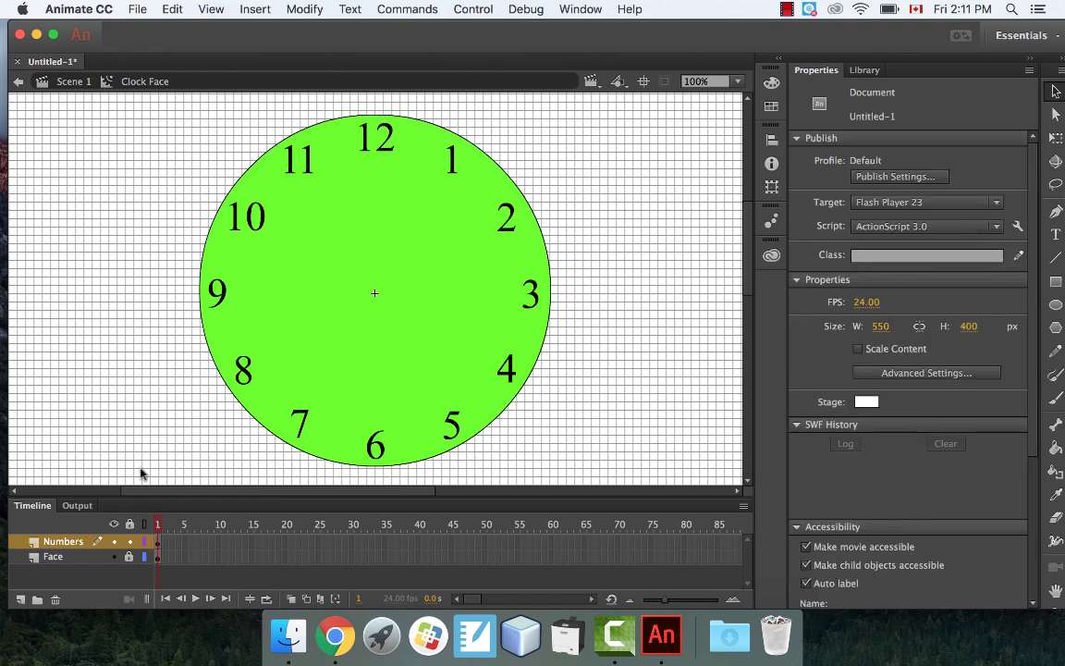
click(115, 542)
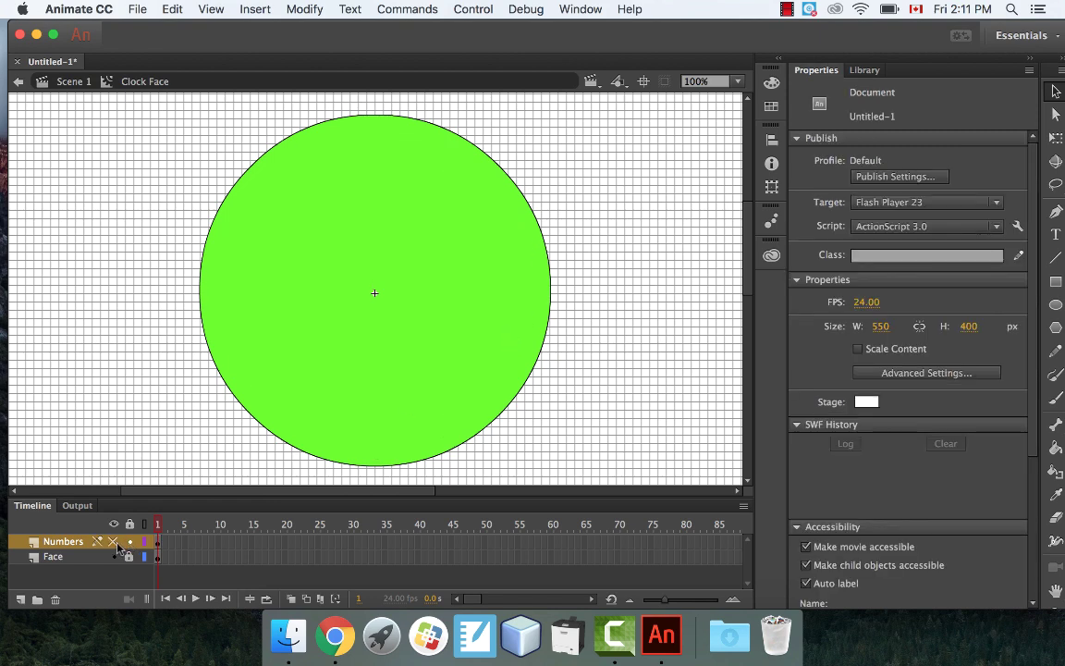
- Show the Numbers layer in the clock face again and lock it
click(115, 542)
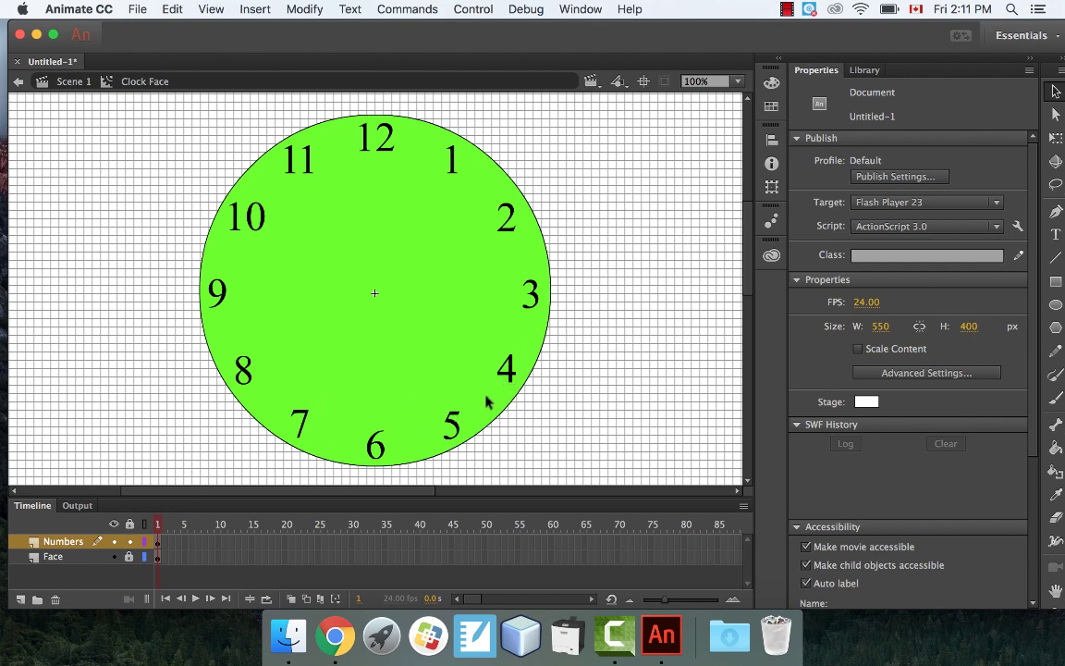
click(514, 381)
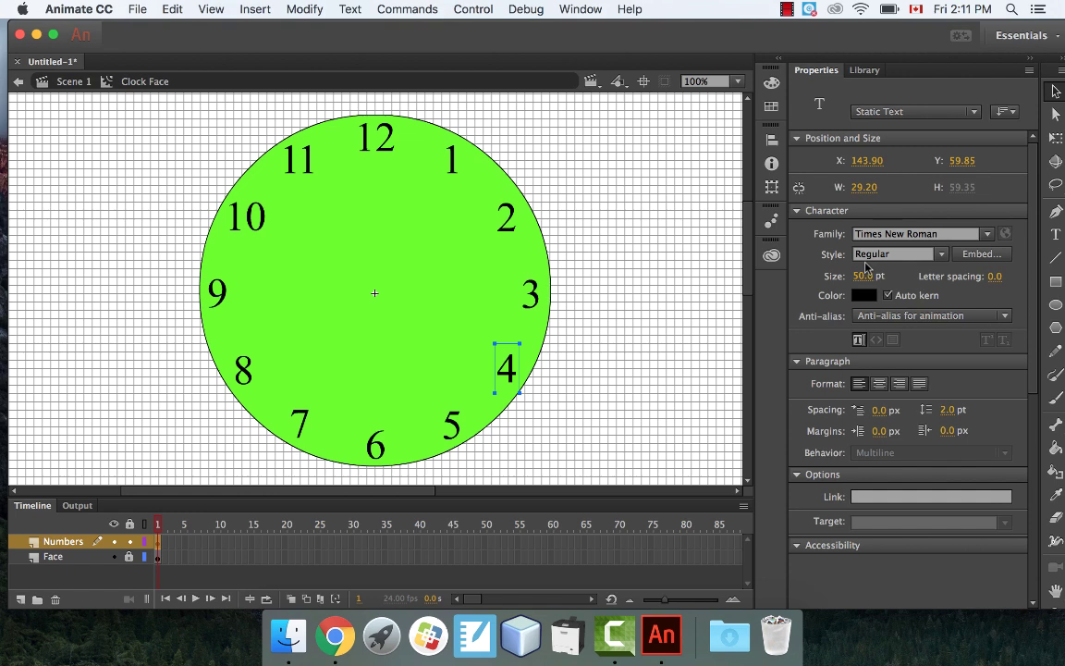
click(129, 542)
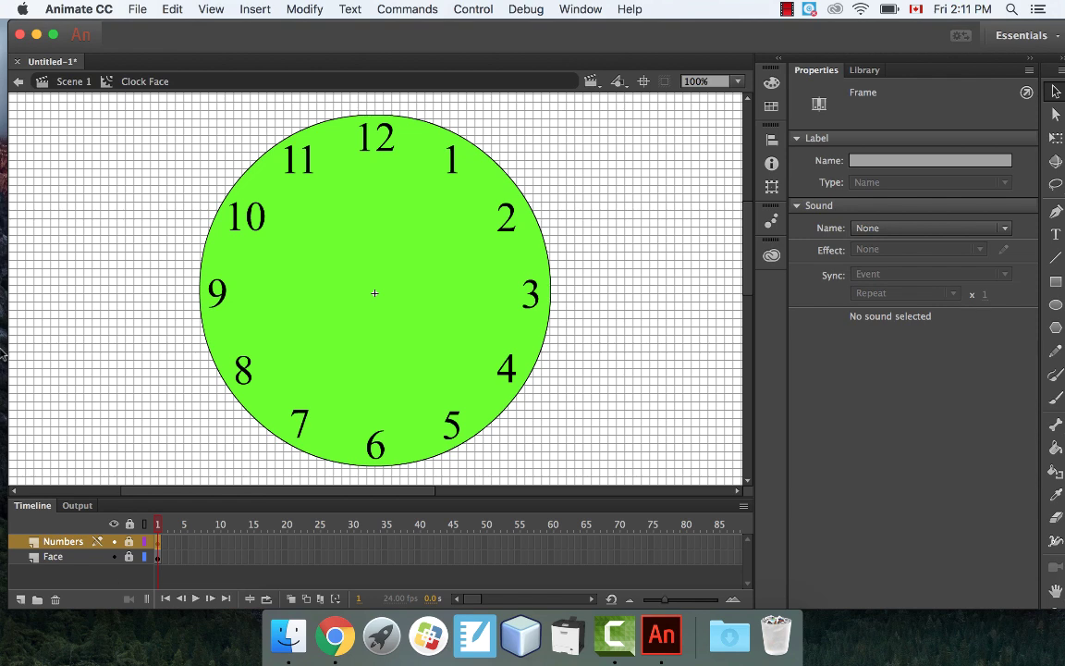
- Return to Scene 1 and create a new movie clip symbol named Second Hand
click(74, 81)
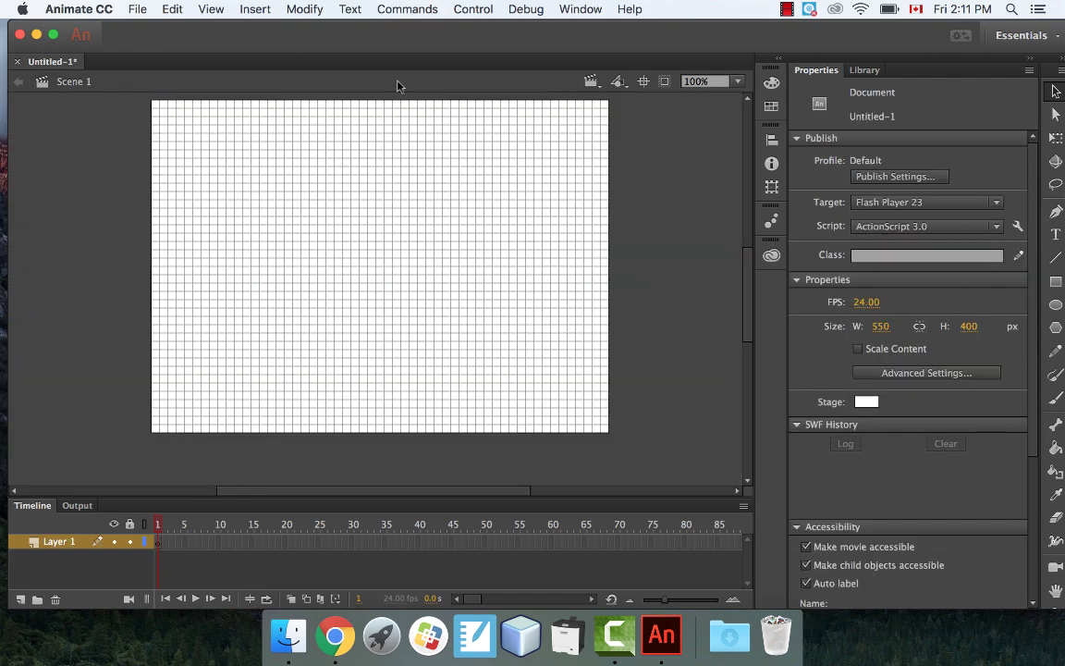
click(860, 71)
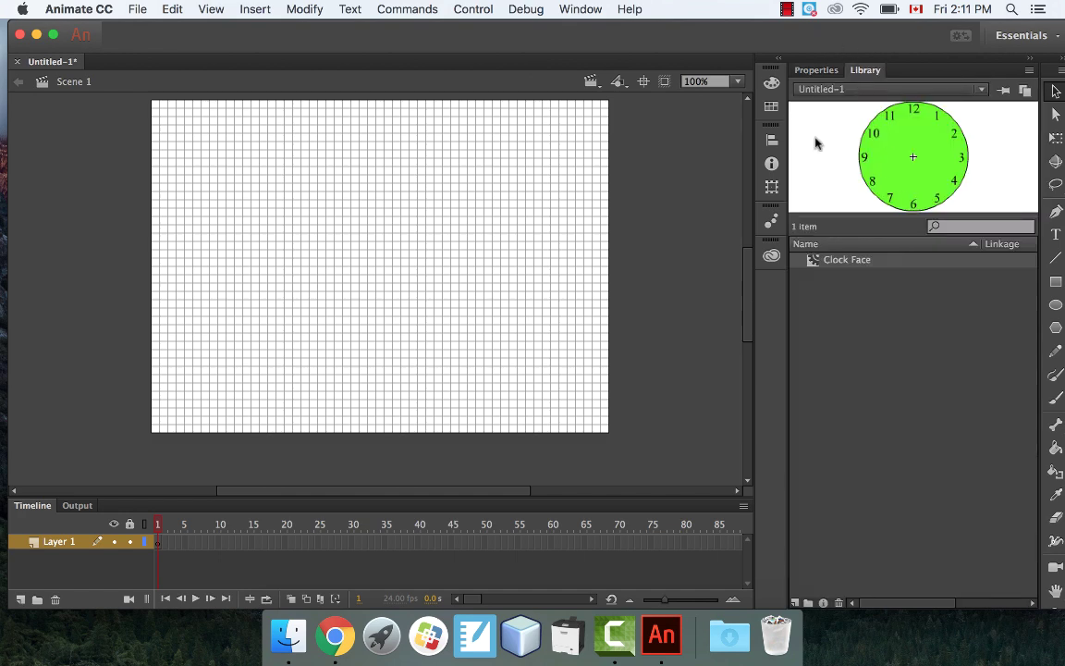
click(242, 9)
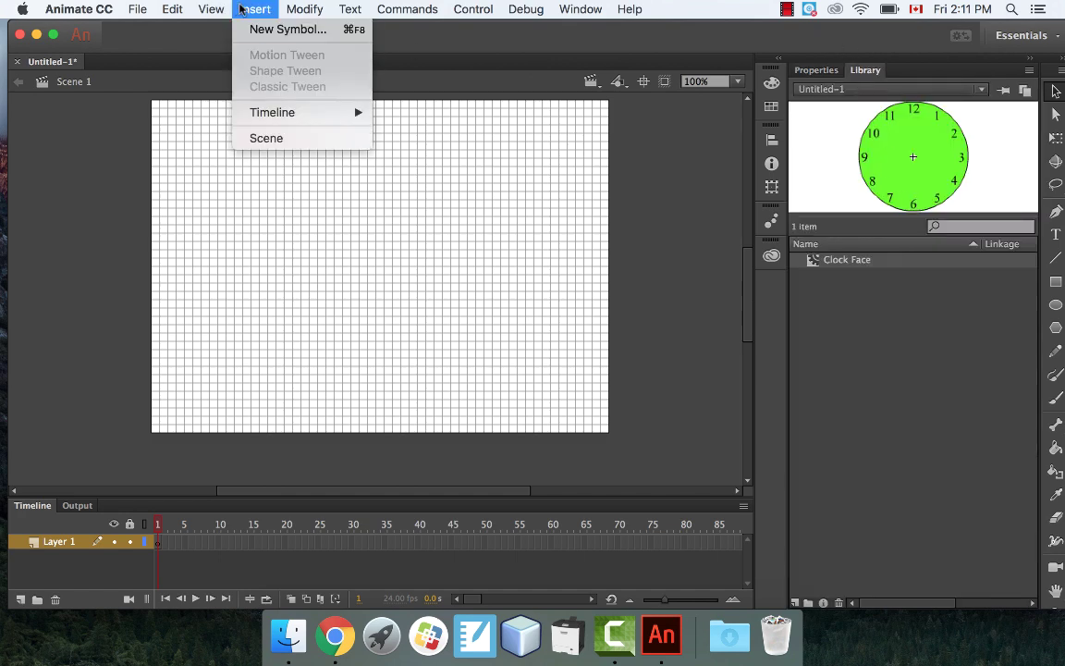
click(265, 29)
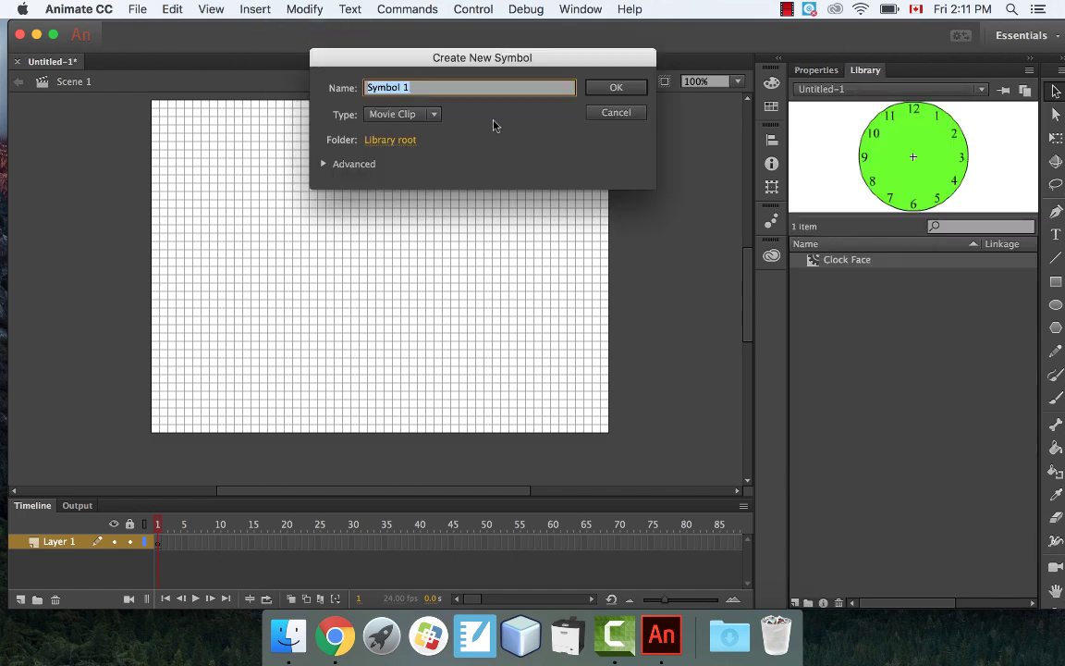
text(Hour)
key(BackSpace)
key(BackSpace)
key(BackSpace)
text(Second Hand)
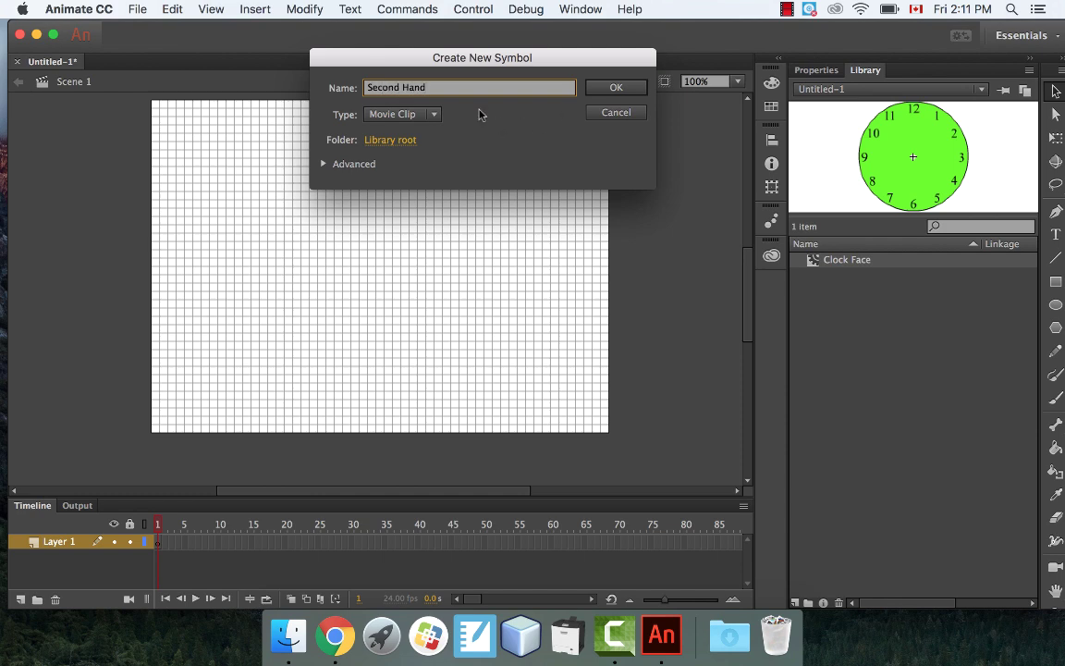
click(611, 87)
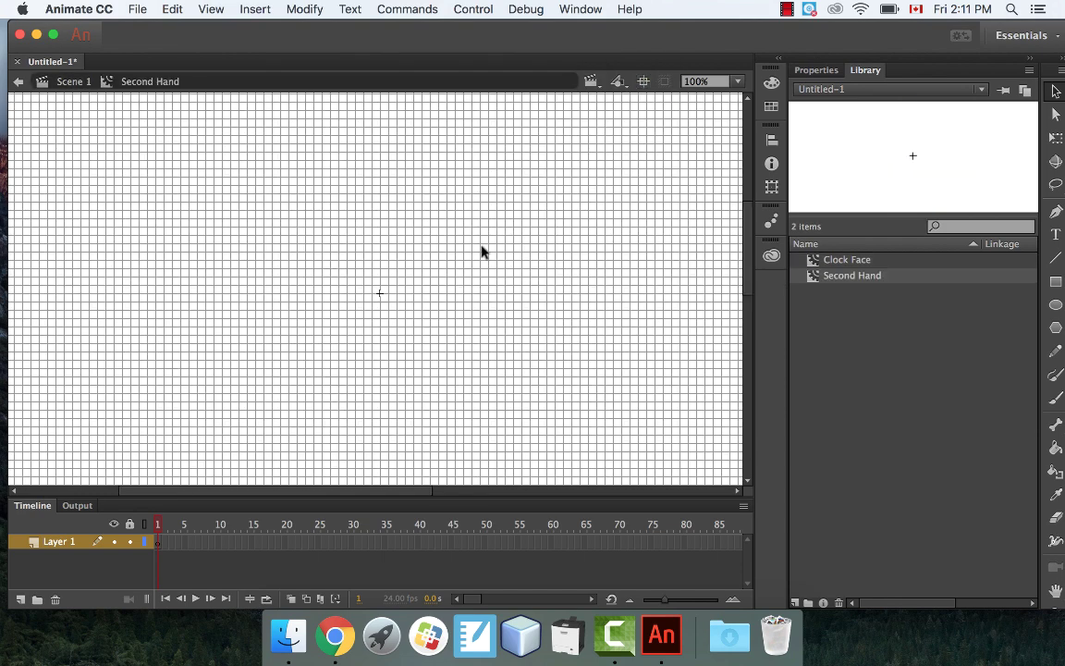
- Draw a vertical red line with a stroke of 3.00 from the registration point straight up in the Second Hand symbol
scroll(507, 217, up, 4)
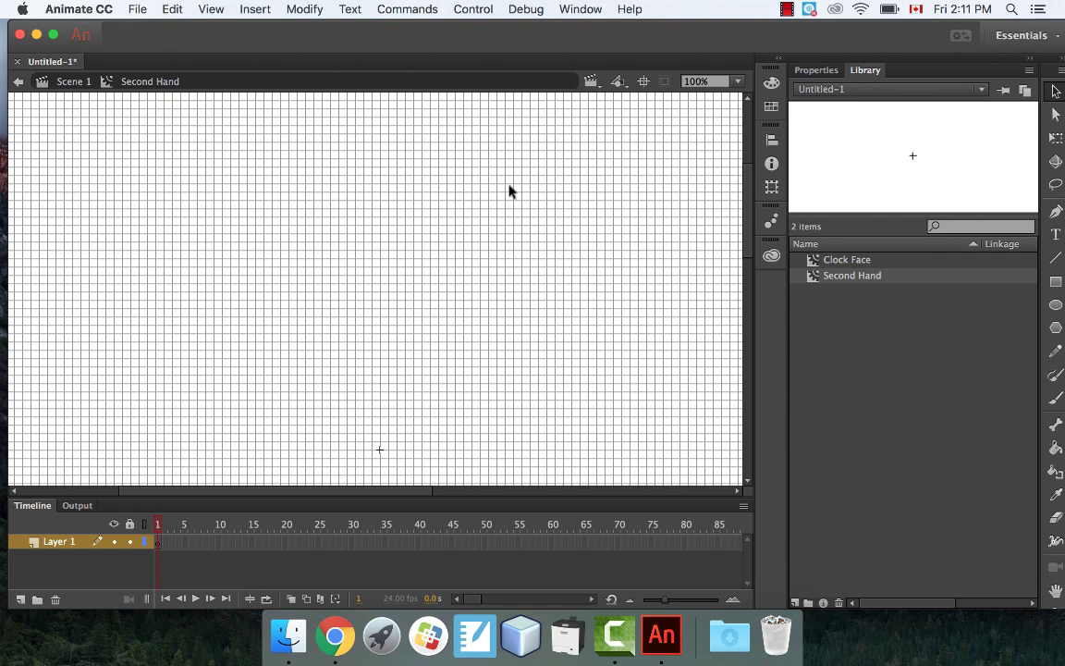
scroll(510, 191, down, 1)
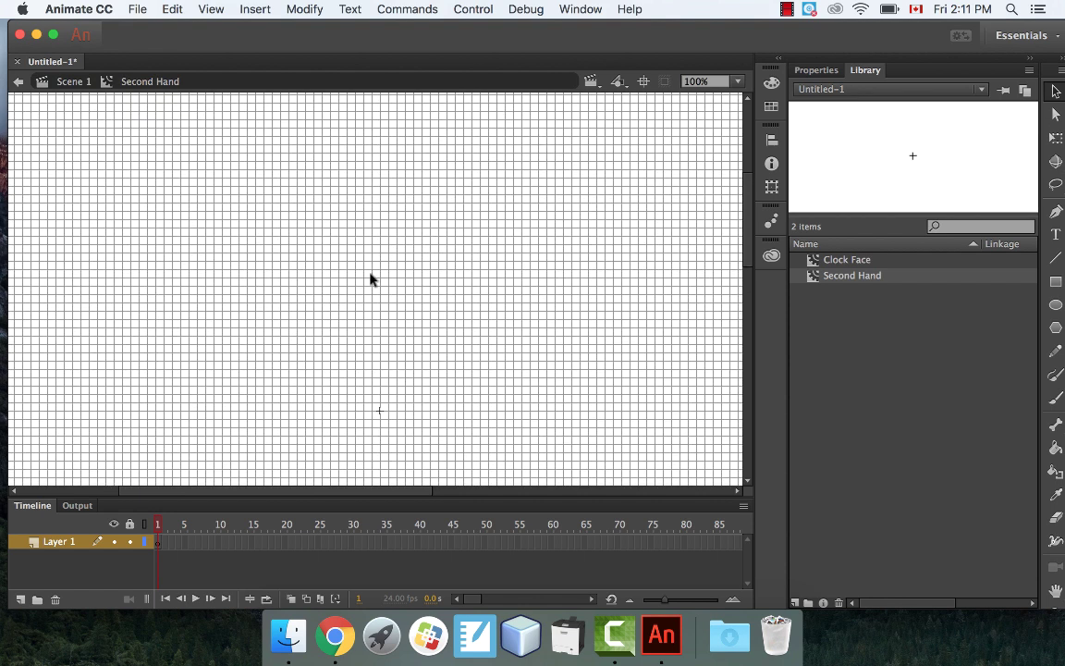
click(1056, 258)
click(814, 70)
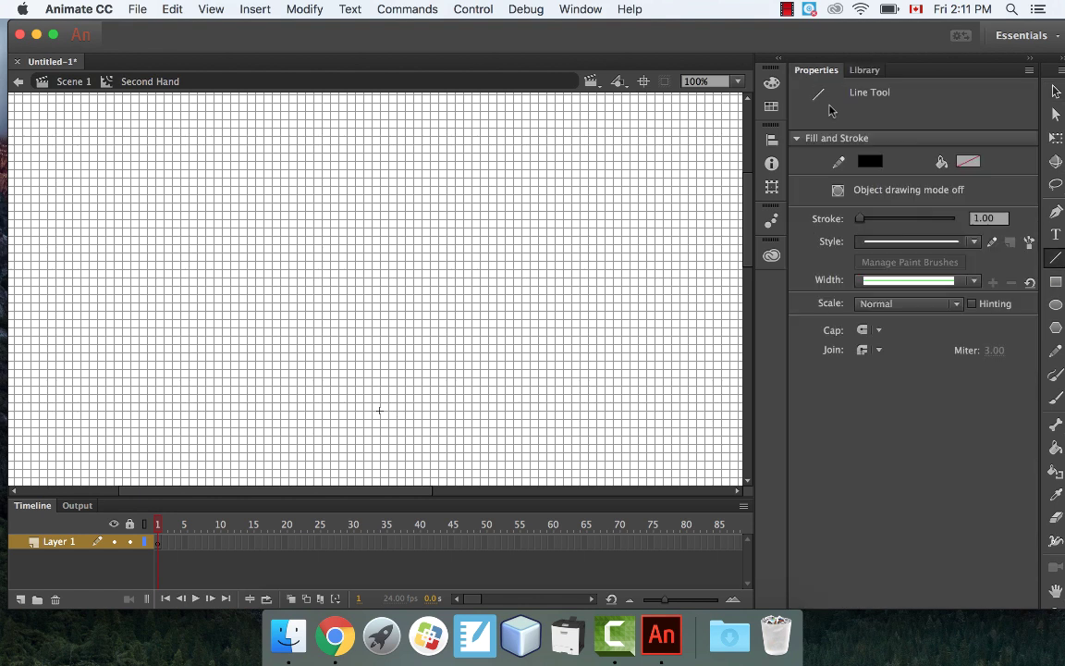
click(869, 161)
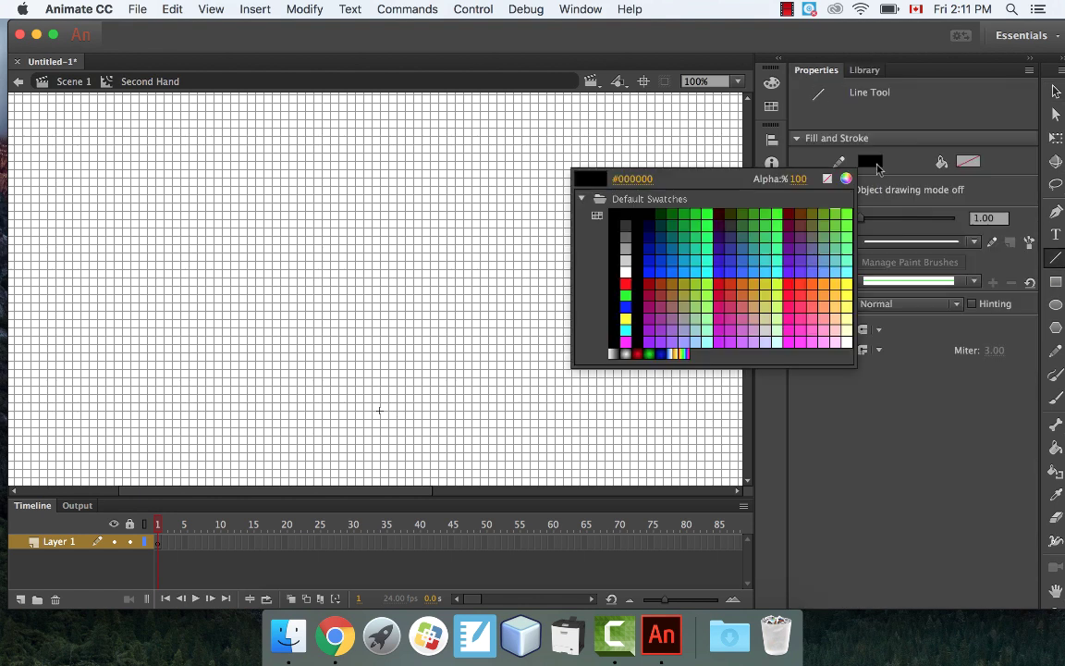
click(626, 283)
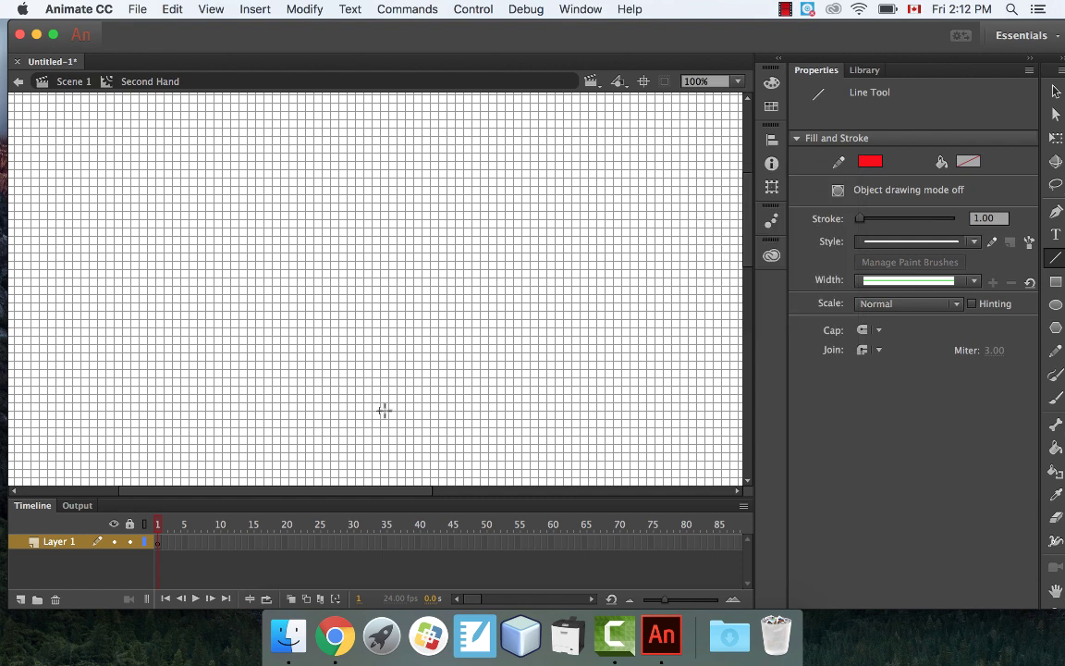
click(988, 219)
key(Return)
drag(379, 410, 379, 196)
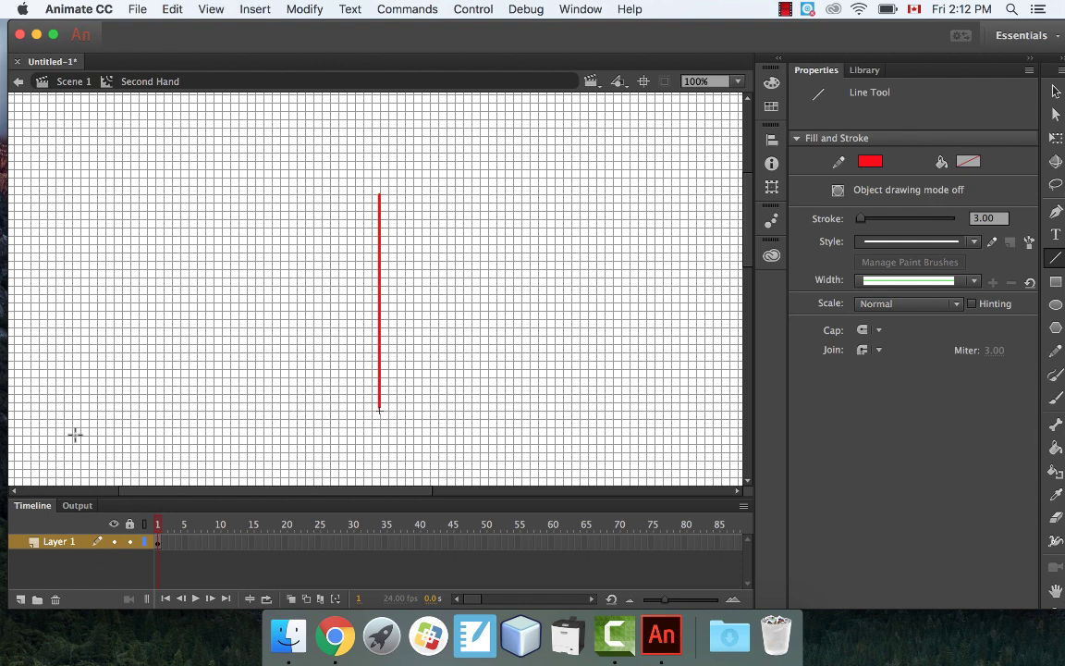
- Add a new layer above Layer 1 and name it Code
click(20, 599)
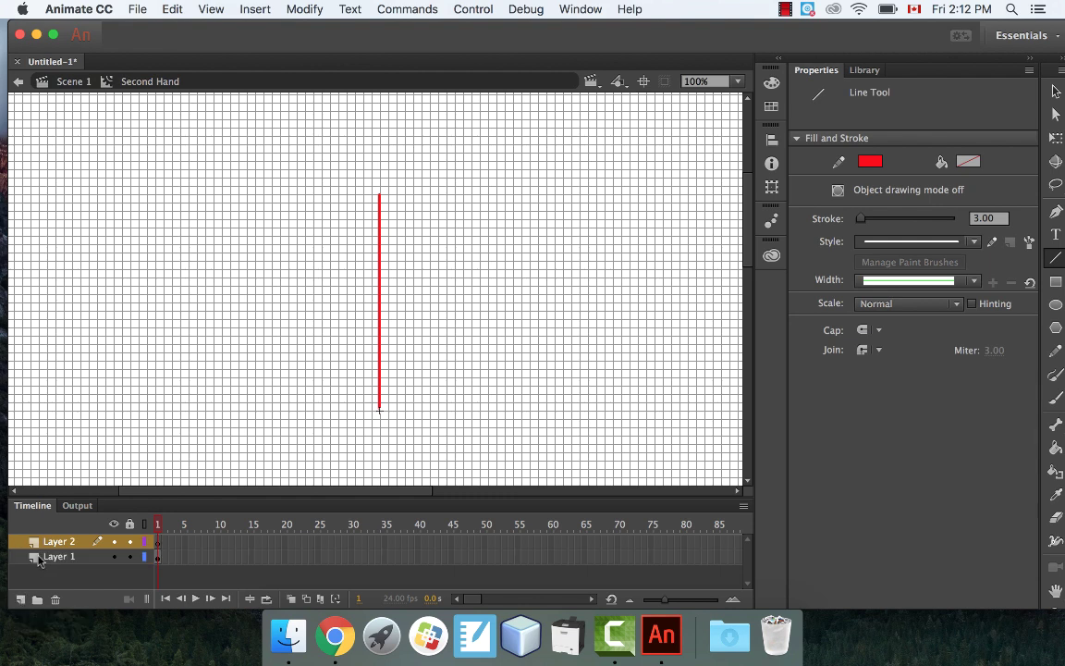
double_click(59, 541)
text(Code)
key(Return)
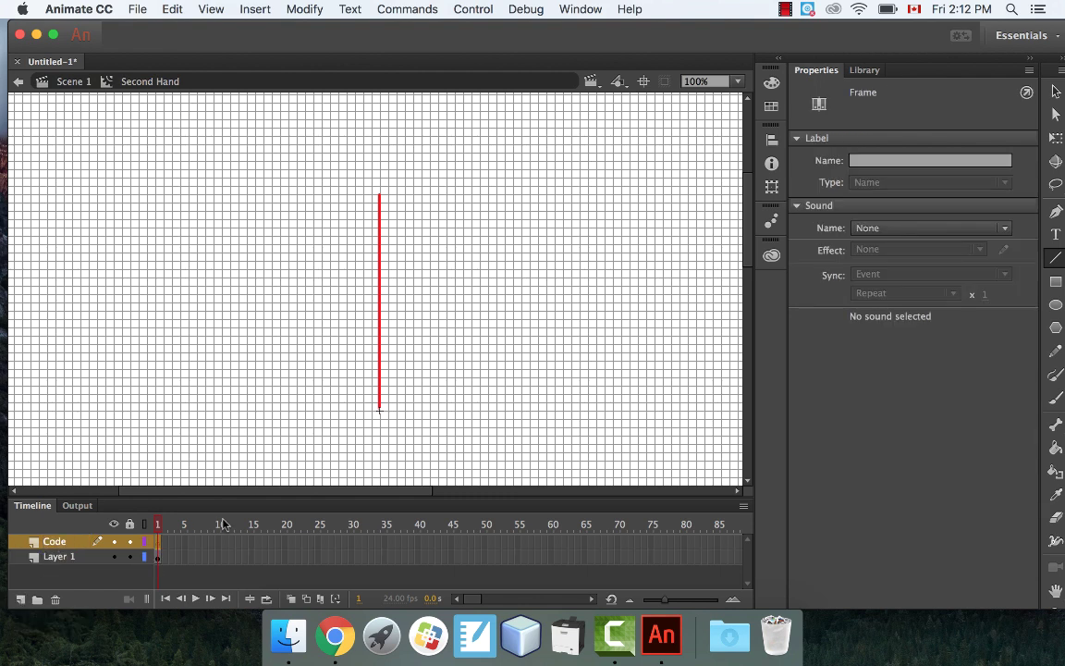
- Start the script on frame 1 of the Code layer with the comment //Second Hand Code and the line var myDate:Date = new Date();
right_click(158, 546)
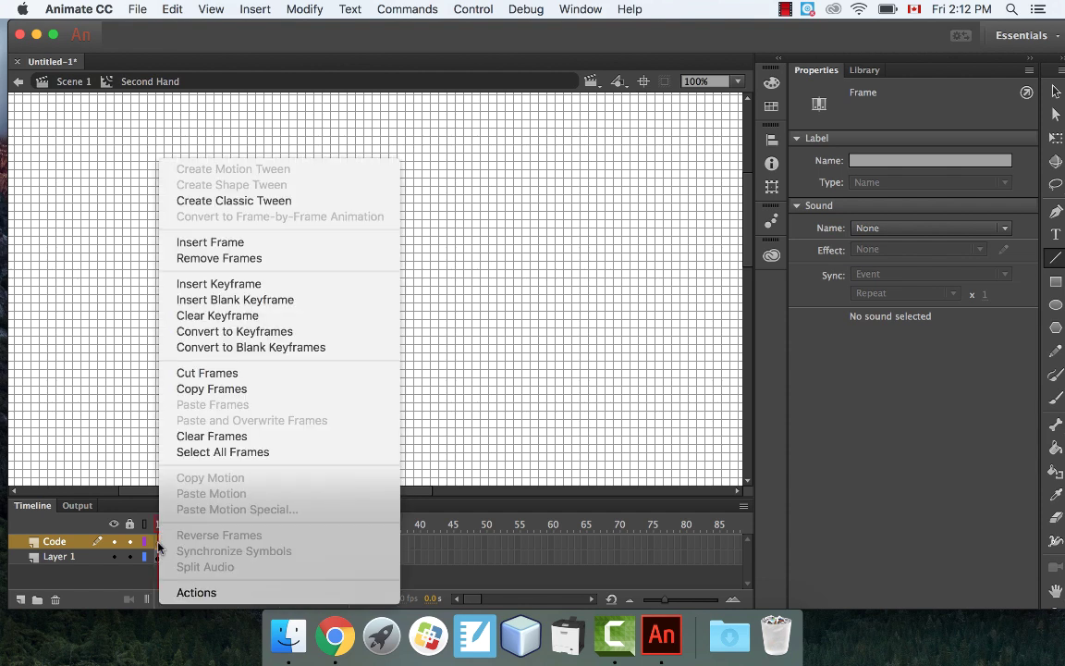
click(197, 592)
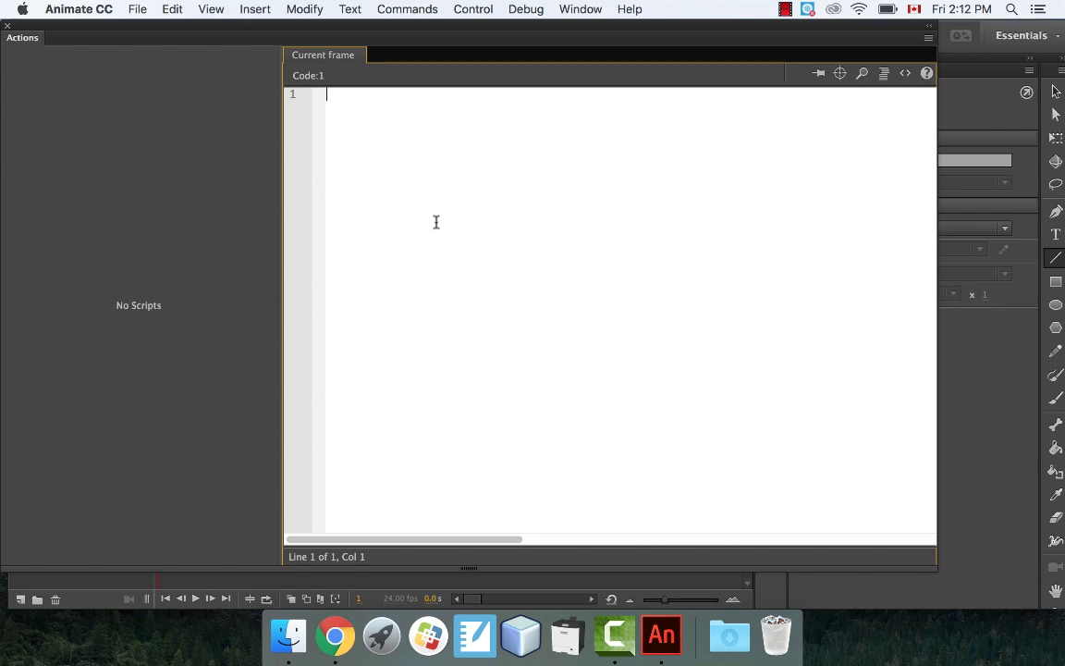
text(//Second Hand Code)
key(Return)
text(var my)
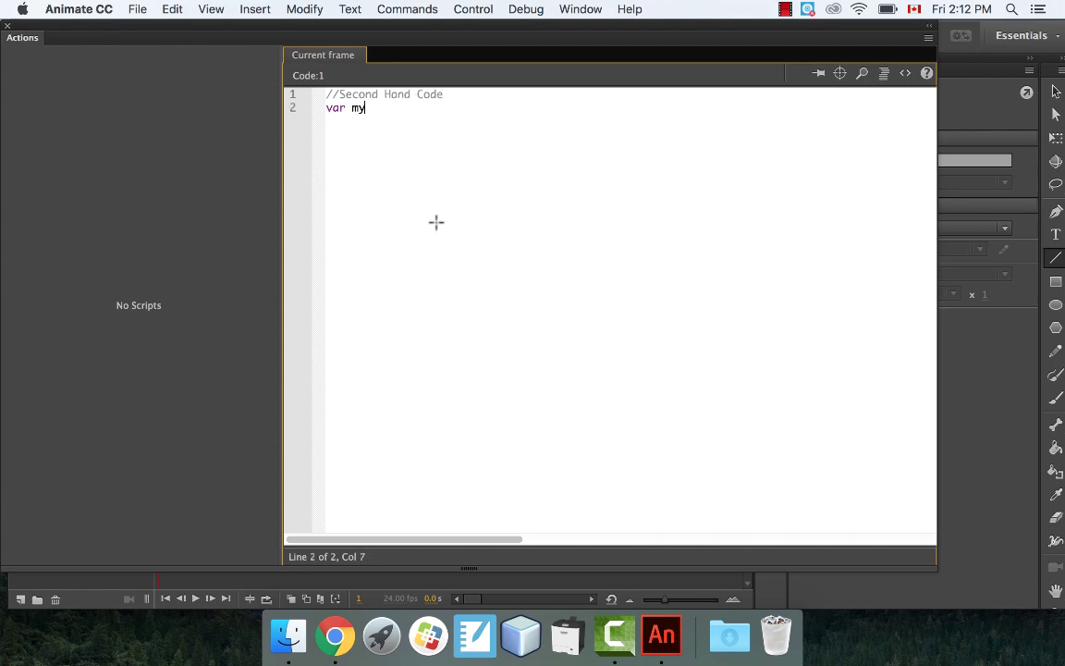
text(Date:D)
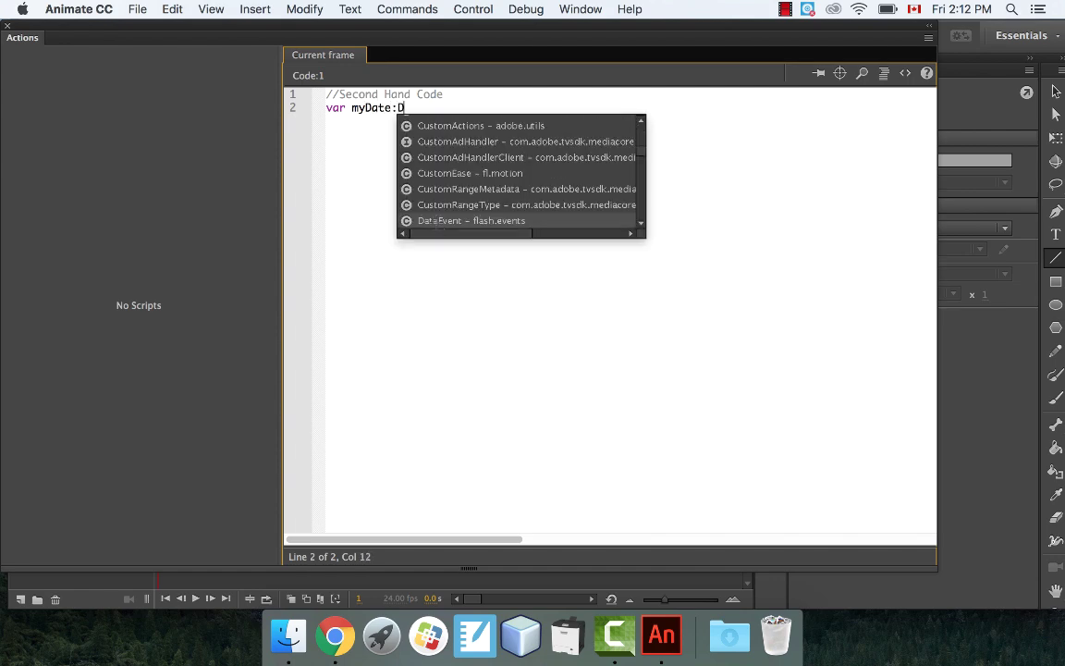
text(ate = ne)
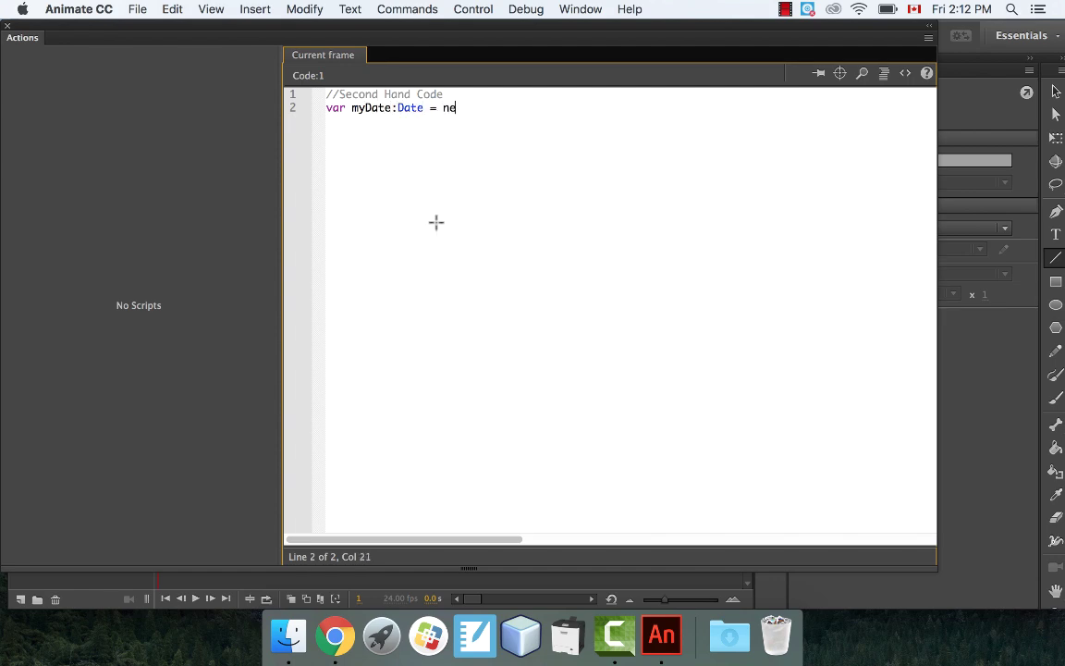
text(w Date();)
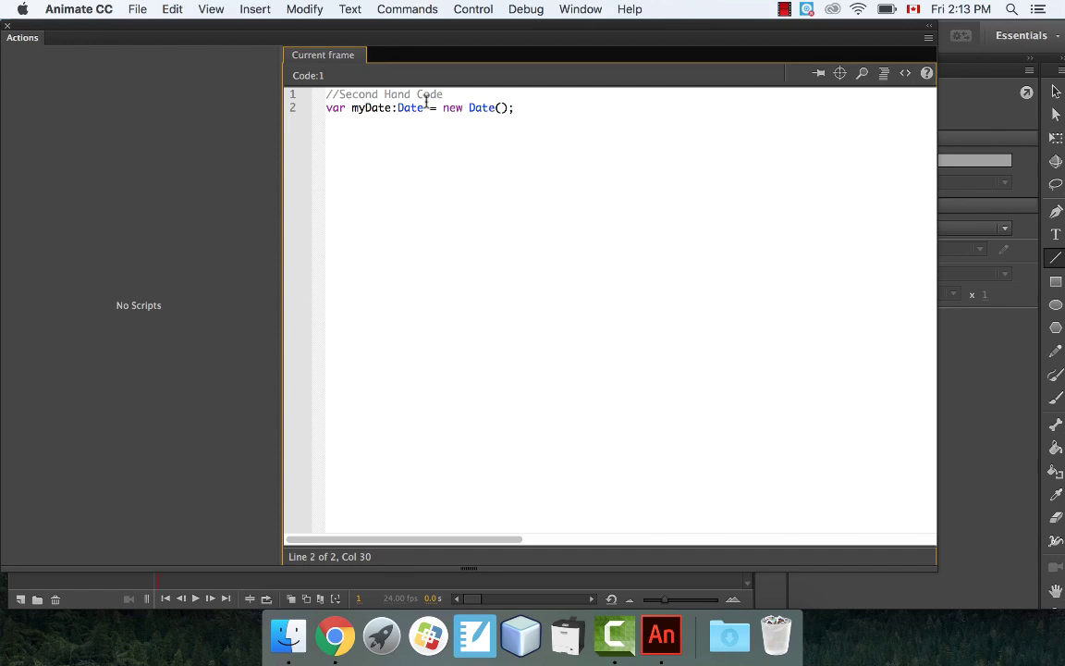
- Add the line this.rotation = 6 * myDate.seconds; to the frame 1 script
key(Return)
text(his.rotati)
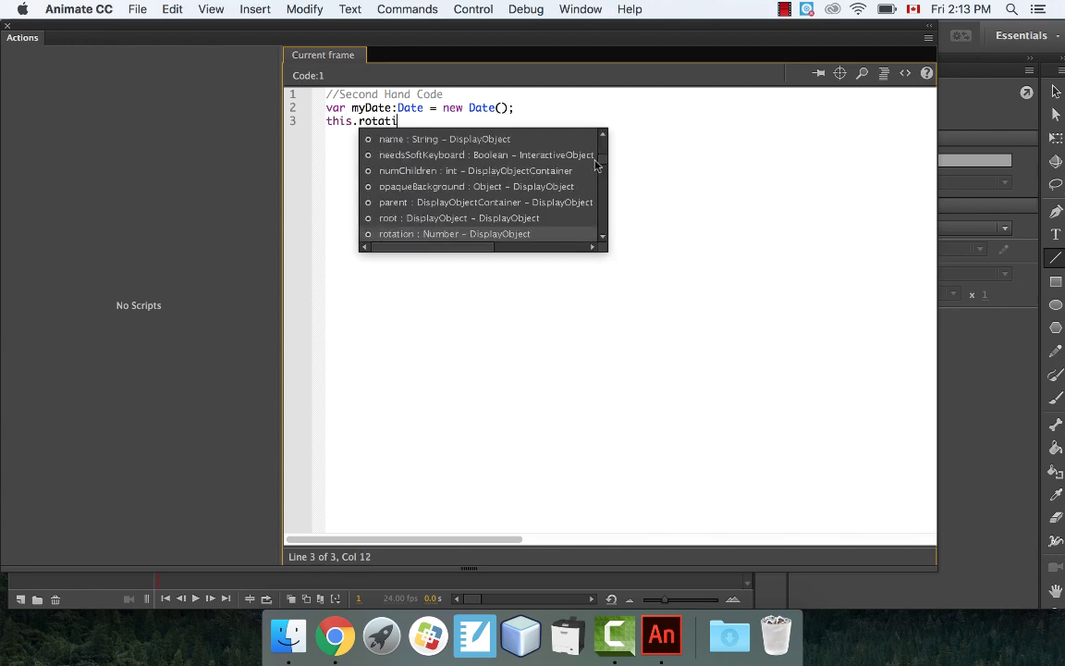
text(on = 6 * myDate)
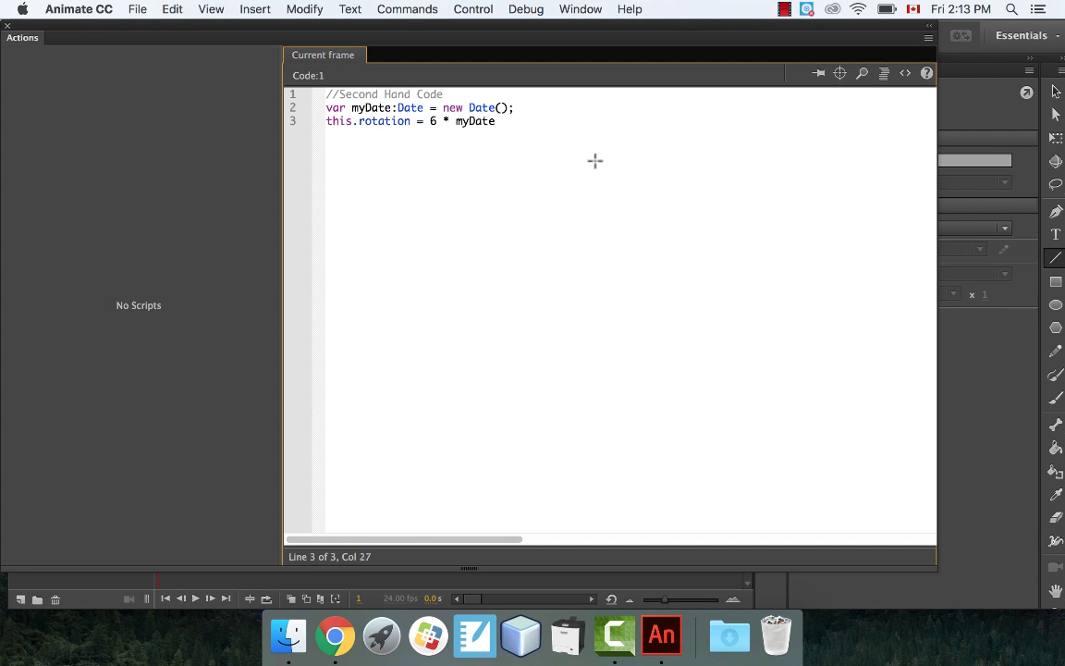
text(.seconds;)
- Give the Code layer a keyframe at frame 2 with the script gotoAndPlay(1); and close the script editor
drag(261, 30, 312, 199)
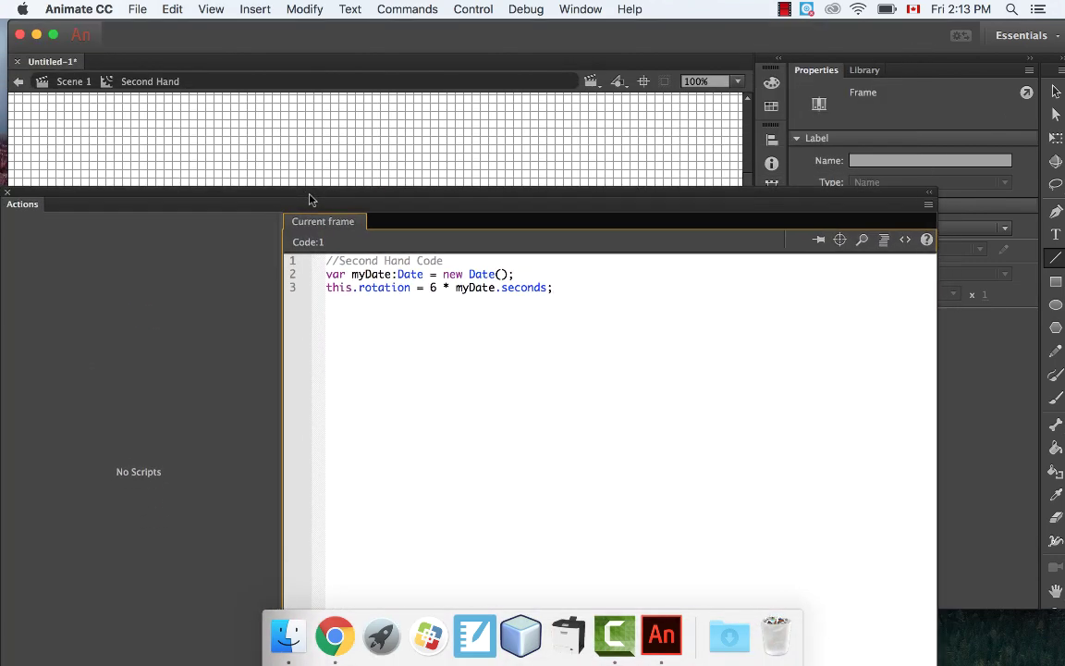
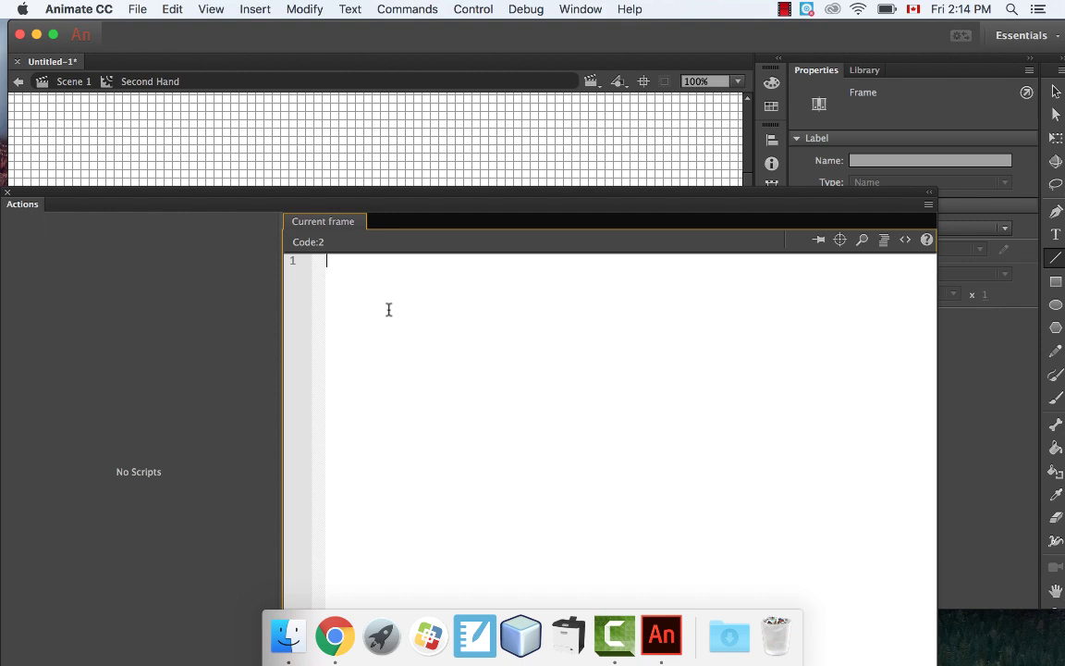
text(gotoAndPlay(1);)
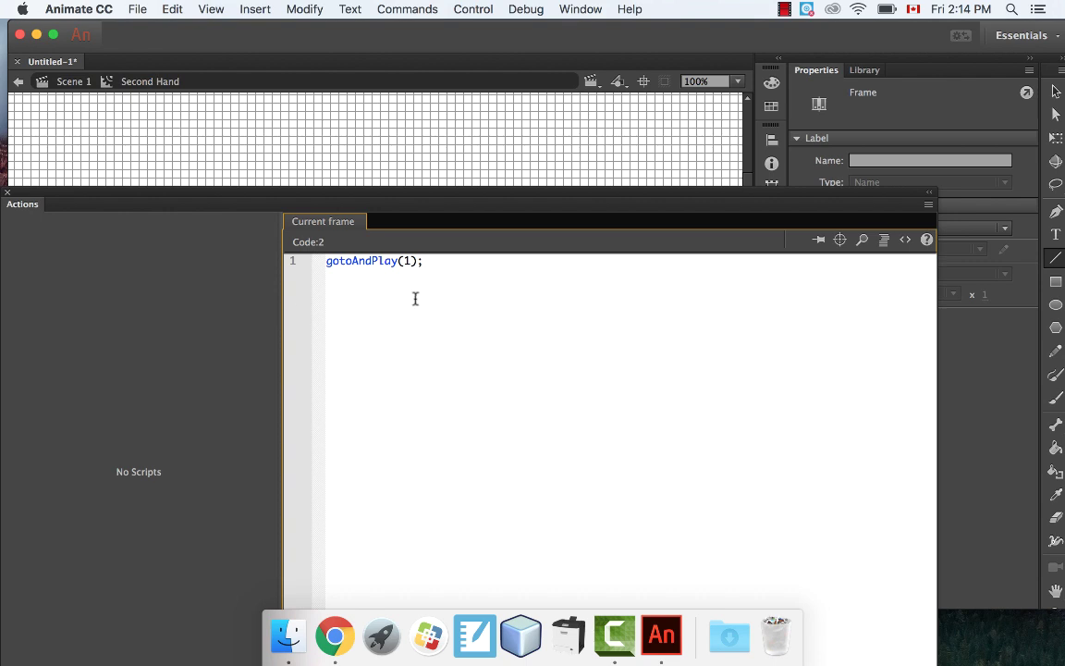
drag(414, 197, 561, 122)
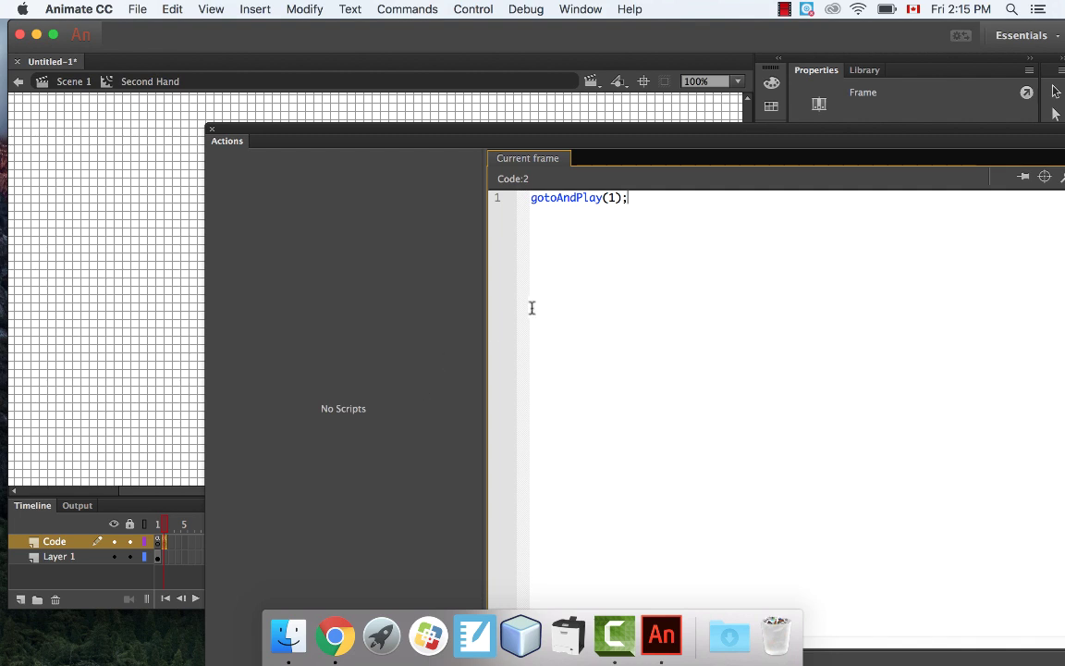
mouse_move(164, 541)
mouse_down()
mouse_move(164, 552)
mouse_move(157, 544)
mouse_up()
click(213, 130)
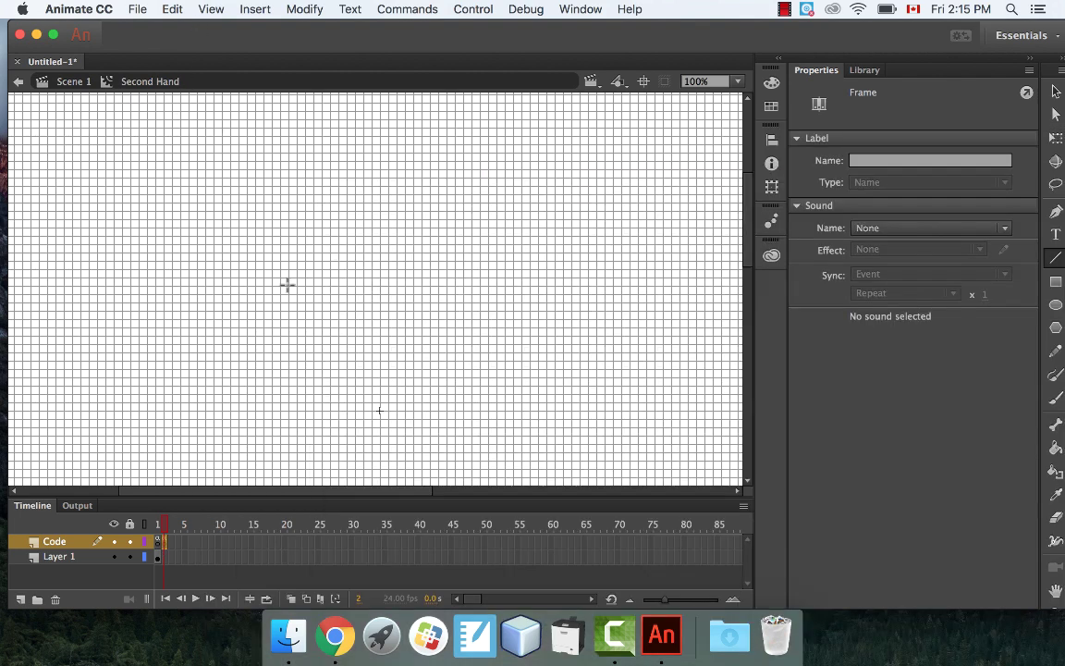
- Check the Code layer's frames 1 and 2, and bring up the frame commands for frame 2 of Layer 1
click(158, 545)
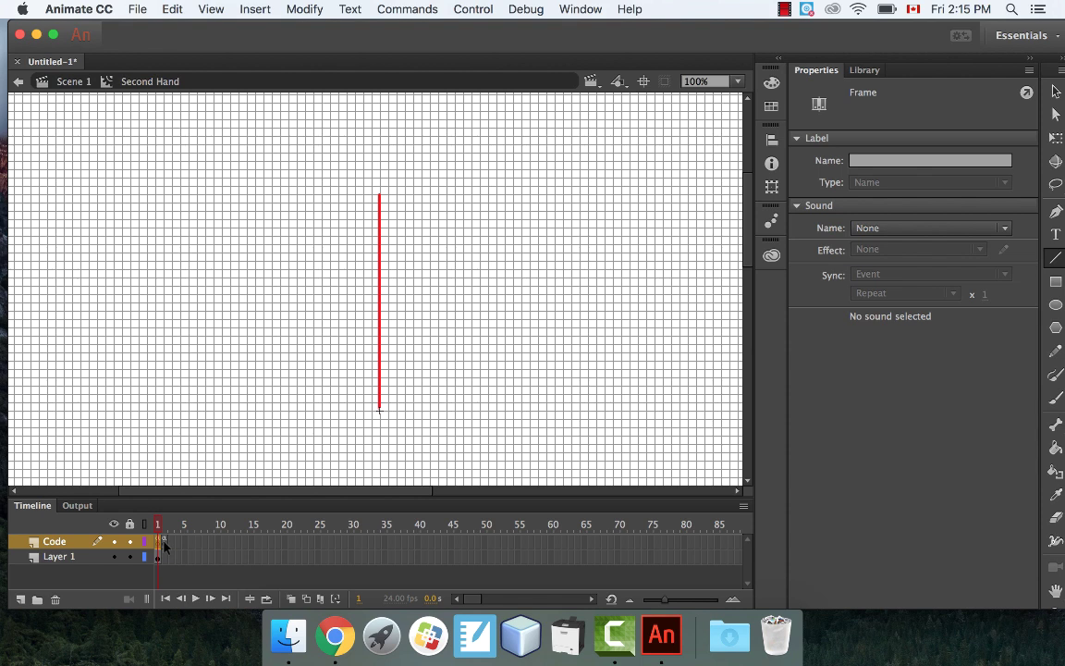
click(164, 545)
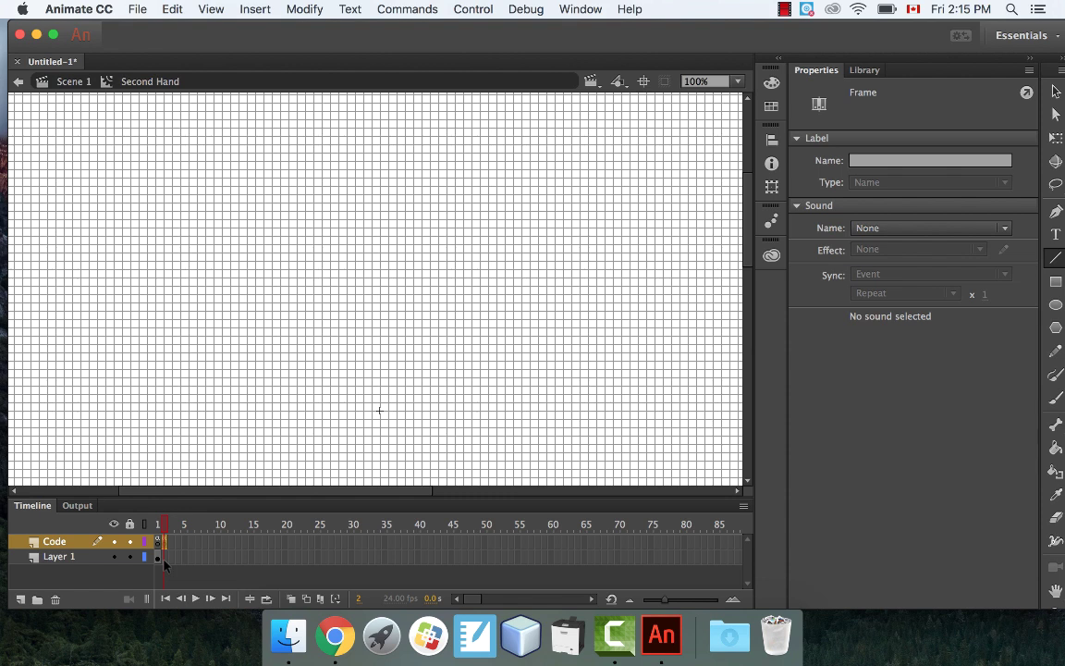
click(165, 557)
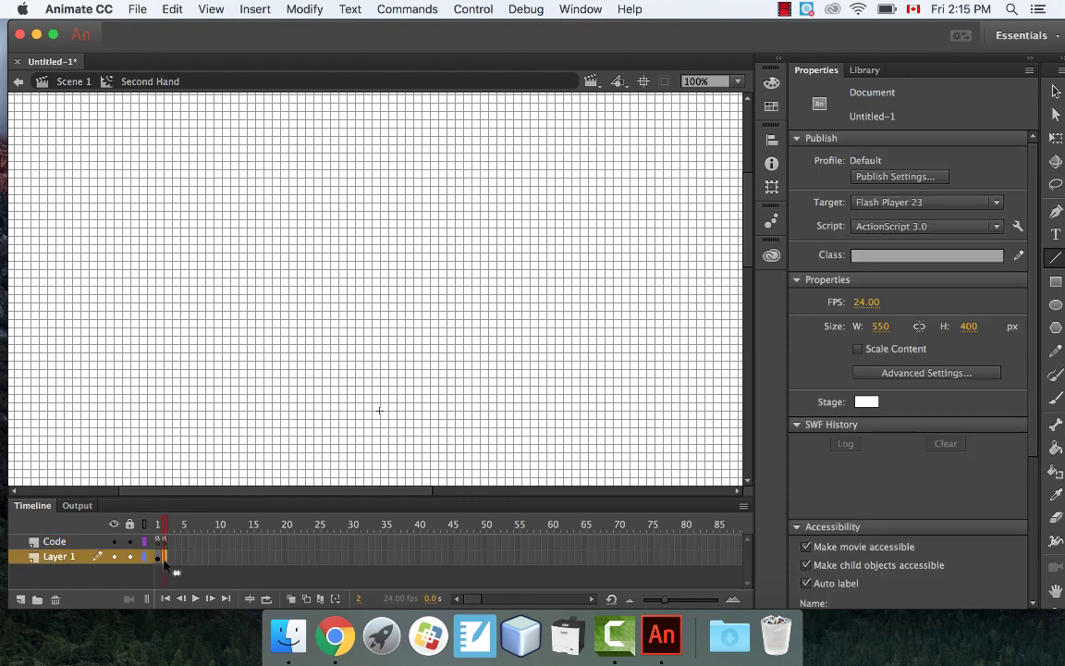
right_click(163, 561)
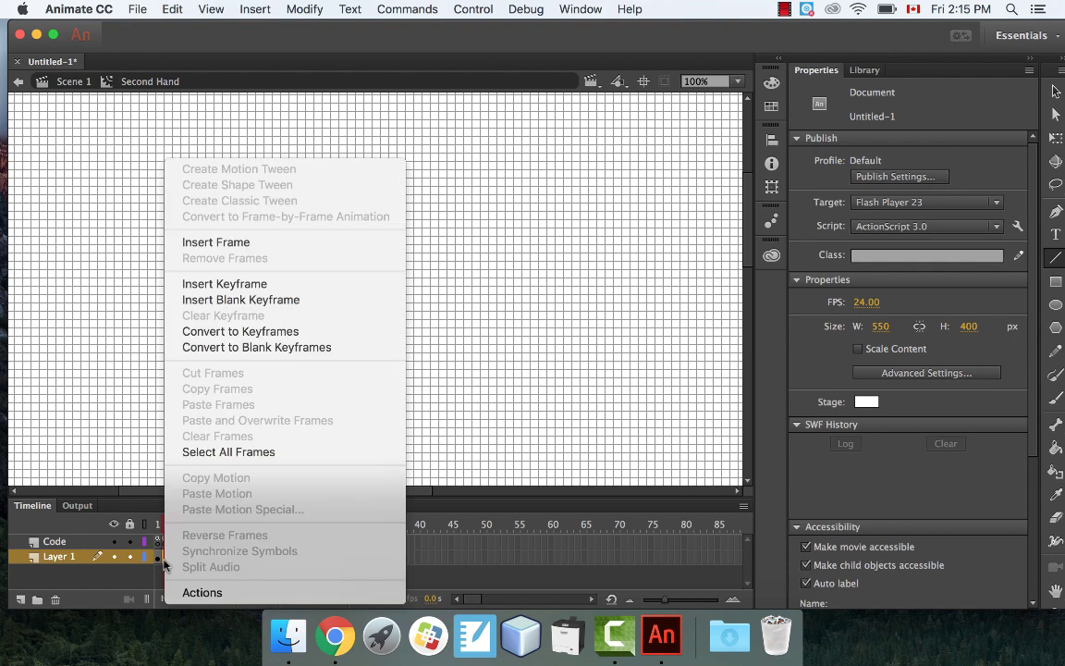
- Extend Layer 1 of the Second Hand symbol to frame 2 and return to Scene 1
click(220, 242)
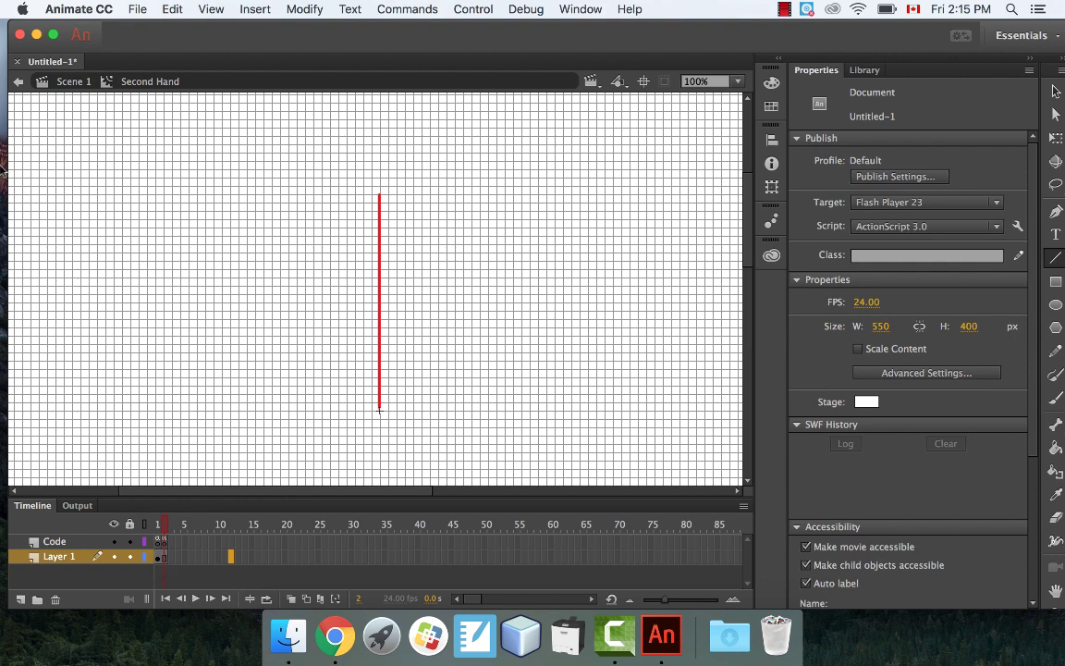
click(68, 84)
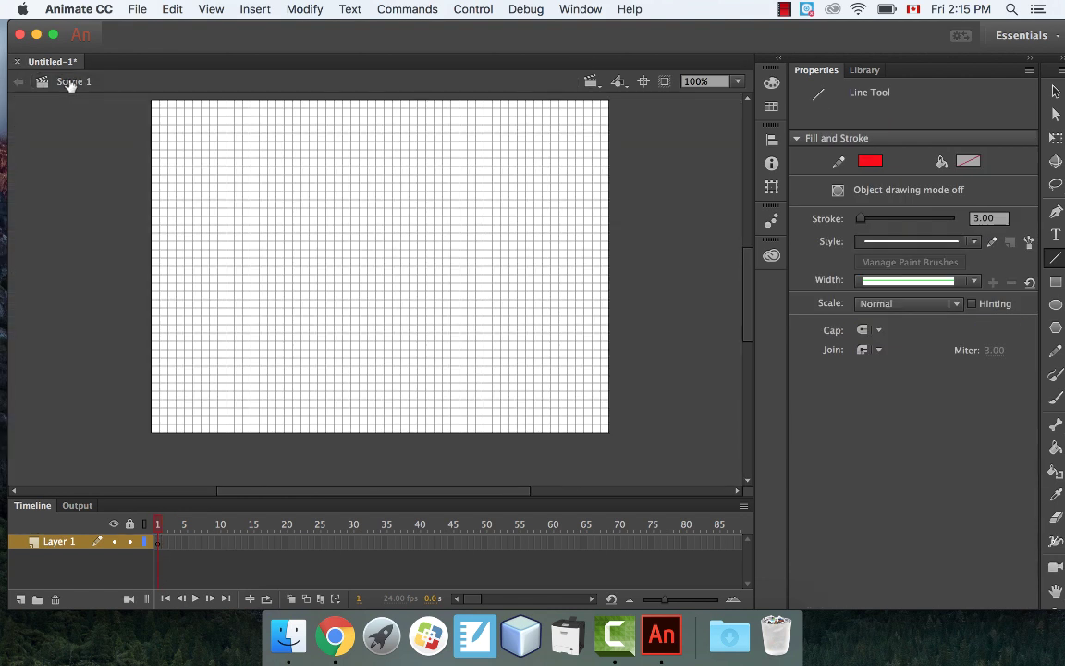
- Place an instance of the Second Hand symbol near the stage centre and test the movie to check its rotation
click(866, 71)
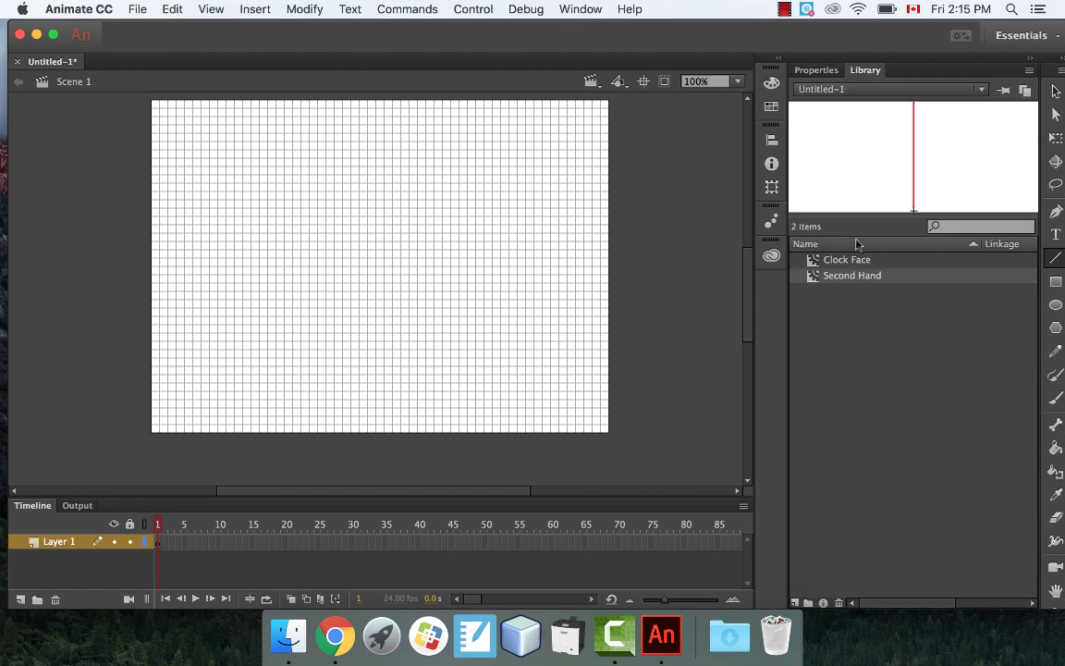
drag(837, 277, 373, 270)
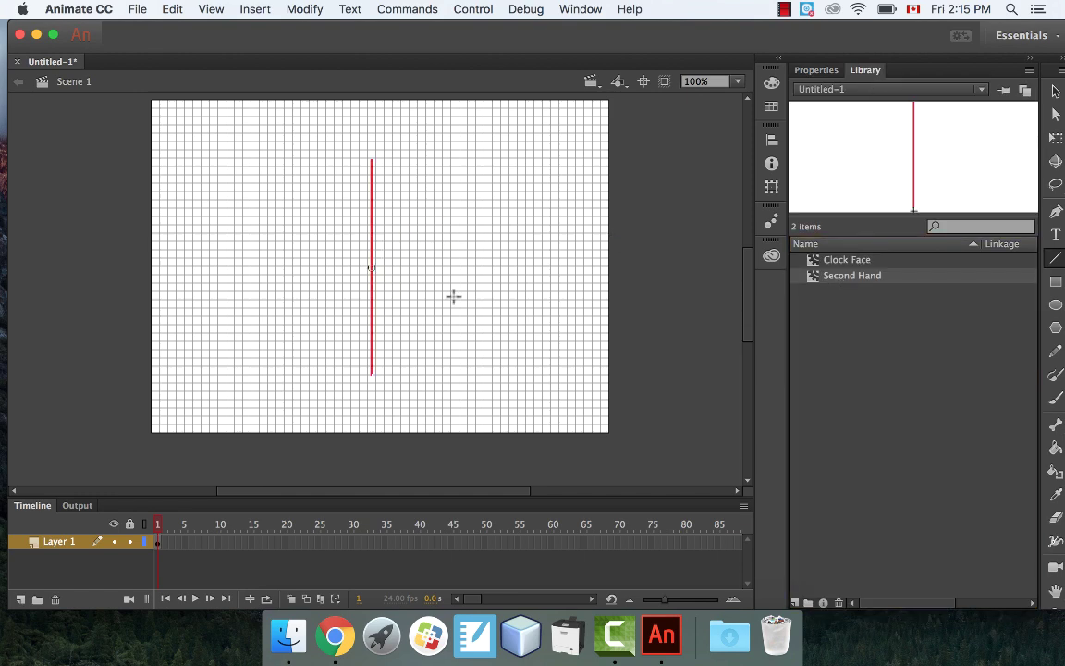
click(467, 9)
click(475, 126)
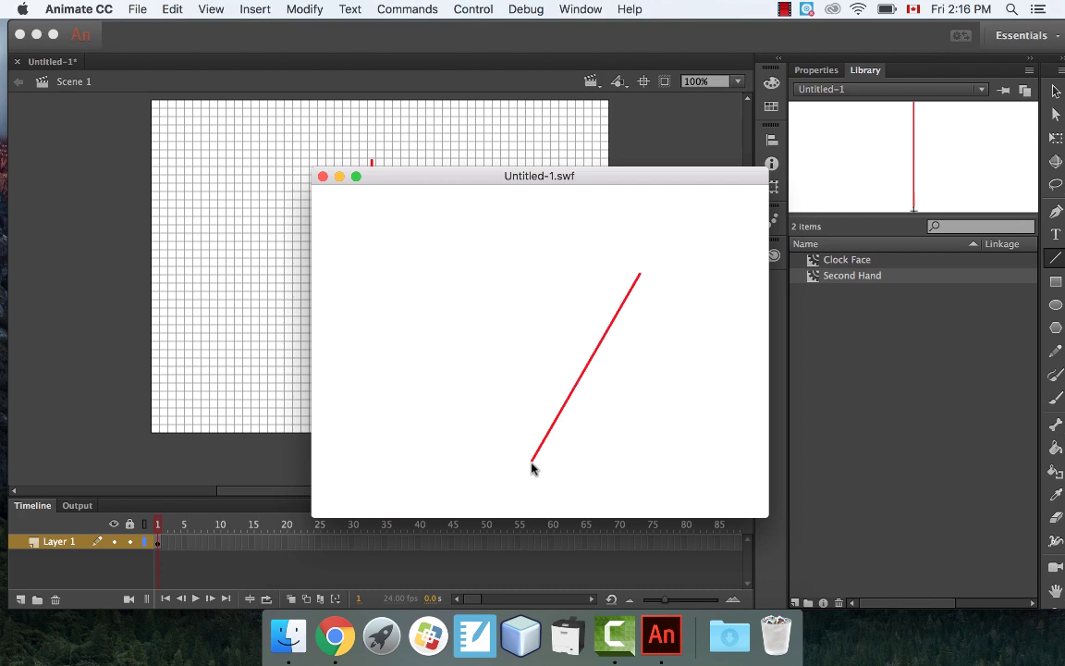
click(323, 177)
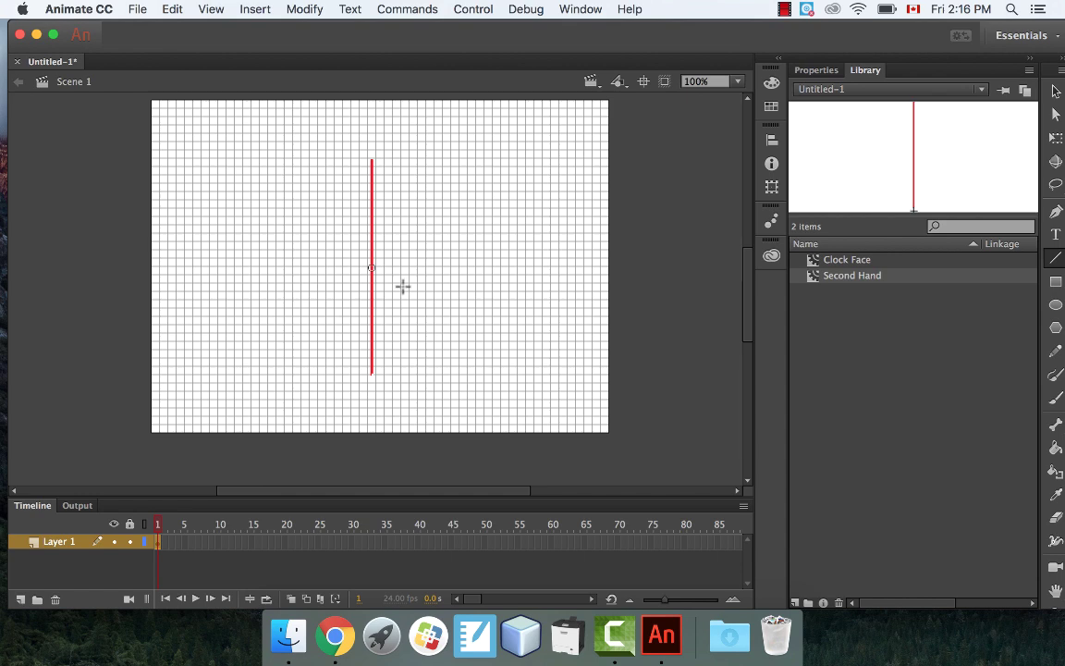
- Delete the Second Hand instance from the stage
key(v)
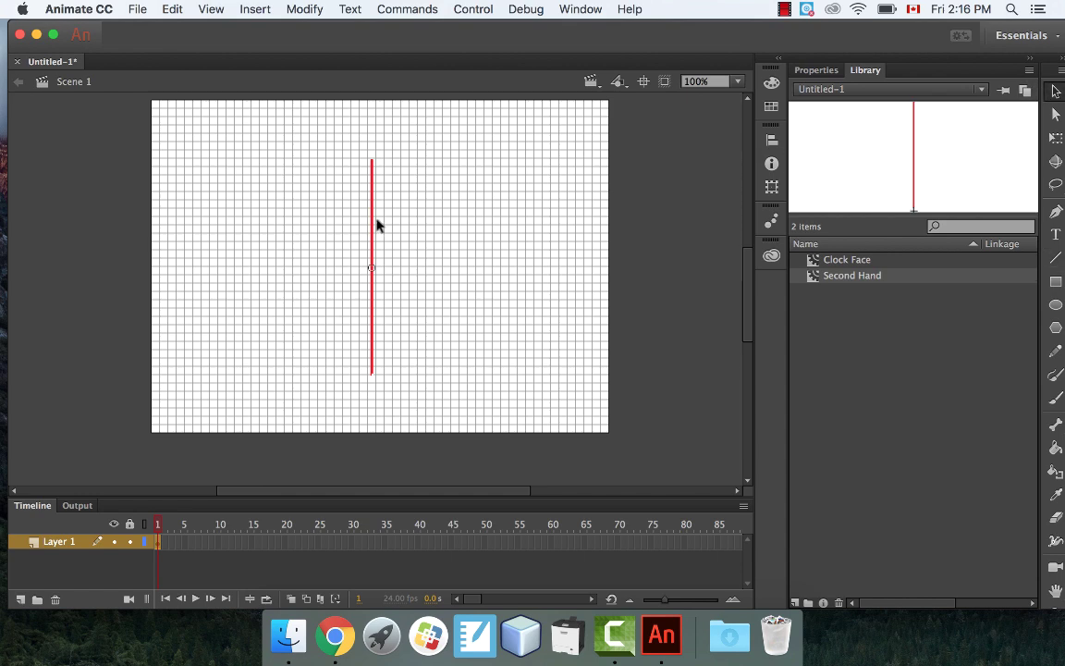
click(371, 225)
key(Delete)
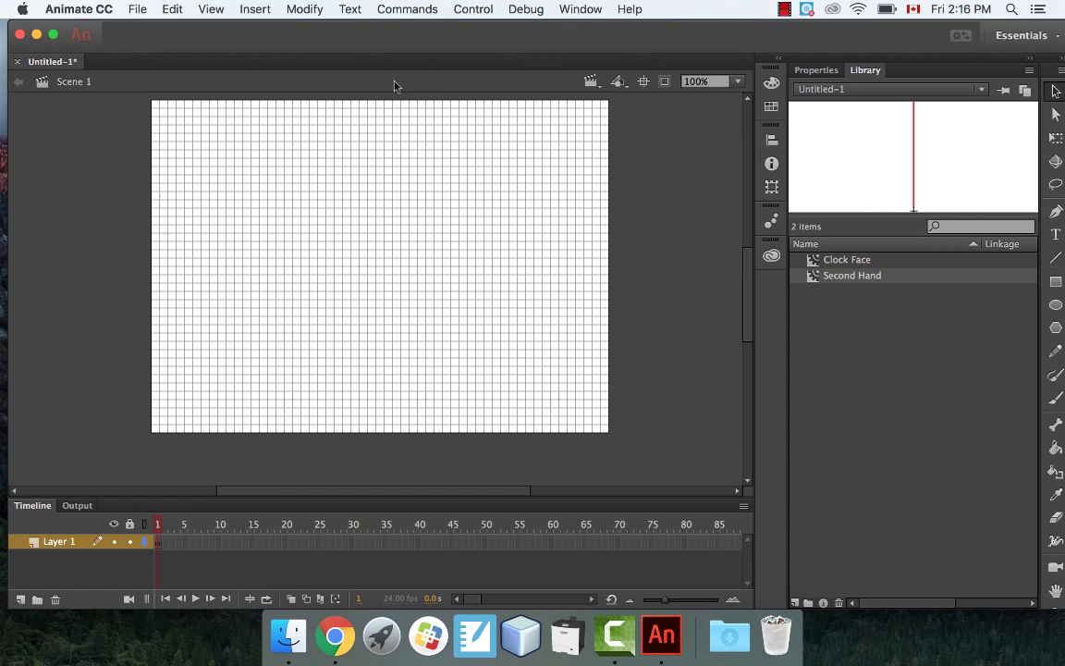
- Create a new movie clip symbol named Minute Hand
click(268, 9)
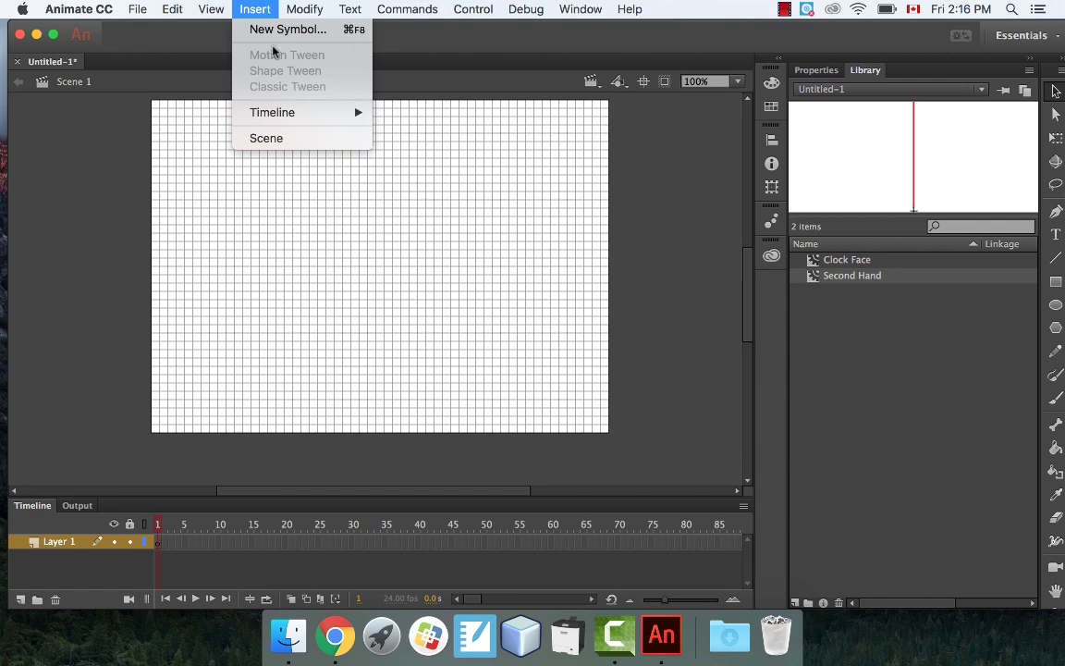
click(277, 29)
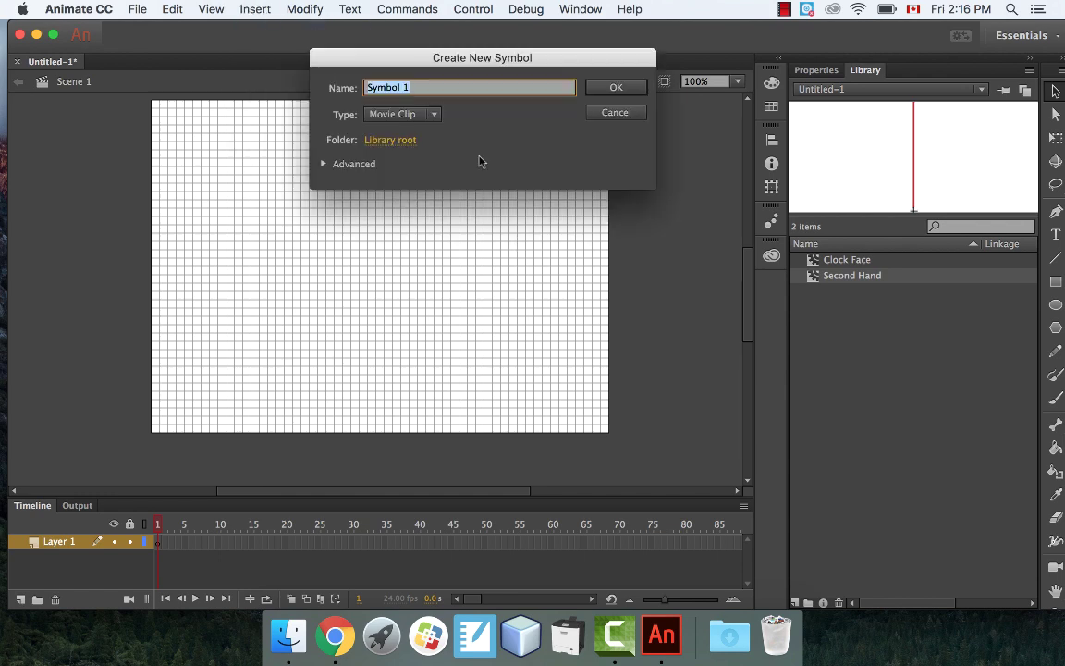
text(Minute Hand)
key(Return)
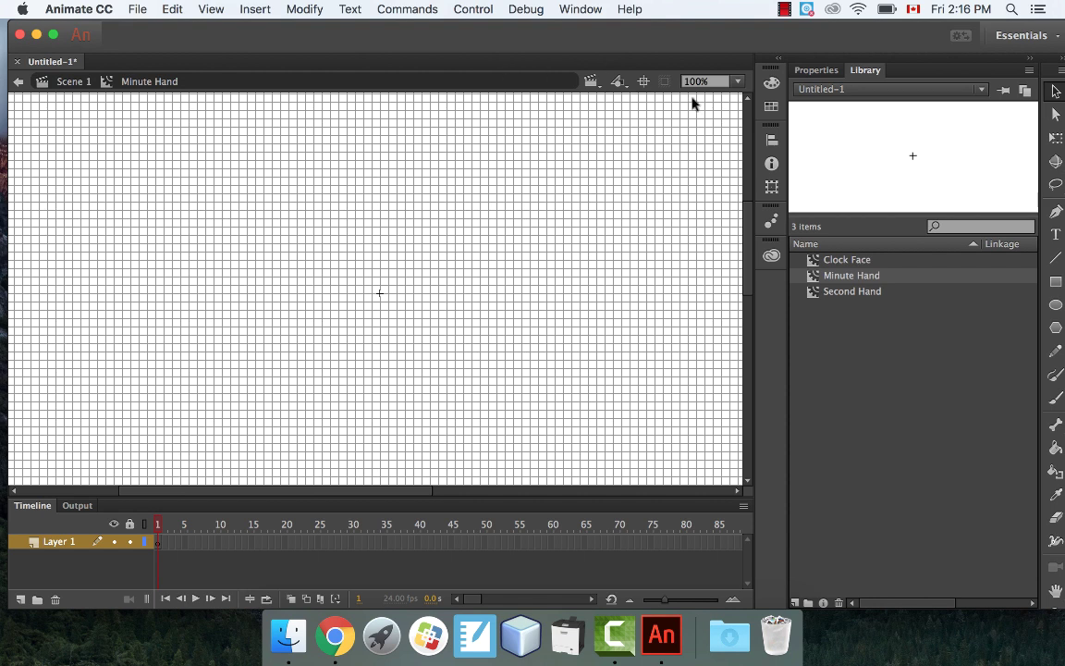
- Draw a vertical black line upward from the symbol's registration point as the minute hand, replacing a shorter first attempt
click(1055, 262)
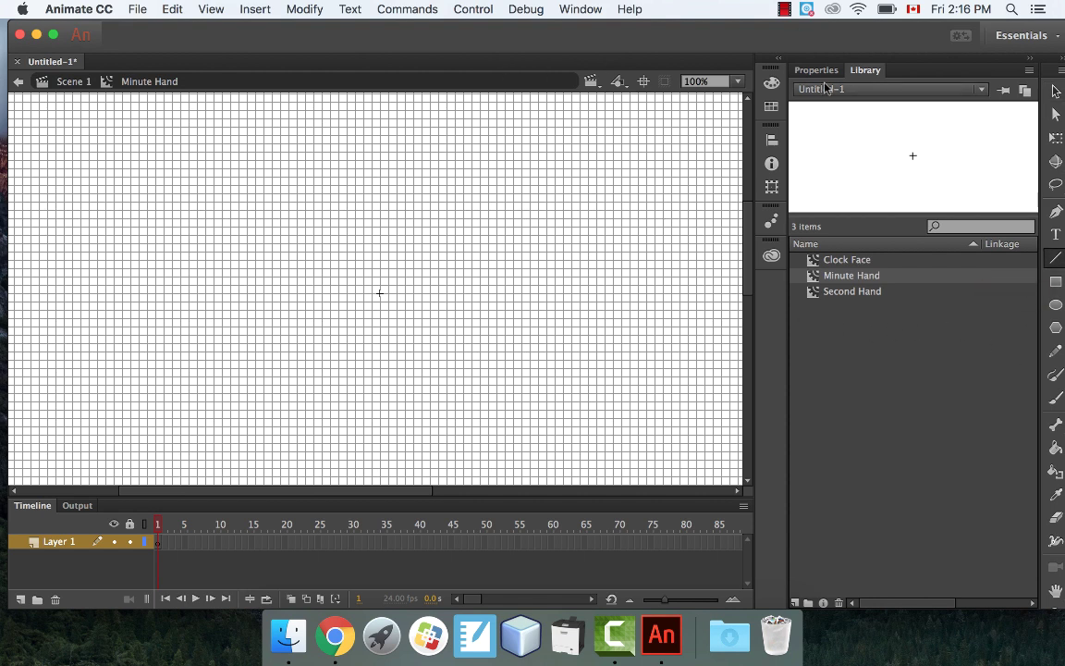
click(817, 71)
click(870, 161)
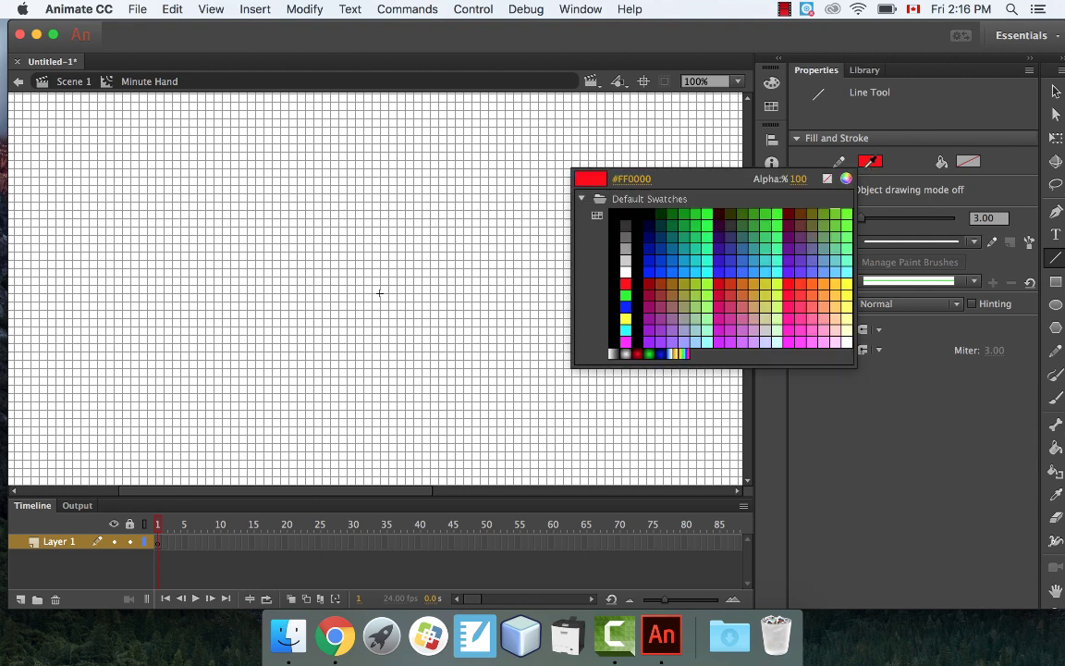
click(627, 212)
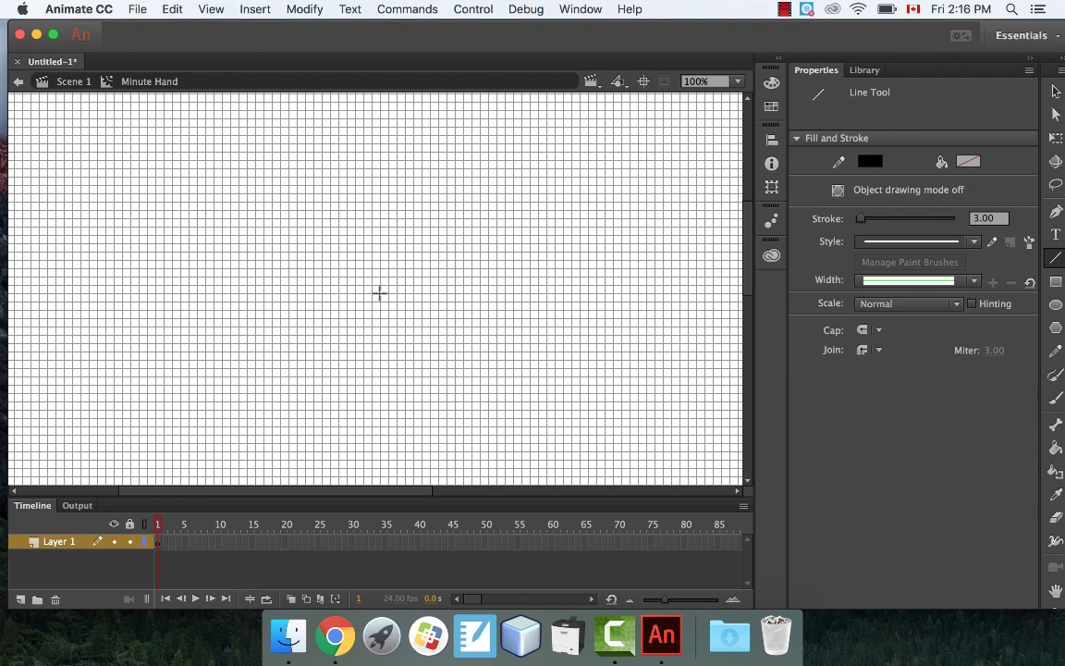
drag(379, 293, 380, 187)
key(super+z)
drag(379, 293, 380, 111)
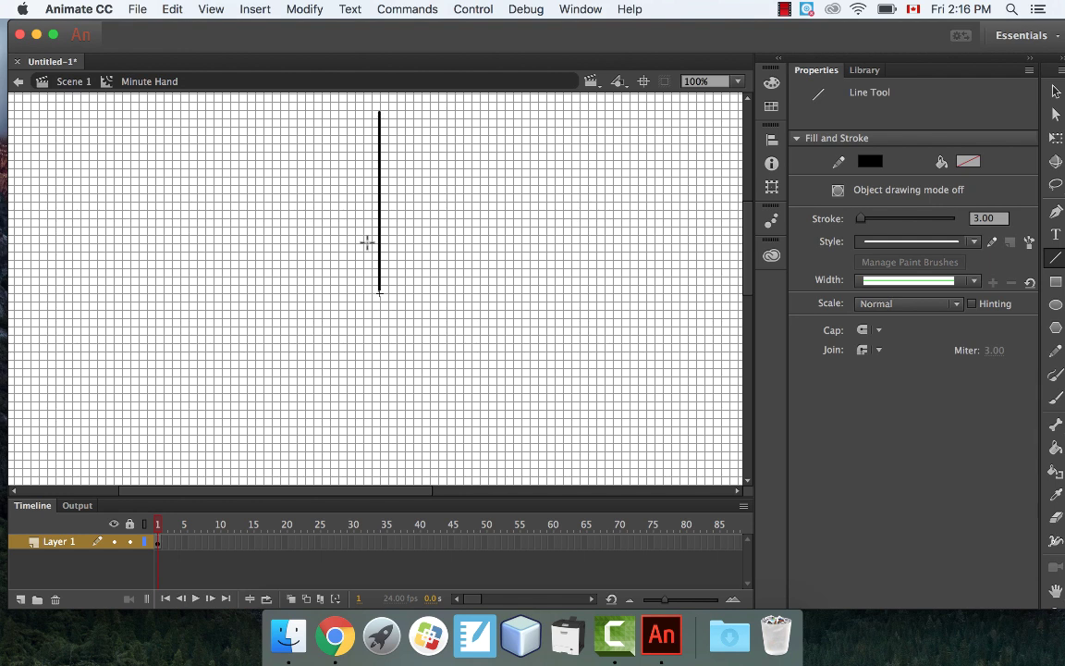
- Add a new layer named Code above the minute hand's layer
click(20, 601)
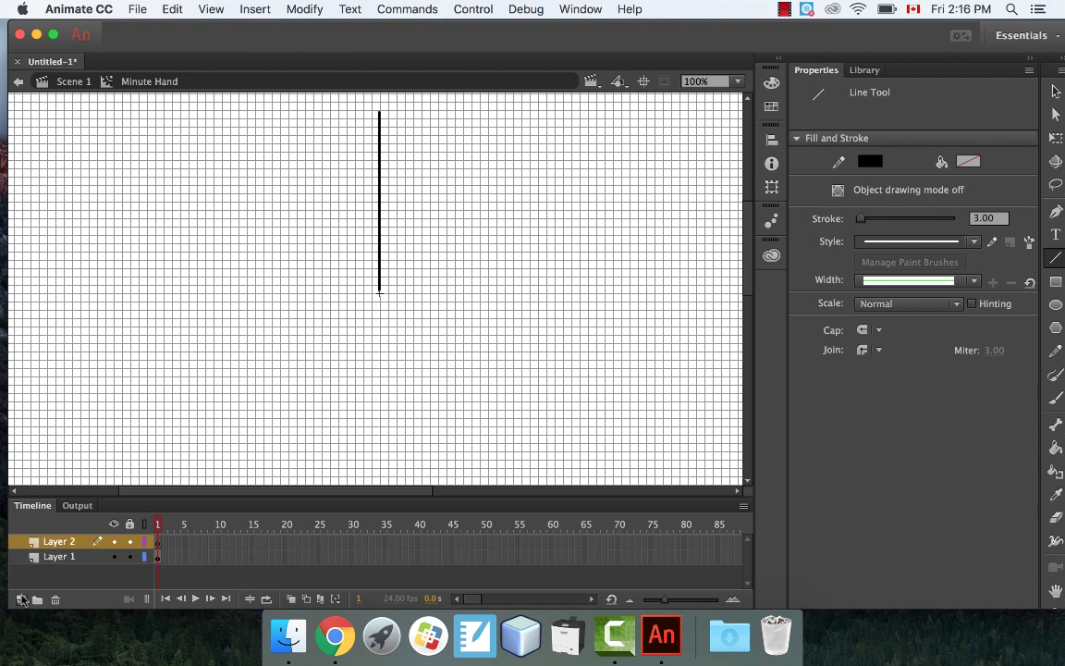
double_click(83, 542)
text(C)
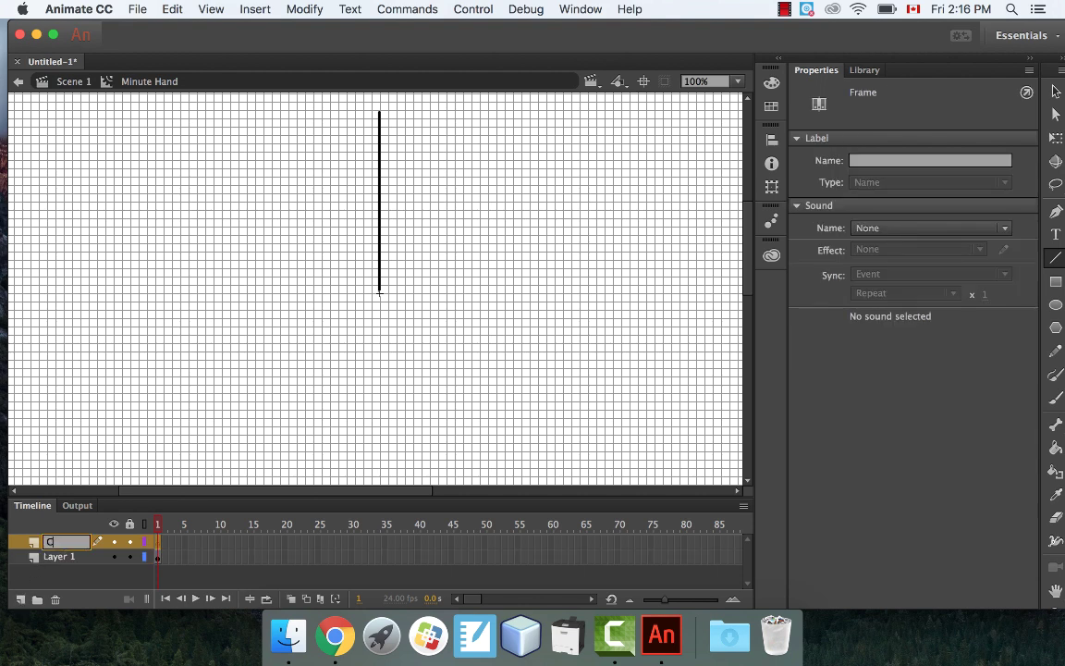
text(ode)
key(Return)
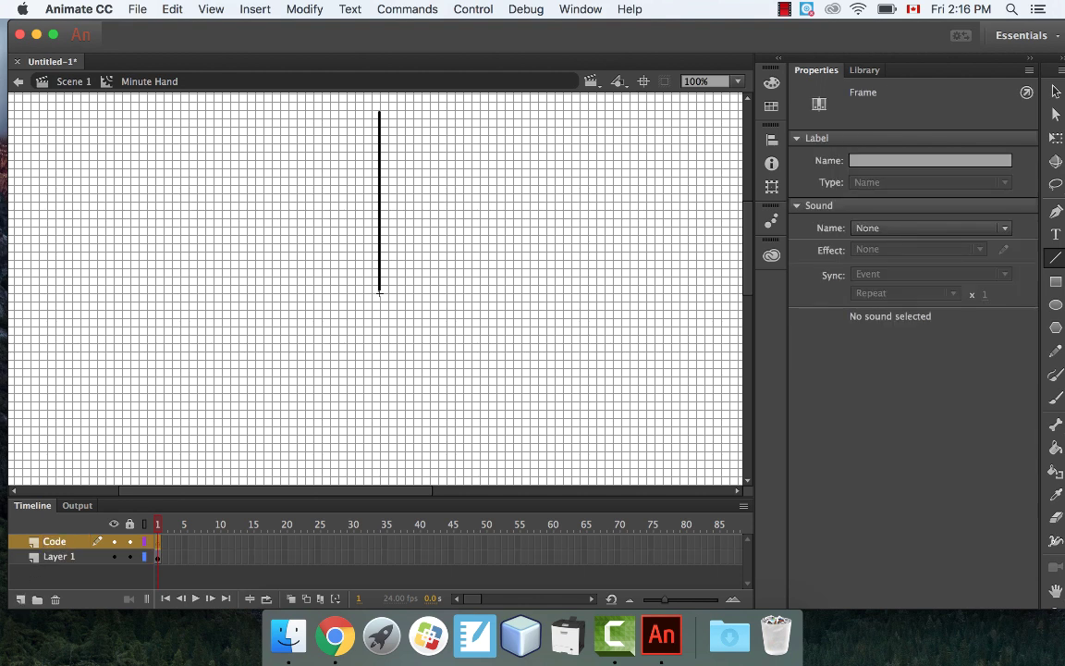
- Start the script on frame 1 of the Code layer with "//Minute Hand Code" and "var myDate:Date = new Date();"
right_click(159, 547)
click(194, 592)
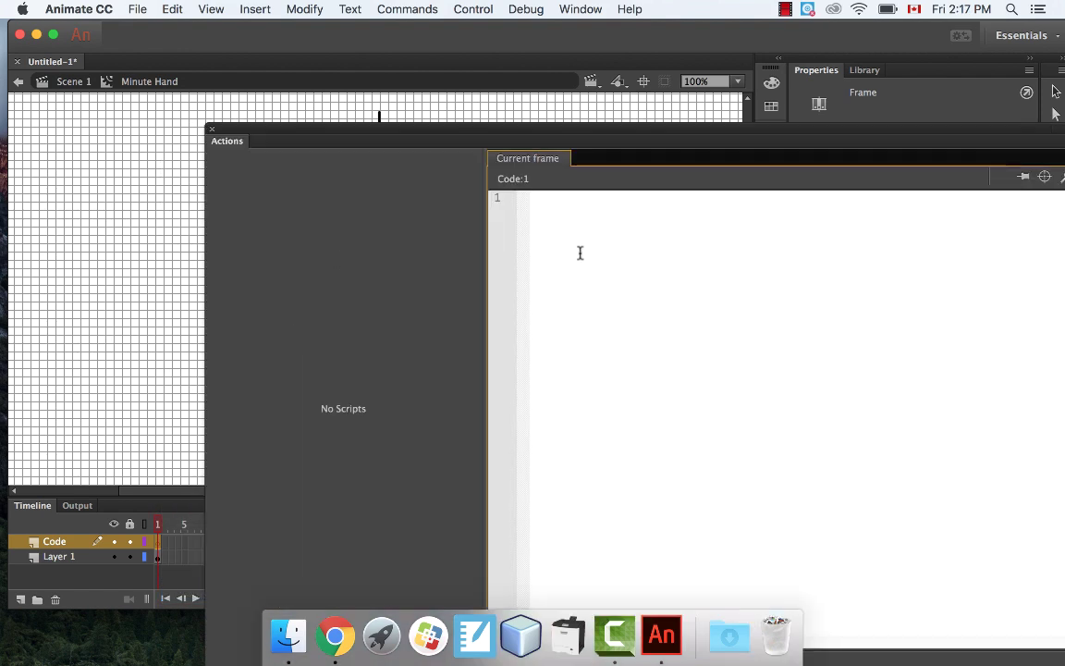
text(//Minute Hand Code)
key(Return)
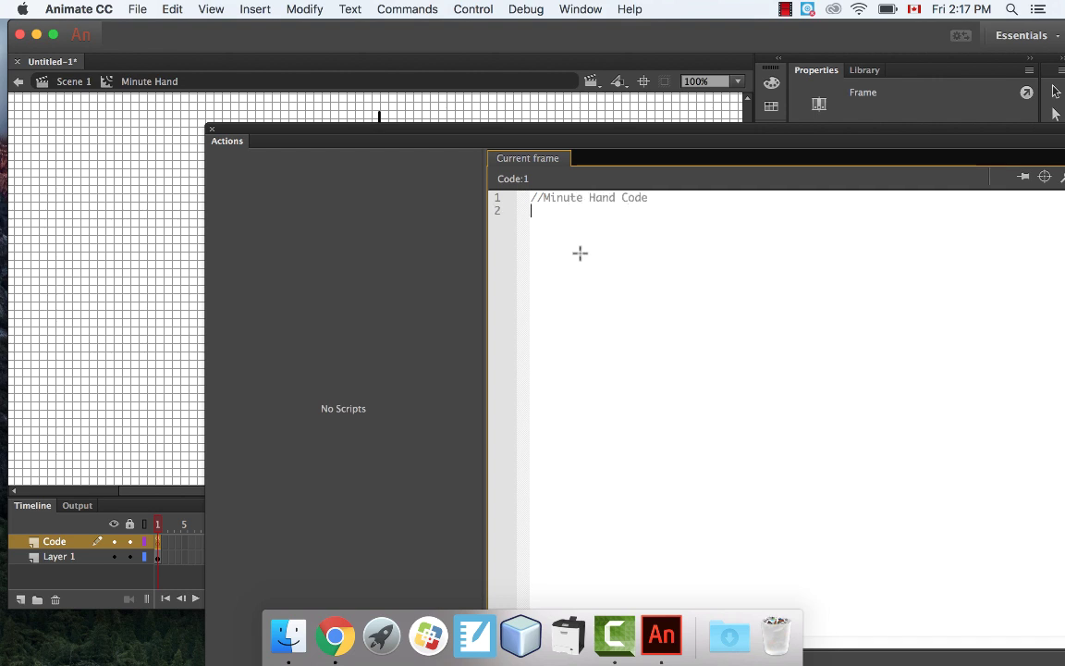
text(var myDate:)
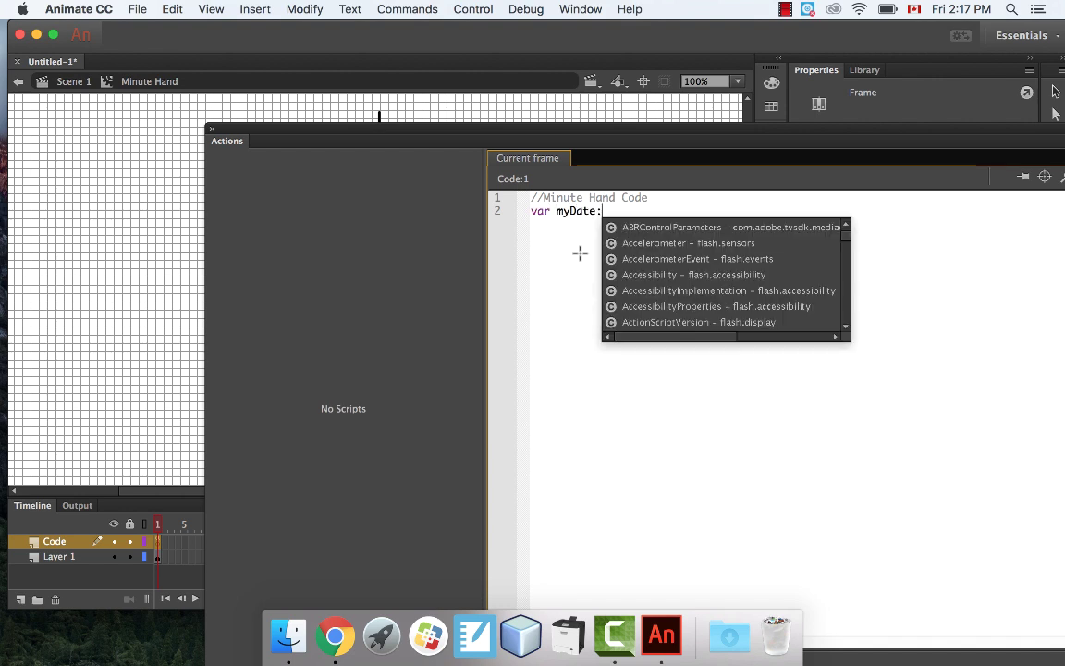
text(Date )
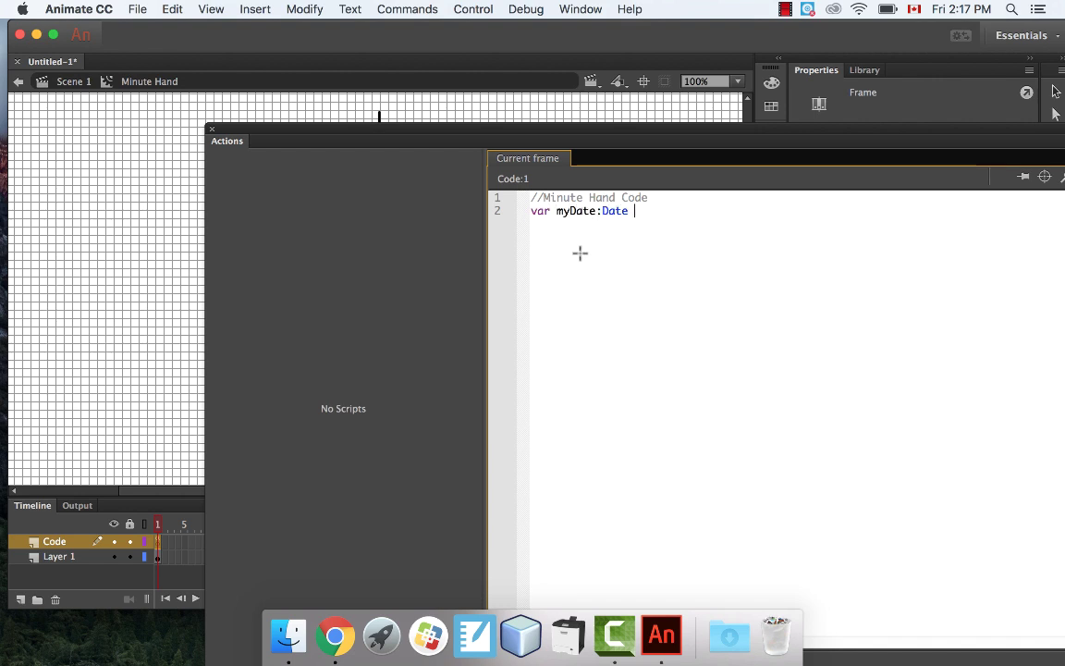
text(= new Date();)
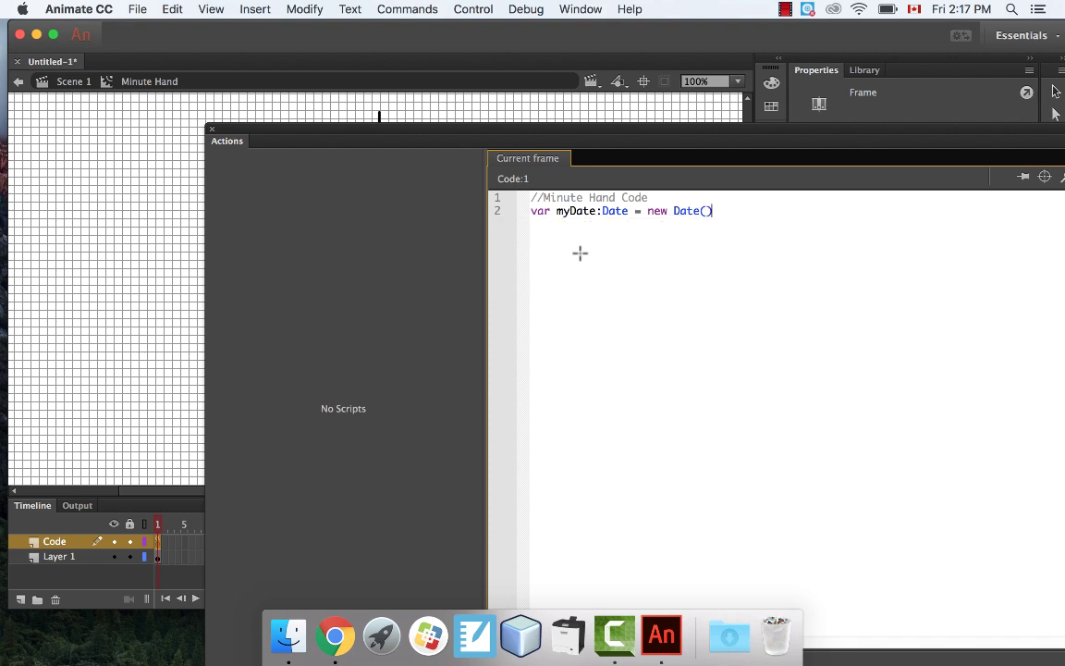
key(Return)
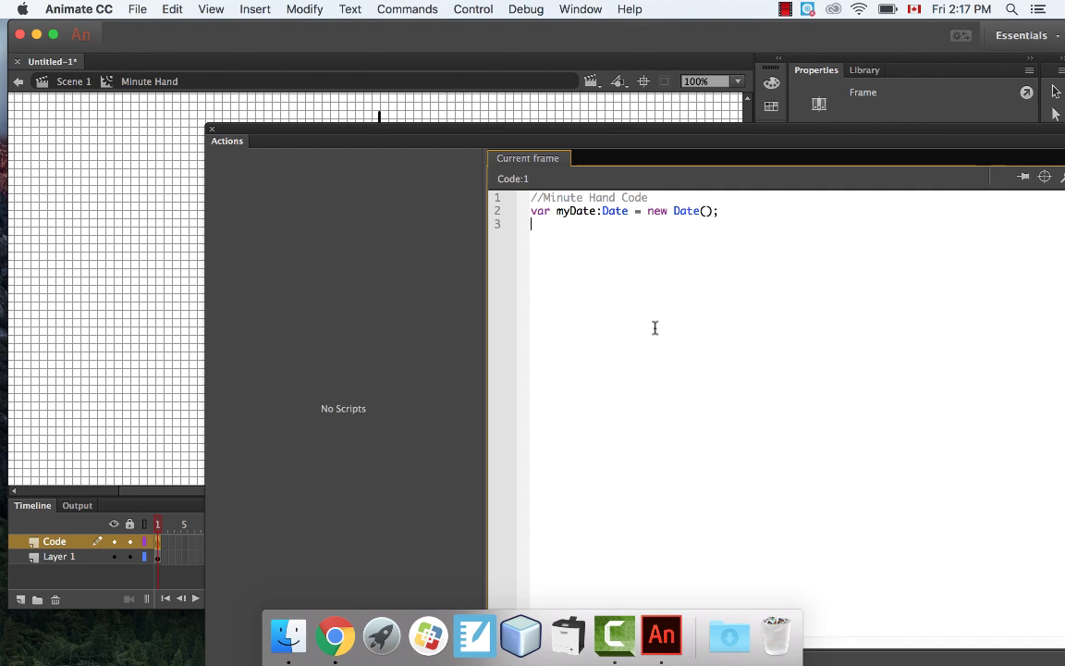
- Add the line "this.rotation = 6 * myDate.minutes;" to the frame 1 script and close the script editor
text(this.)
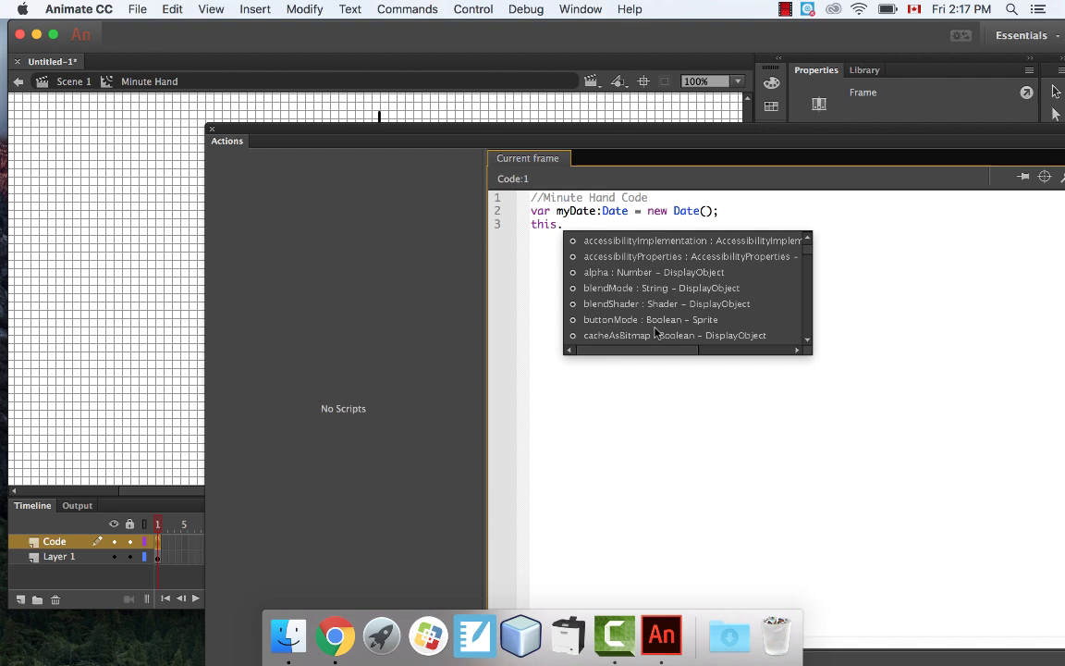
text(rottation )
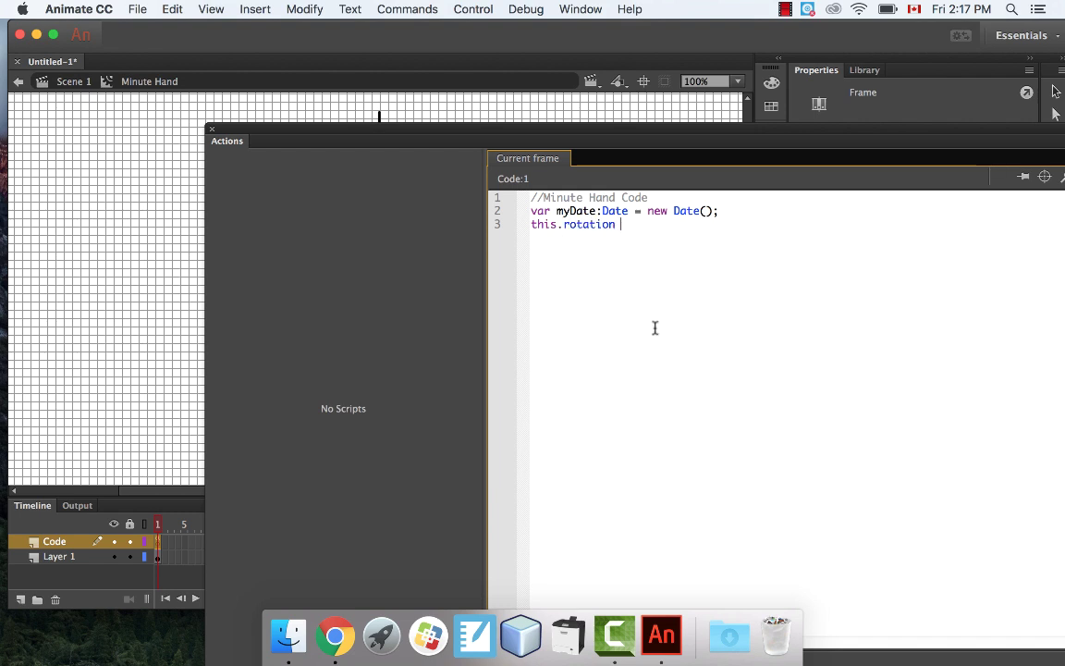
text(= 6 * myDate.minutes;)
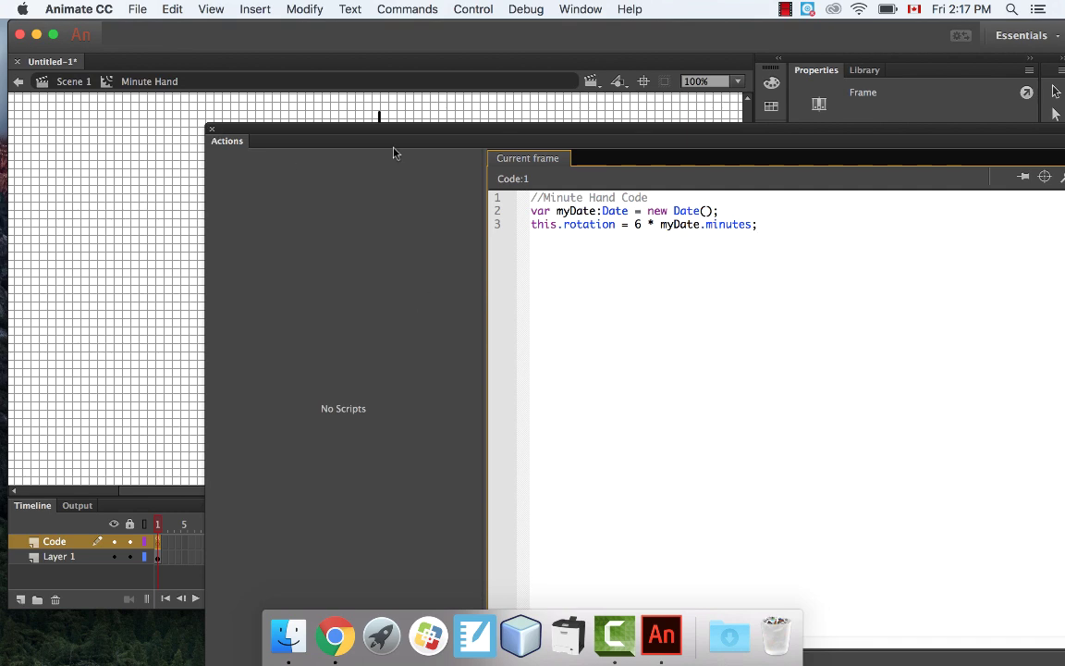
click(212, 130)
- Insert a blank keyframe at frame 2 of the Code layer
click(164, 546)
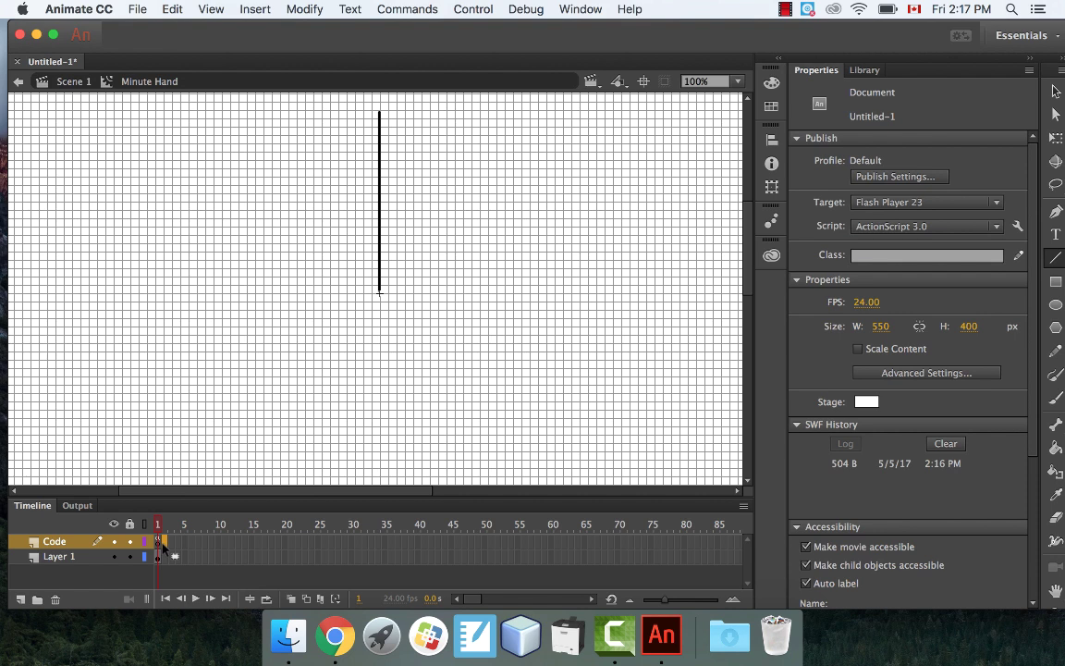
right_click(164, 547)
click(180, 593)
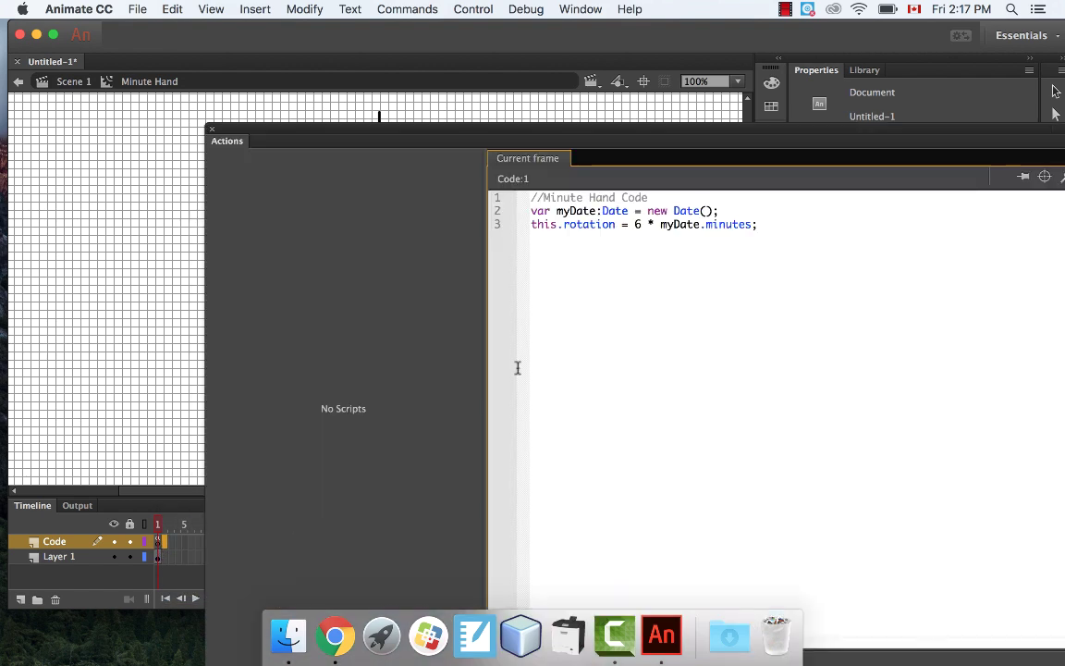
right_click(165, 546)
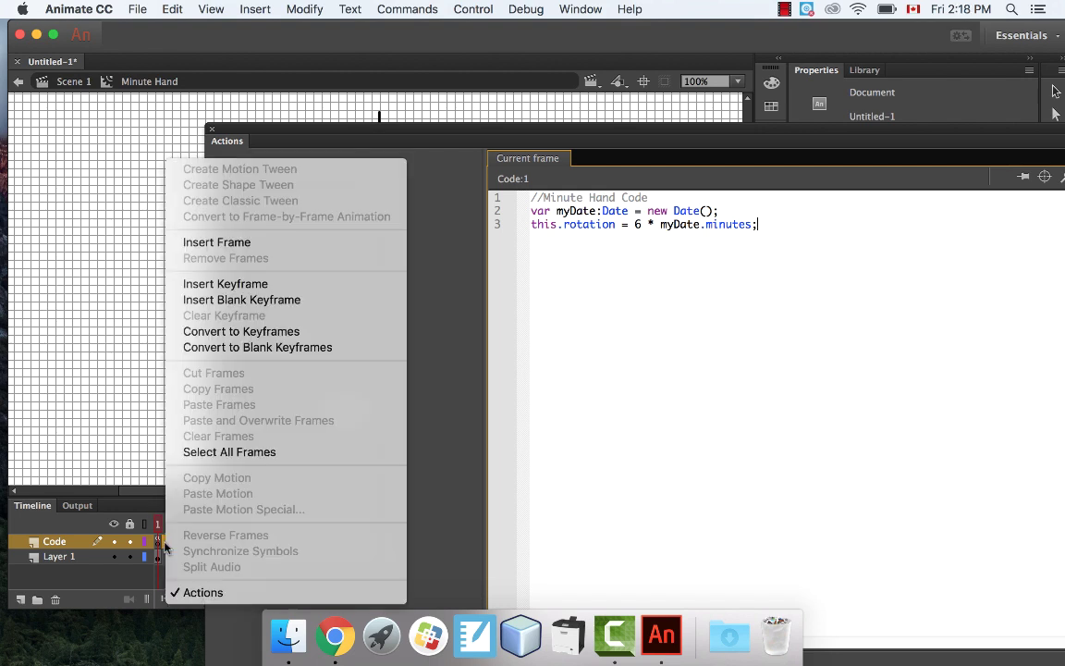
click(242, 300)
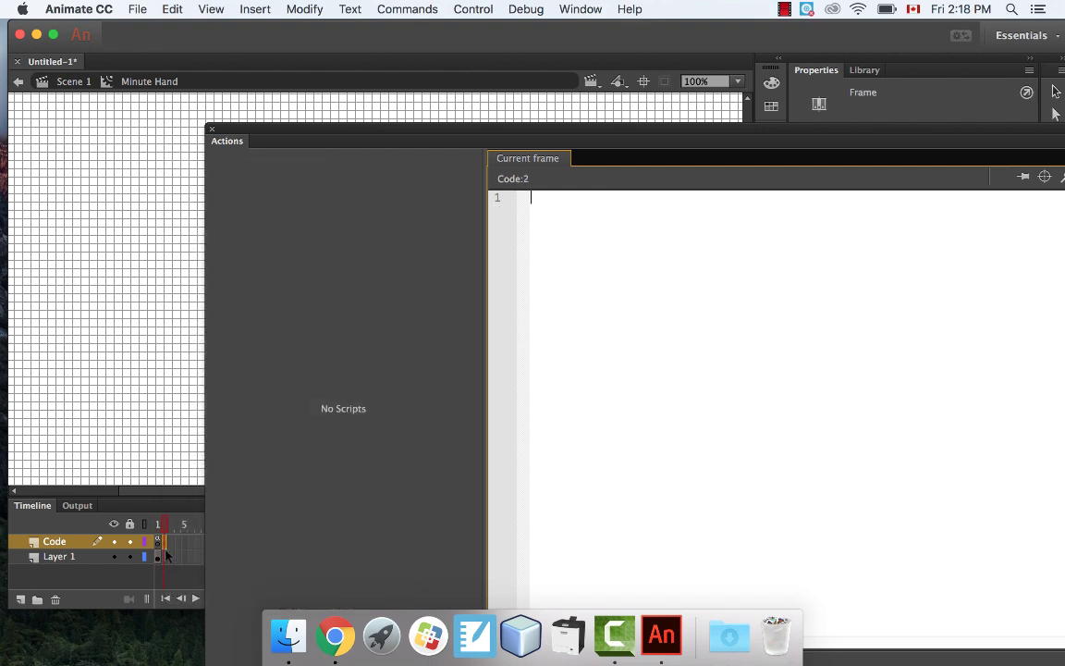
- Write the script "gotoAndPlay(1);" on frame 2 of the Code layer and close the script editor
click(167, 555)
right_click(167, 542)
text(gotoAndPlay(1);)
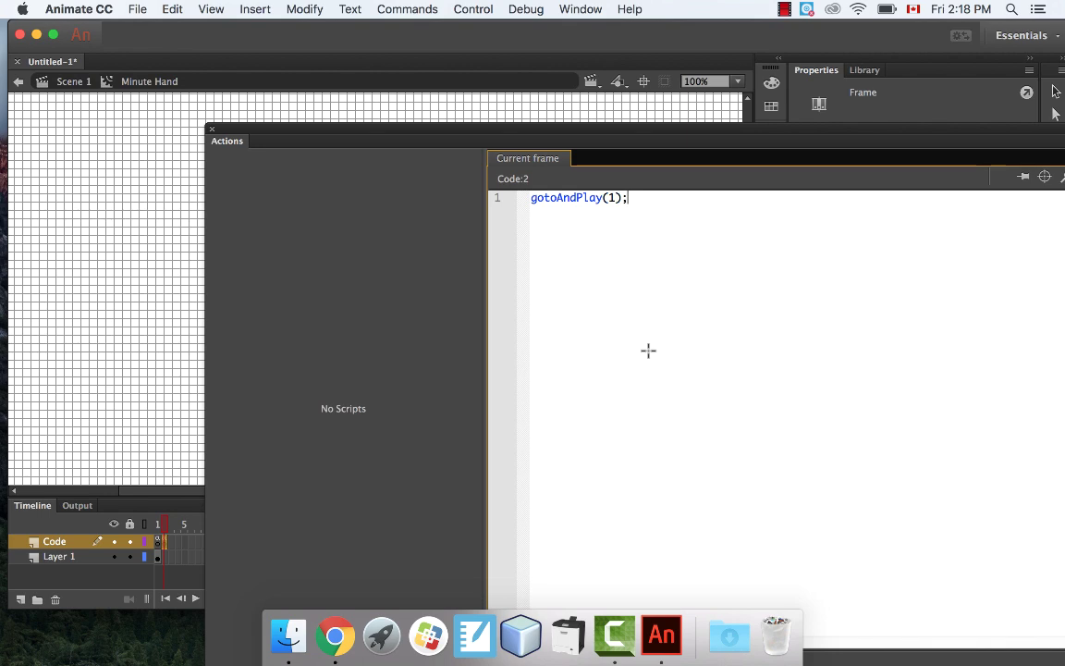
click(211, 129)
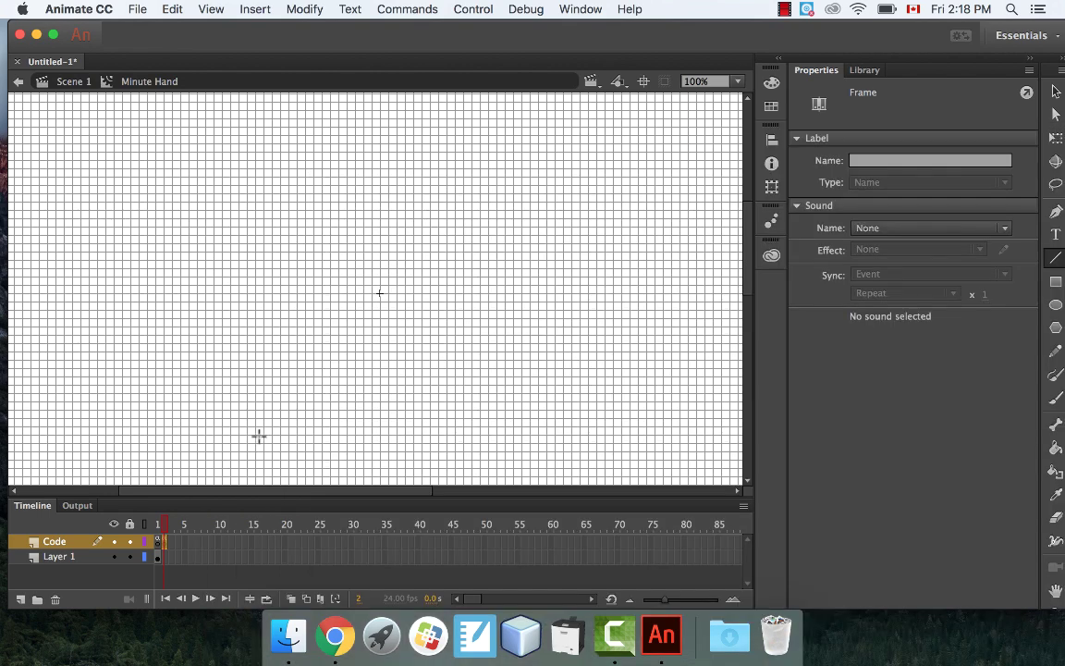
- Insert a frame at frame 2 of Layer 1 in the Minute Hand clip and return to Scene 1
click(195, 543)
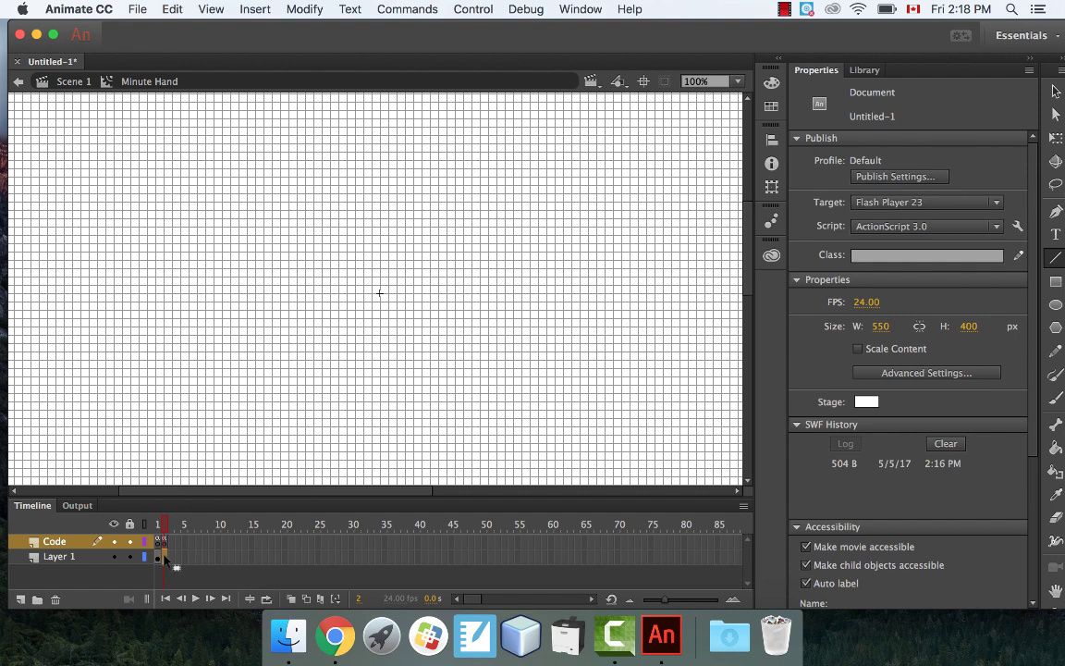
click(166, 558)
right_click(164, 556)
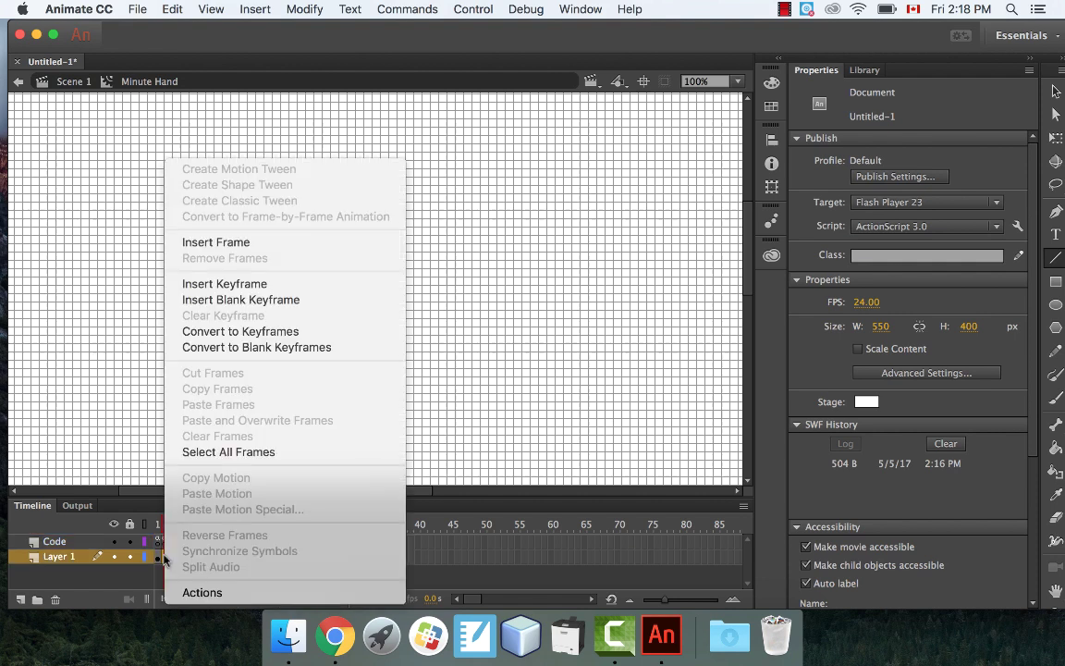
click(219, 244)
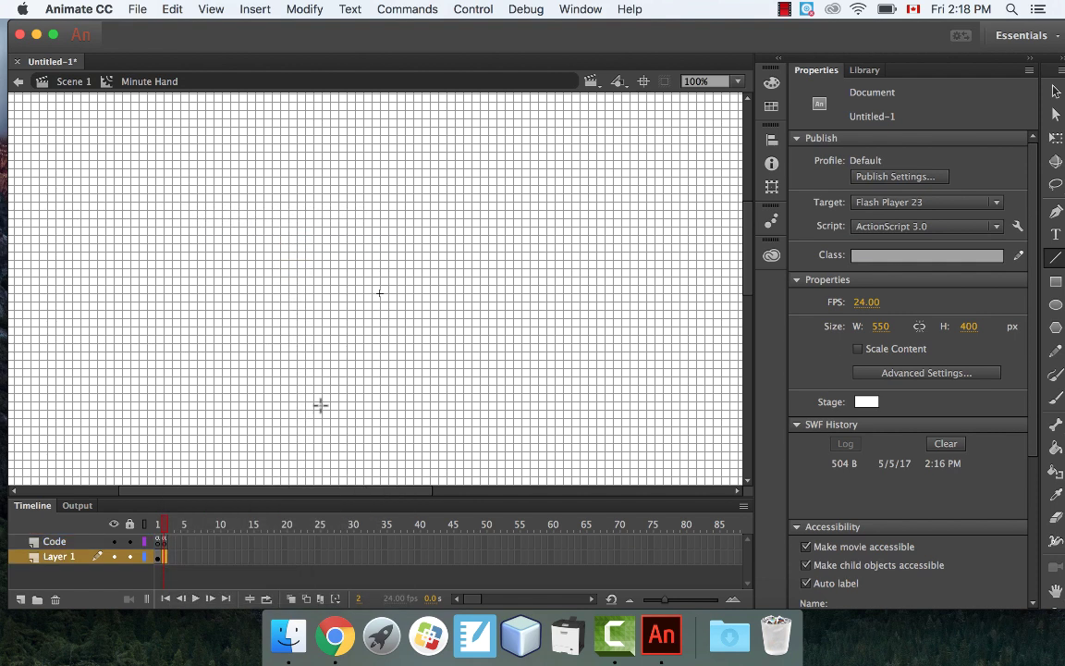
click(78, 82)
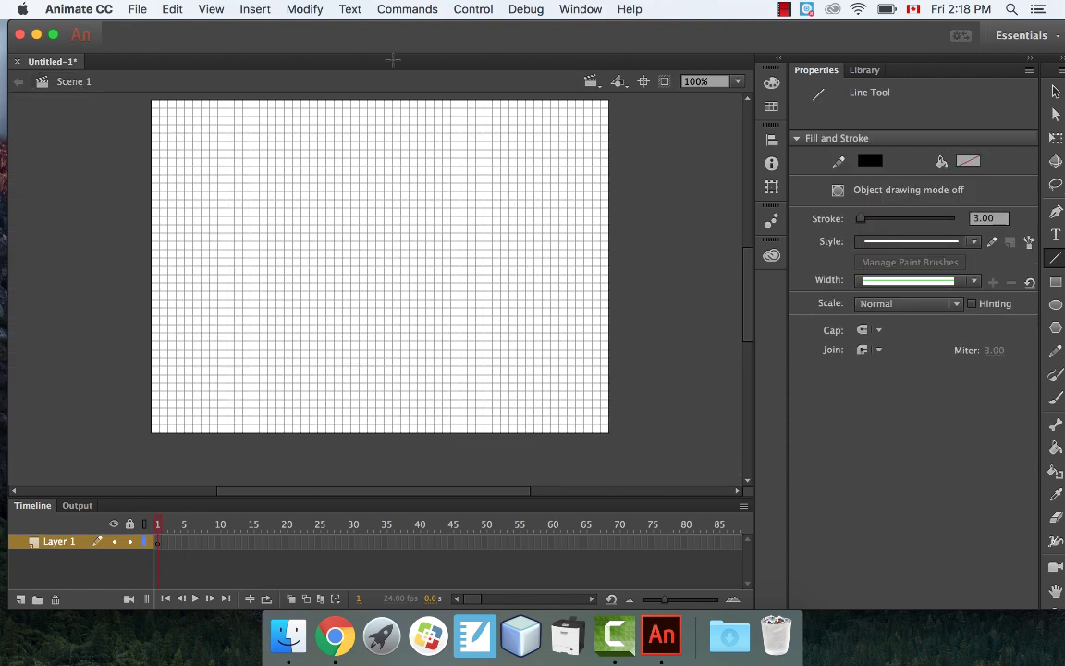
- Place the Minute Hand and Second Hand clips on the stage and align the second hand's lower end with the minute hand's
click(870, 72)
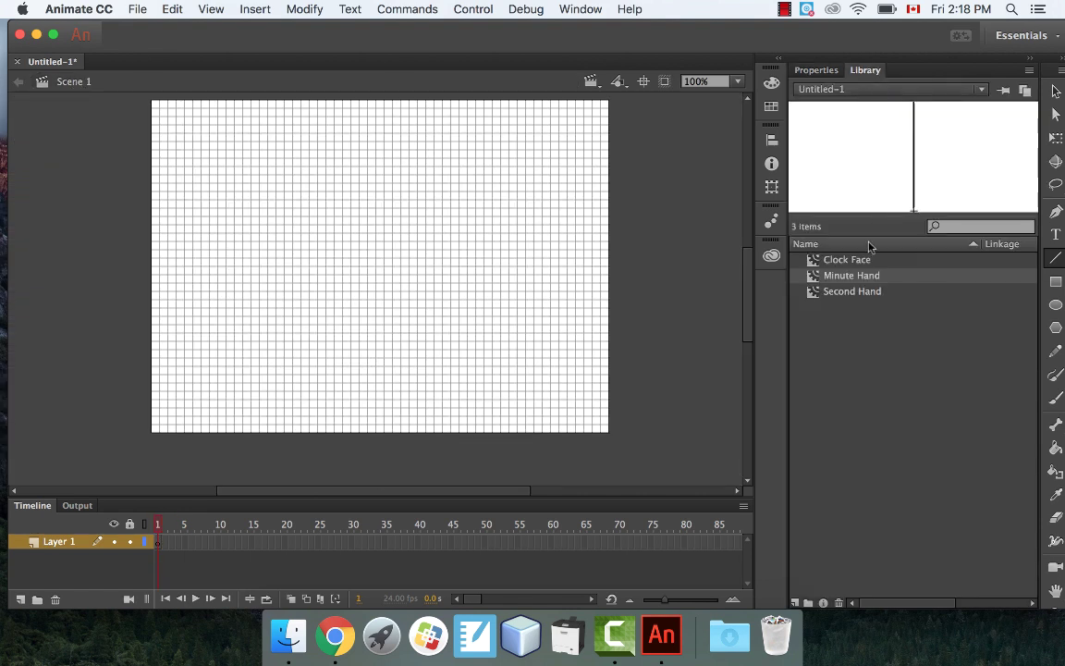
drag(845, 279, 371, 267)
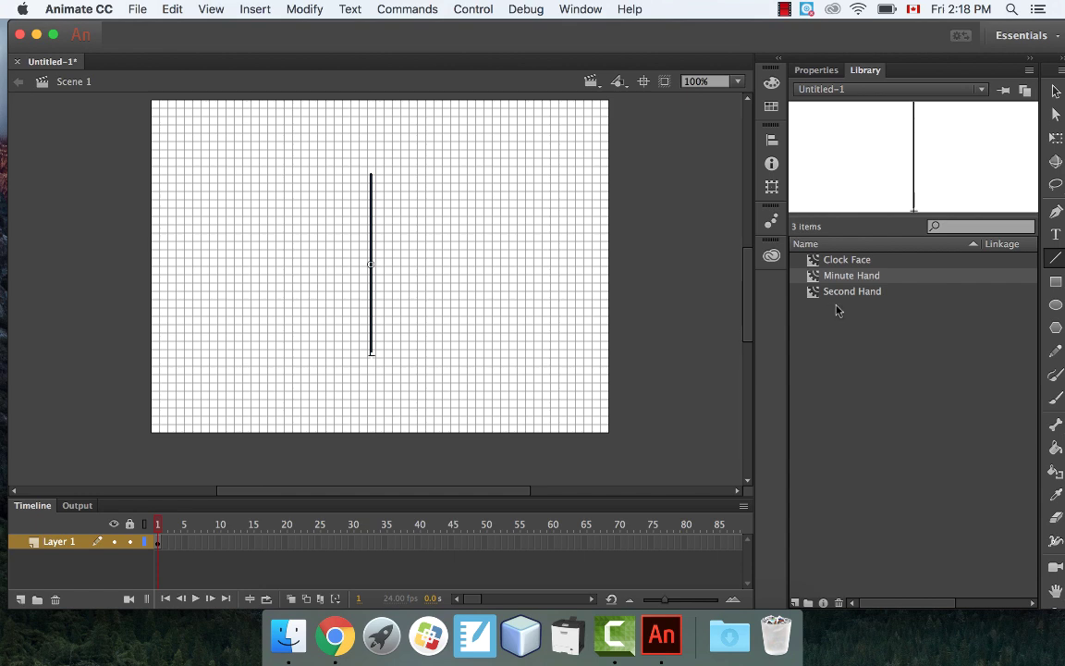
drag(844, 291, 373, 280)
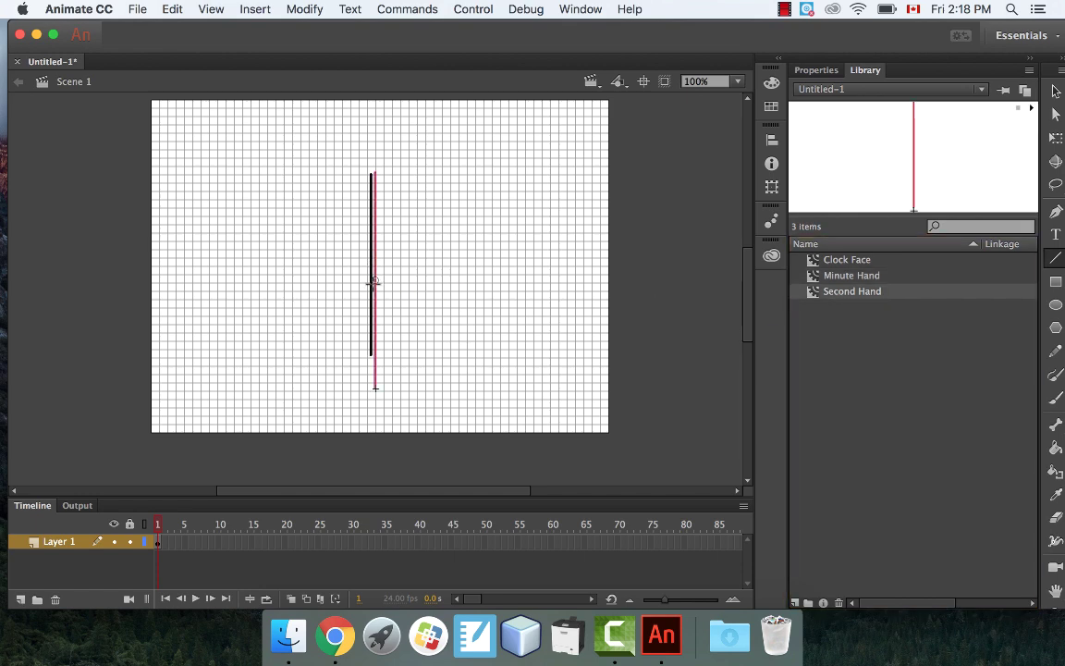
key(v)
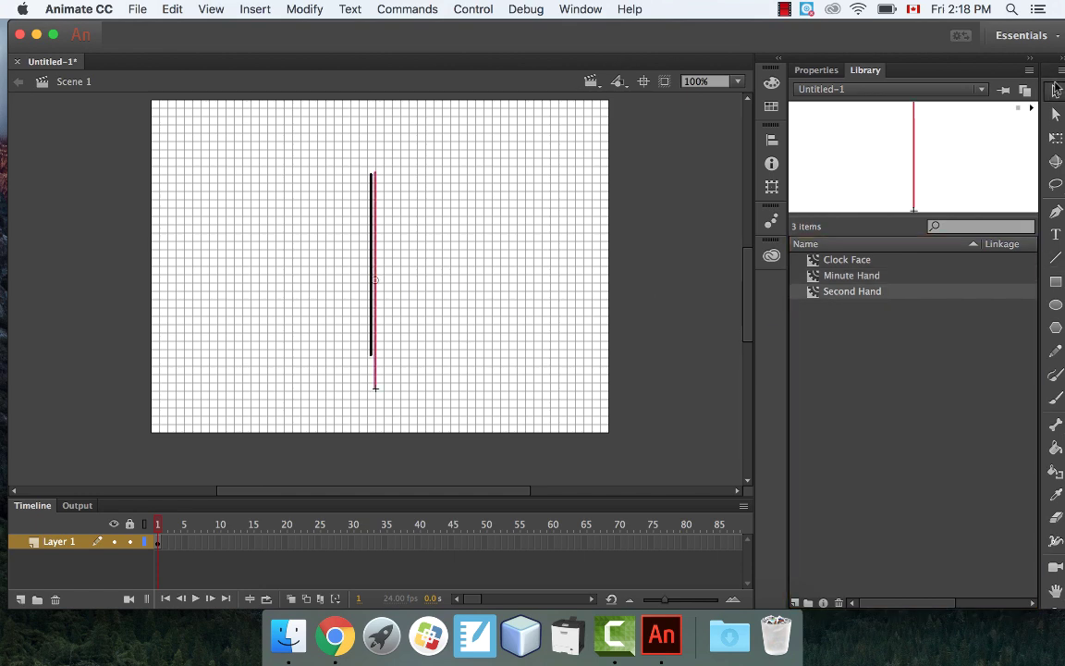
drag(374, 218, 374, 186)
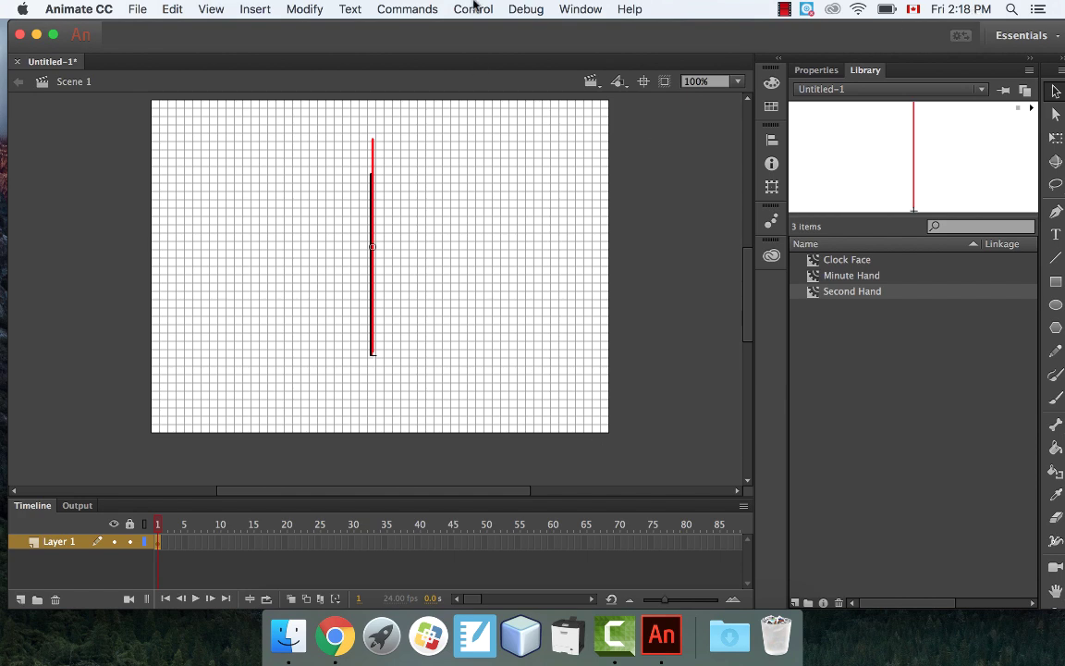
- Test the movie to check how both hands rotate, and delete both hand instances from the stage
click(473, 8)
click(490, 132)
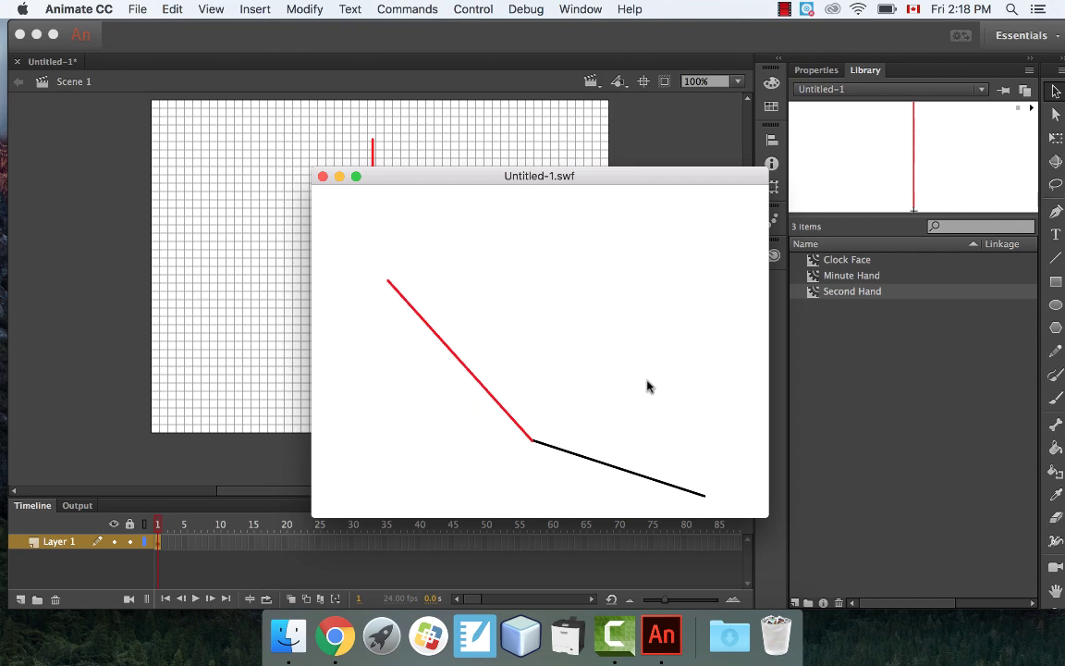
click(323, 177)
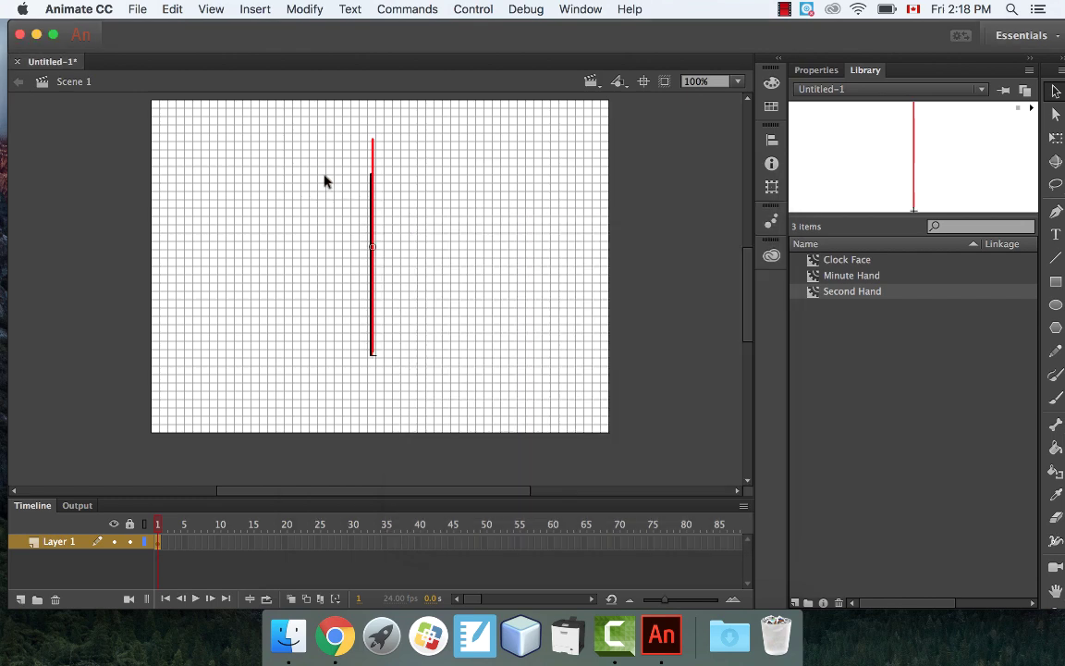
drag(444, 121, 282, 418)
key(Delete)
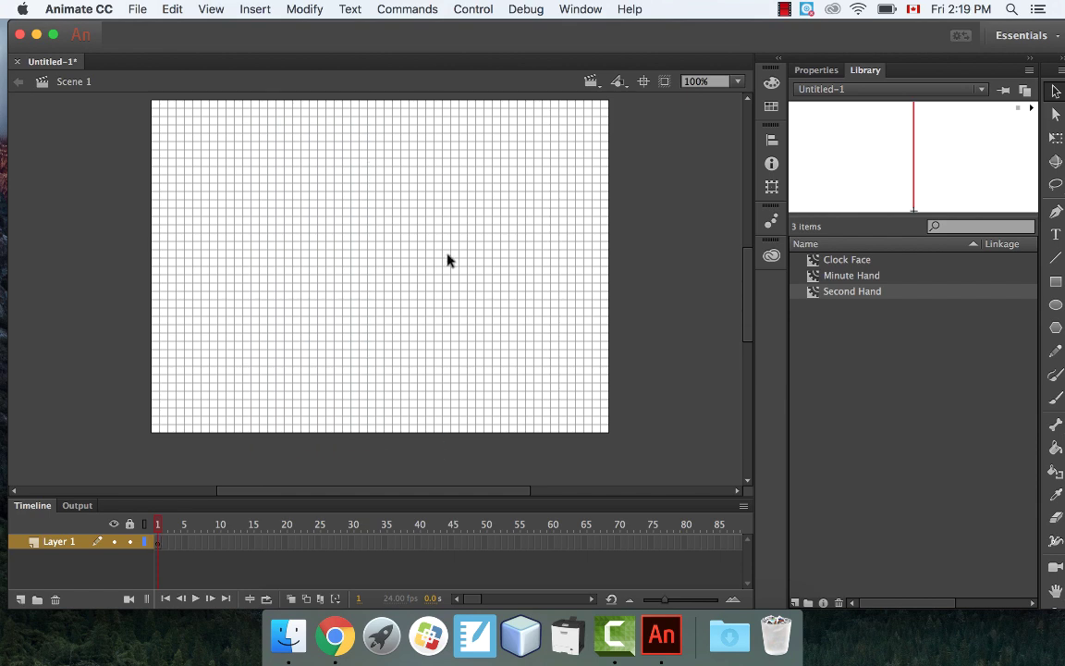
- Create a new movie clip symbol named "Hour Hand"
click(307, 8)
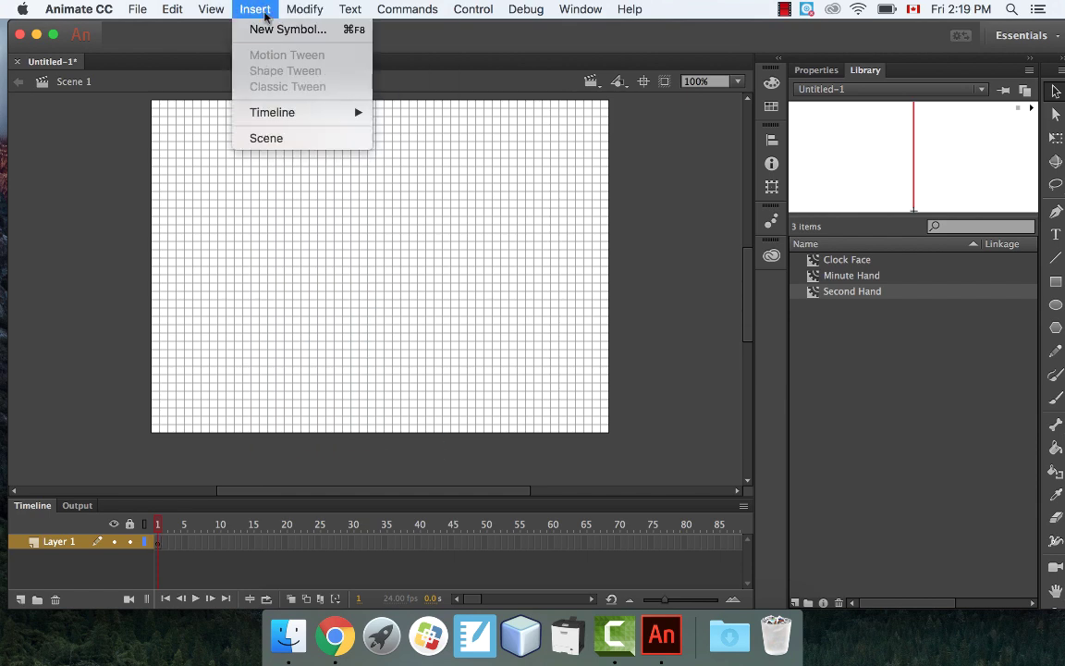
click(254, 30)
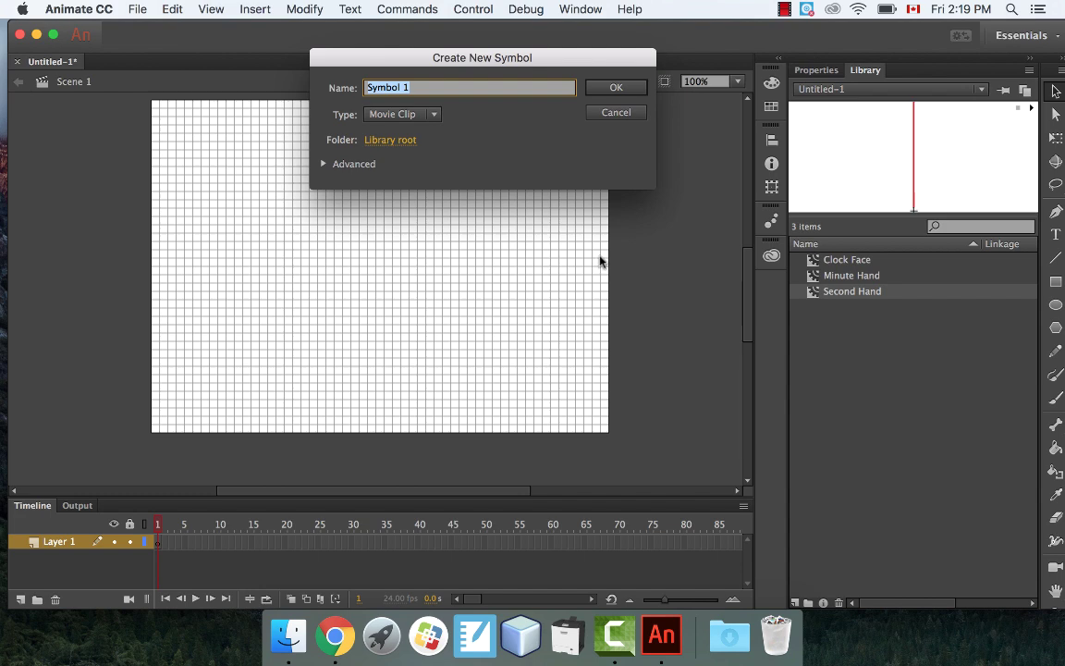
text(Hour Hand)
key(Return)
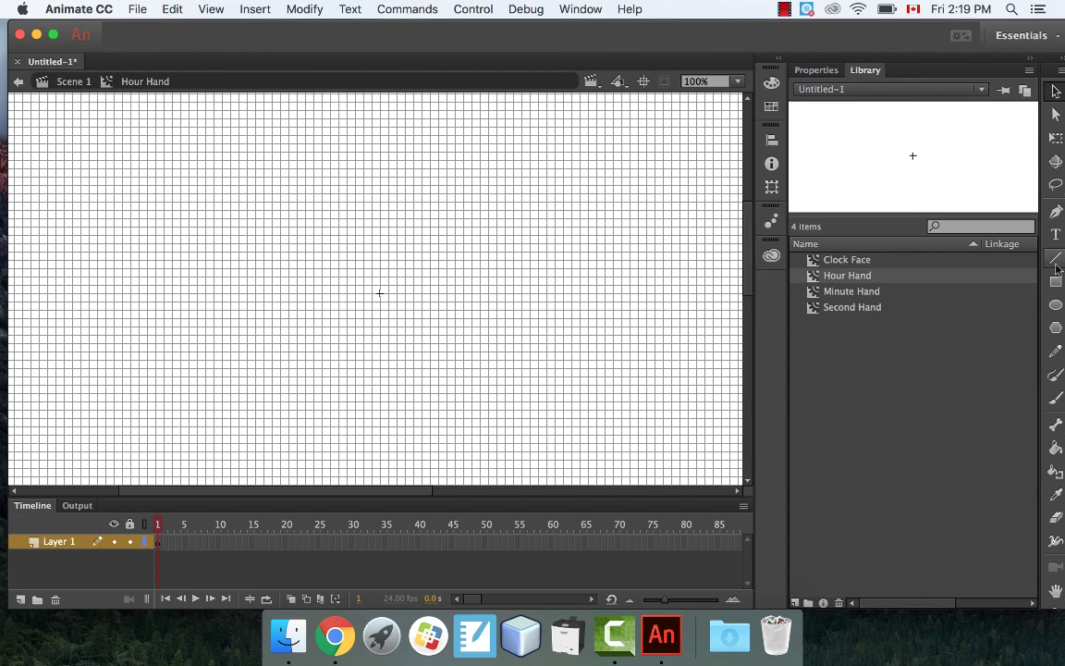
- Draw a short vertical black line with a stroke of 8.85 upward from the Hand clip's registration point
click(817, 69)
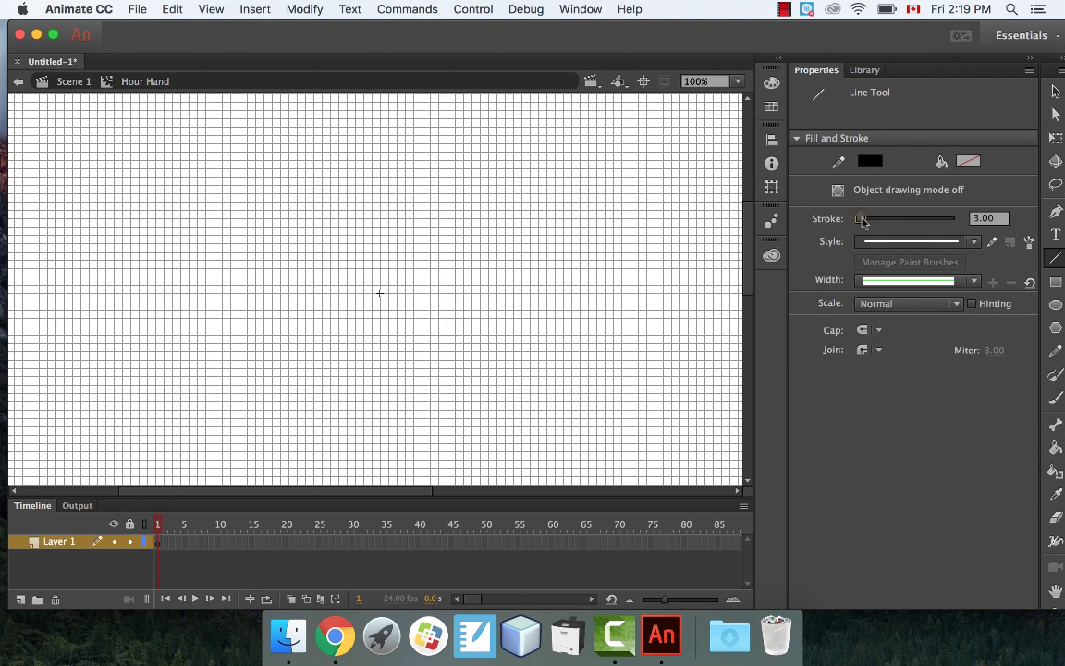
drag(862, 222, 866, 223)
drag(378, 292, 378, 202)
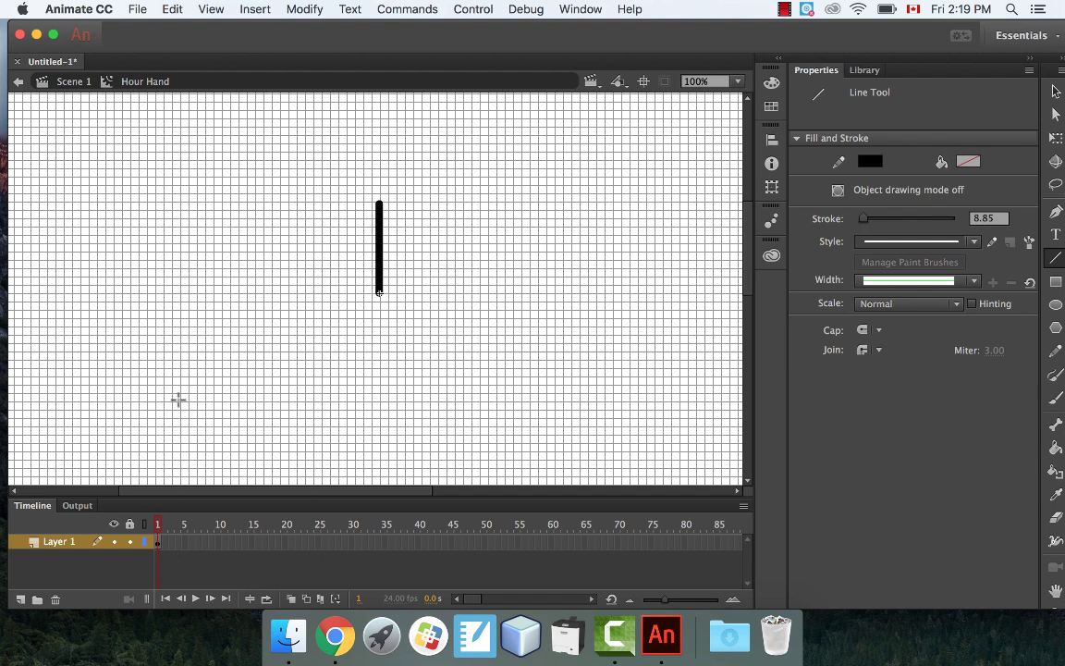
- Add a layer named "Code" above Layer 1 in the Hour Hand clip
click(19, 599)
click(67, 545)
double_click(67, 542)
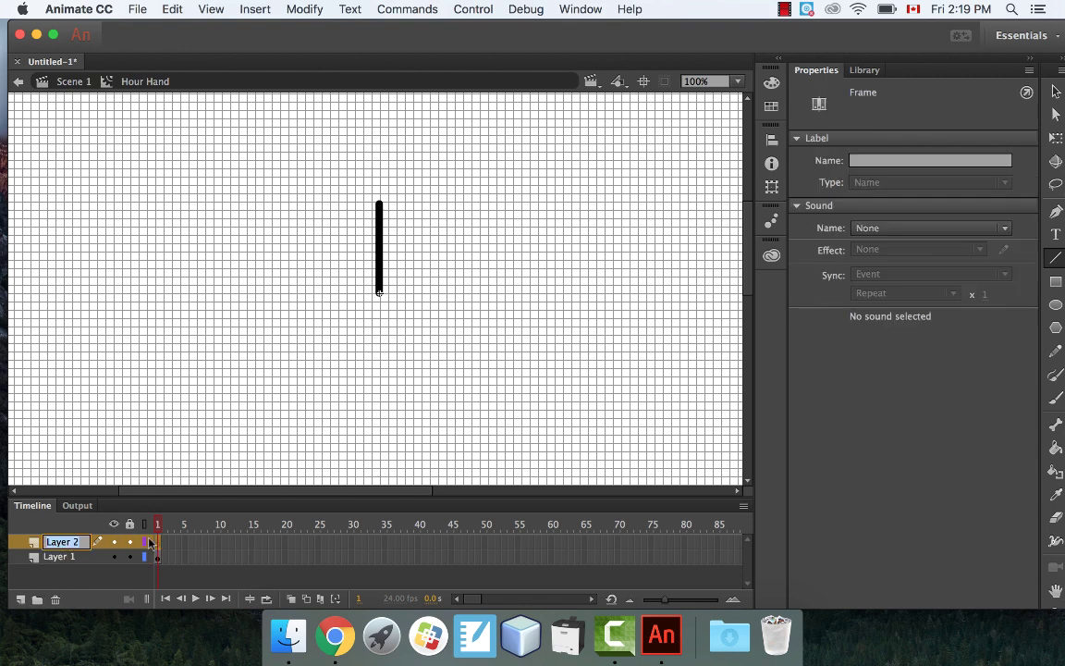
text(Code)
key(Return)
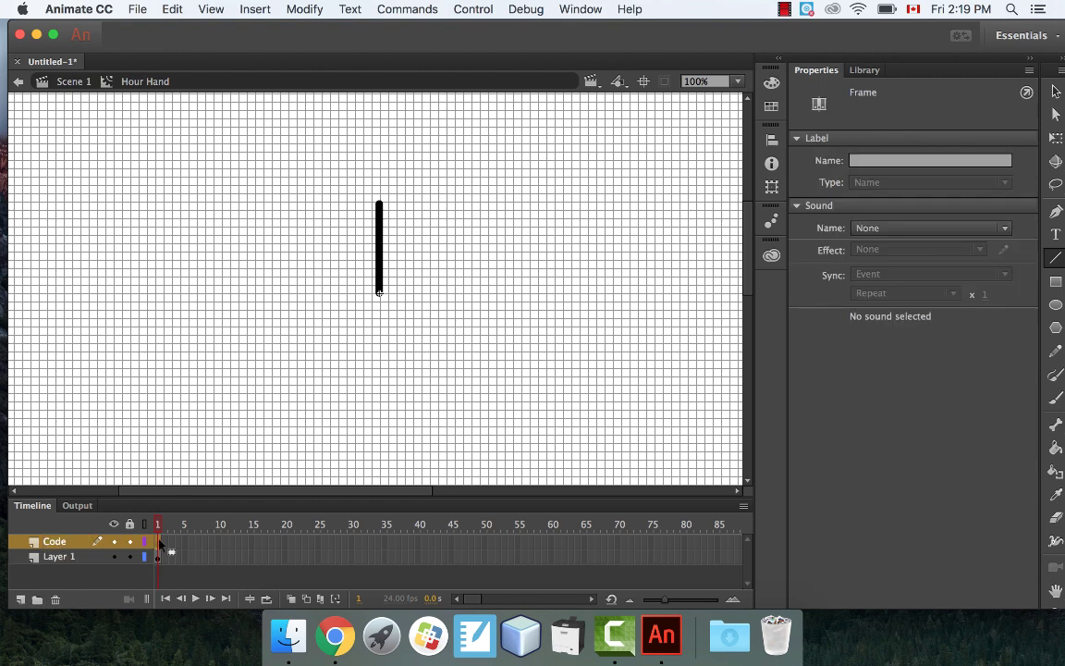
- Start the script on frame 1 of the Code layer with "//Hour Hand Code" and "var myDate:Date = new Date();"
right_click(159, 547)
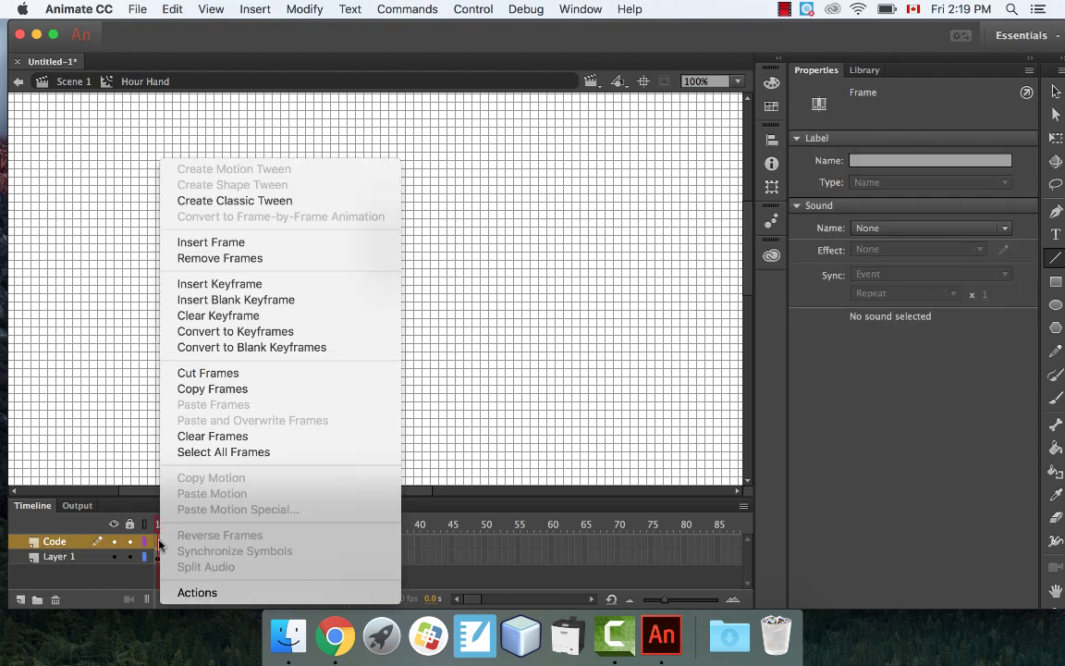
click(195, 593)
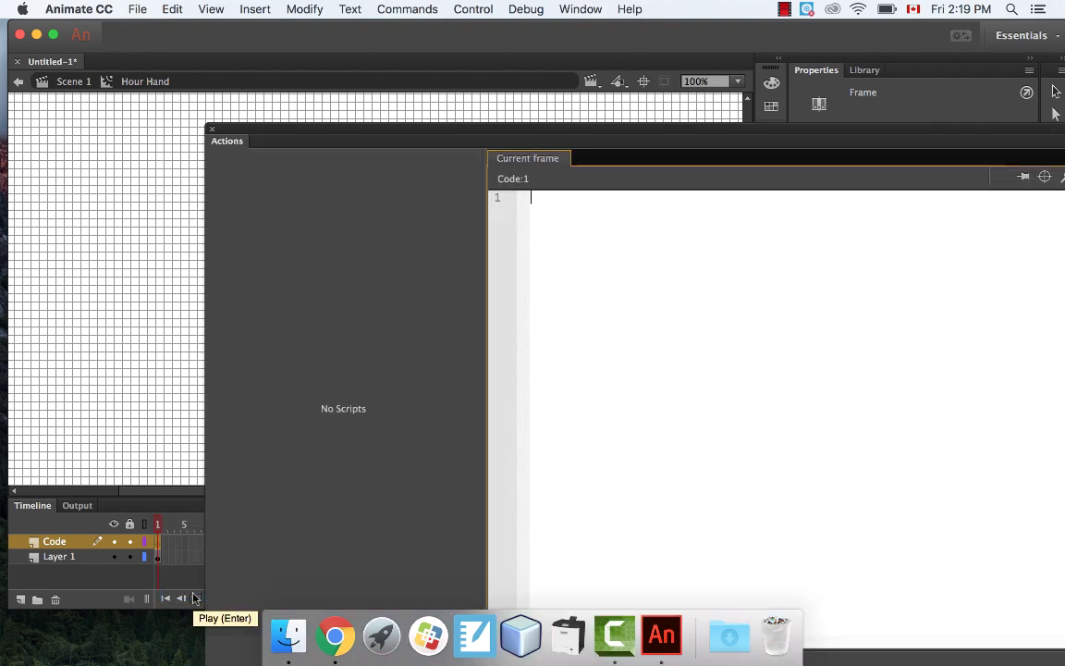
text(//Hour Ho)
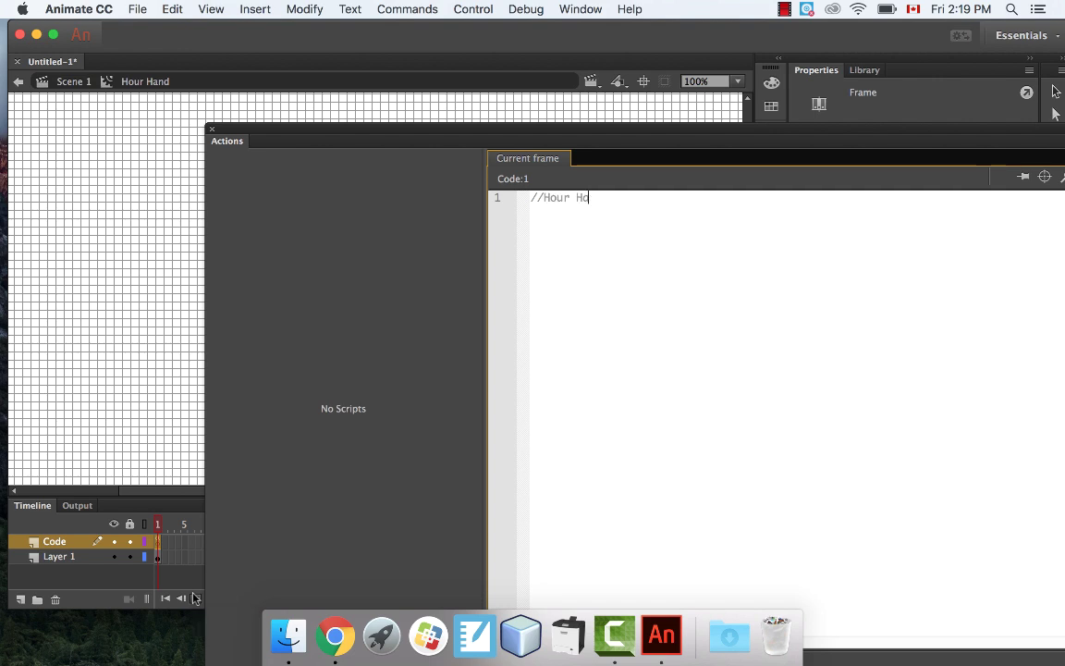
text(nd Code)
text(var my)
text(Date:)
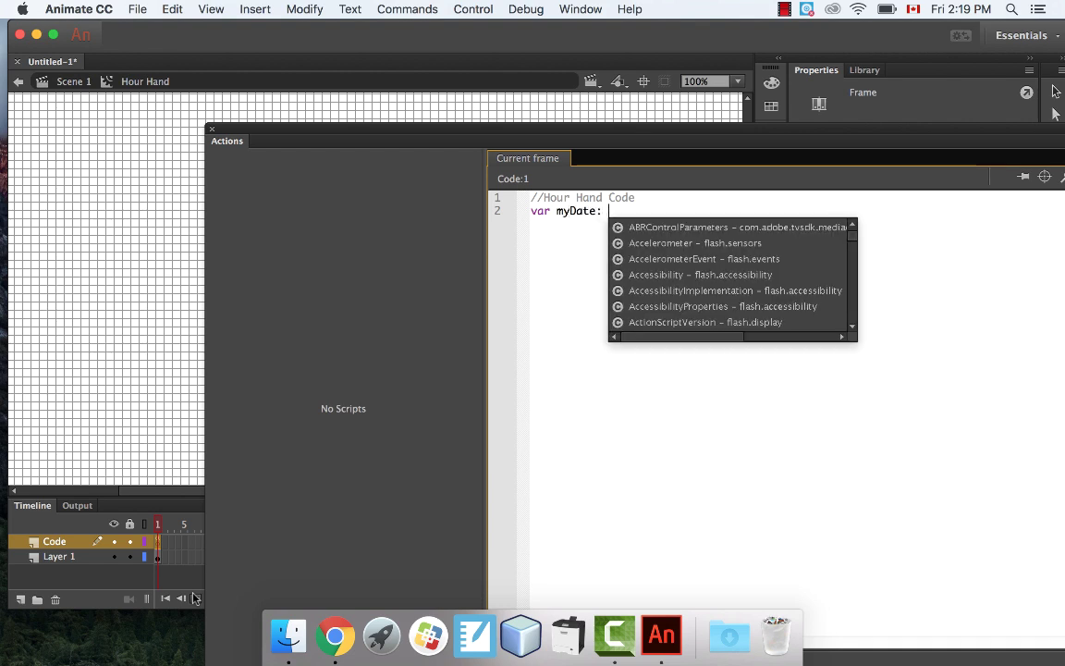
key(Escape)
text(Date )
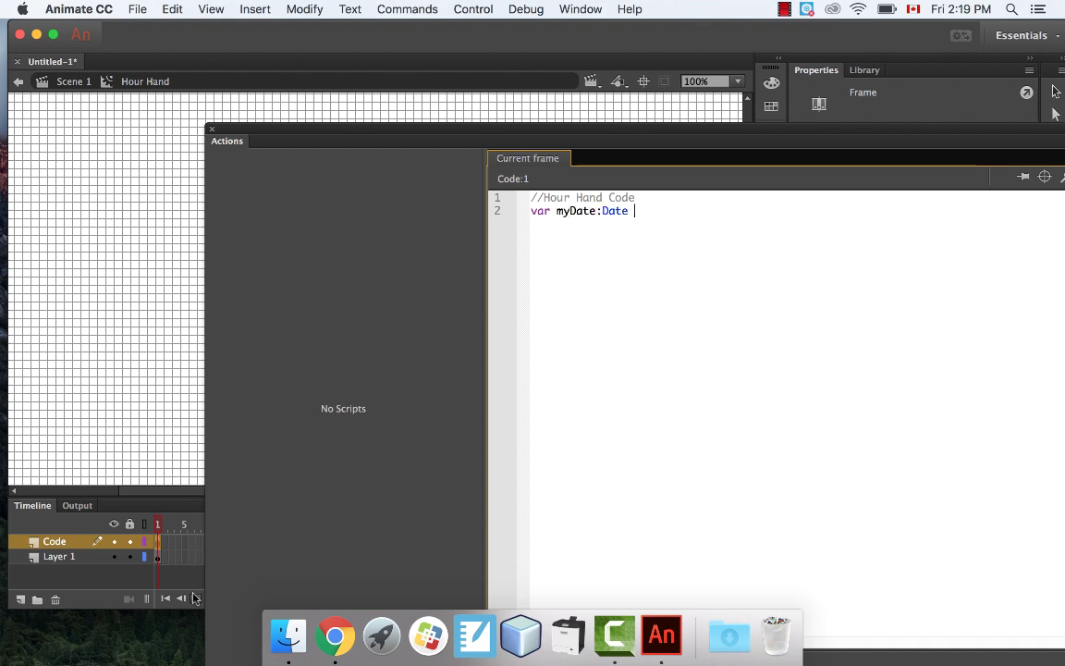
text(= new Date();)
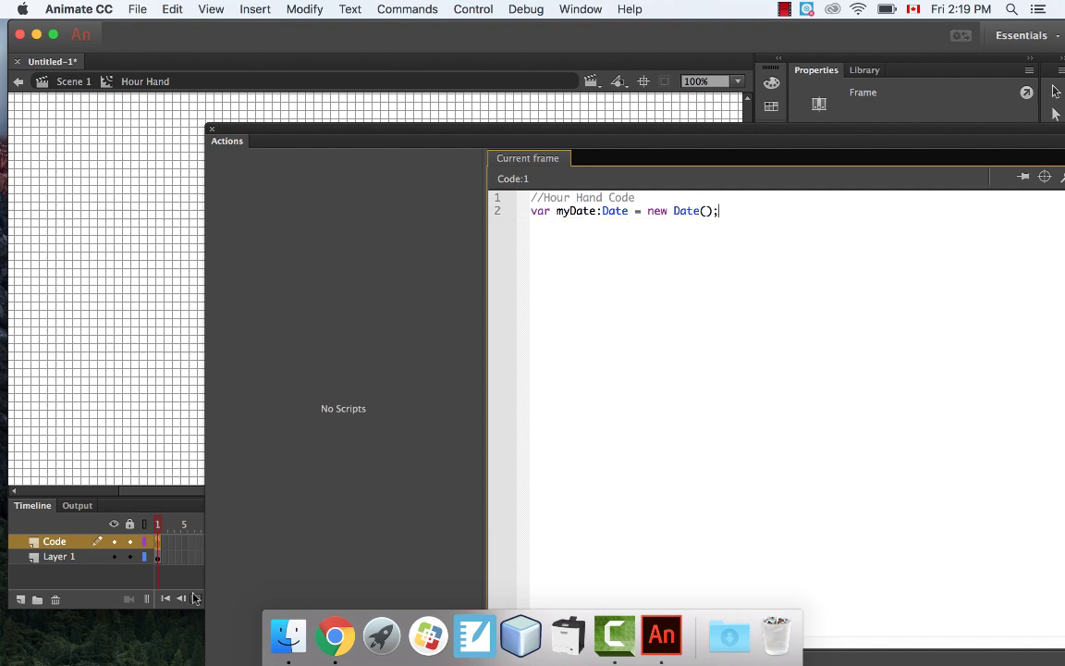
- Add the line "this.rotation = 30 * myDate.hours + myDate.minutes / 2;" to the frame 1 script and close the script editor
key(Return)
text(this.rota)
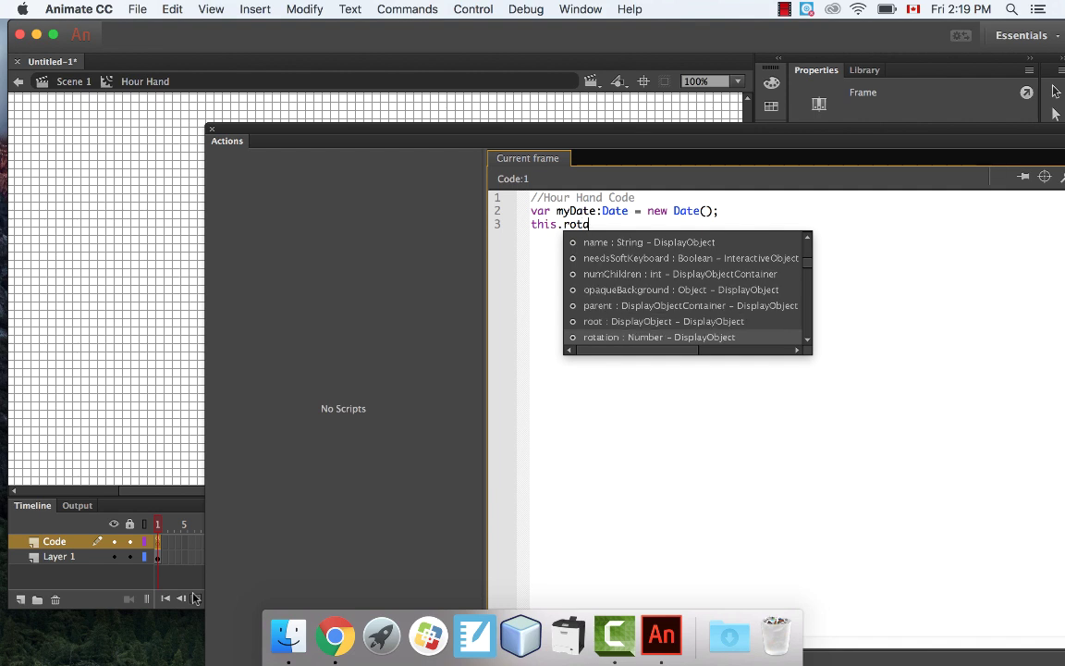
text(tion =)
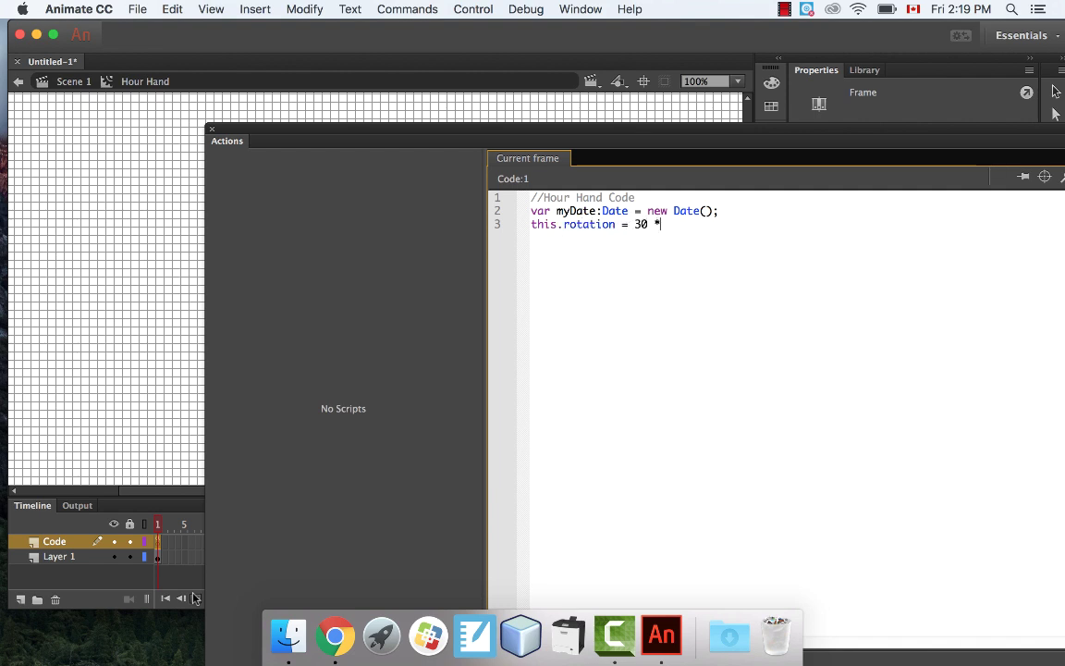
text( 30 * myDate)
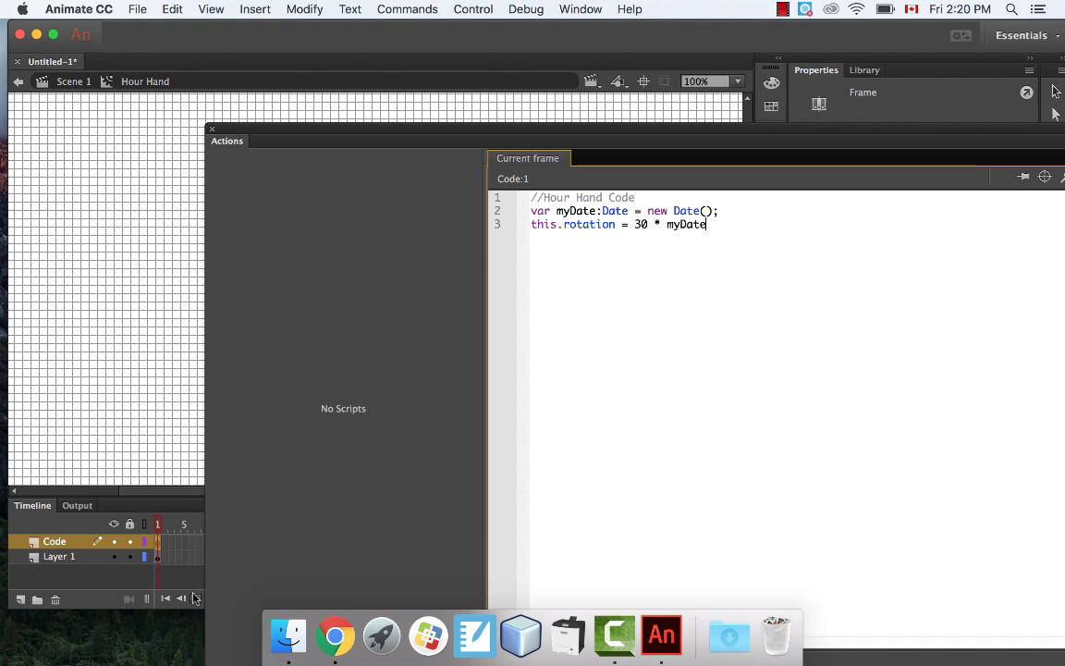
text(.)
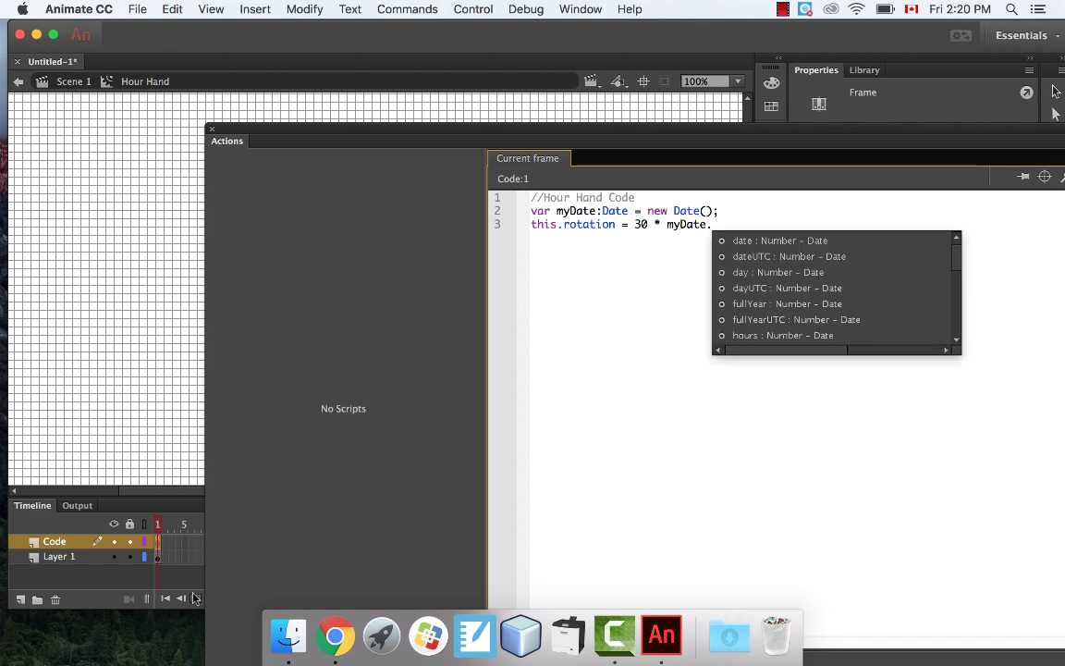
text(hours)
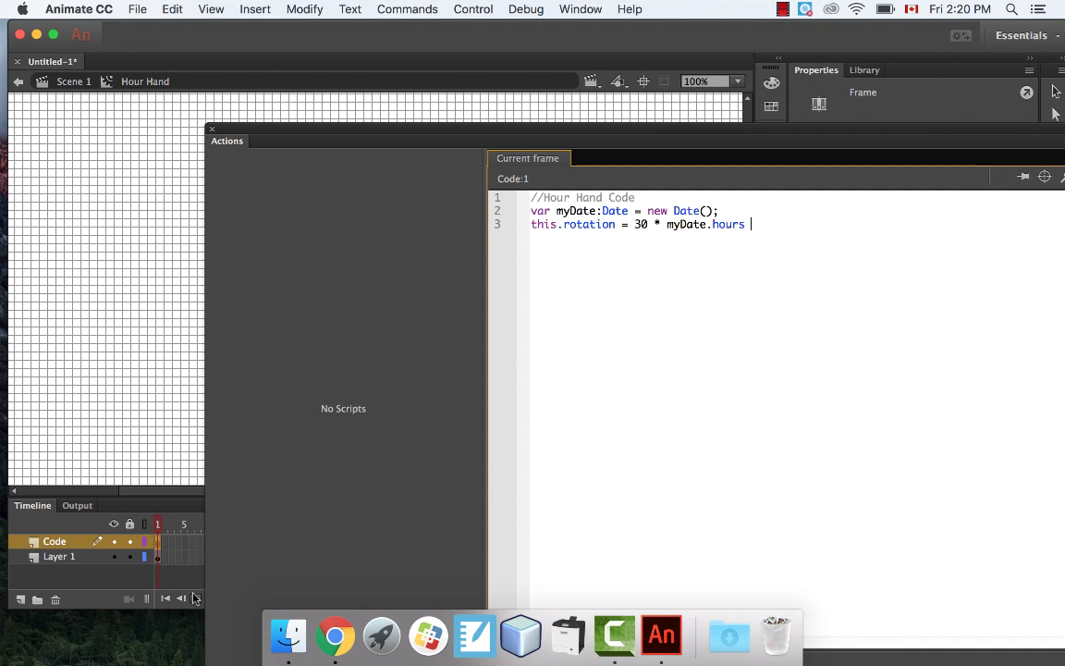
click(705, 9)
click(744, 45)
text(.)
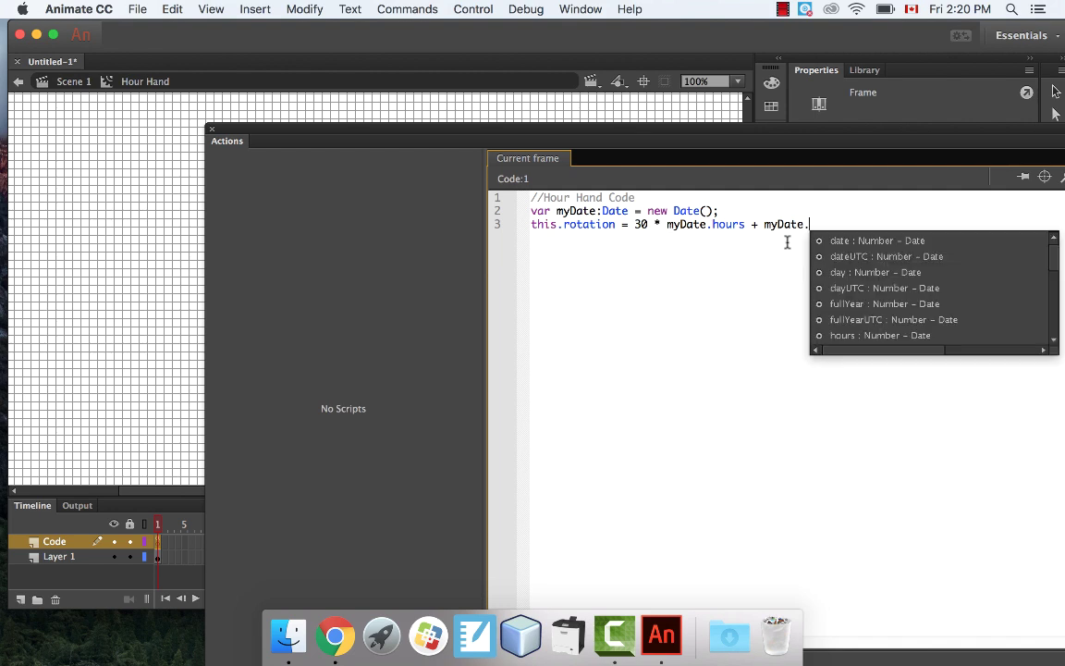
text(minutes / 2;)
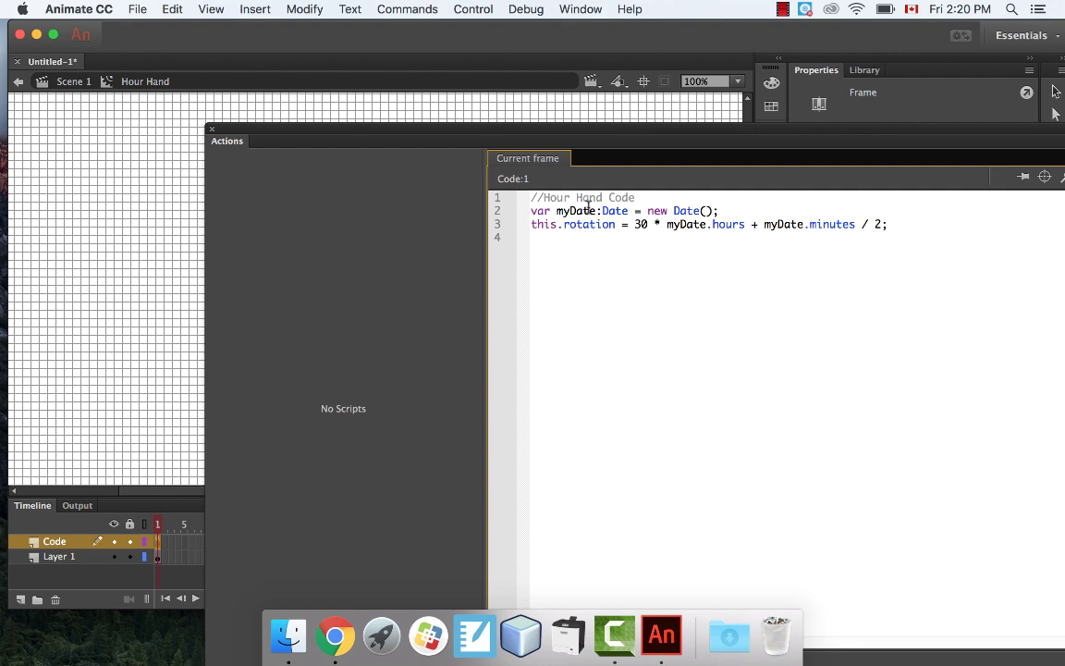
click(212, 129)
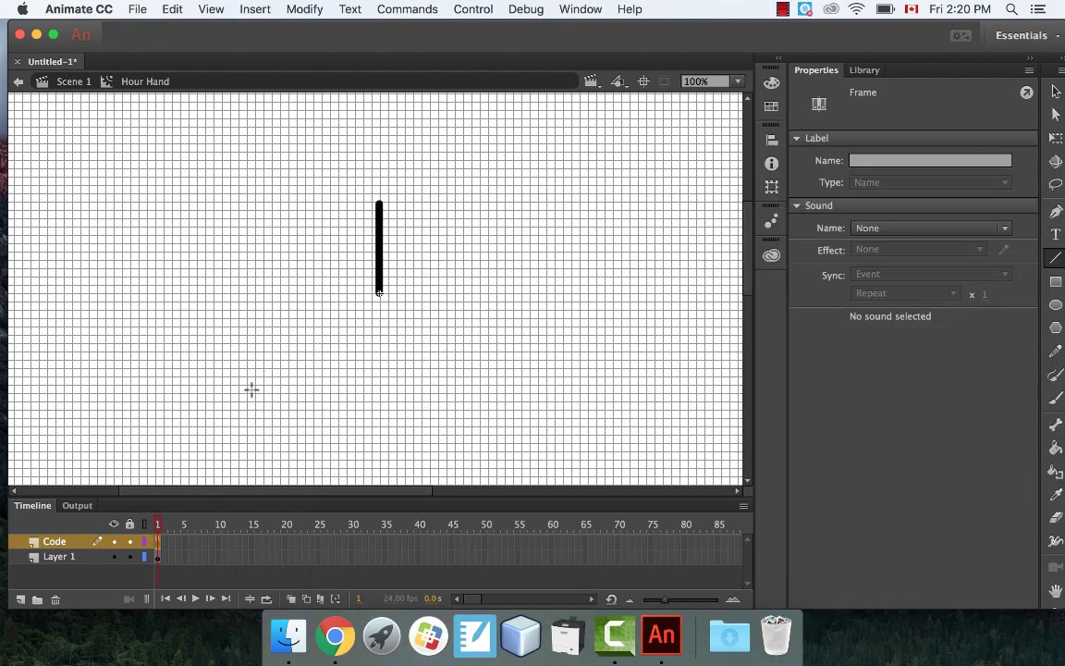
- Insert a blank keyframe at frame 2 of the Hour Hand clip's Code layer
right_click(161, 541)
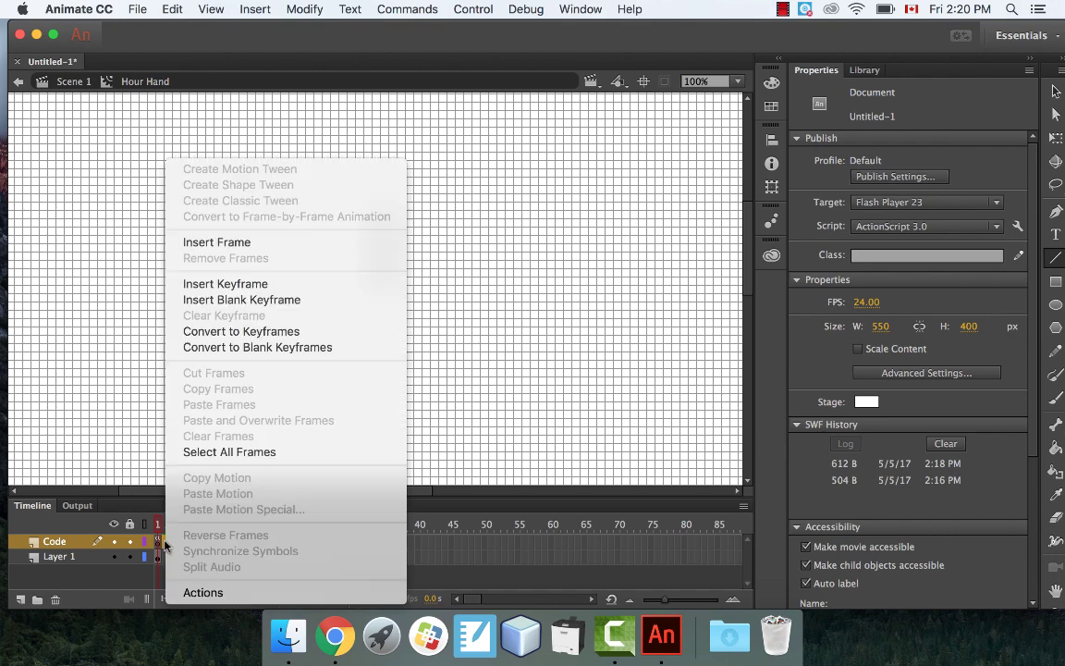
click(218, 301)
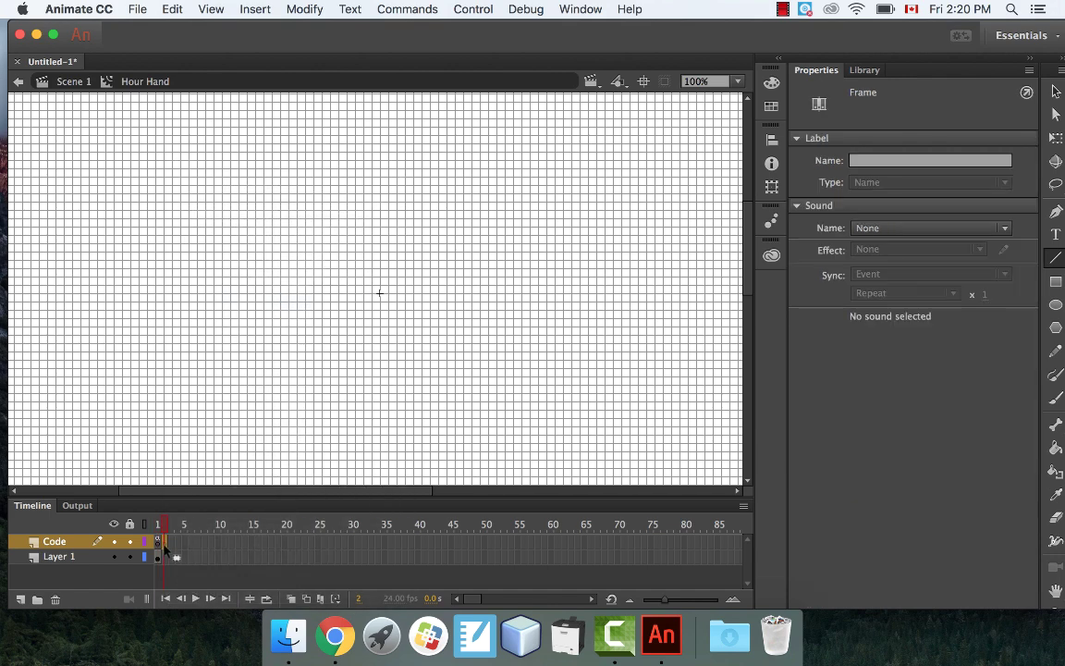
- Add the script "gotoAndPlay(1);" to frame 2 of the Hour Hand clip's Code layer and close the script editor
right_click(166, 543)
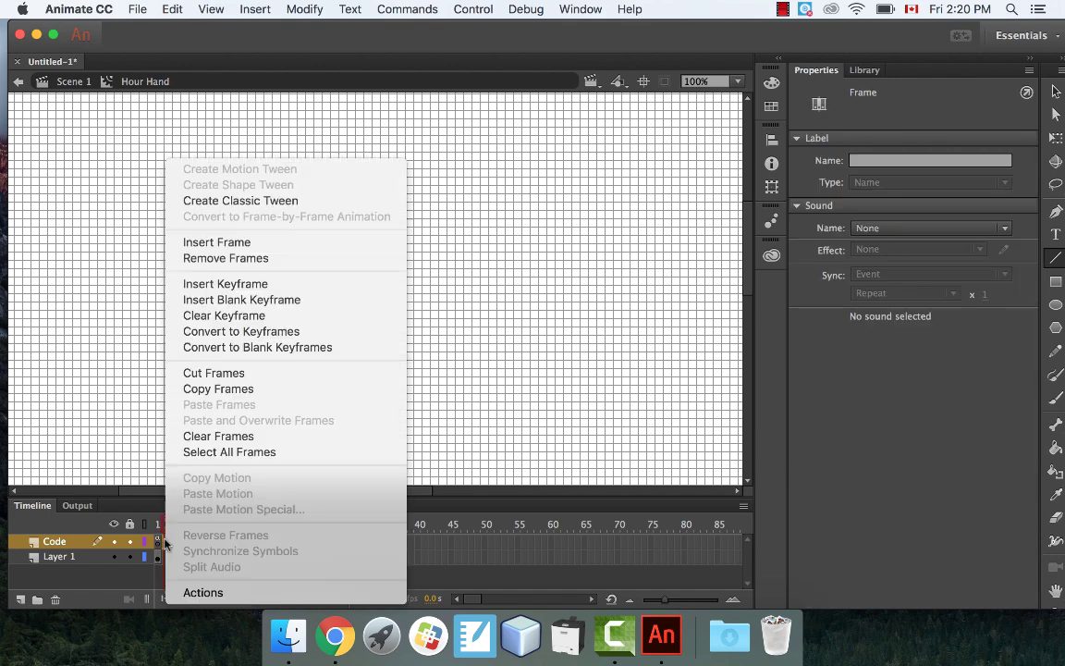
click(192, 590)
text(goto)
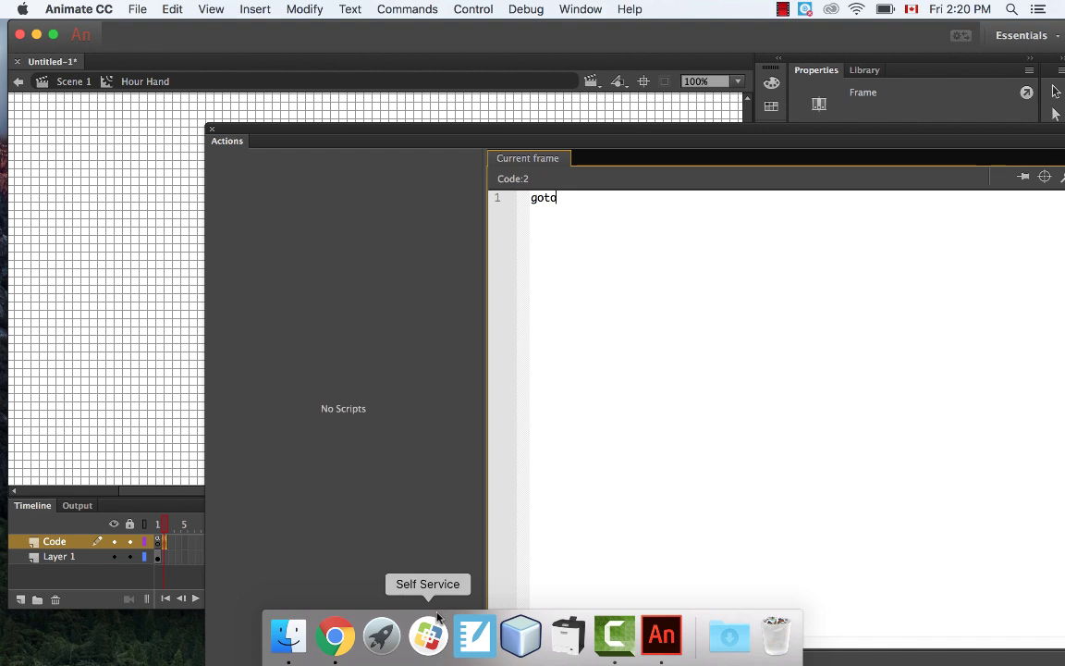
text(AndPlay(1);)
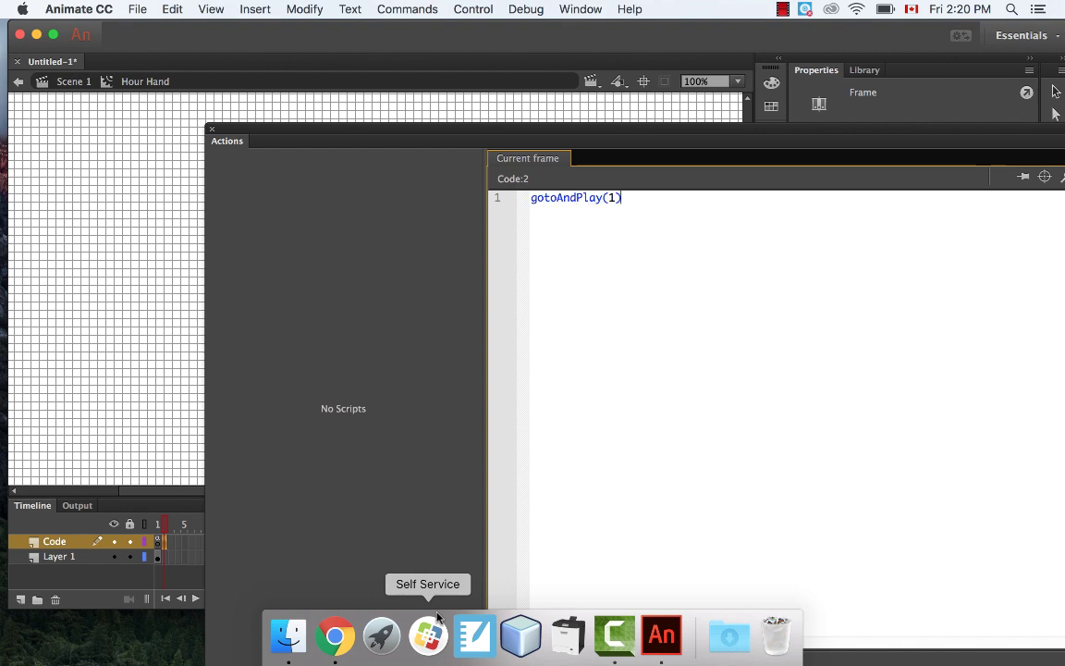
click(212, 128)
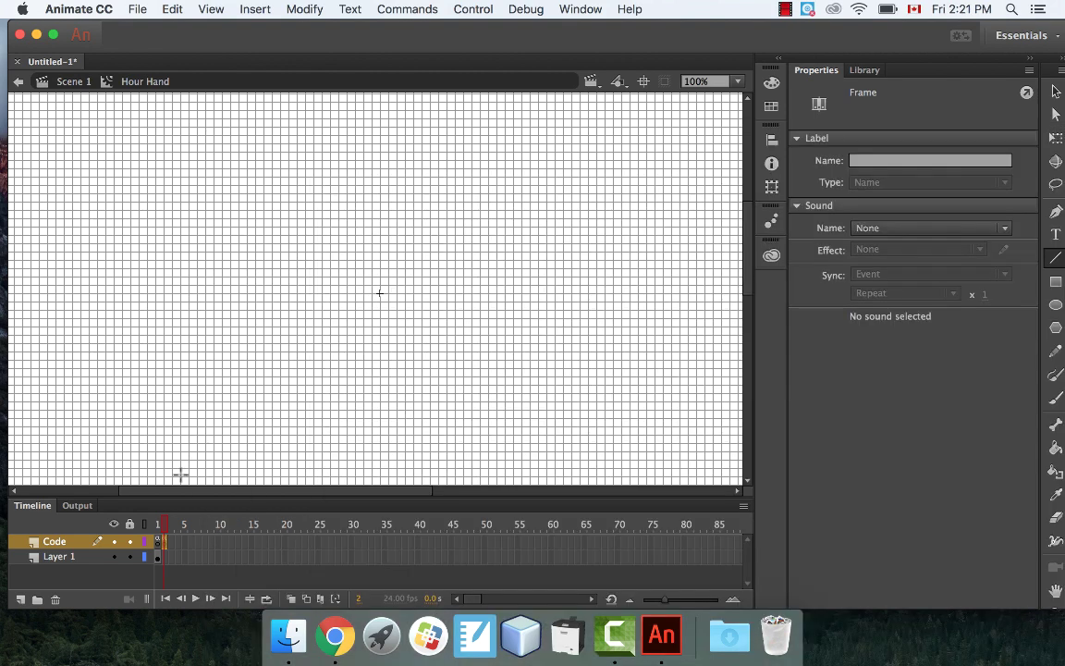
- Insert a frame at frame 2 of Layer 1 so the hour hand drawing spans both frames
click(164, 560)
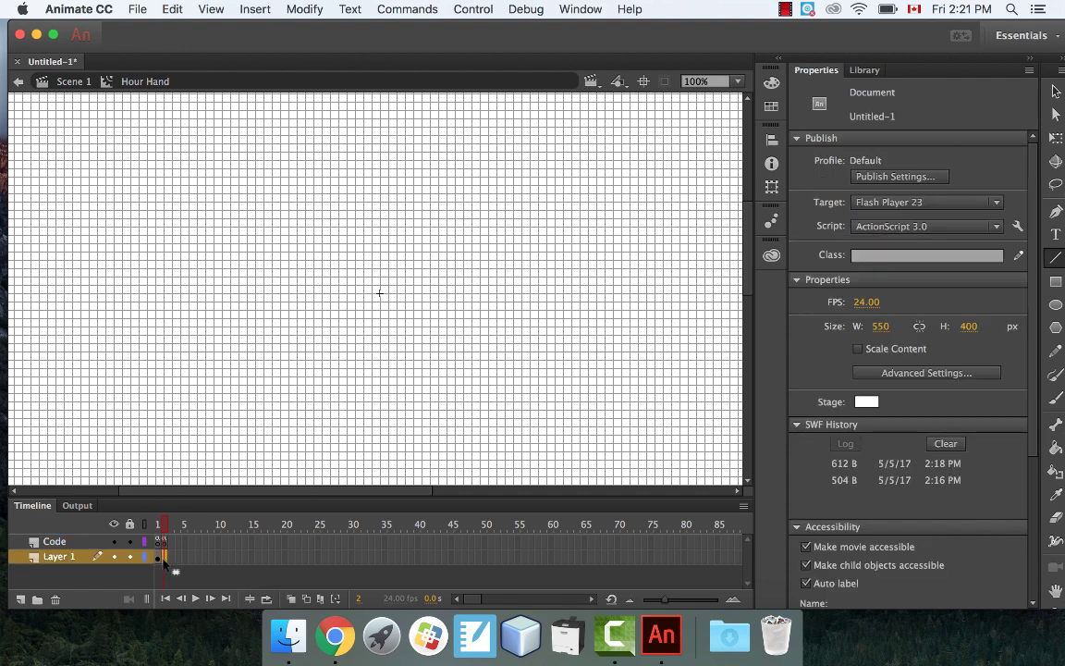
right_click(163, 560)
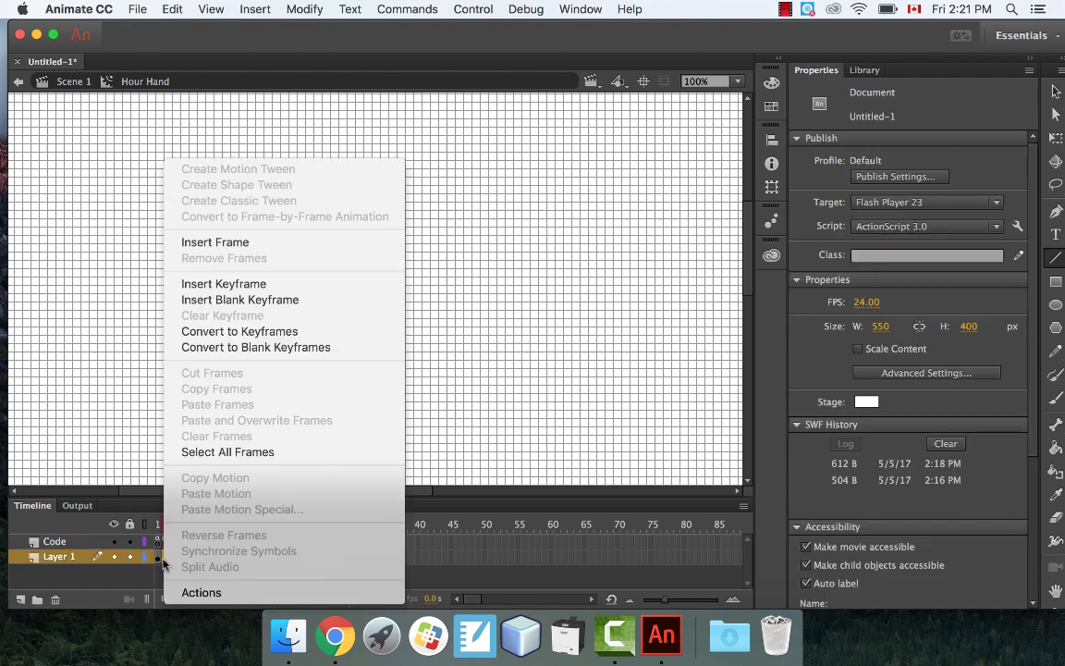
click(213, 244)
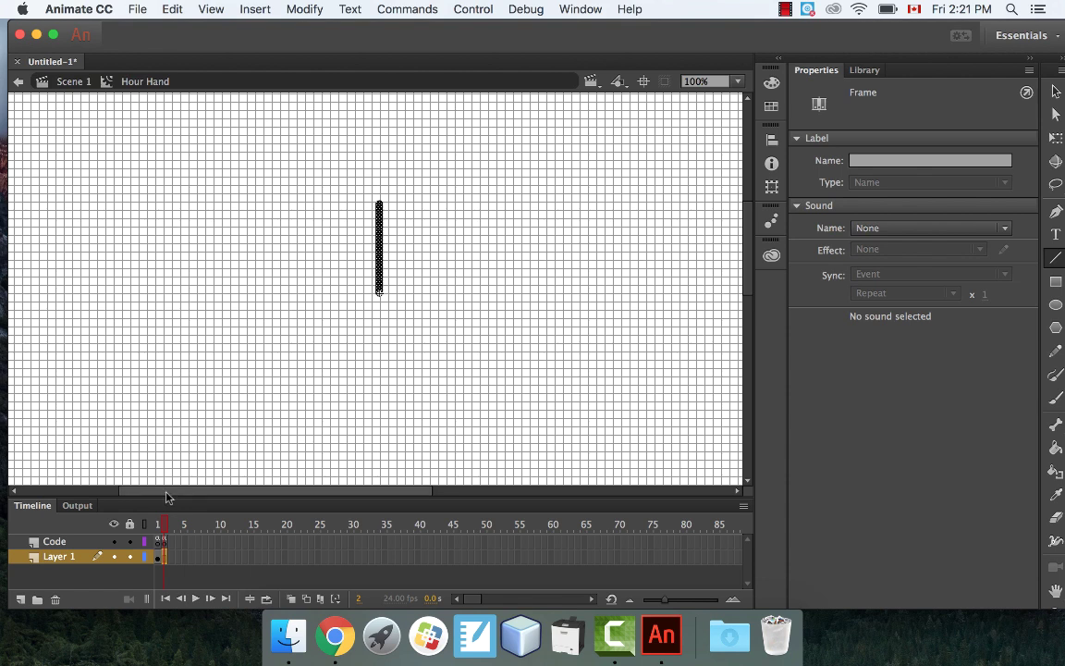
click(190, 542)
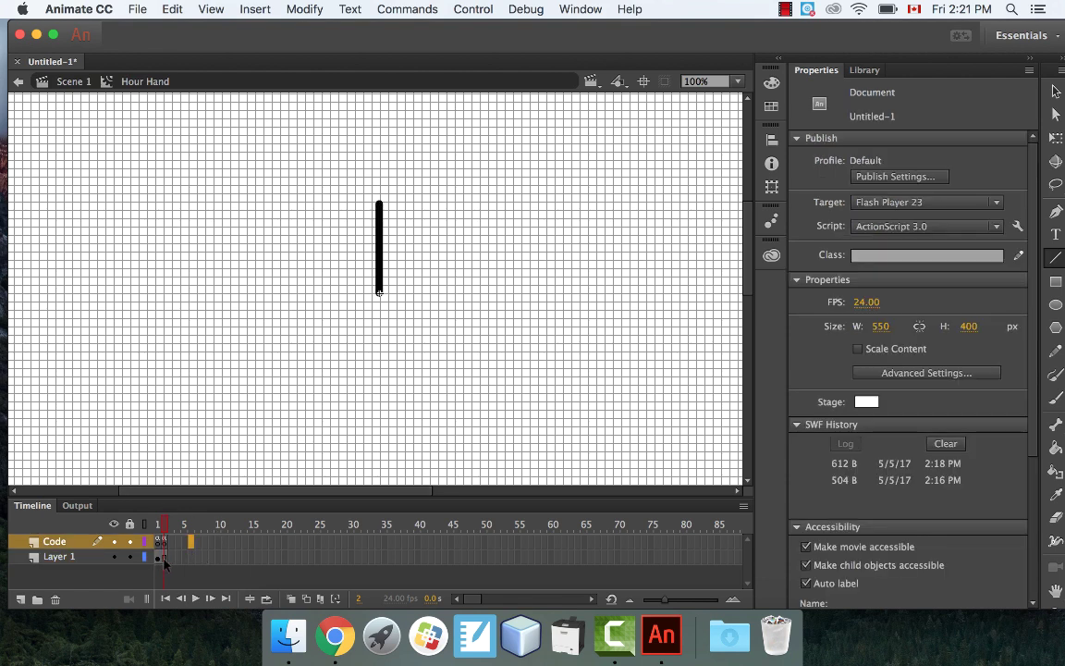
- Return to Scene 1 and place an instance of the Second Hand clip on the stage
click(74, 83)
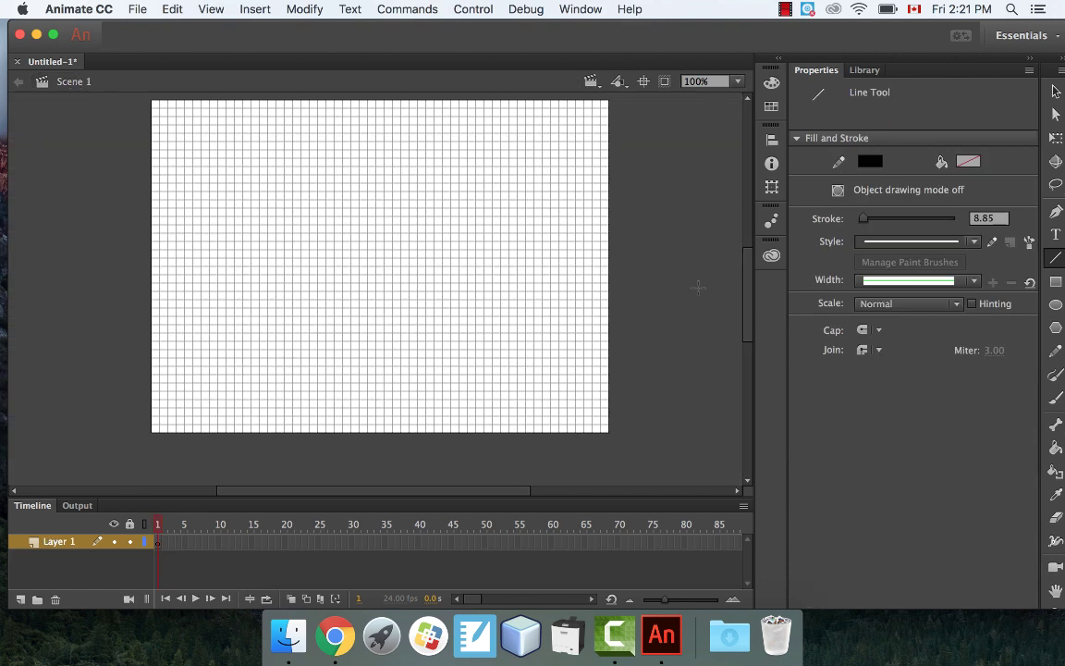
click(864, 70)
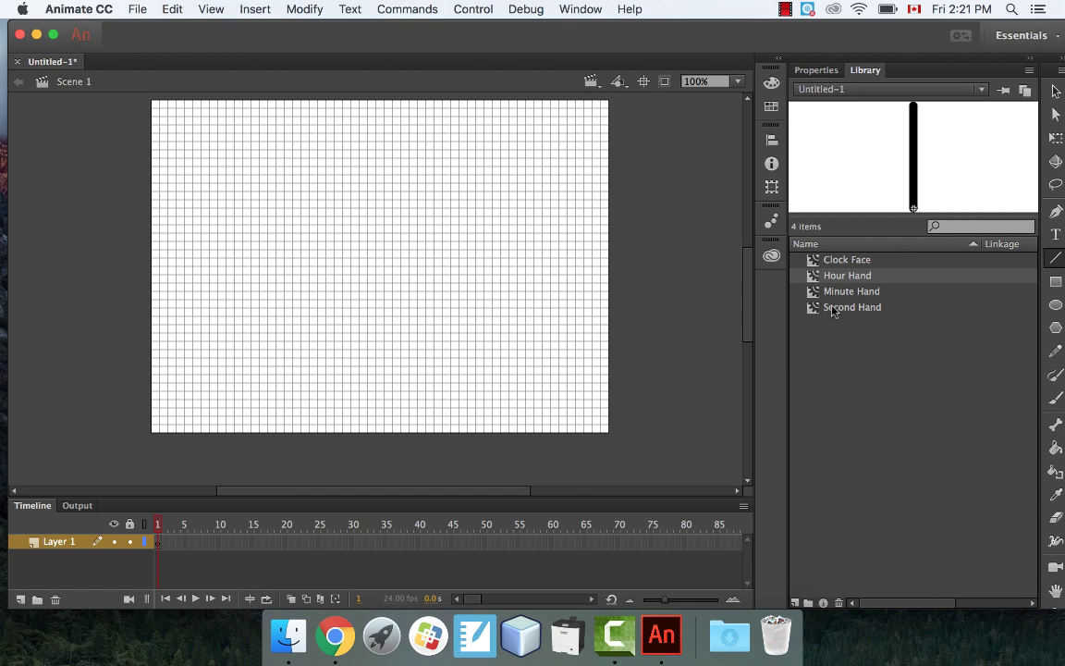
drag(831, 311, 359, 233)
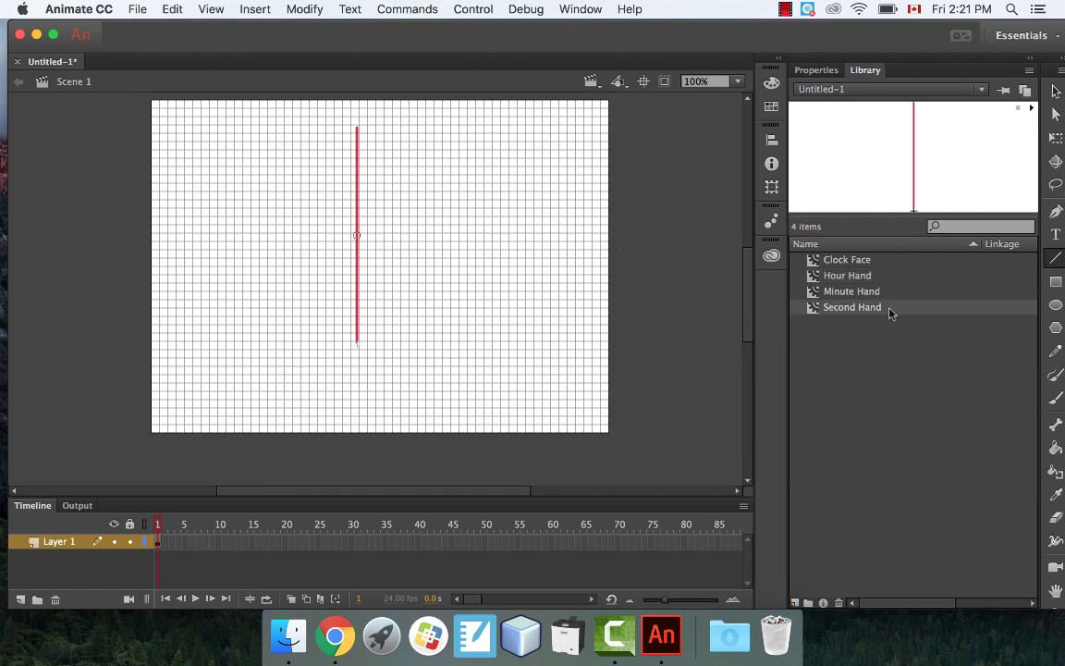
- Place the Minute Hand clip on the stage and nudge it until its lower end meets the second hand's lower end
drag(851, 292, 364, 270)
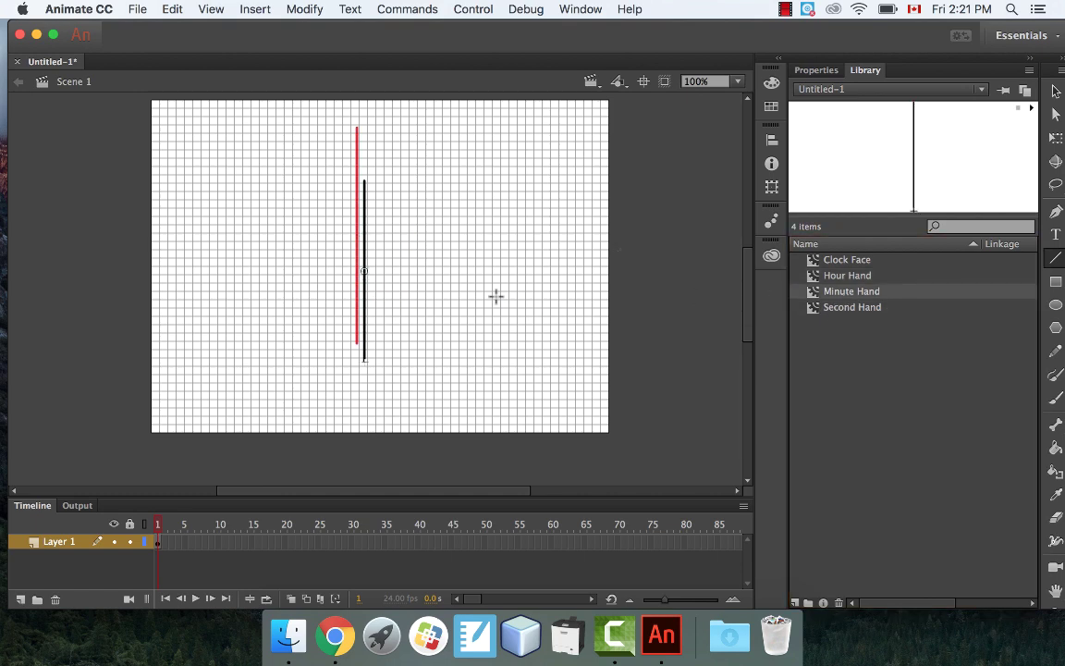
key(Up)
key(Up)
key(Up)
key(Up)
key(Up)
key(Up)
key(Up)
key(Up)
key(Up)
key(Up)
key(Left)
key(Left)
key(Left)
key(Left)
key(Left)
key(Left)
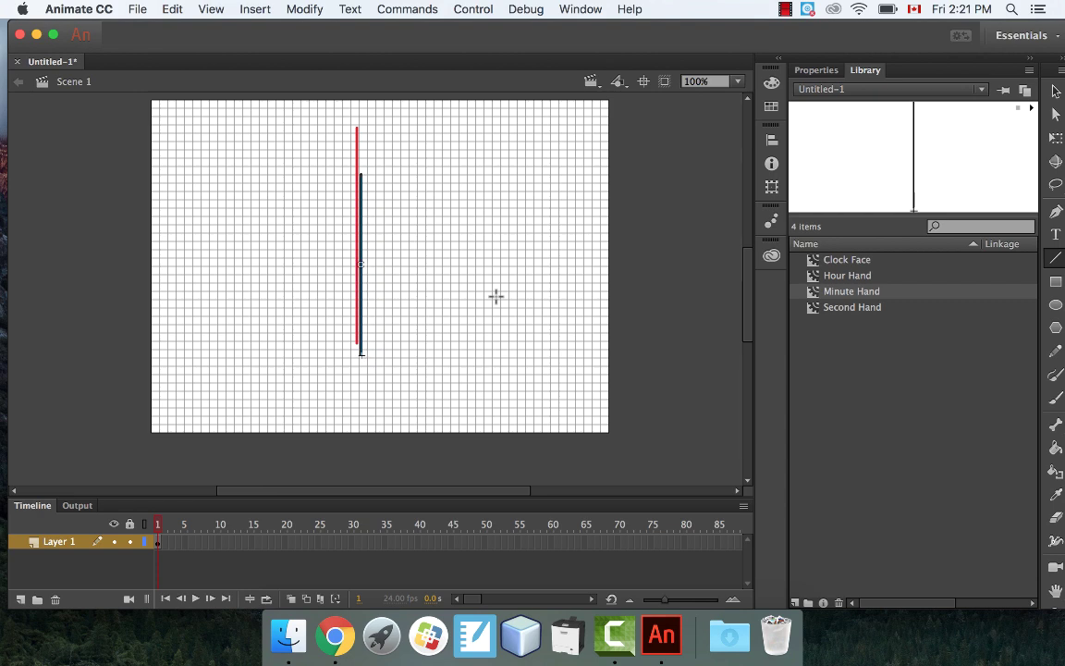
key(Up)
key(Up)
key(Up)
key(Left)
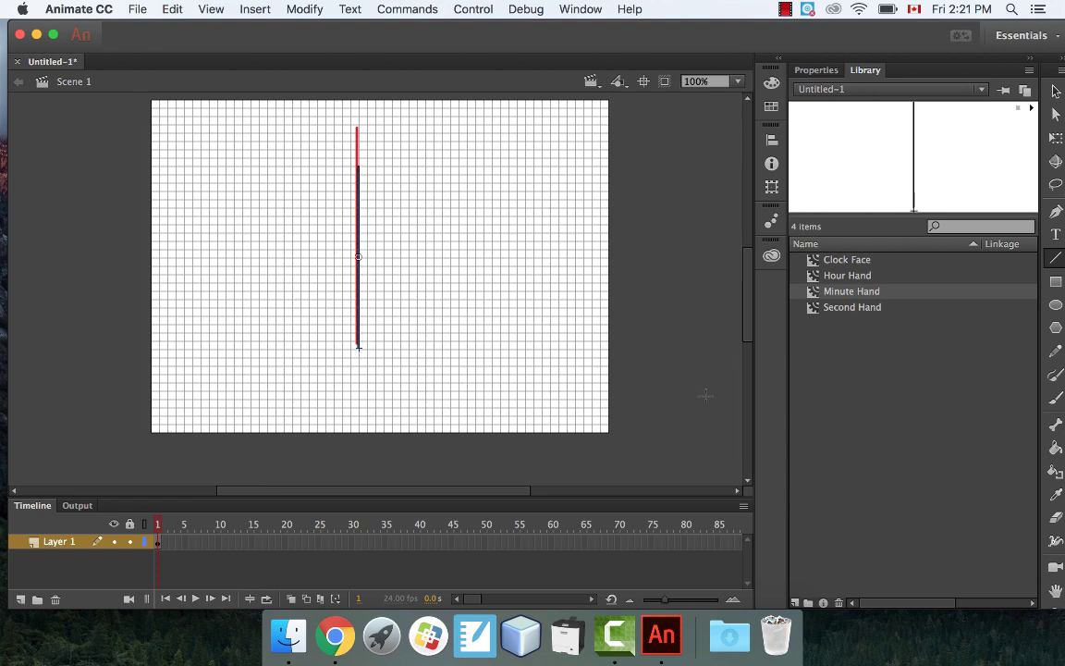
- Place the Hour Hand clip on the stage and nudge it until its lower end aligns with the other two hands
drag(855, 275, 373, 281)
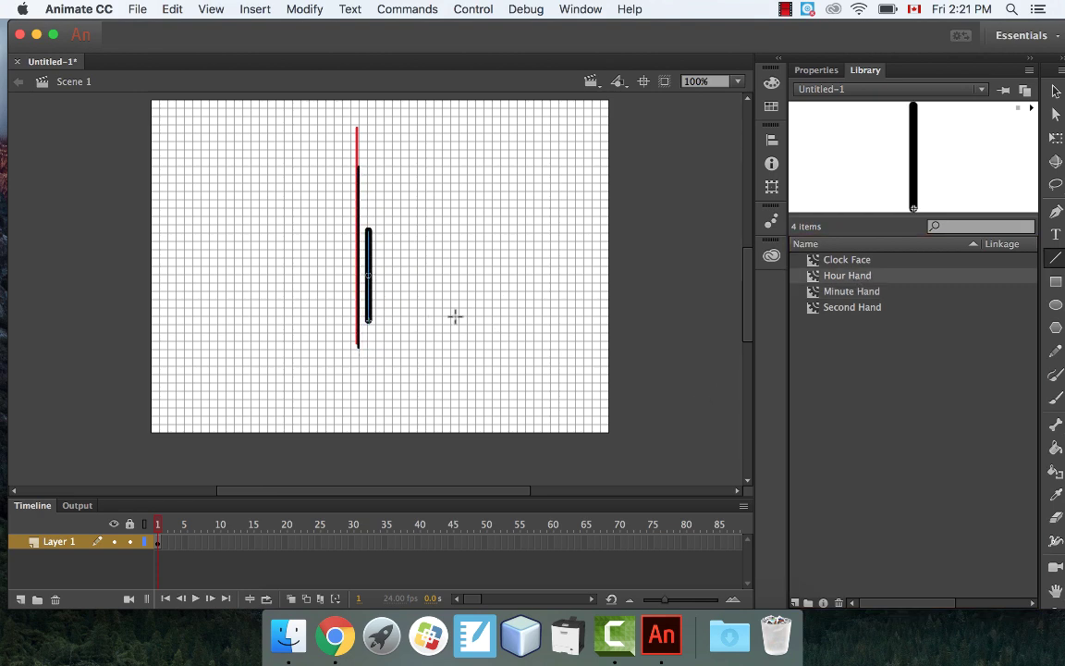
key(Left)
key(Left)
key(Left)
key(Left)
key(Left)
key(Left)
key(Left)
key(Left)
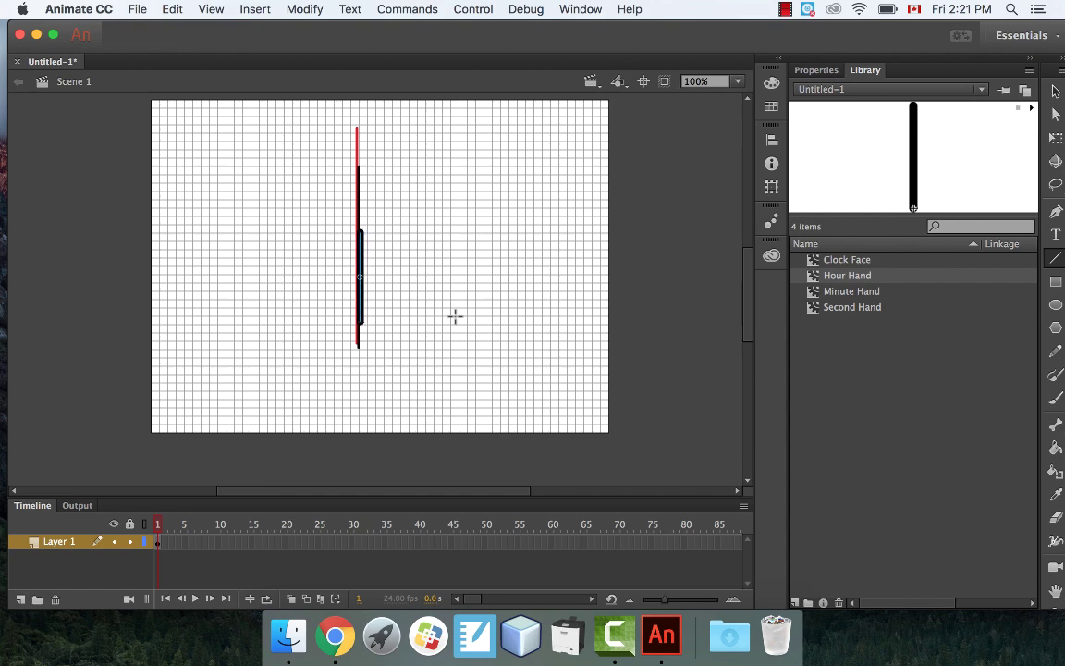
key(Down)
key(Down)
key(Down)
key(Down)
key(Down)
key(Down)
key(Down)
key(Down)
key(Down)
key(Down)
key(Left)
key(Left)
key(Left)
key(Left)
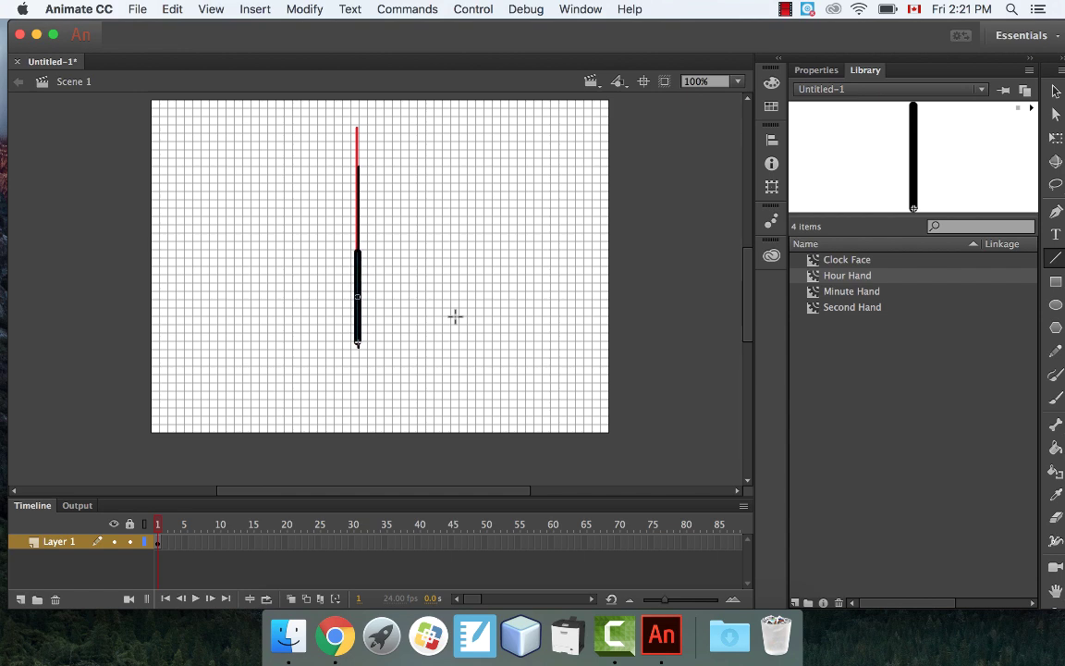
- Test the movie to check the rotation of the three hands and close the preview
click(473, 8)
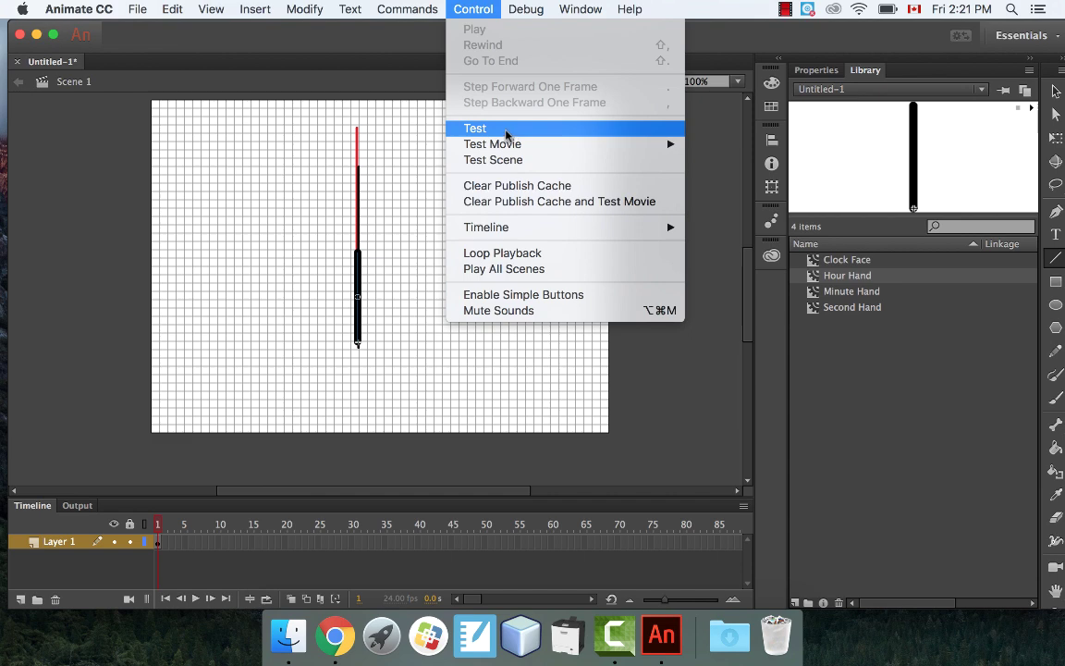
click(459, 128)
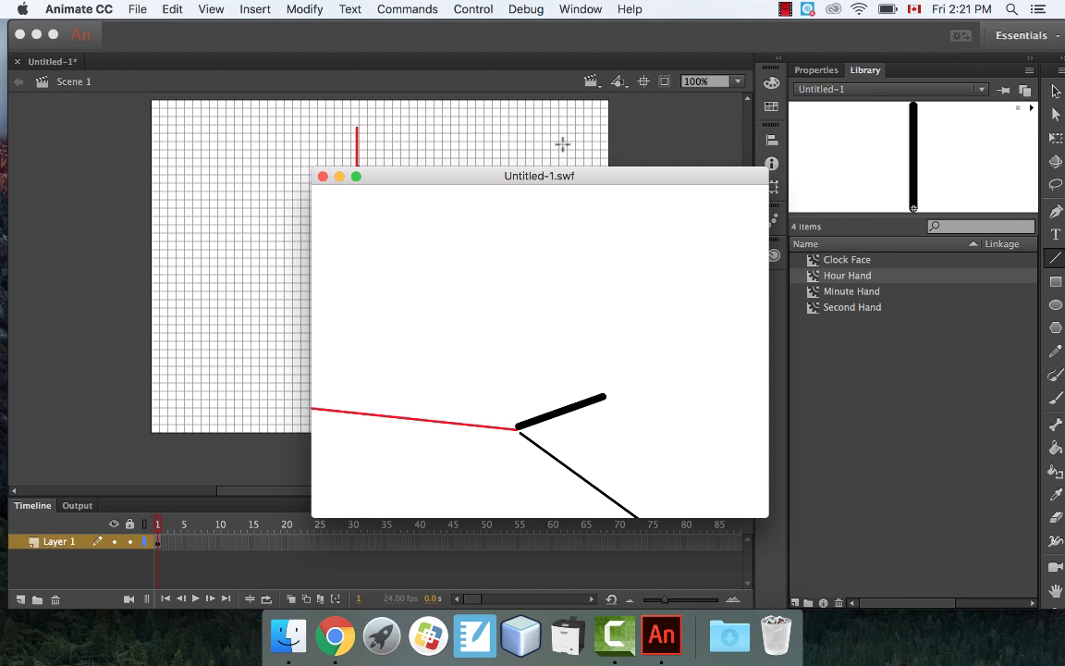
click(322, 177)
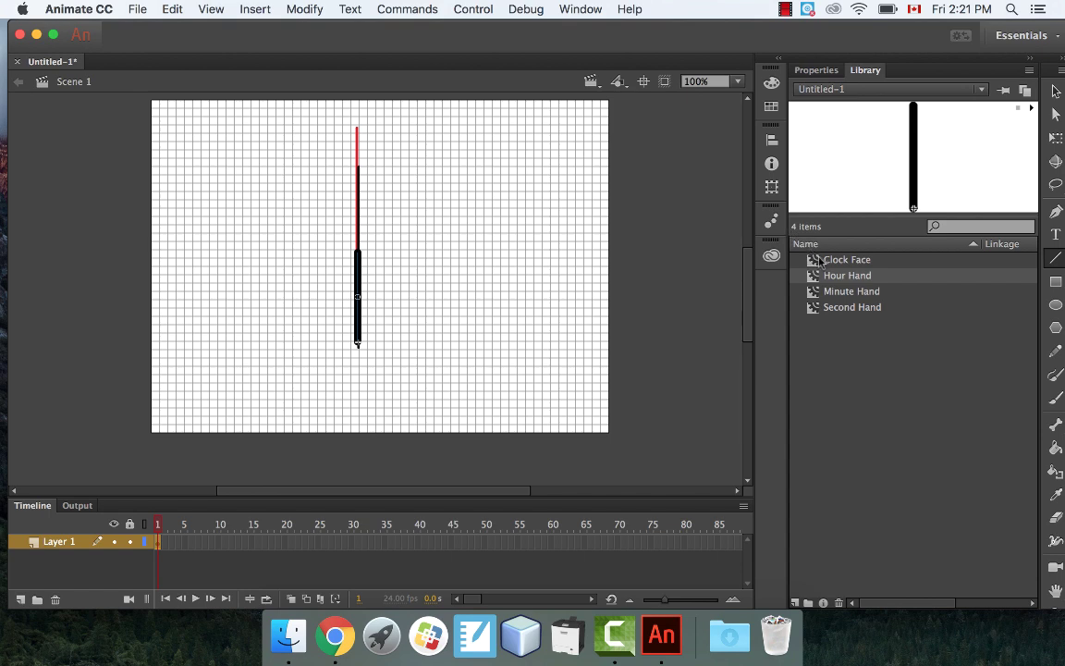
- Delete all three hands from the Scene 1 stage
key(v)
drag(416, 119, 276, 453)
key(Delete)
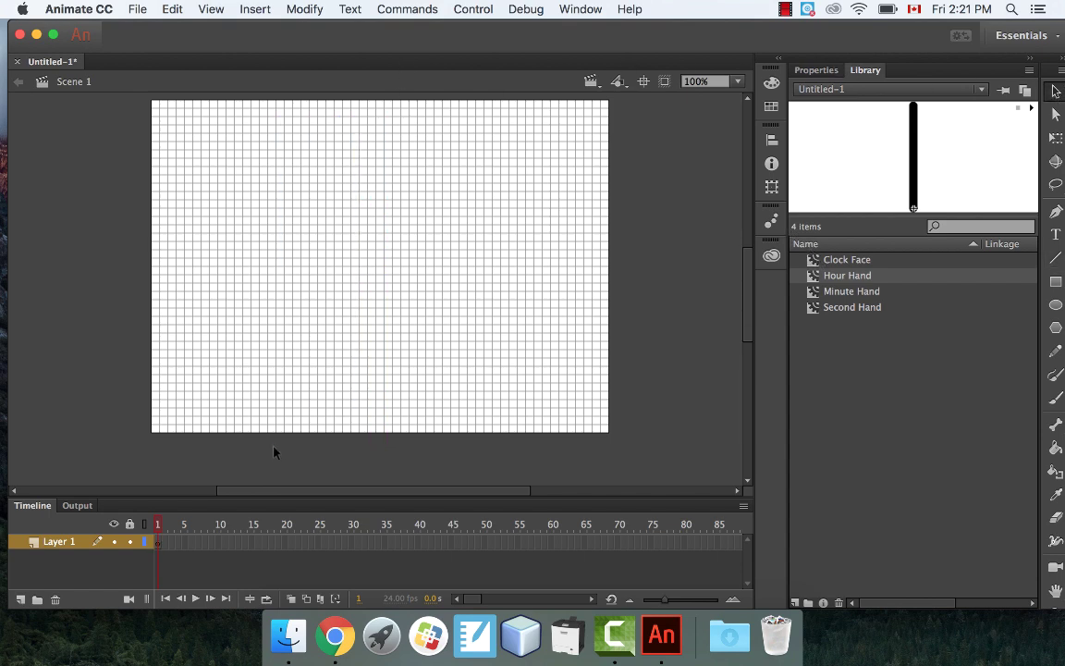
- Open the Clock Face clip for editing and add a layer named "Hour Hand" above the Numbers layer
double_click(813, 259)
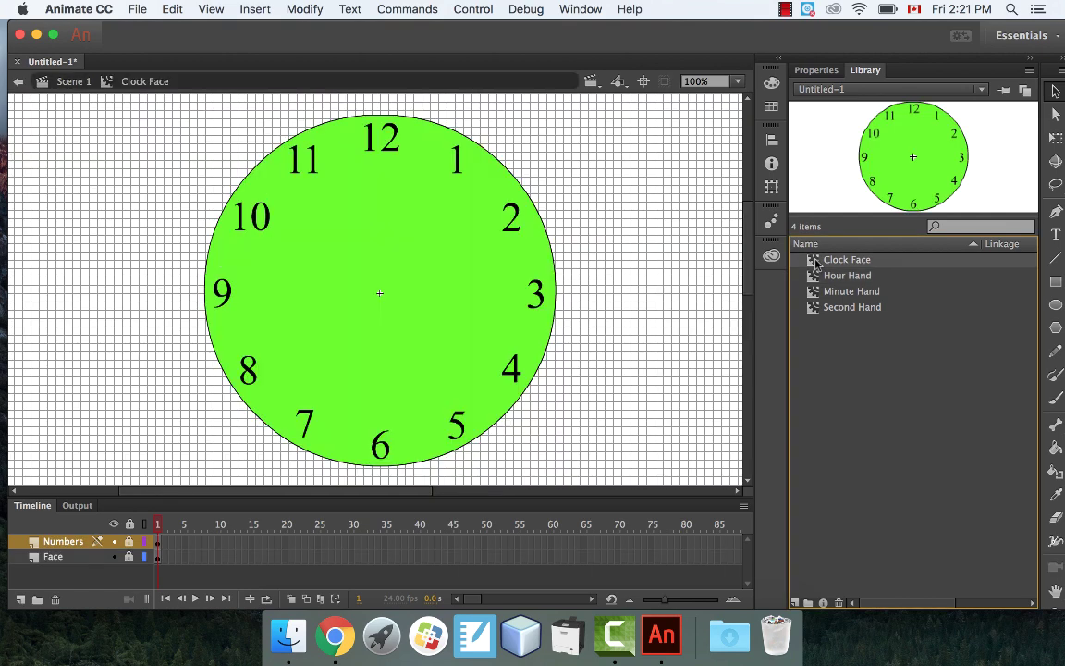
click(20, 600)
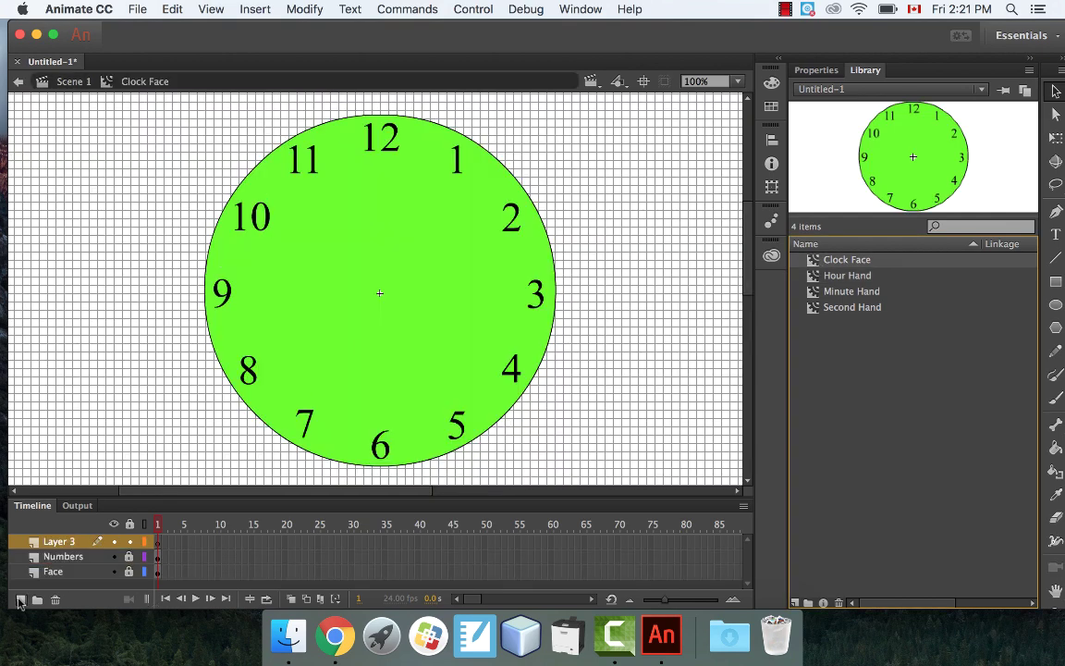
double_click(57, 542)
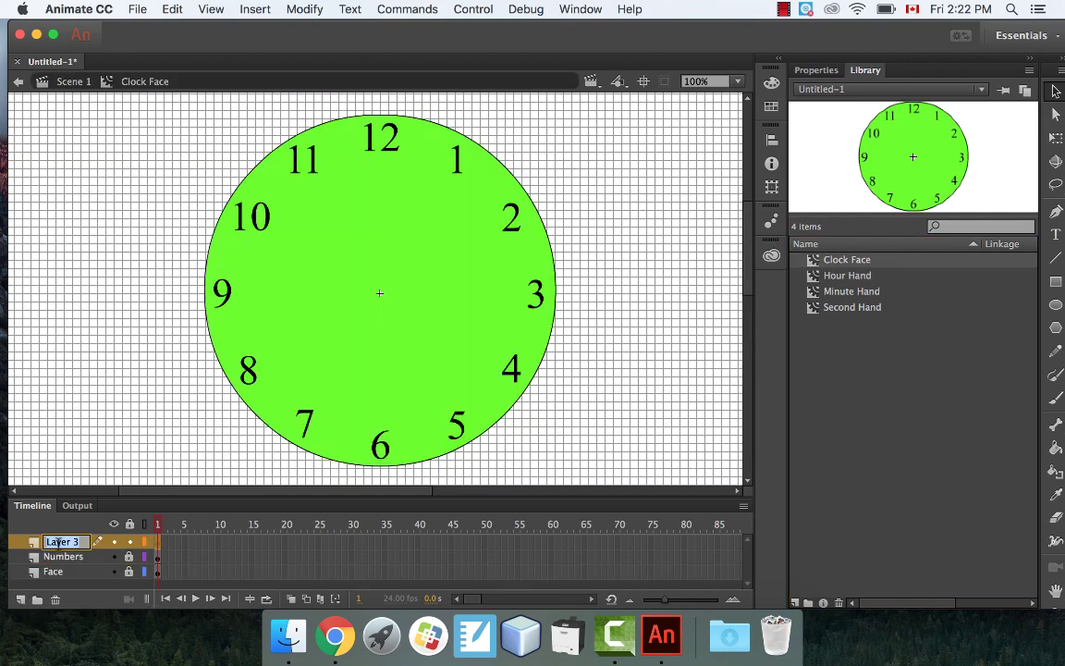
text(H)
text(our Hand)
key(Return)
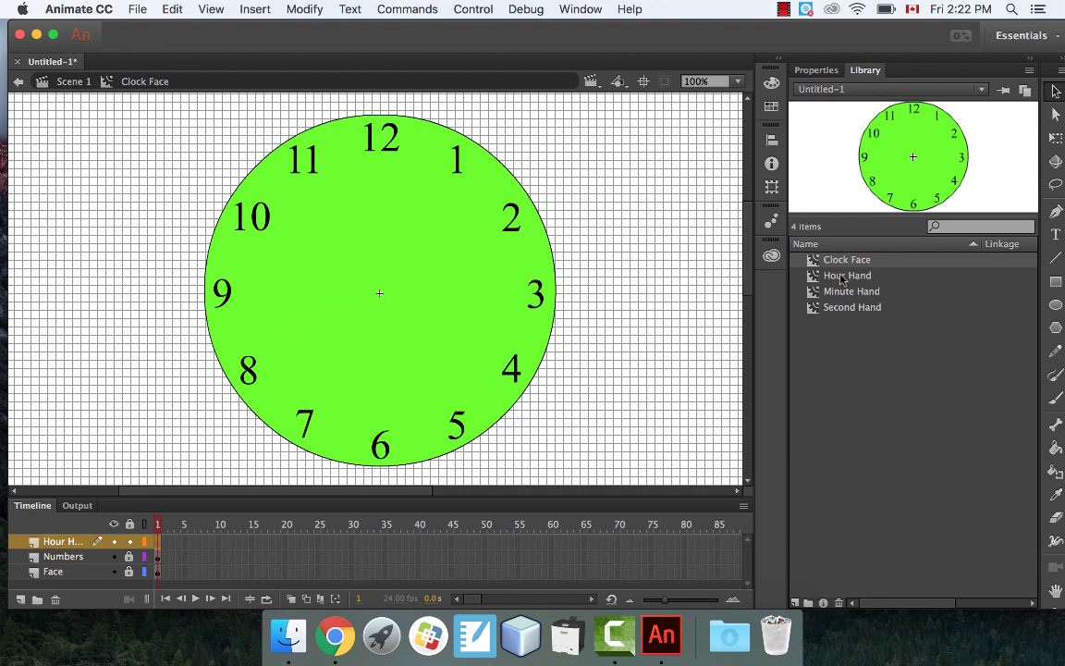
- Place the Hour Hand clip on the Hour Hand layer, pointing at 12 with its lower end on the clock face's centre
drag(841, 277, 380, 294)
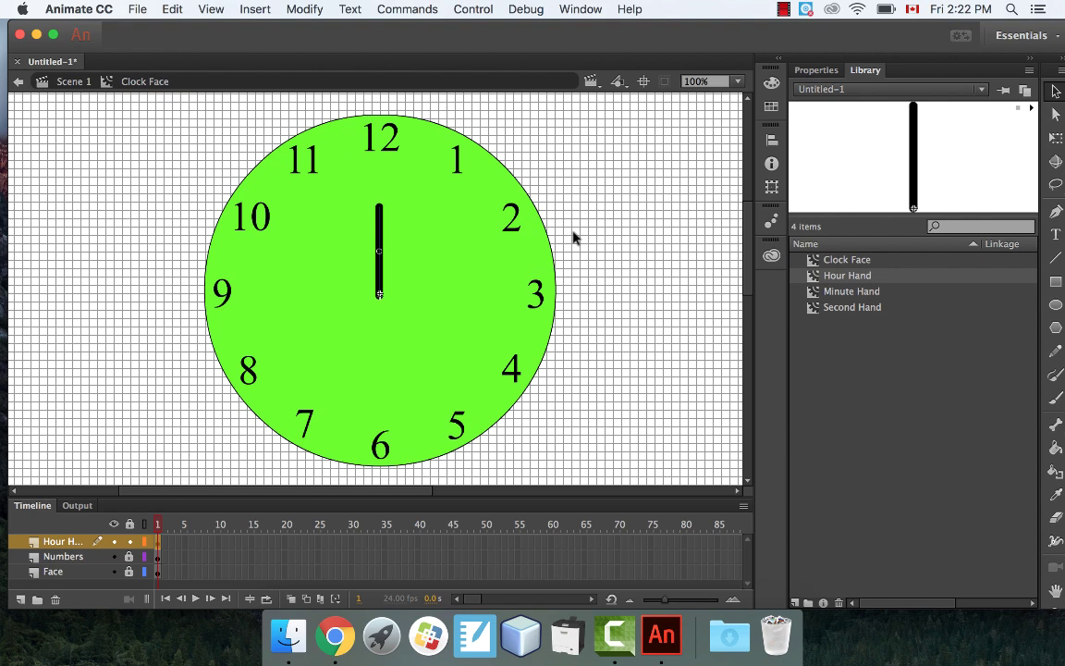
key(Up)
key(Up)
key(Up)
key(Up)
key(Up)
key(Up)
key(Up)
key(Up)
key(Up)
key(Up)
key(Up)
key(Up)
key(Up)
key(Up)
- Add a layer named "Minute Hand" above the Hour Hand layer
click(20, 600)
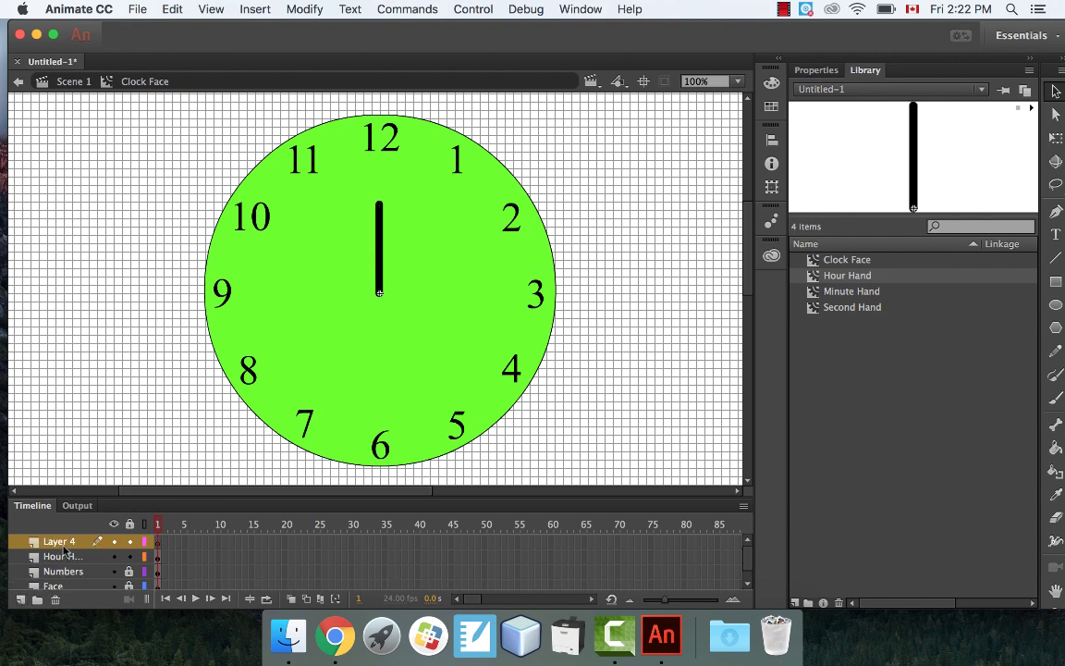
double_click(60, 541)
text(Minut)
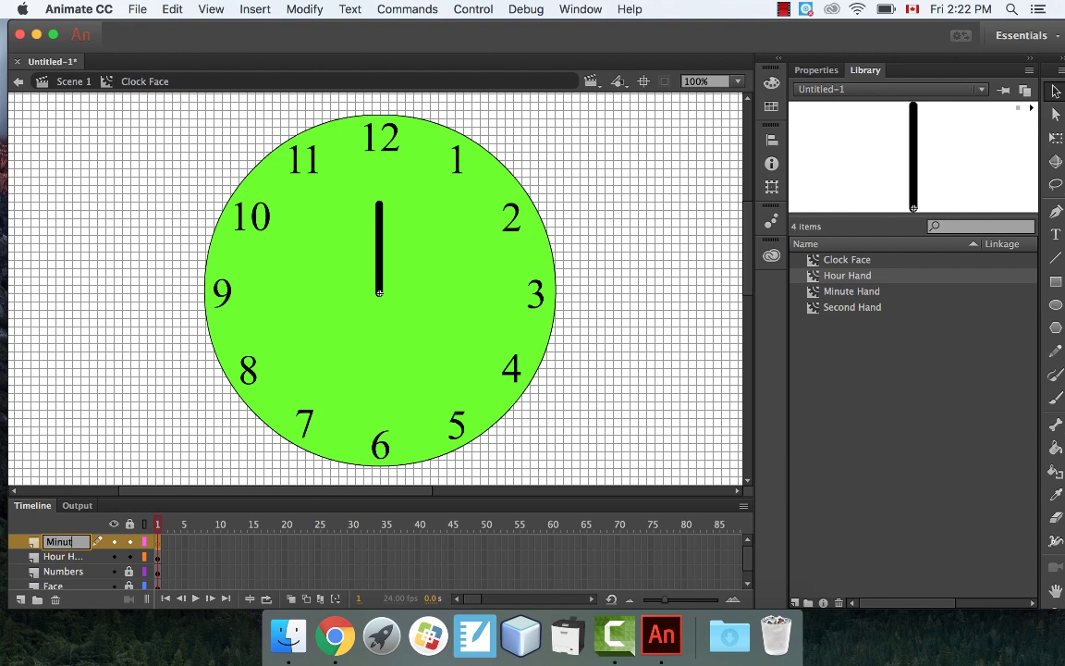
text(e Hand)
key(Return)
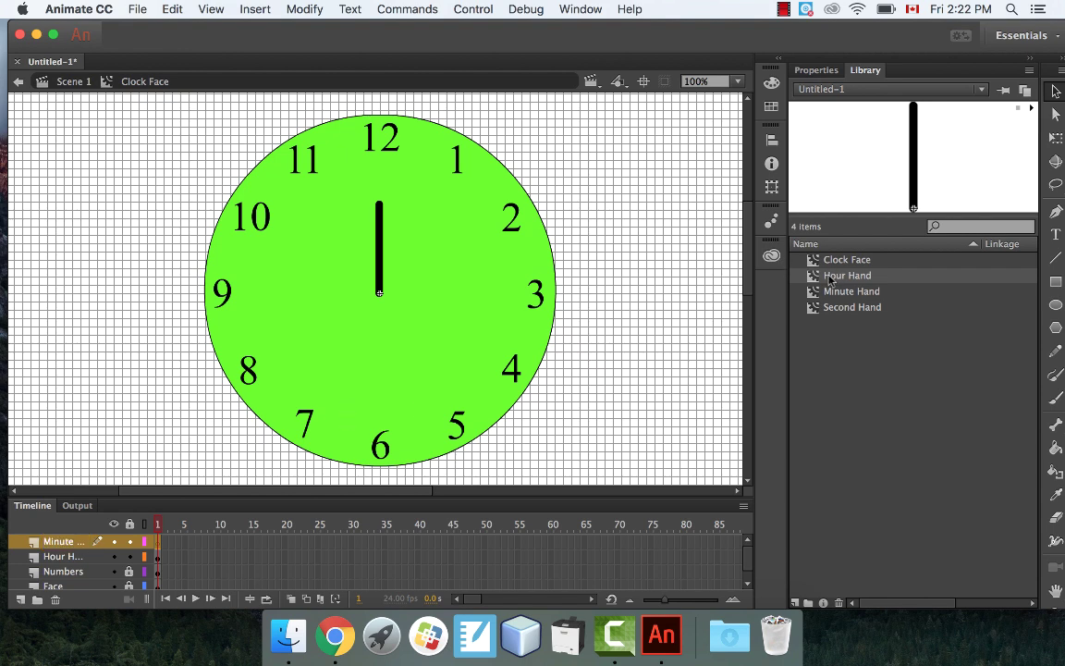
- Place the Minute Hand clip on the Minute Hand layer and nudge its lower end onto the clock face's centre
drag(816, 296, 387, 271)
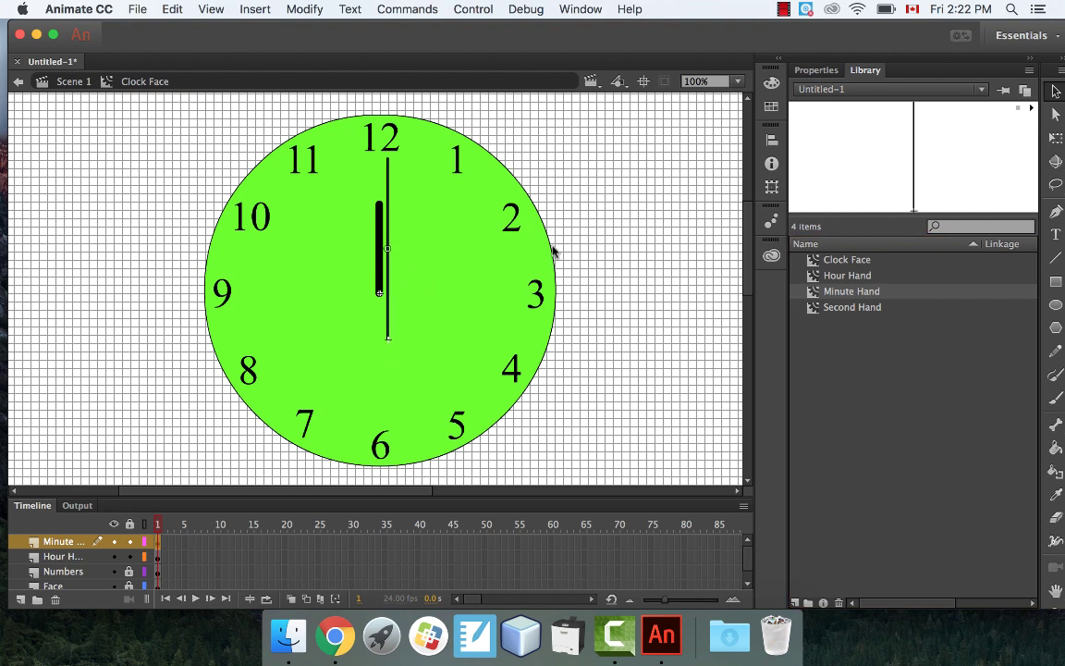
key(Up)
key(Up)
key(Up)
key(Up)
key(Up)
key(Up)
key(Up)
key(Up)
key(Up)
key(Up)
key(Left)
key(Left)
key(Left)
key(Left)
key(Left)
key(Left)
key(Left)
key(Left)
key(Left)
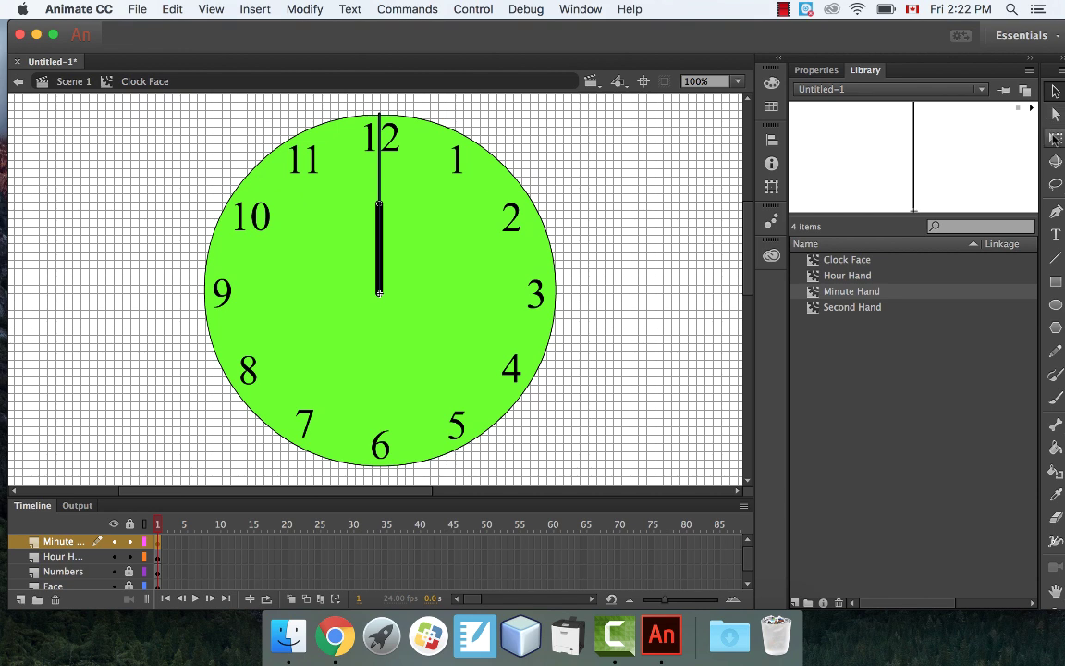
- Shorten the minute hand with Free Transform, move its lower end back onto the clock centre and deselect it
key(q)
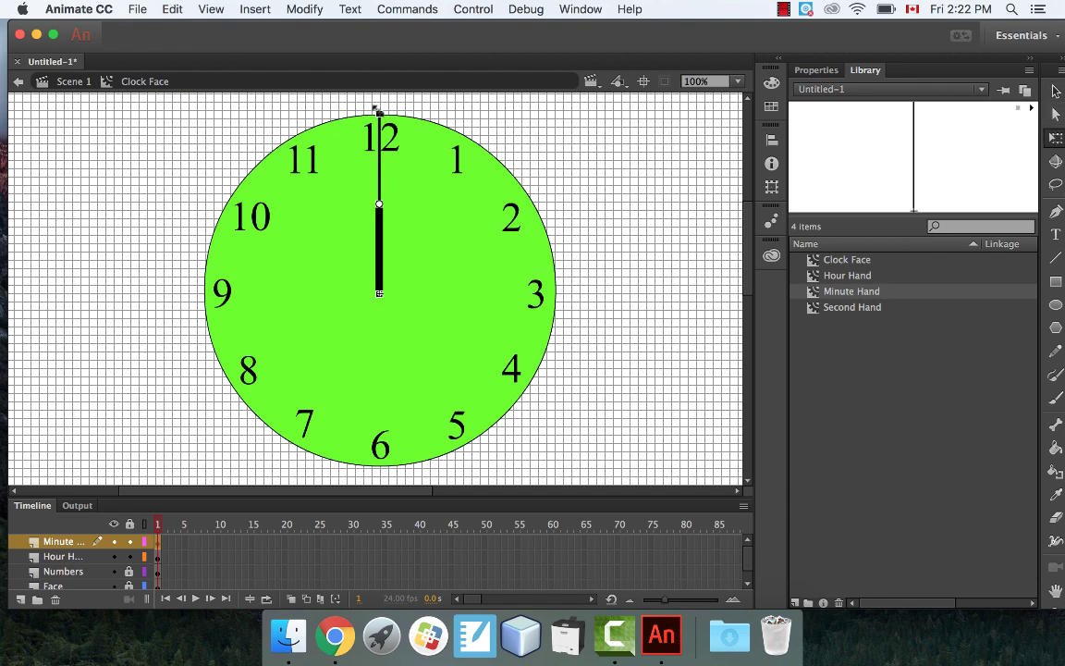
drag(378, 114, 379, 127)
click(1056, 91)
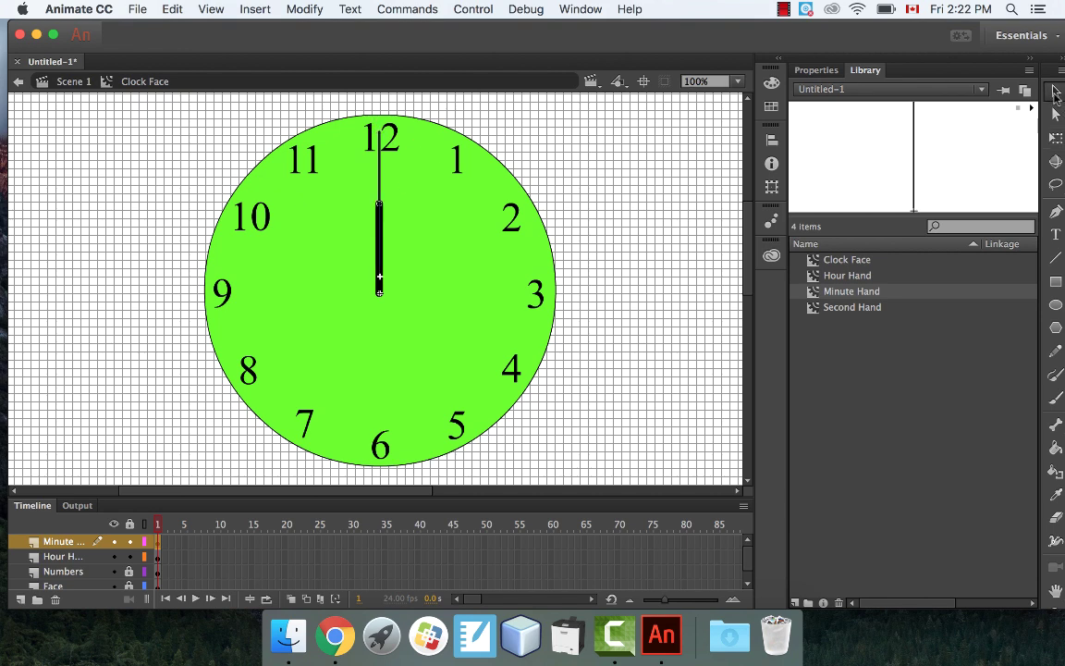
drag(380, 176, 390, 202)
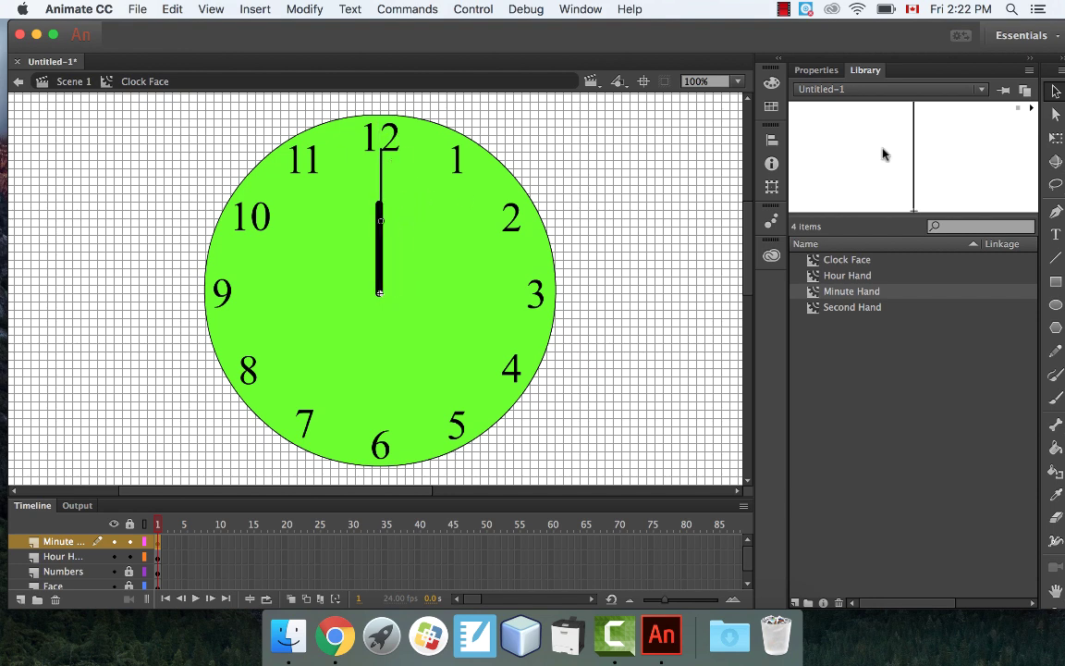
click(669, 254)
- Add a layer named "Second Hand" above the Minute Hand layer
click(19, 600)
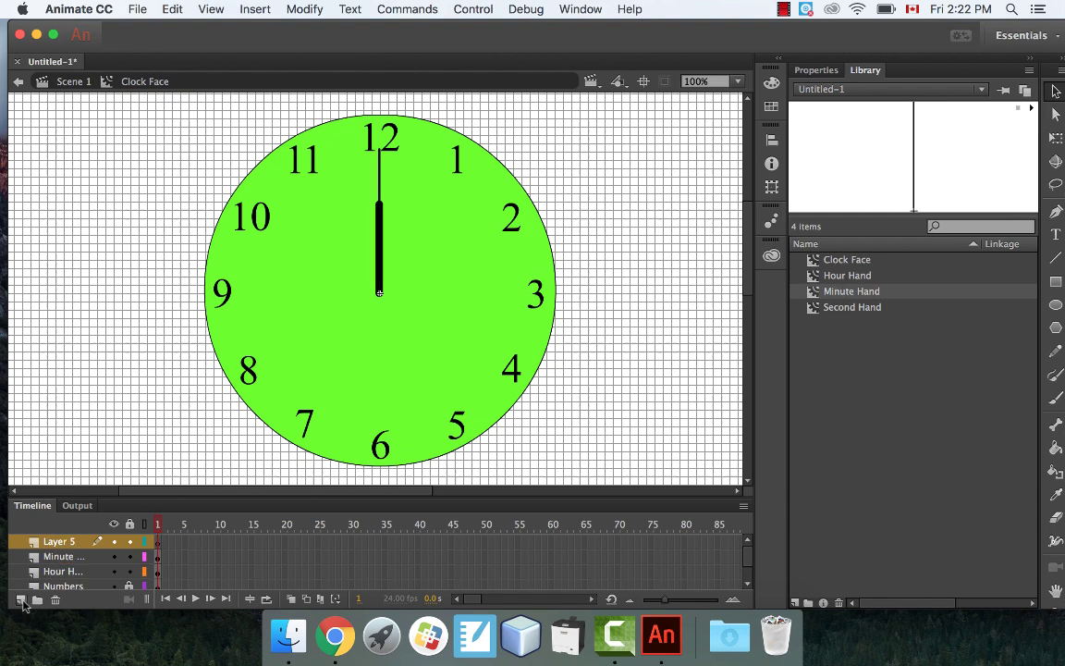
double_click(63, 541)
text(Se)
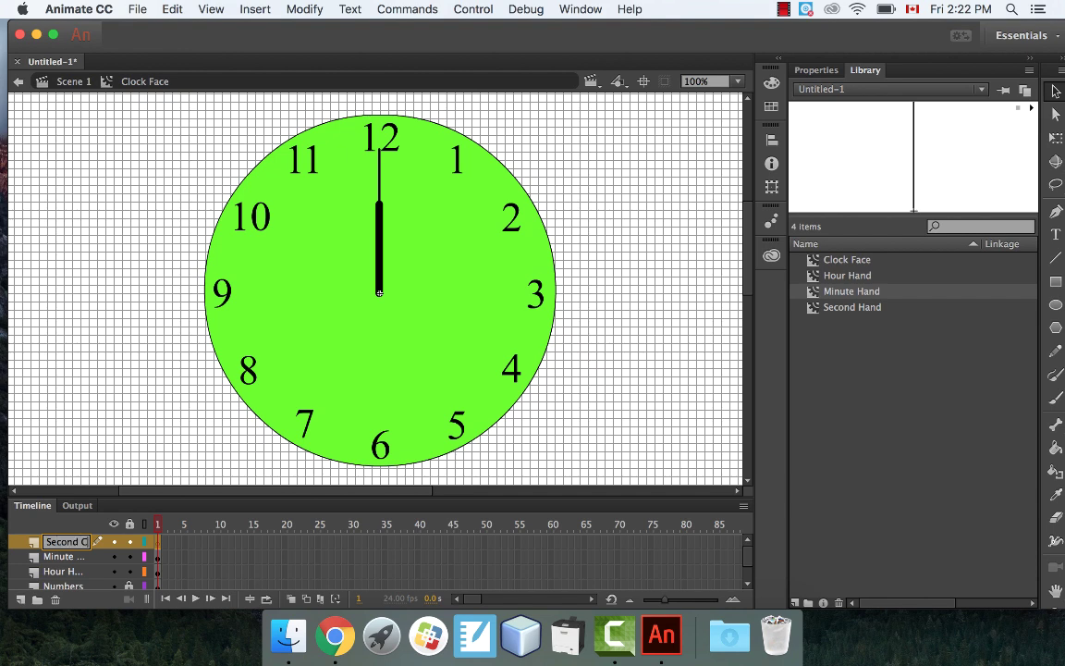
text(cond Hand)
key(Return)
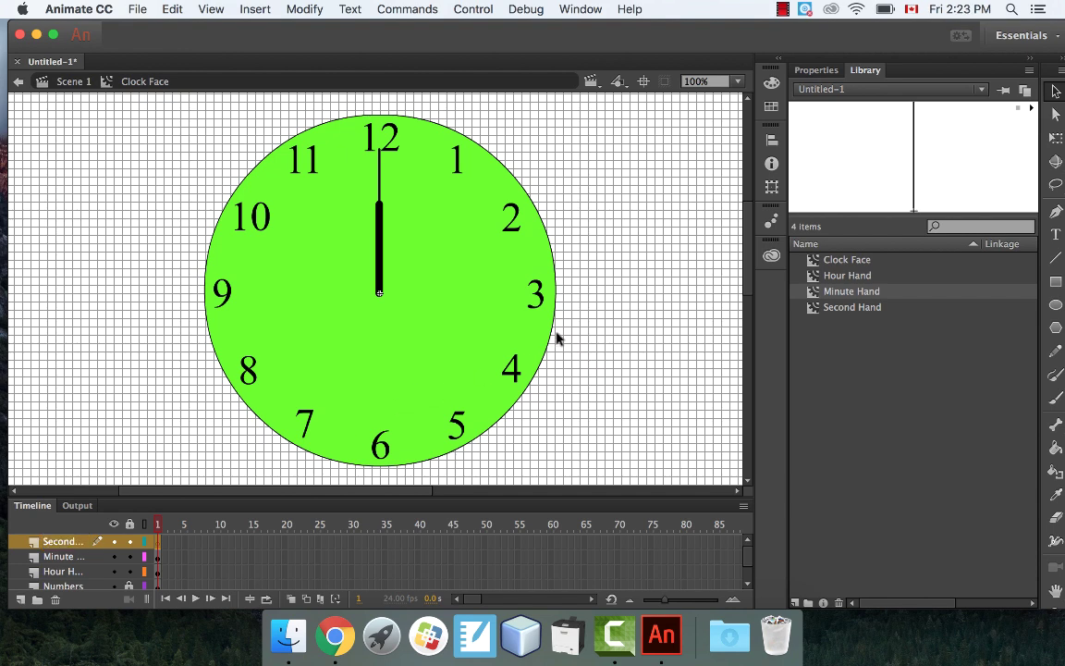
- Place the Second Hand clip on the Second Hand layer beside the clock face and shorten it with Free Transform
click(883, 309)
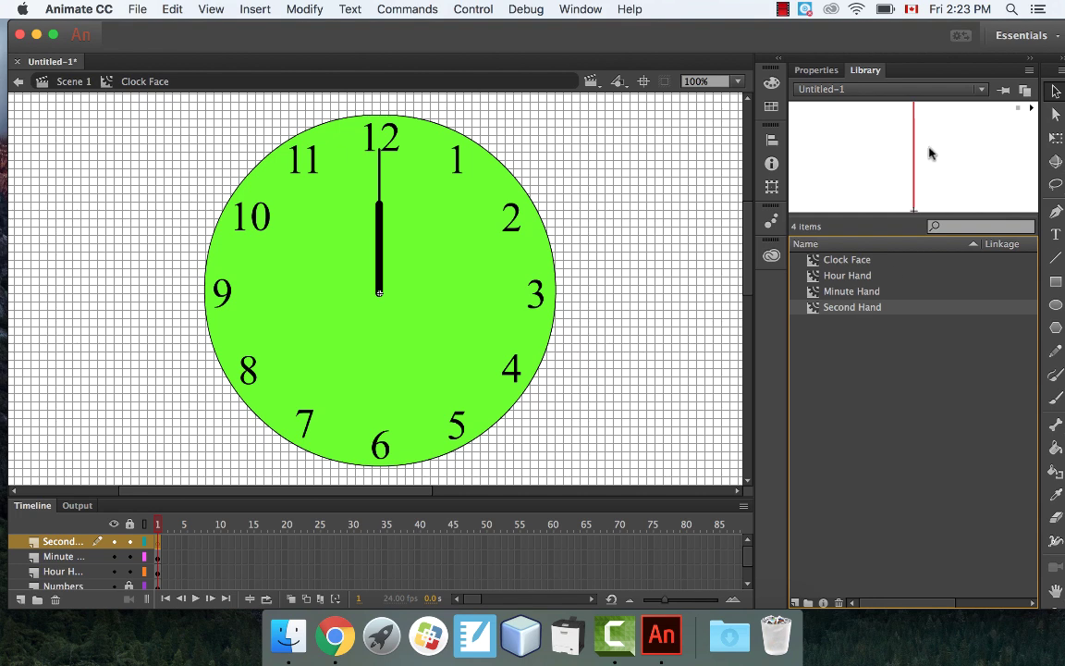
drag(929, 154, 584, 319)
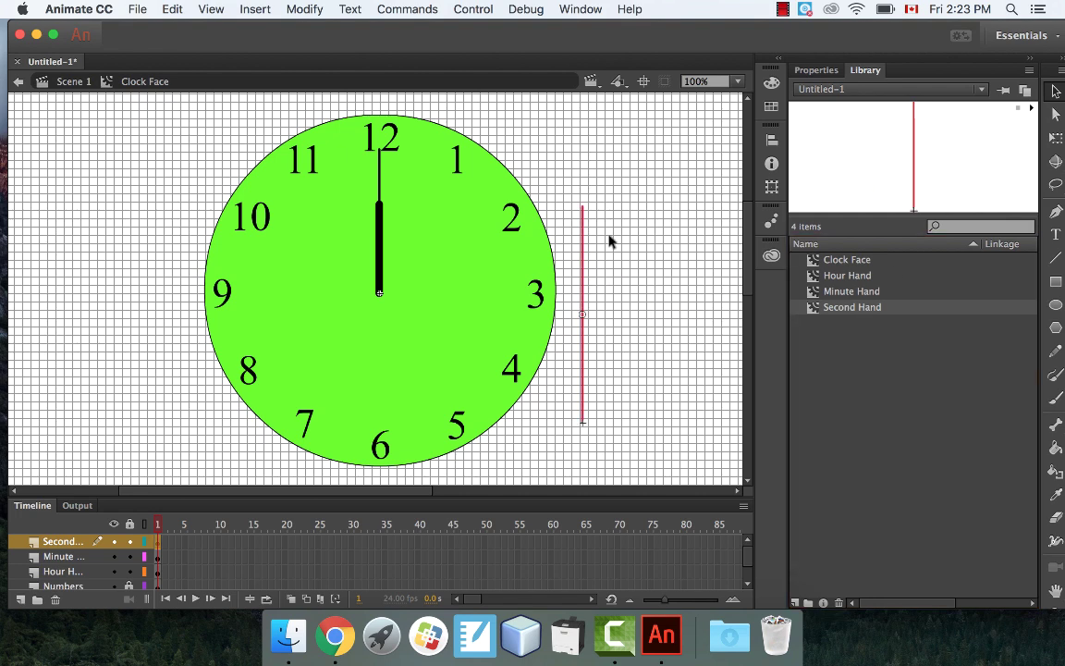
click(1056, 137)
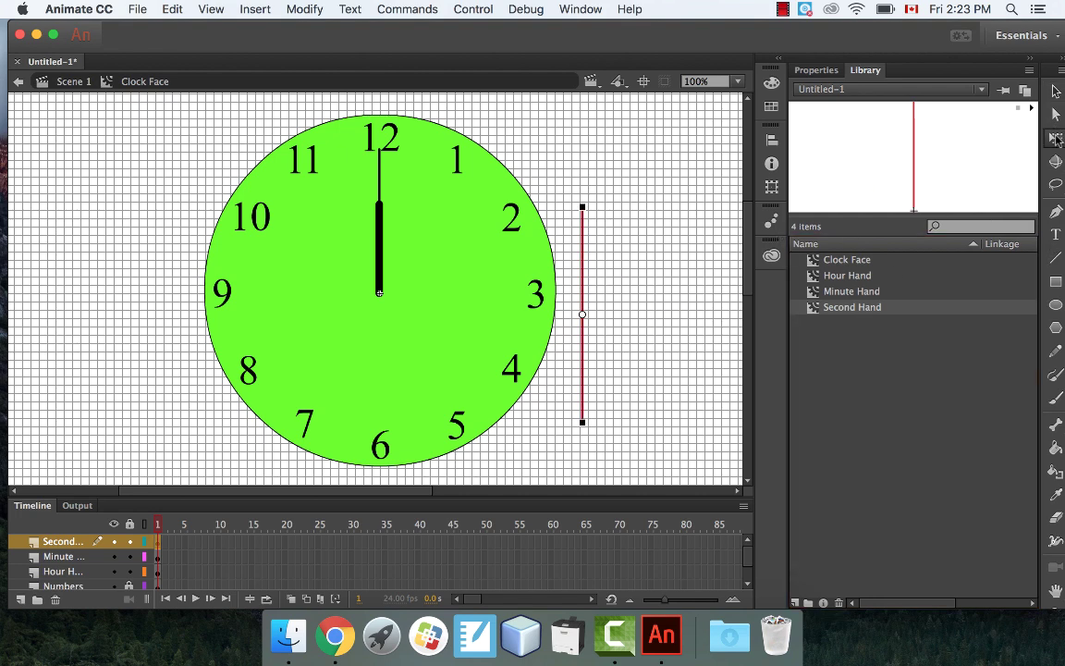
drag(583, 205, 582, 233)
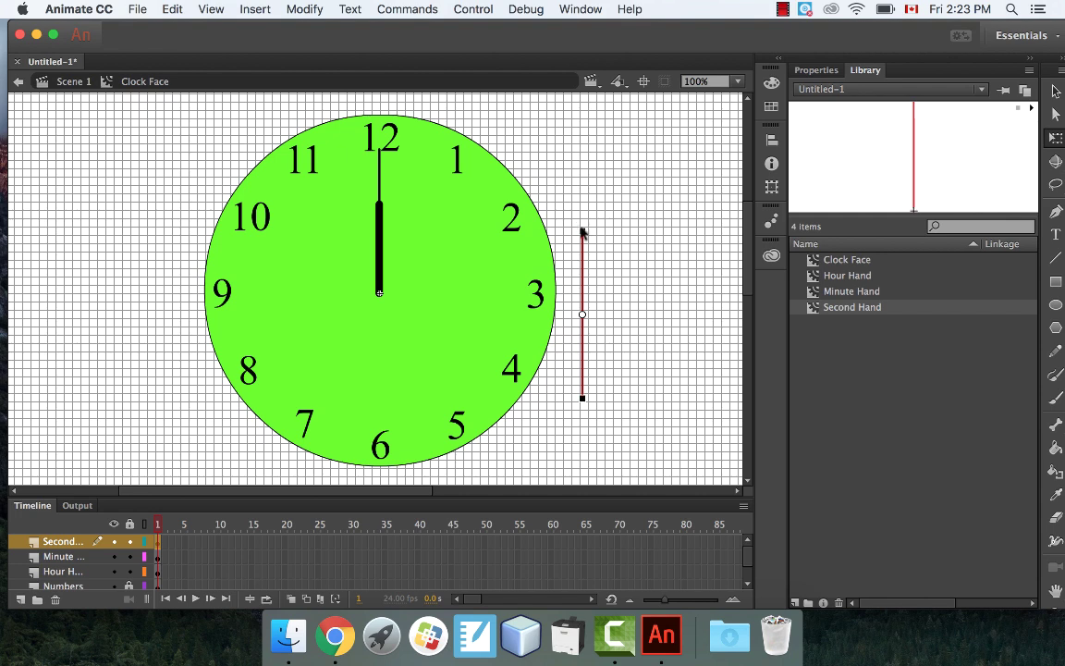
click(782, 9)
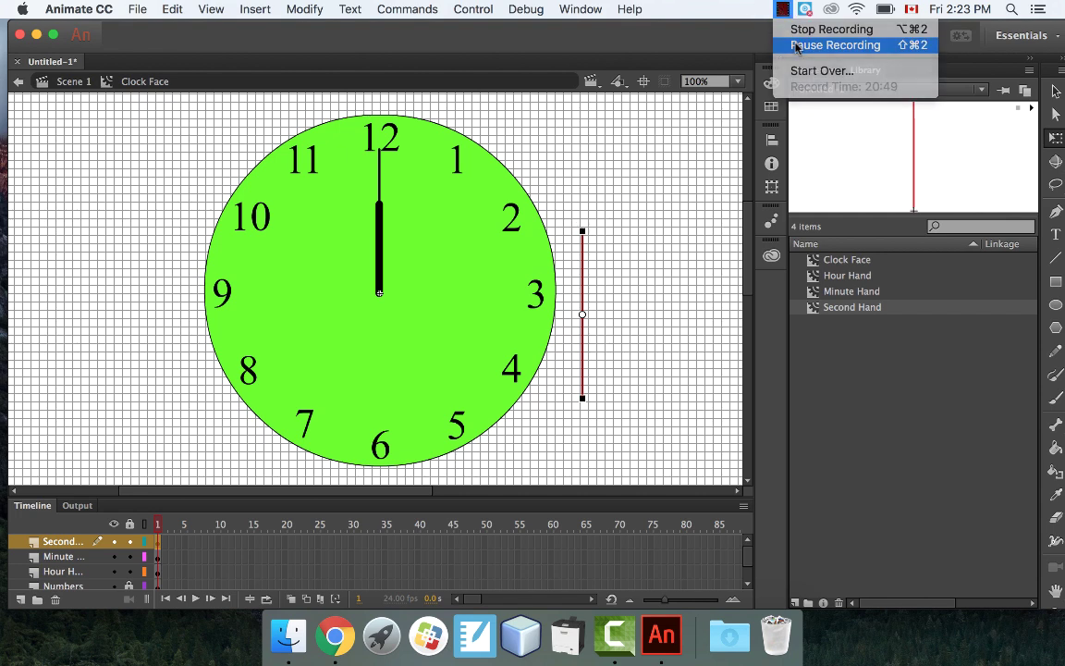
click(835, 44)
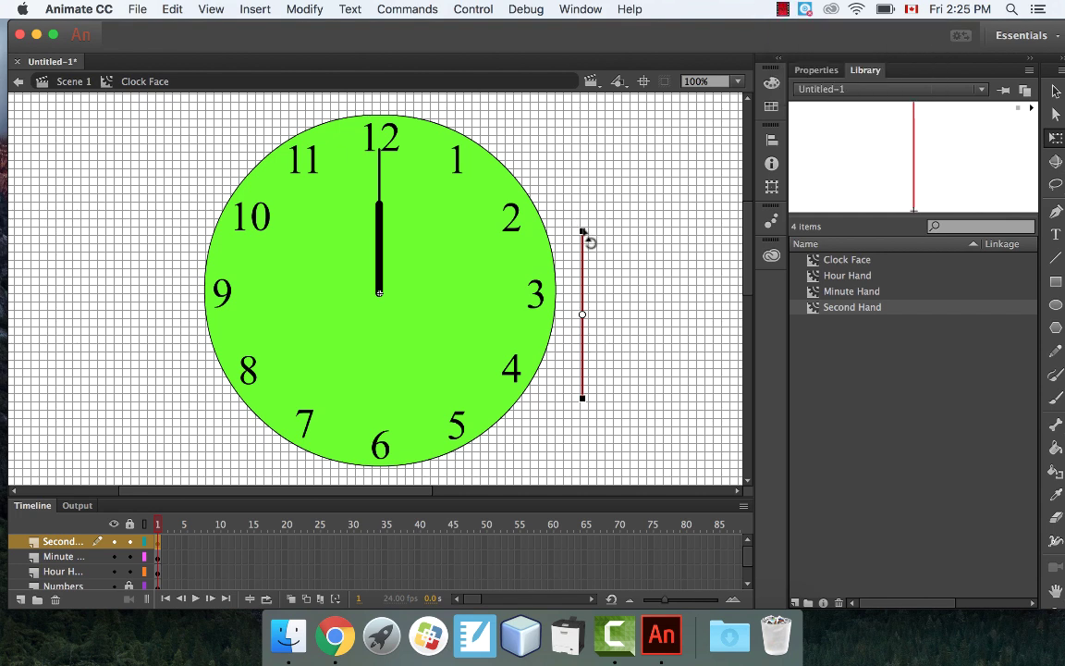
- Shorten the second hand further and move it so its lower end sits on the clock face's centre, pointing at 12
drag(582, 232, 582, 248)
click(1056, 91)
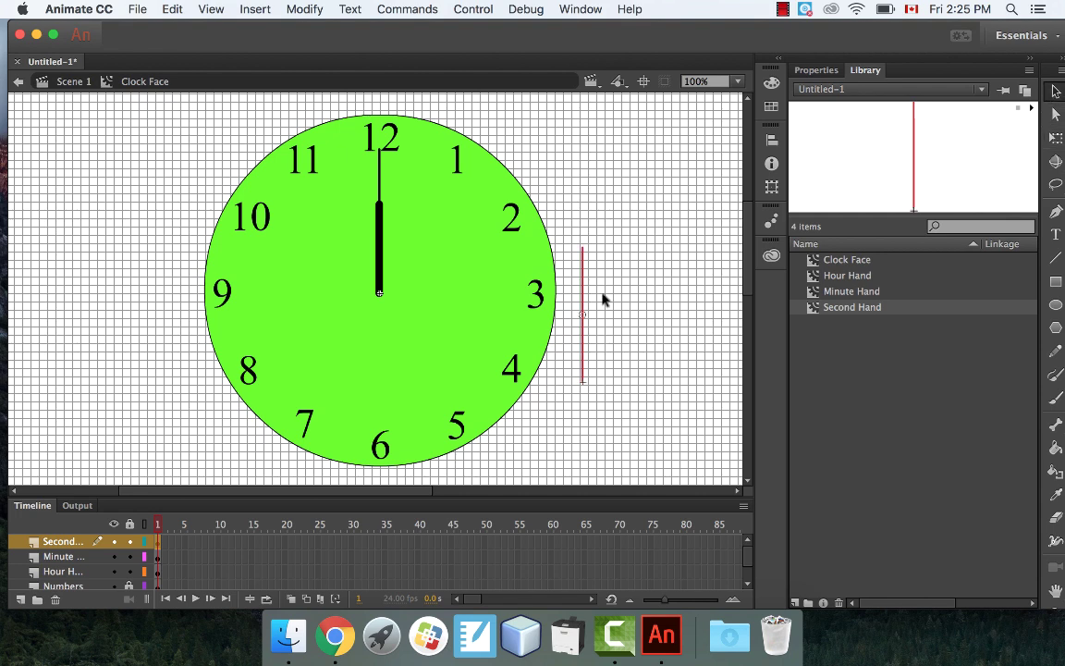
drag(581, 274, 386, 197)
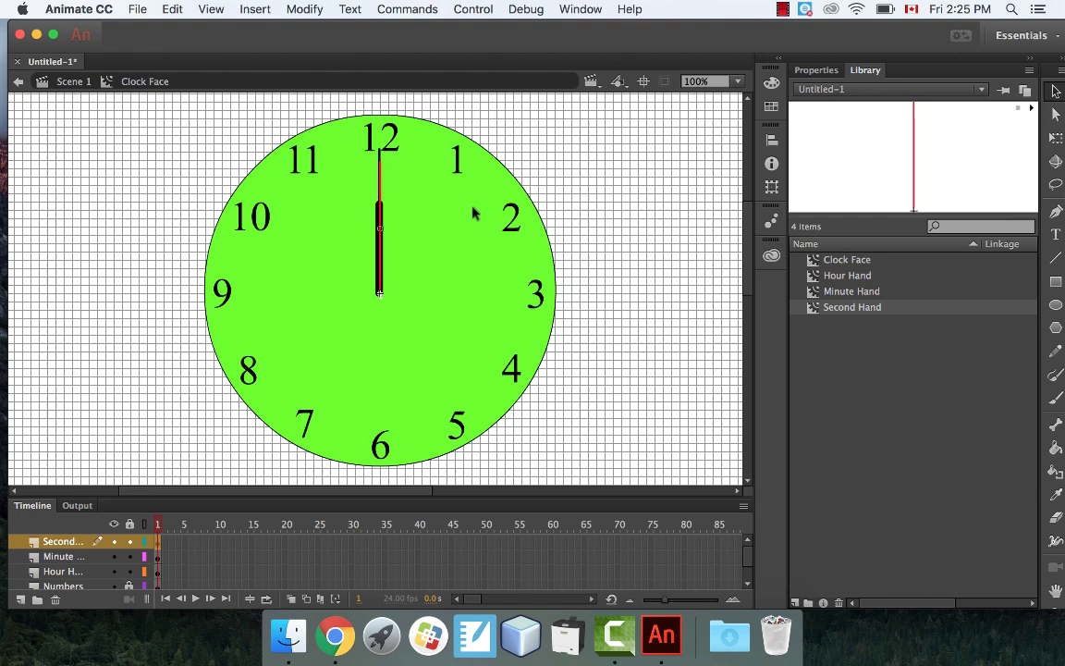
click(599, 279)
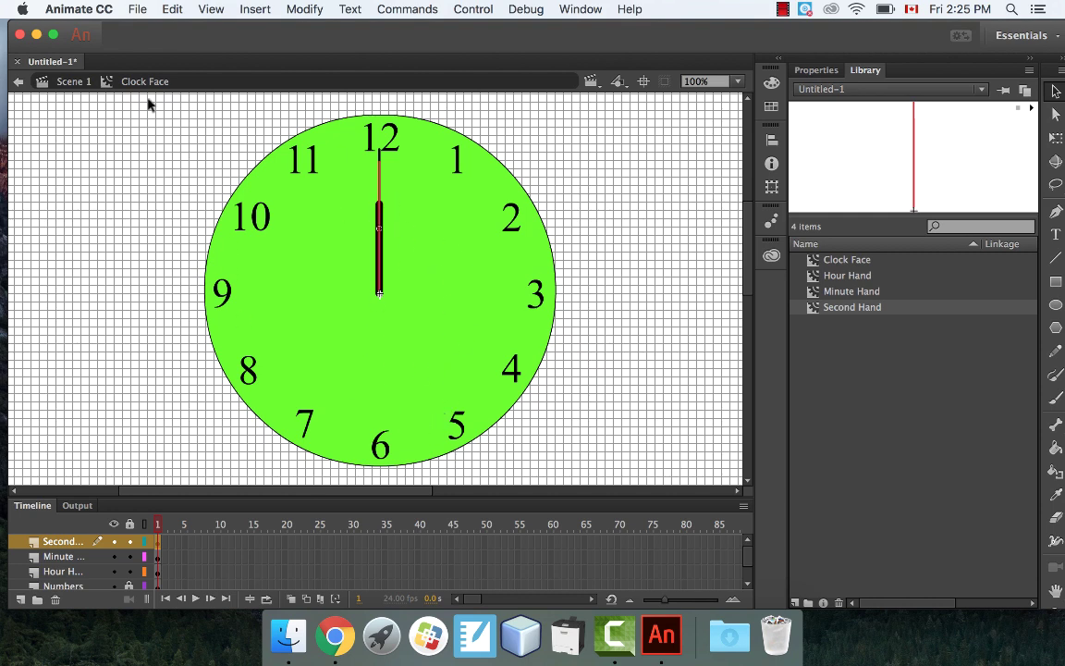
- Return to Scene 1 and place the Clock Face clip on the stage
click(72, 82)
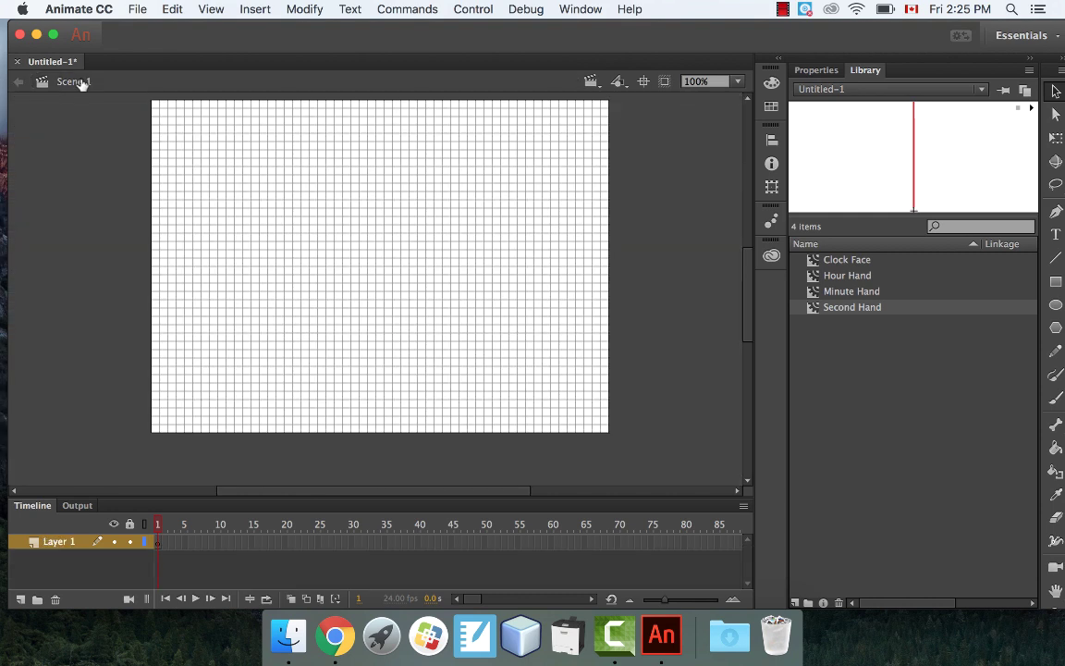
click(845, 263)
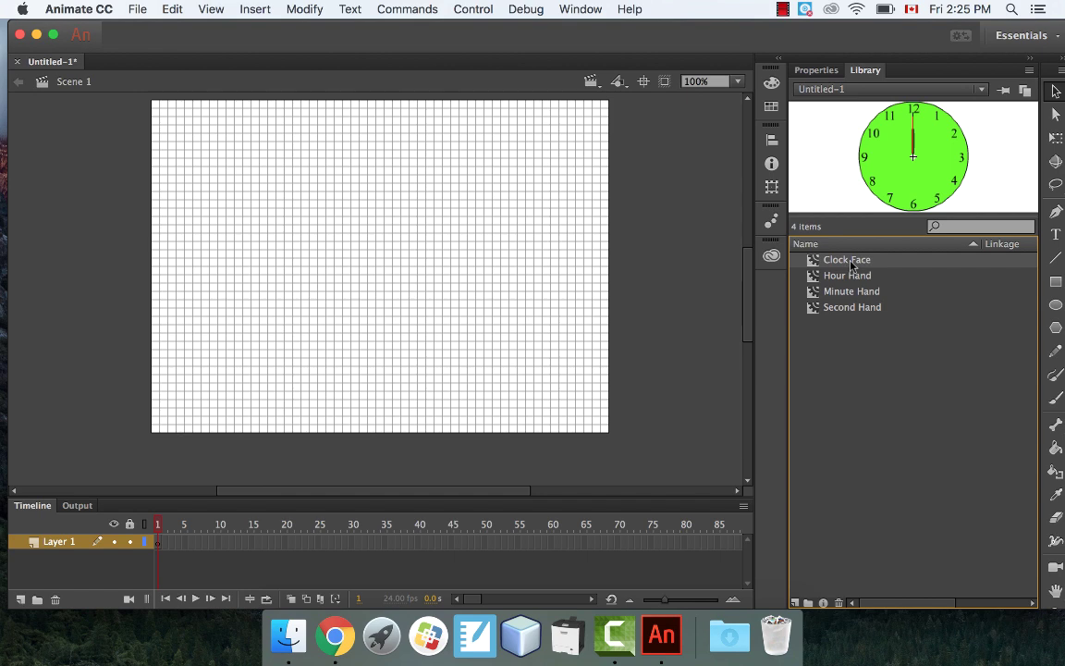
drag(851, 265, 371, 263)
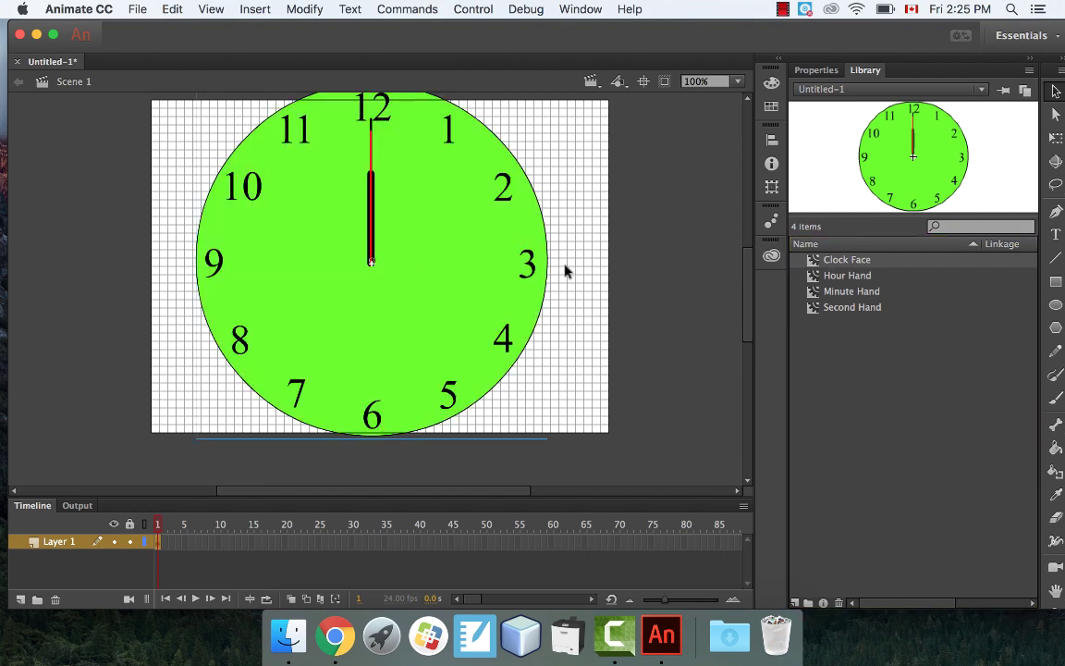
click(1056, 137)
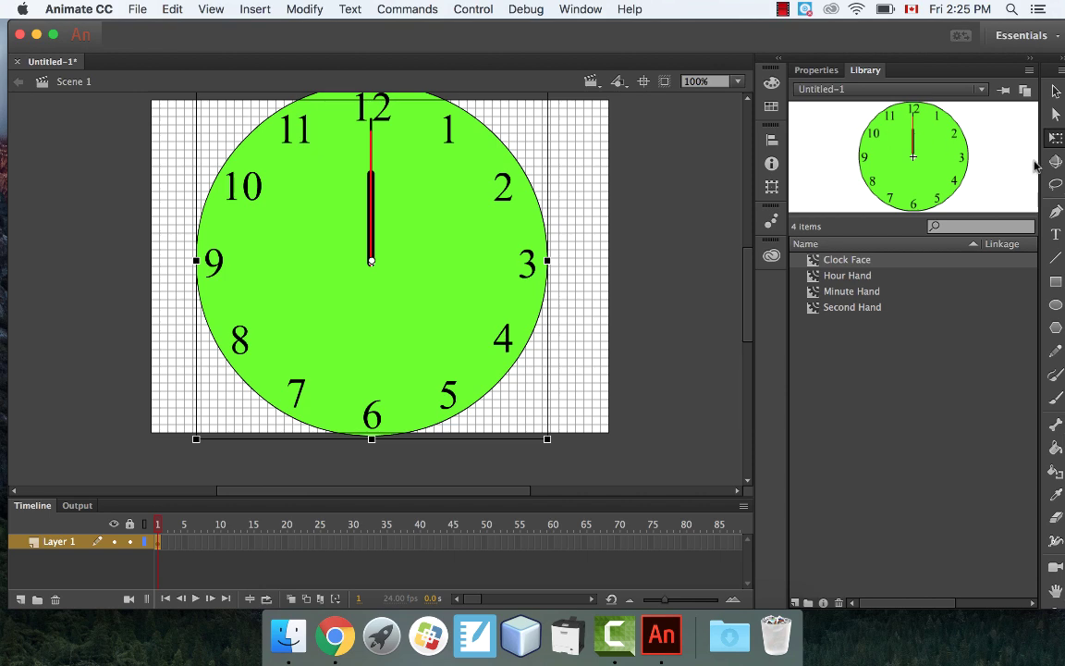
click(1056, 90)
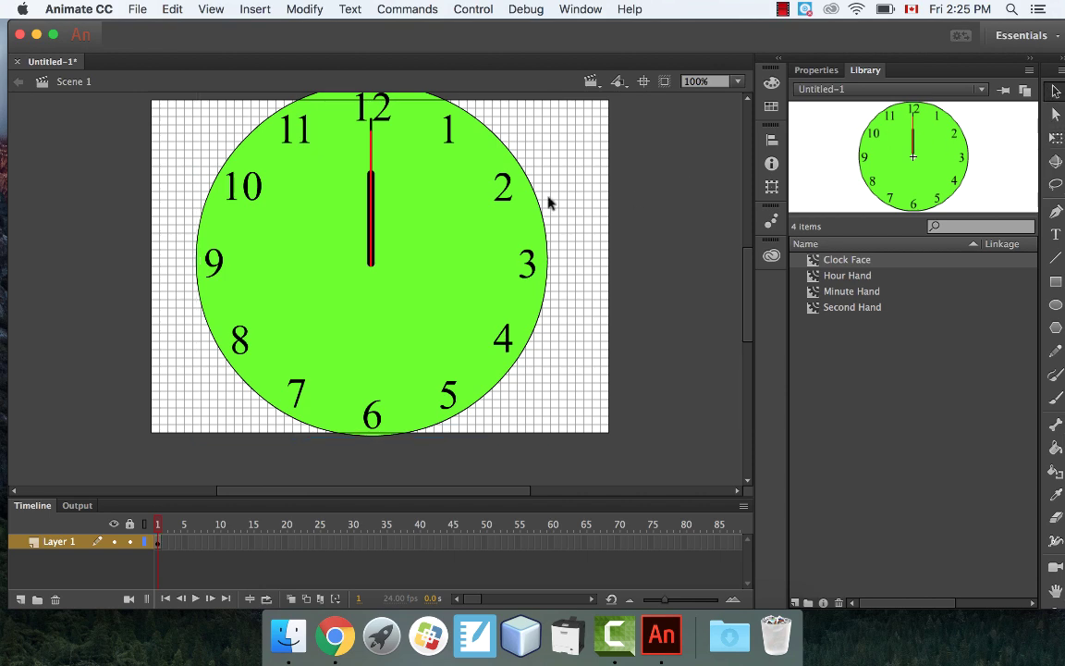
- Enlarge the stage to 800 px wide with a greater height, and move the clock fully onto it
click(583, 197)
right_click(583, 197)
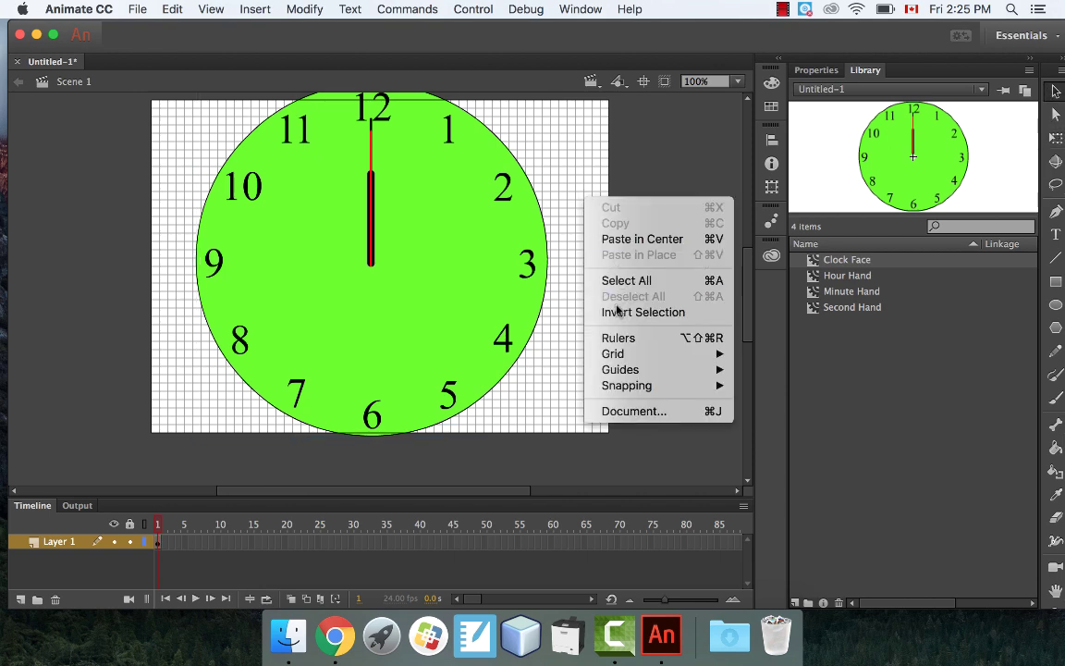
click(624, 414)
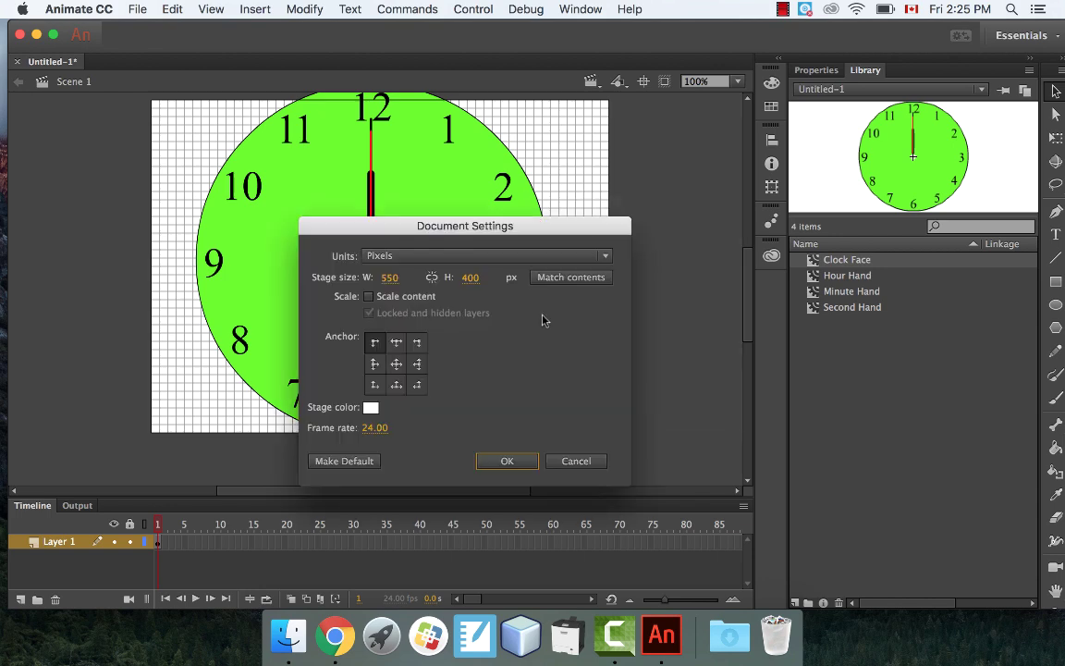
click(389, 278)
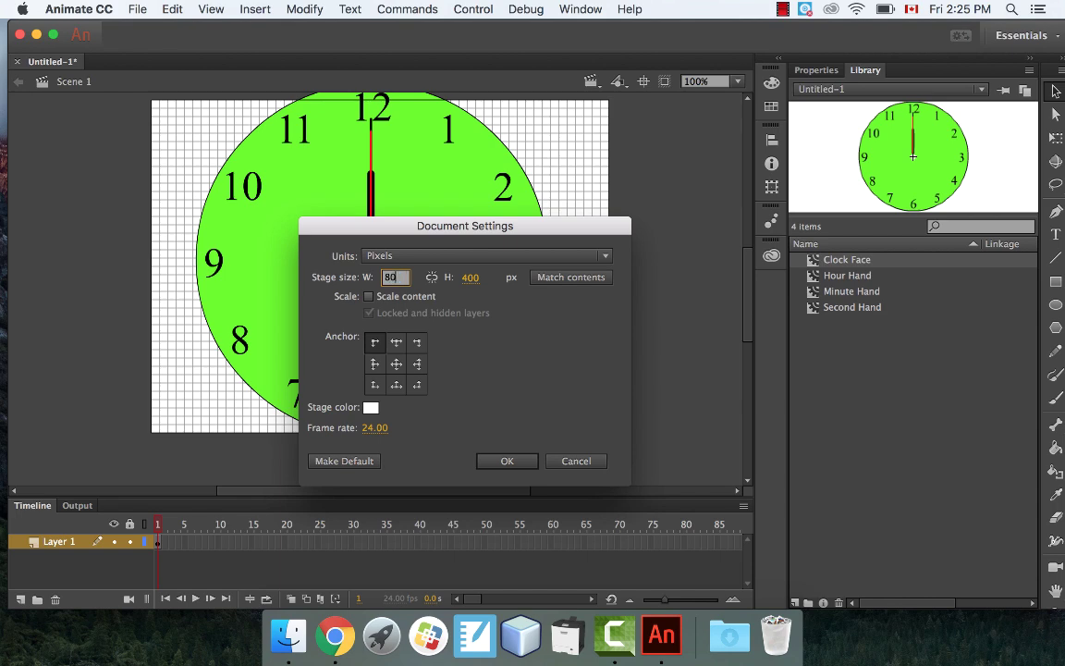
key(Return)
click(471, 278)
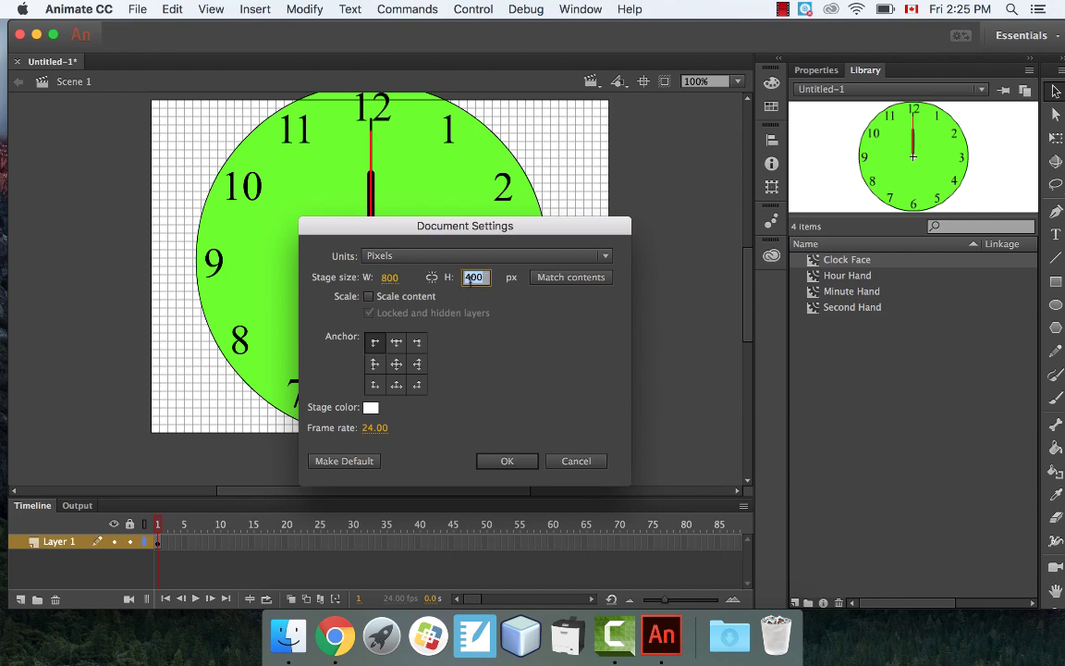
text(7)
click(507, 461)
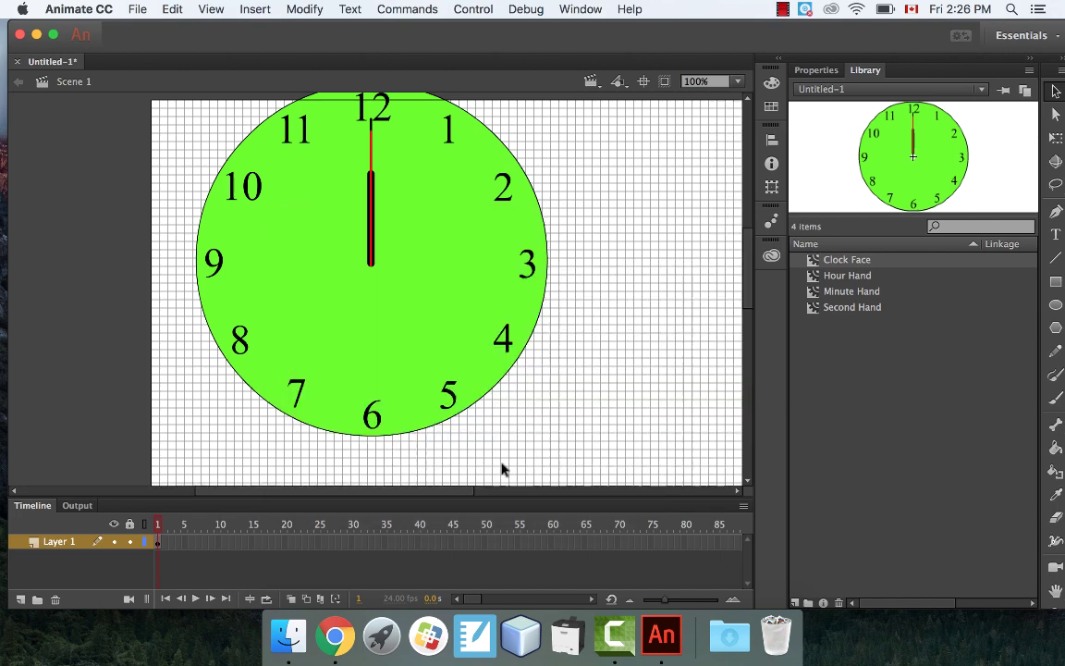
drag(470, 242, 536, 269)
- Test the movie to check that the clock hands run, and close the preview
click(473, 10)
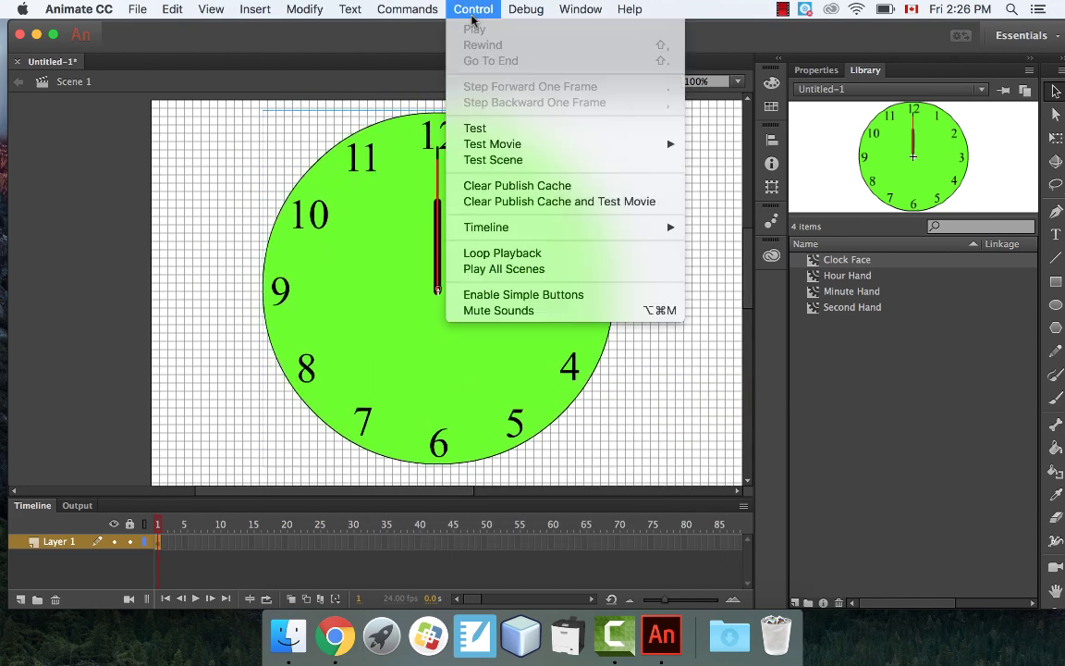
click(510, 135)
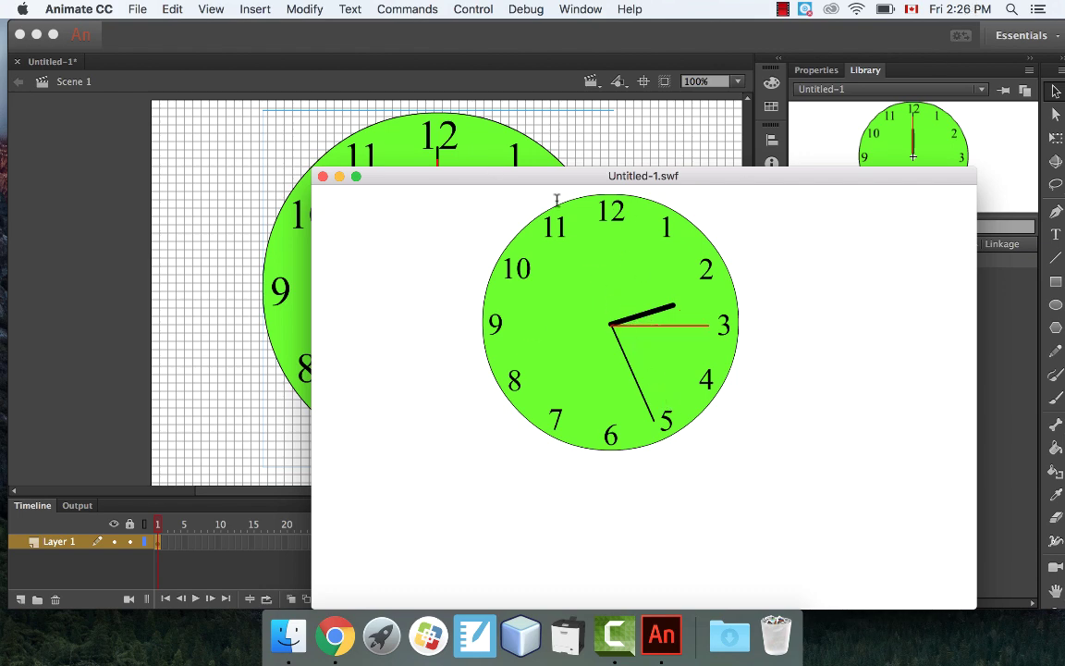
click(321, 176)
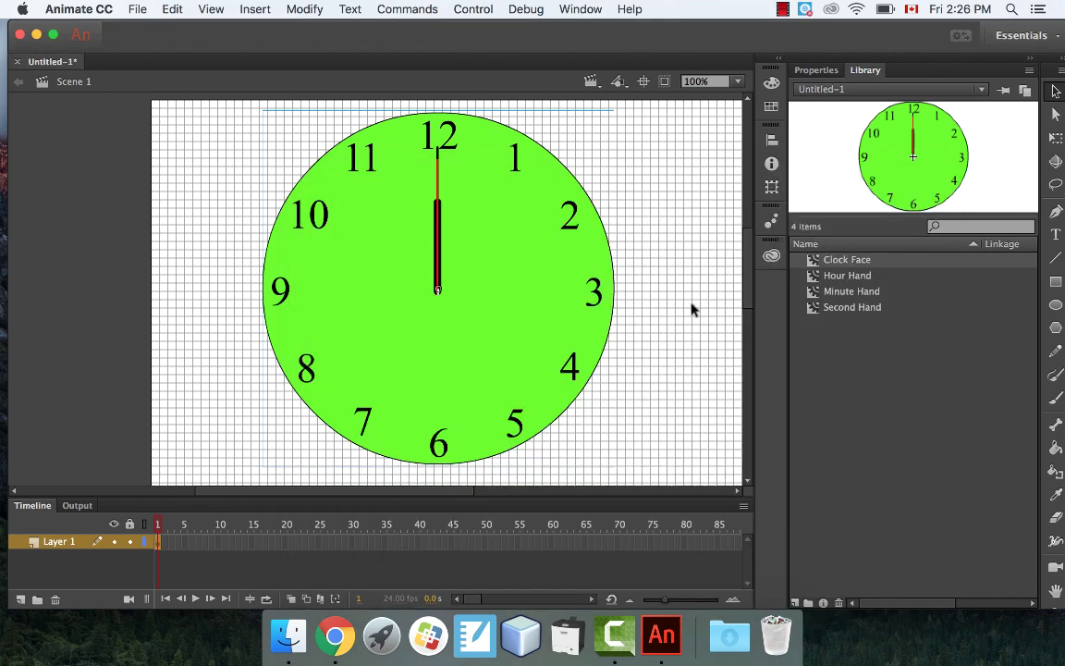
- Match the stage size to its contents in the document settings
scroll(678, 280, down, 5)
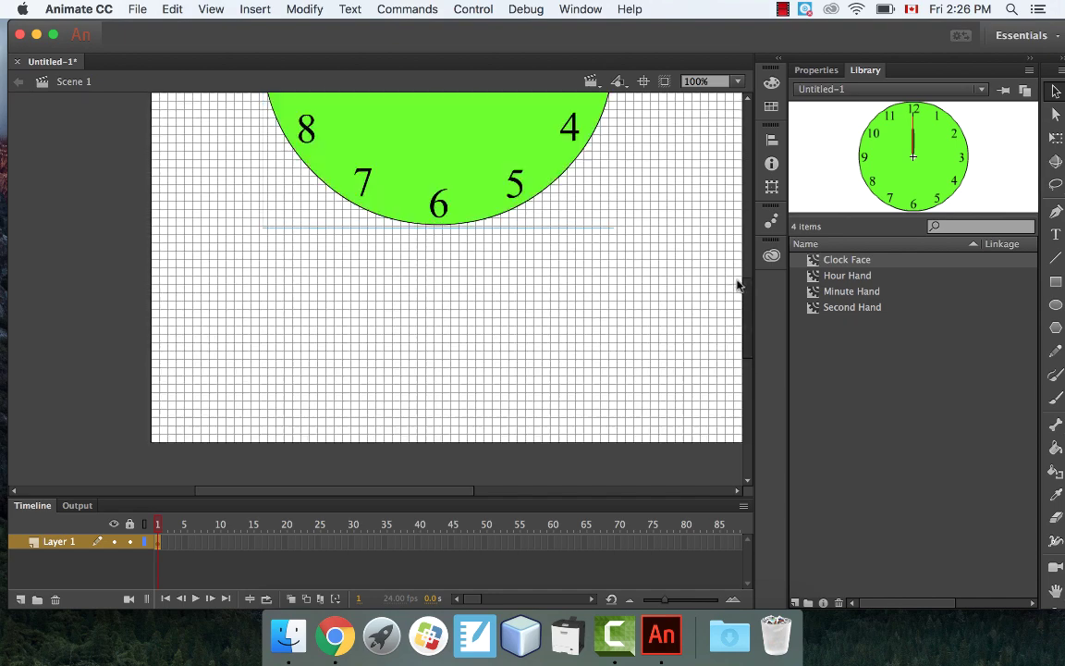
scroll(740, 285, up, 10)
scroll(729, 267, down, 8)
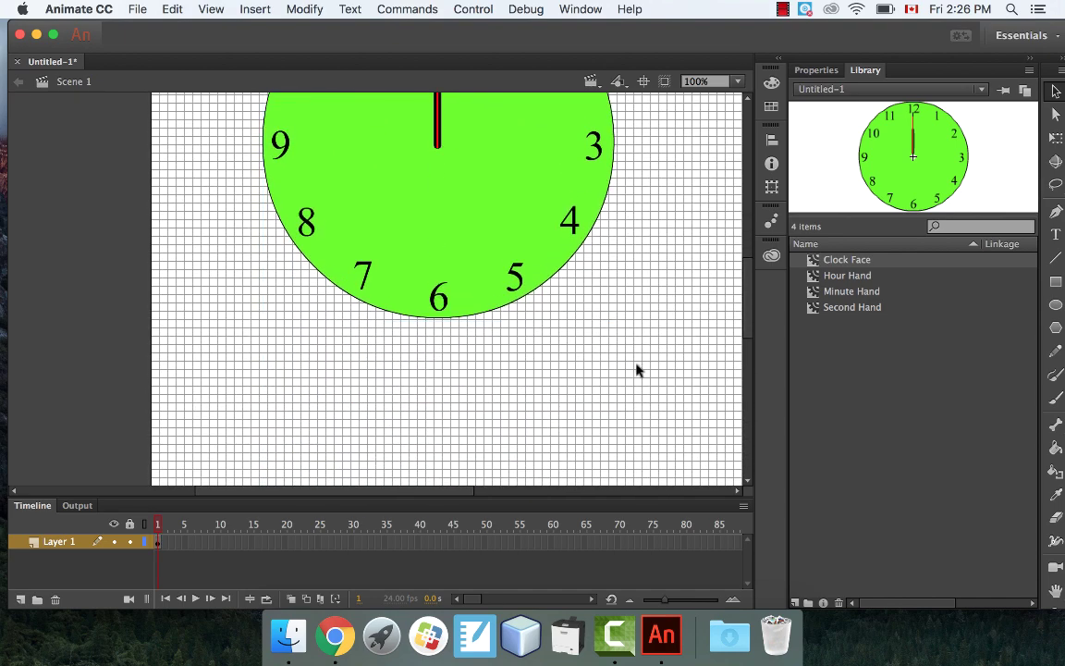
right_click(636, 370)
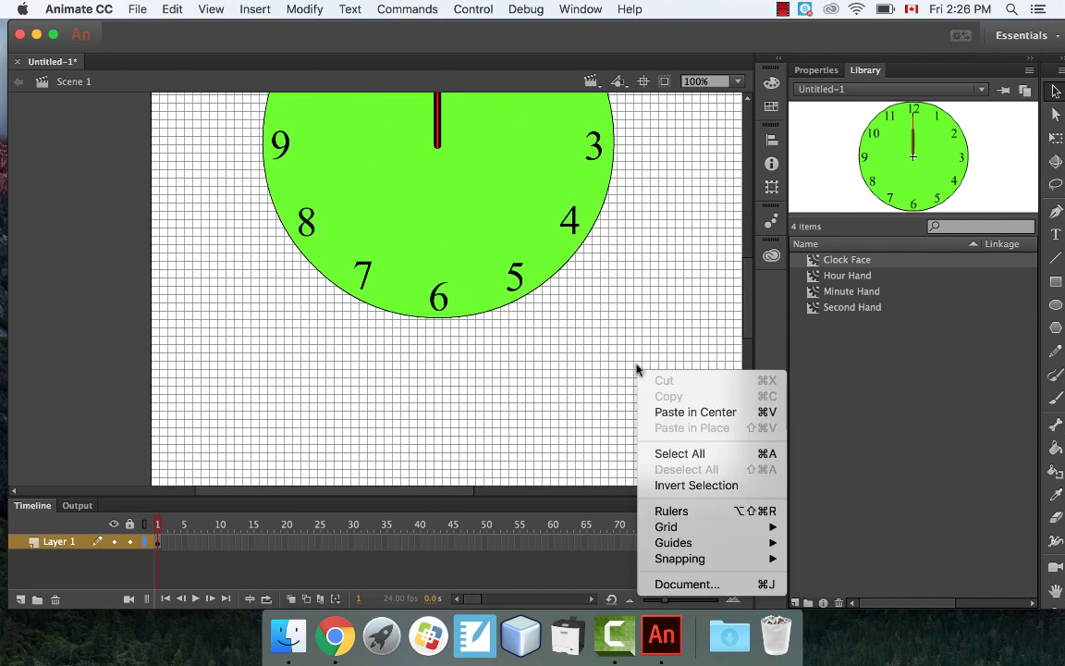
click(703, 582)
click(553, 278)
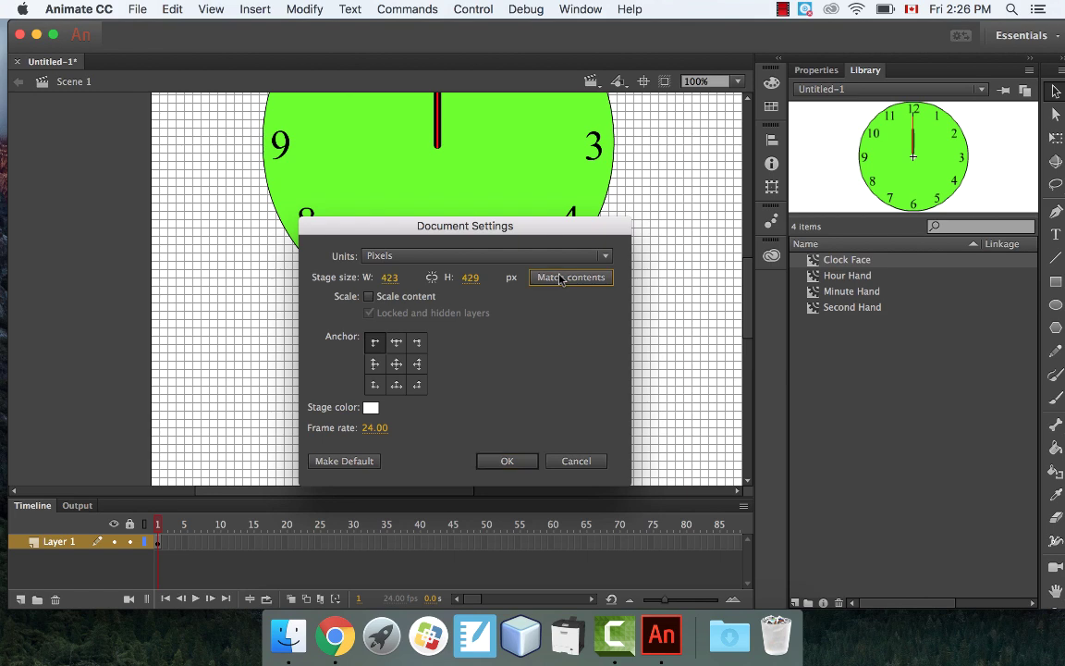
click(507, 462)
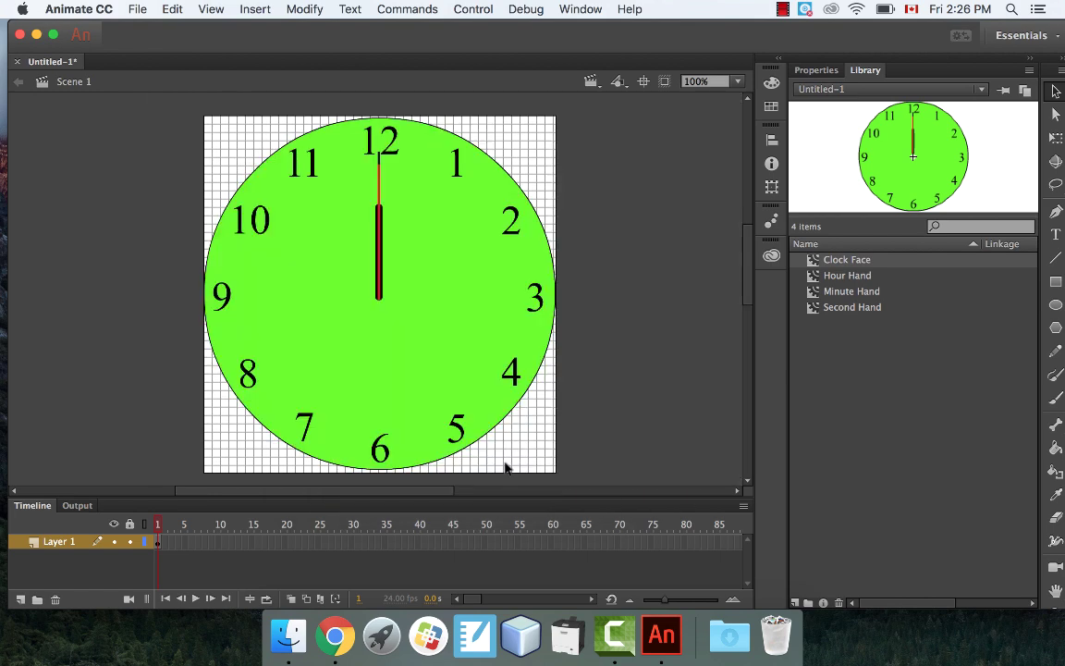
- Test the movie again with the fitted stage and close the preview window
click(472, 9)
click(487, 128)
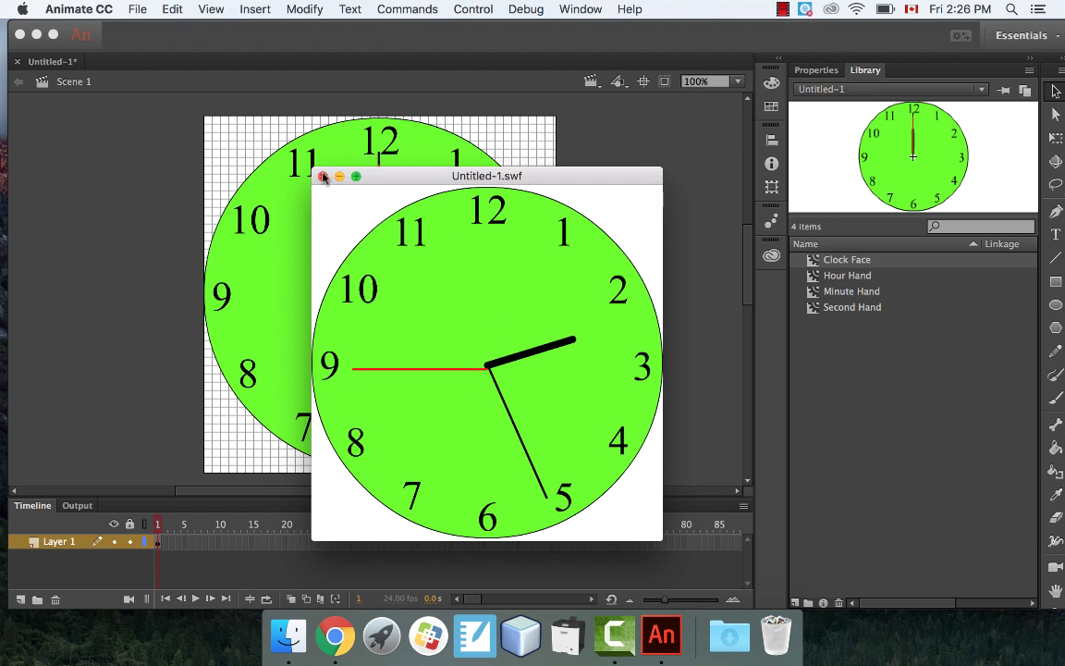
click(323, 177)
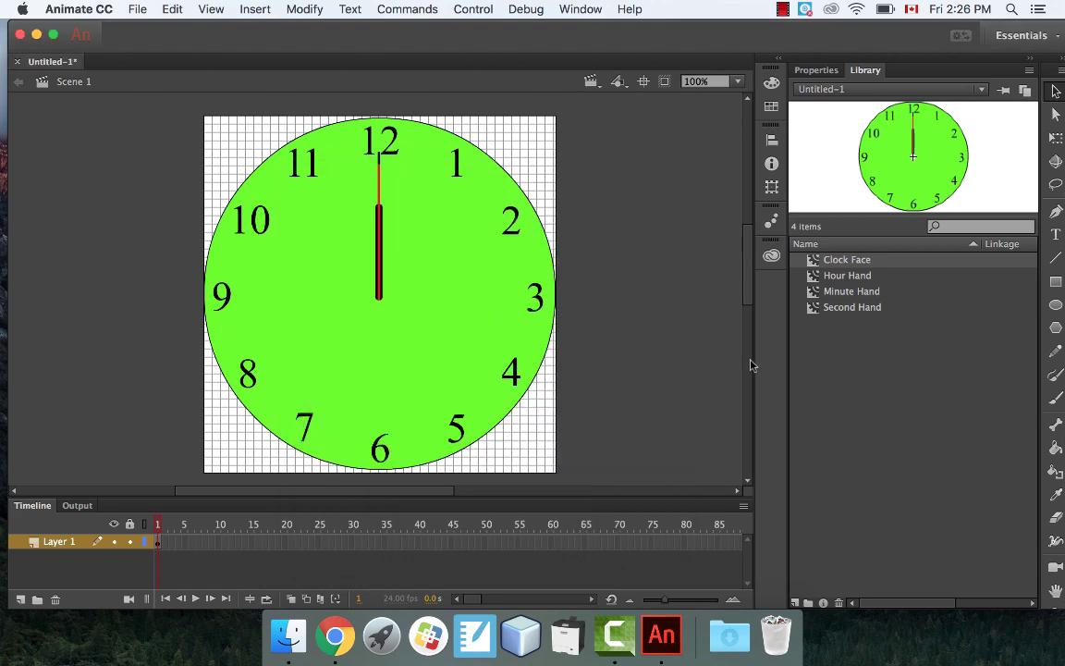
- Open the Clock Face clip for editing and add a layer named "Dot" above the Second Hand layer
double_click(814, 266)
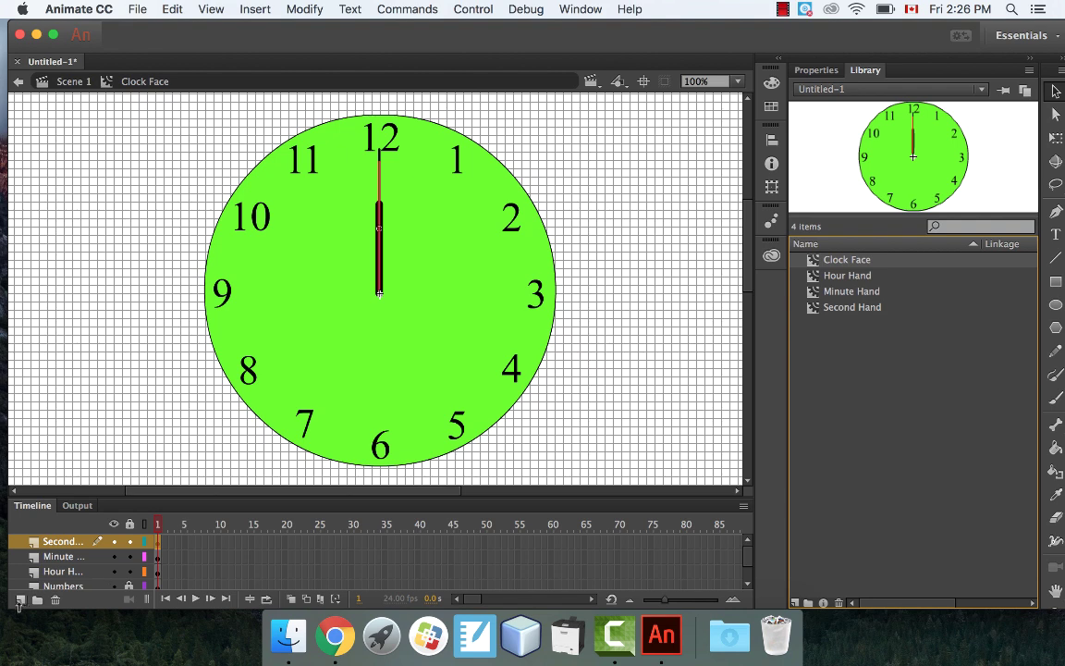
click(20, 599)
double_click(62, 541)
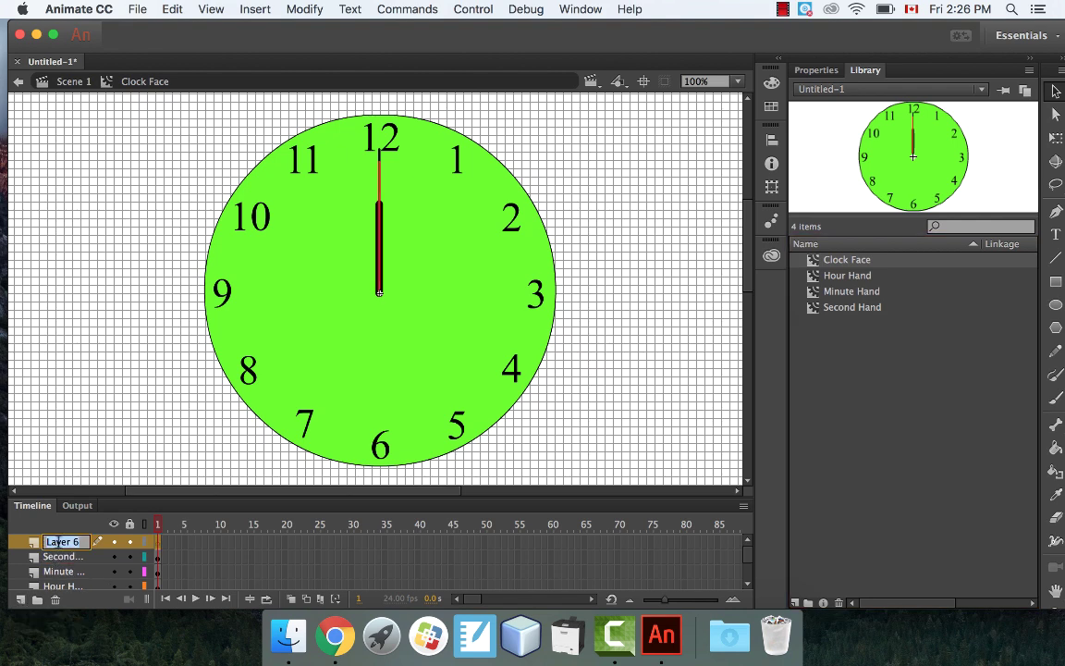
text(Dot)
key(Return)
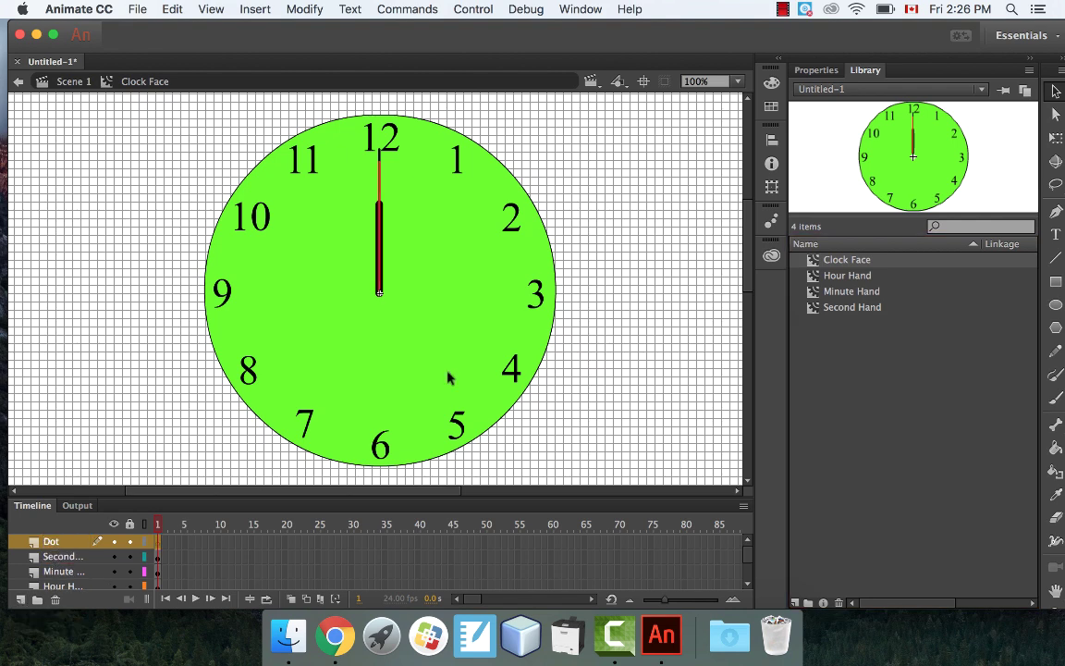
- Draw a black circle about 8 px wide on the Dot layer and move it onto the centre of the clock face
key(o)
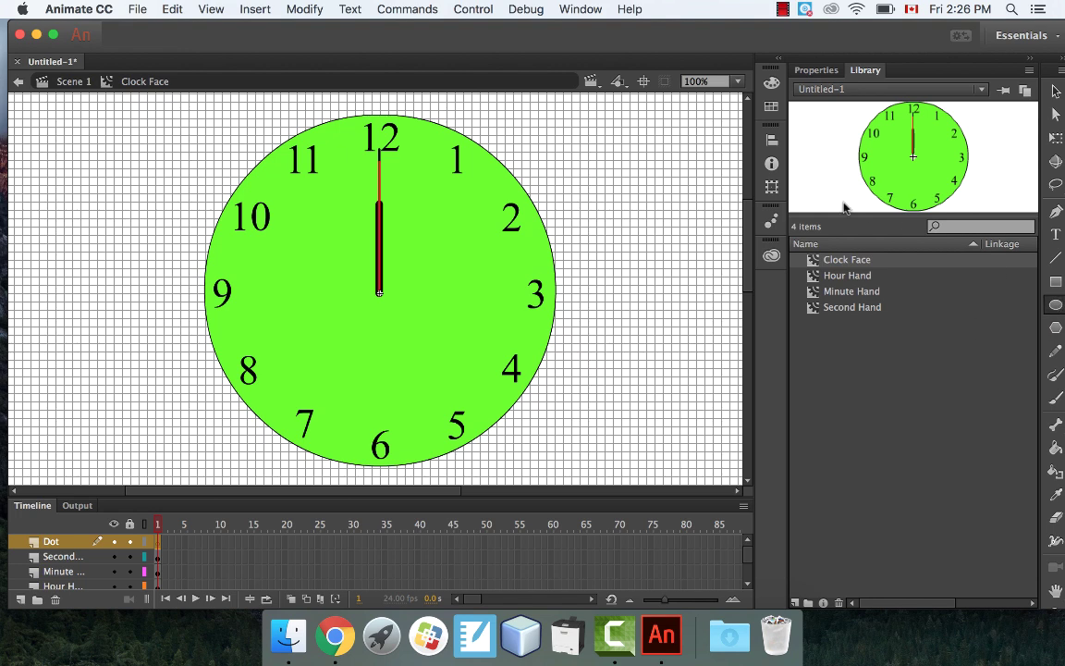
click(816, 69)
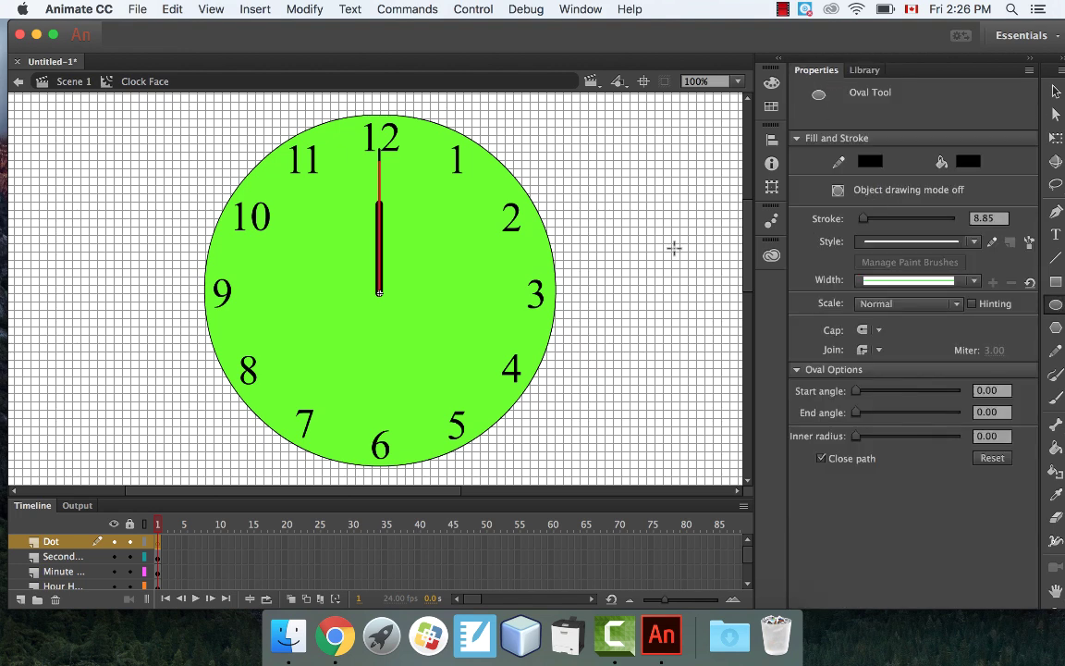
drag(655, 245, 665, 256)
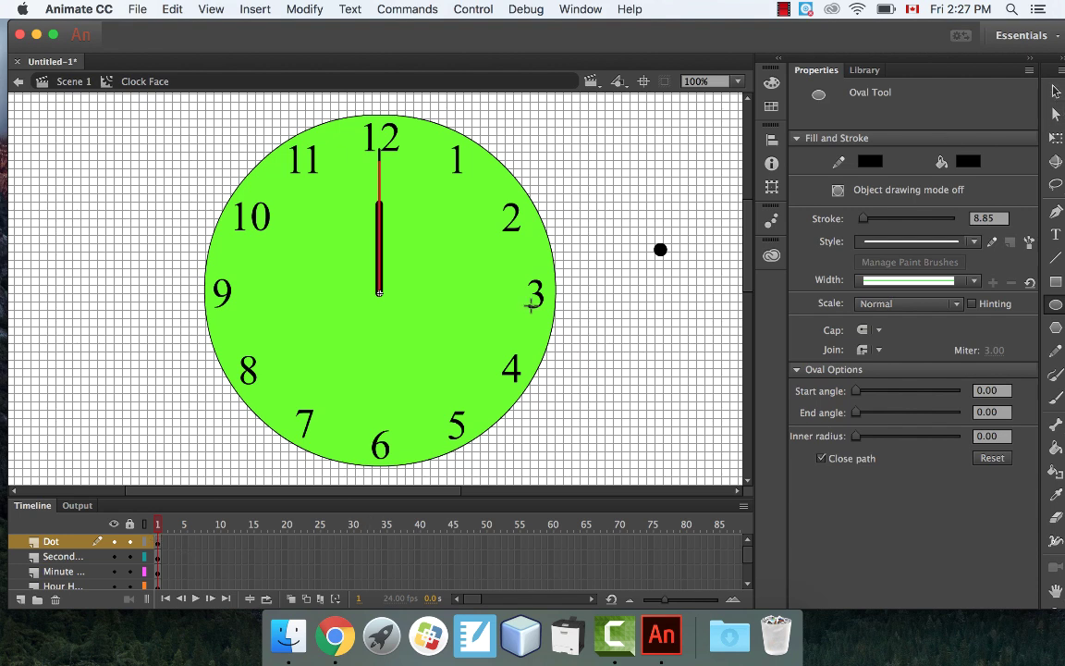
key(v)
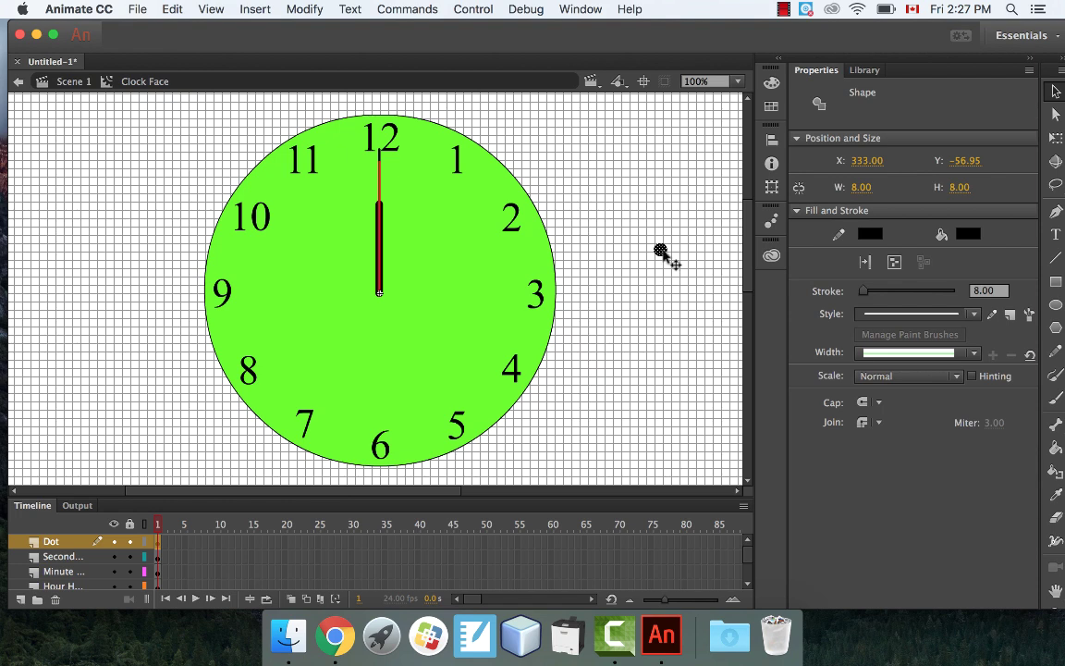
drag(659, 250, 381, 299)
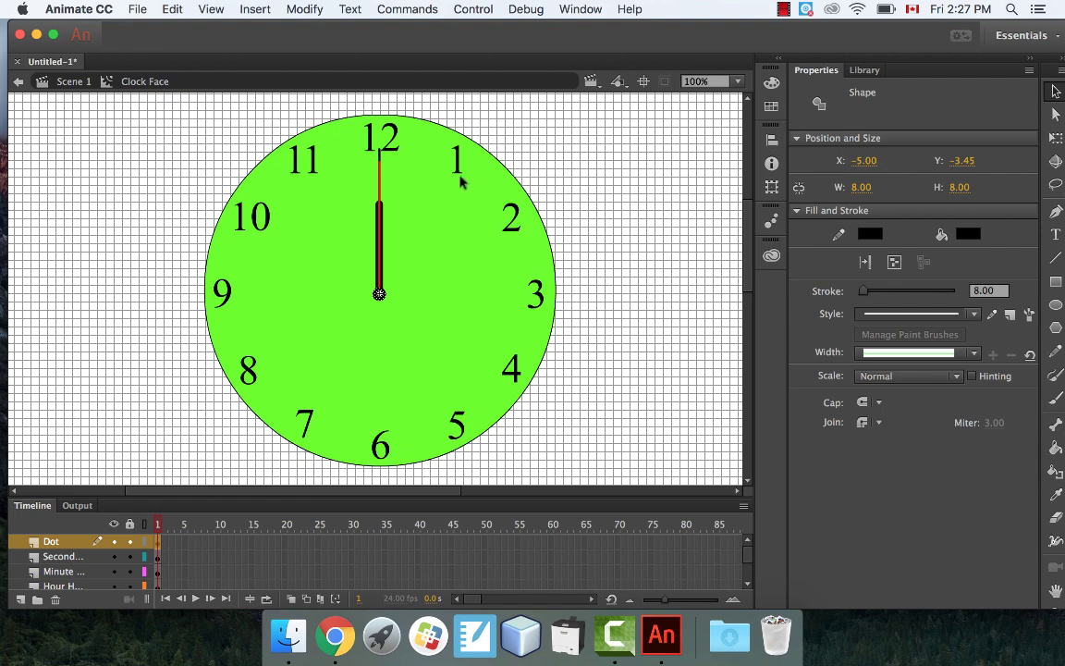
- Test the movie to check the centre dot over the running hands, and close the preview
click(416, 9)
click(482, 129)
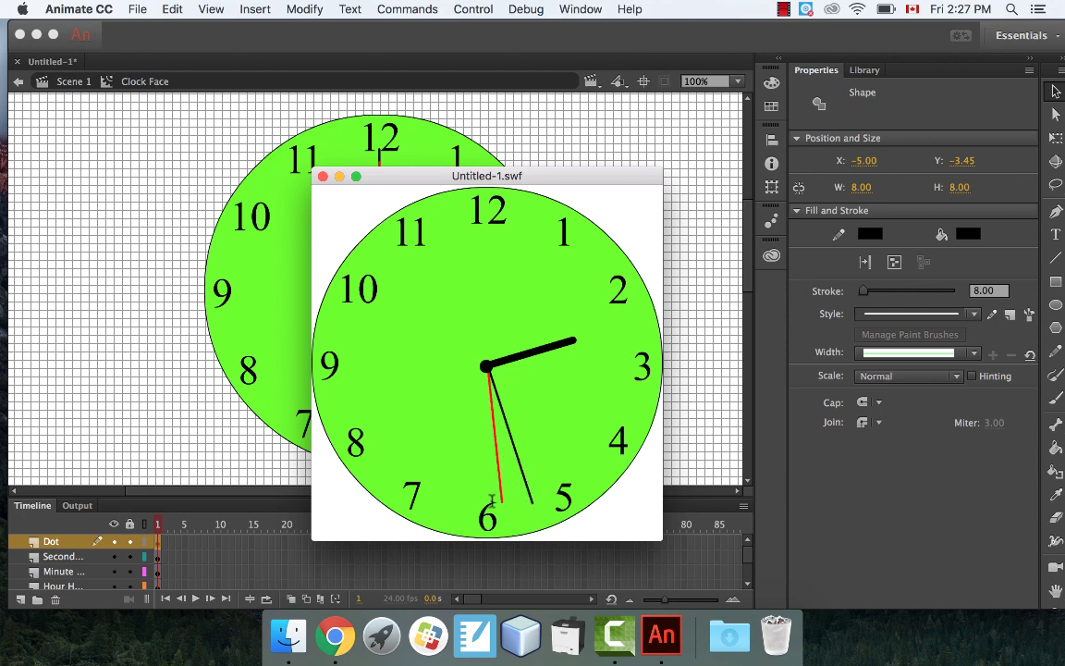
click(323, 177)
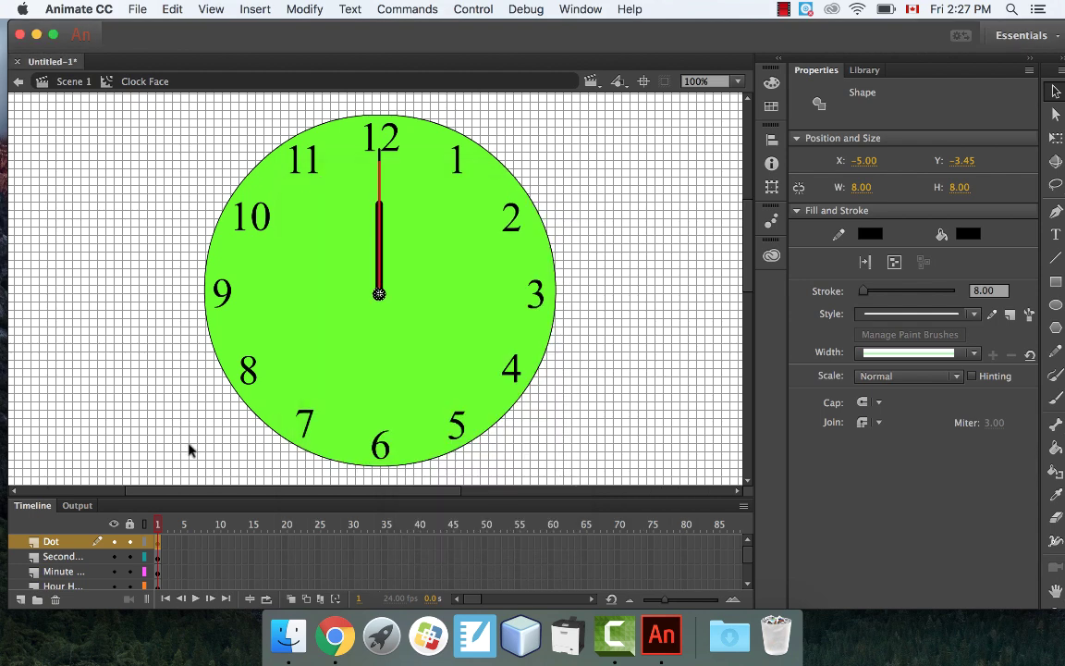
- Return to Scene 1 and create a new movie clip symbol named "Second Hand Tip"
click(82, 82)
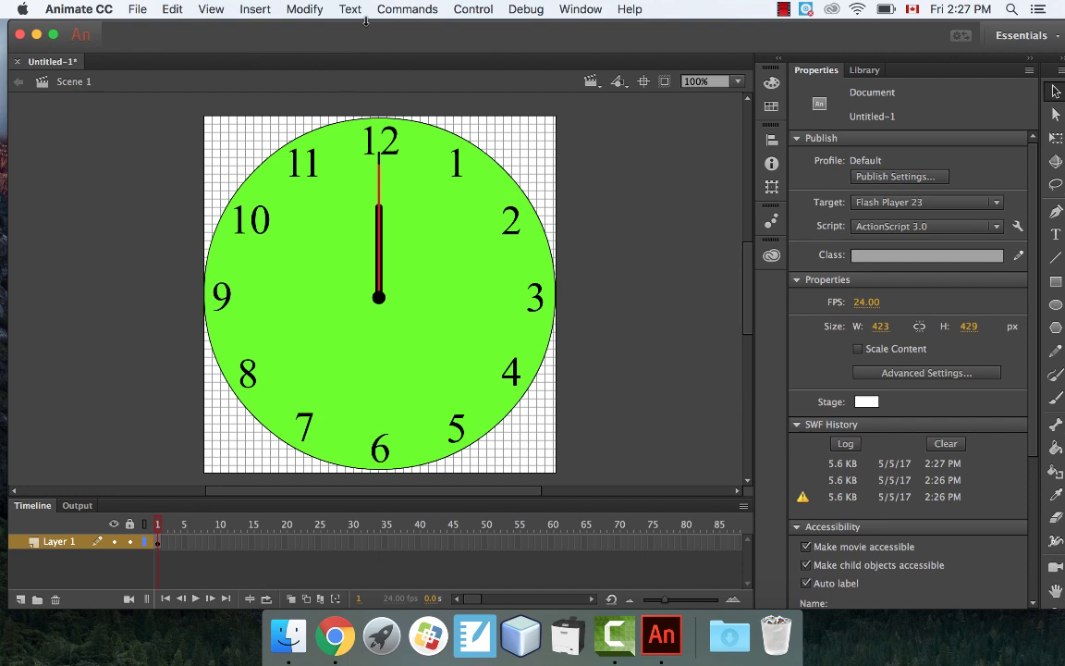
click(289, 9)
mouse_move(255, 9)
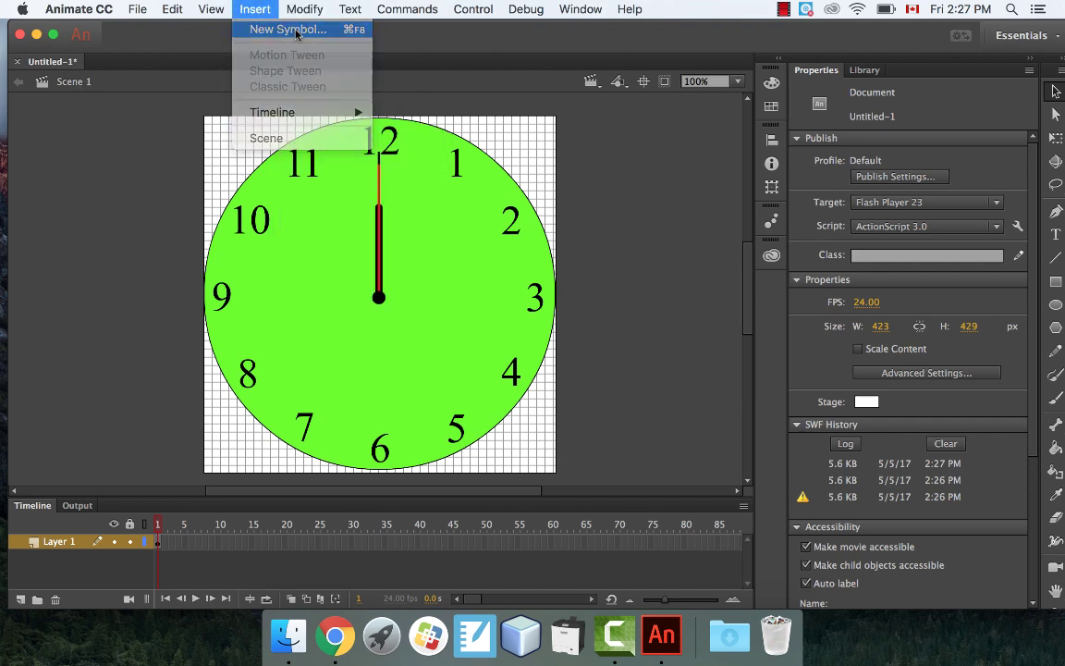
click(282, 29)
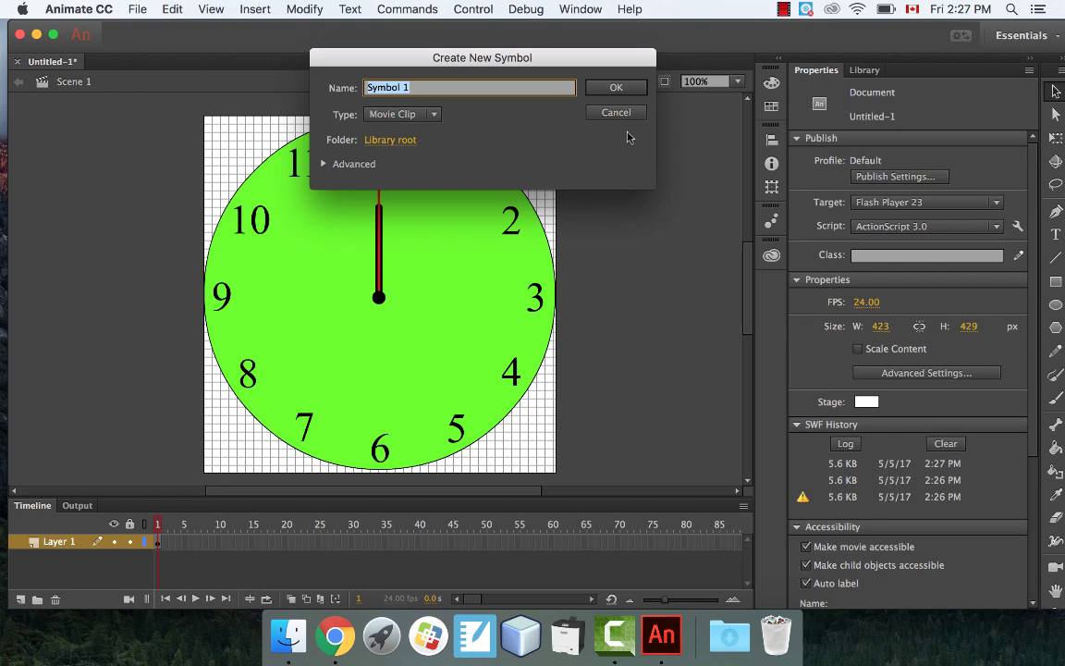
text(Second Hand Tip)
key(Return)
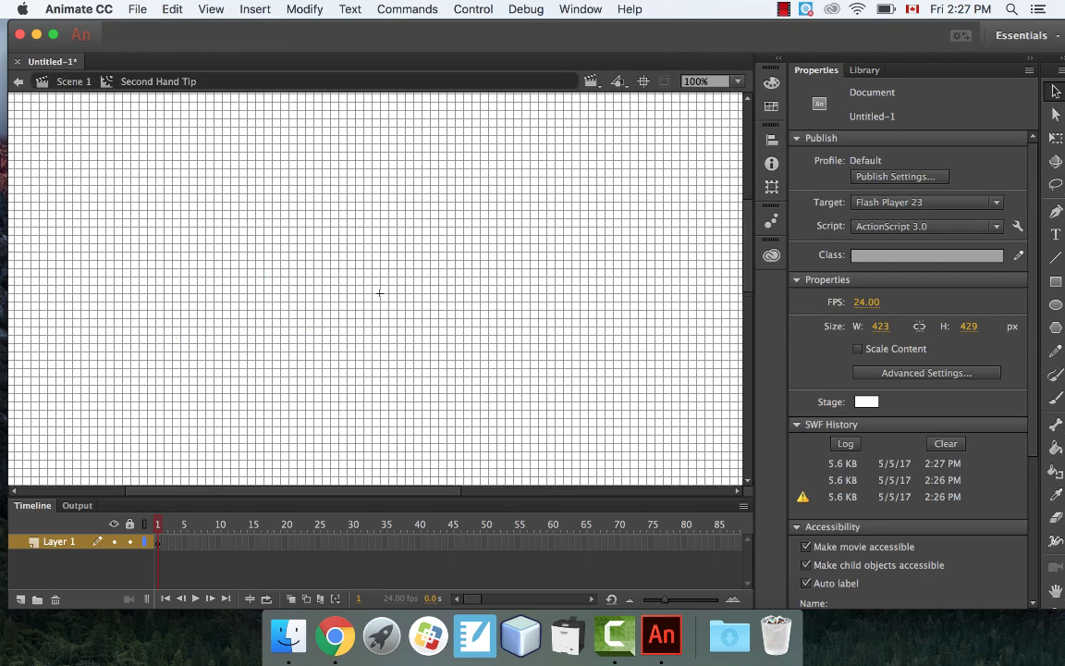
- Draw an 8-sided polygon about 64 px wide with a red fill and black outline using the PolyStar tool
click(1056, 328)
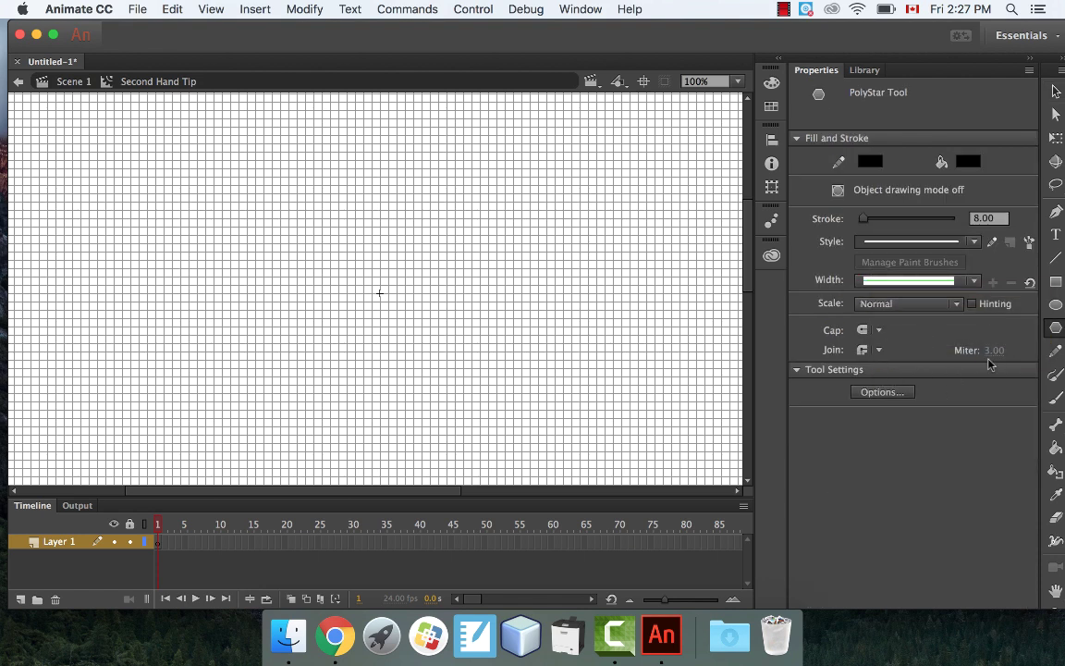
click(888, 396)
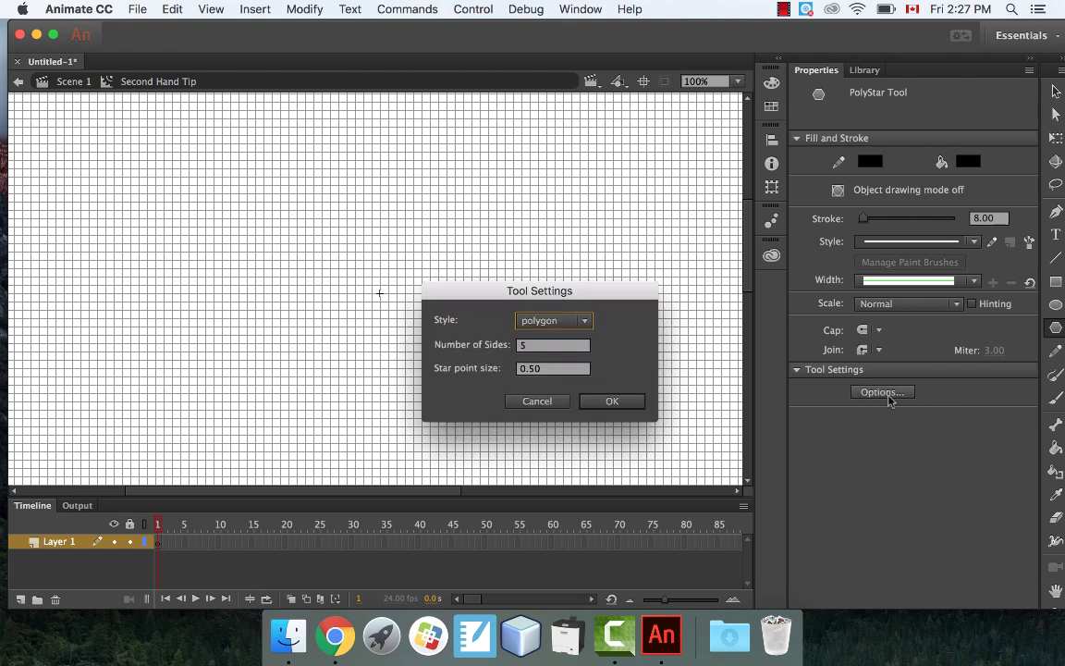
click(525, 346)
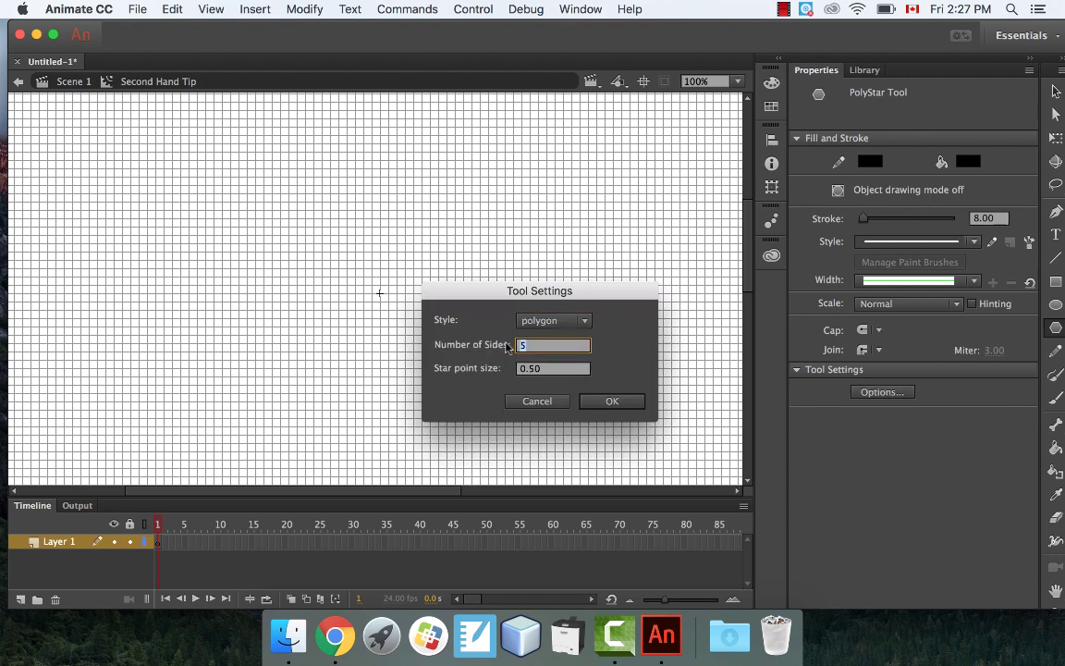
text(8)
click(610, 401)
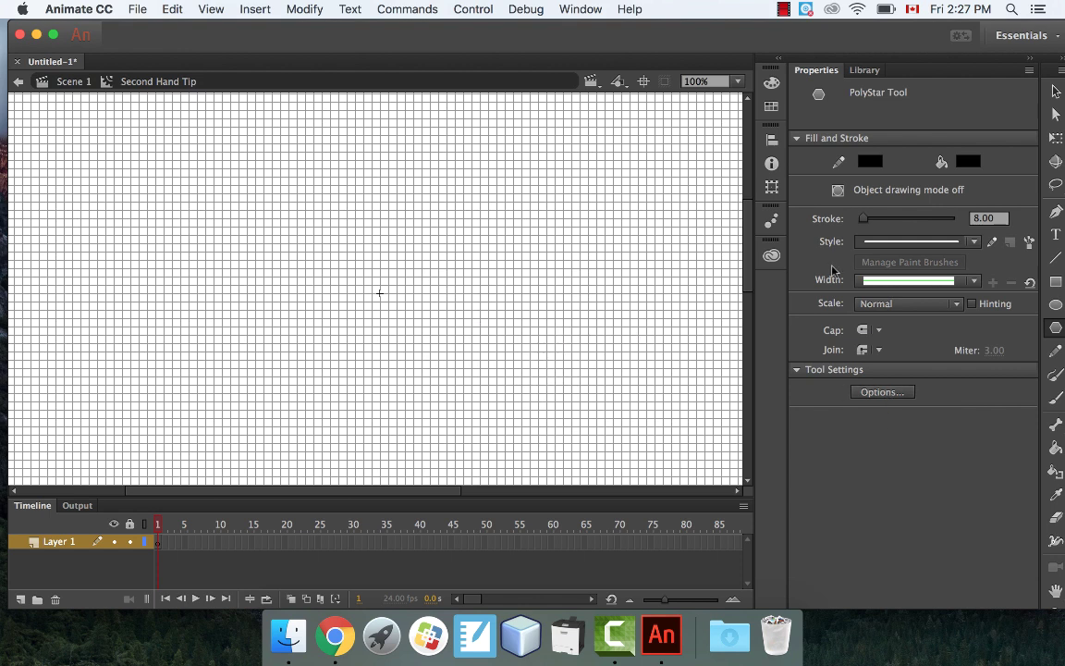
click(967, 163)
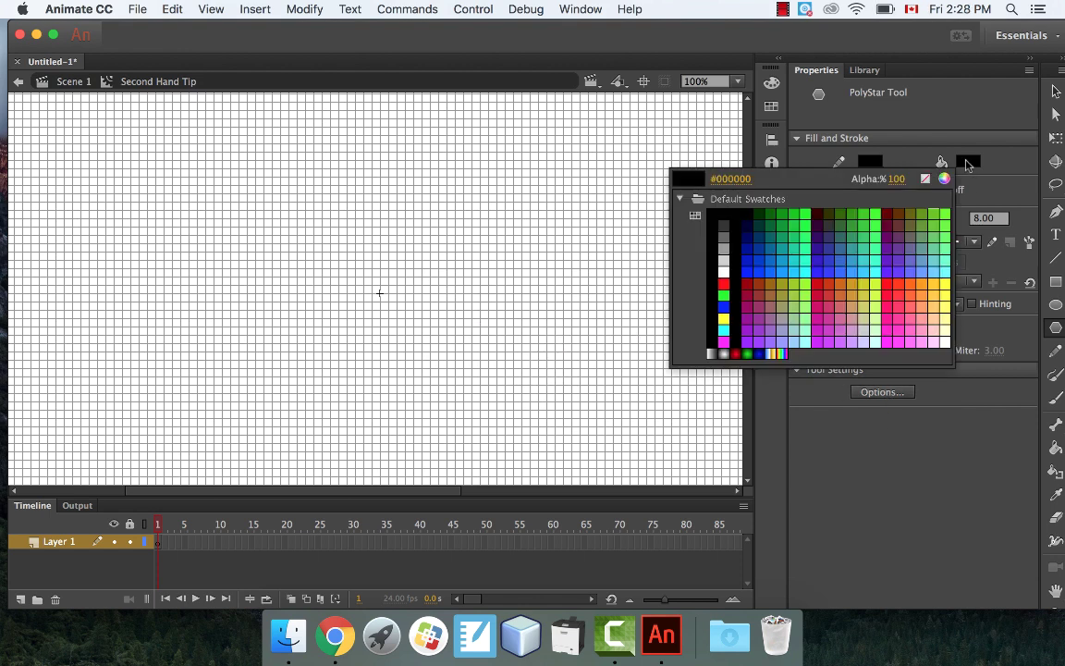
click(724, 283)
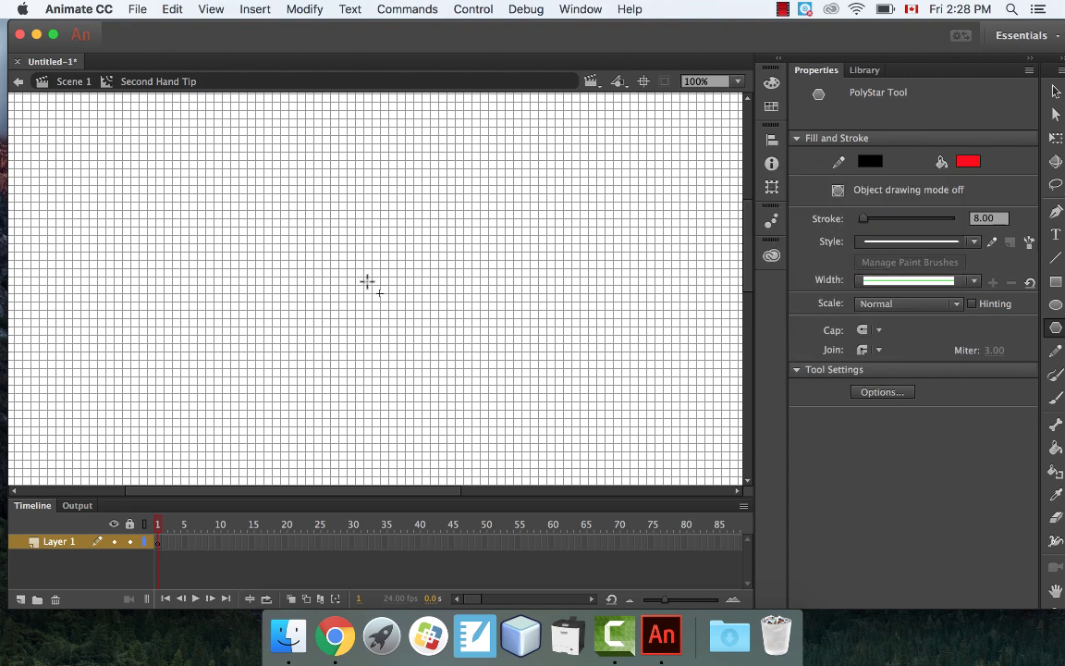
drag(368, 277, 393, 289)
- Select the whole octagon and centre it on the clip's registration point
key(v)
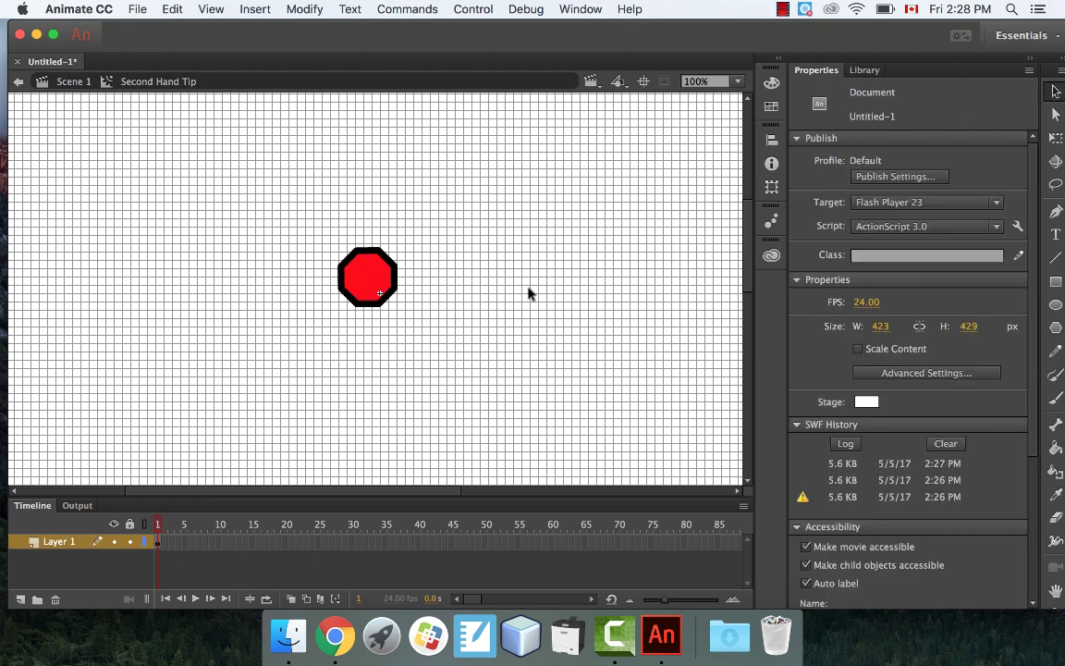
drag(431, 209, 280, 398)
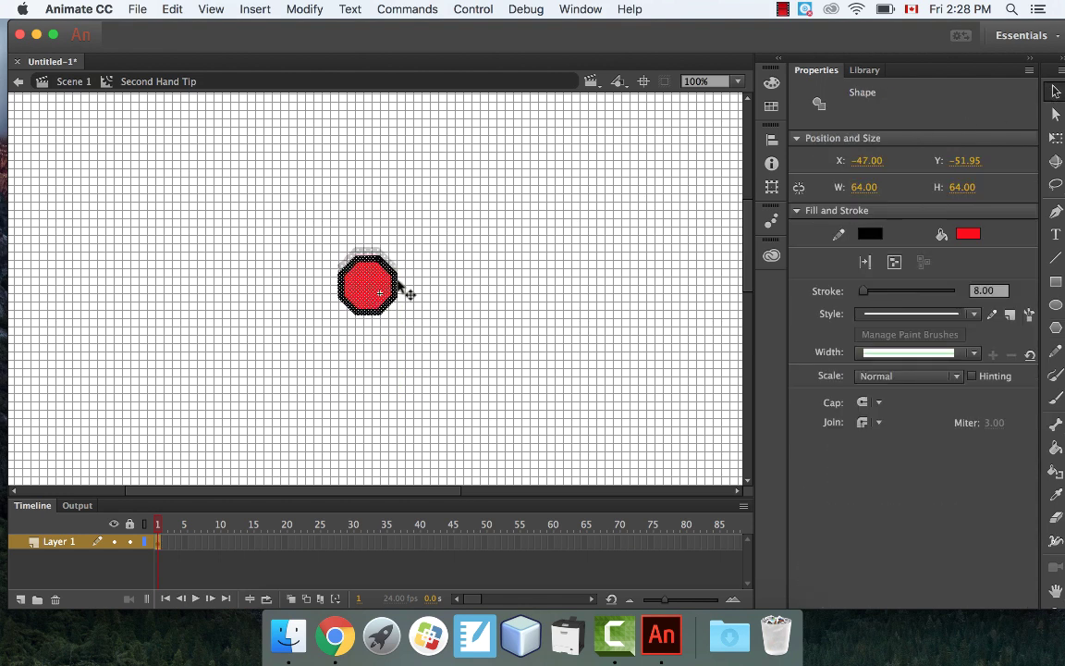
mouse_move(389, 268)
mouse_down()
mouse_move(402, 286)
mouse_move(396, 280)
mouse_up()
click(417, 240)
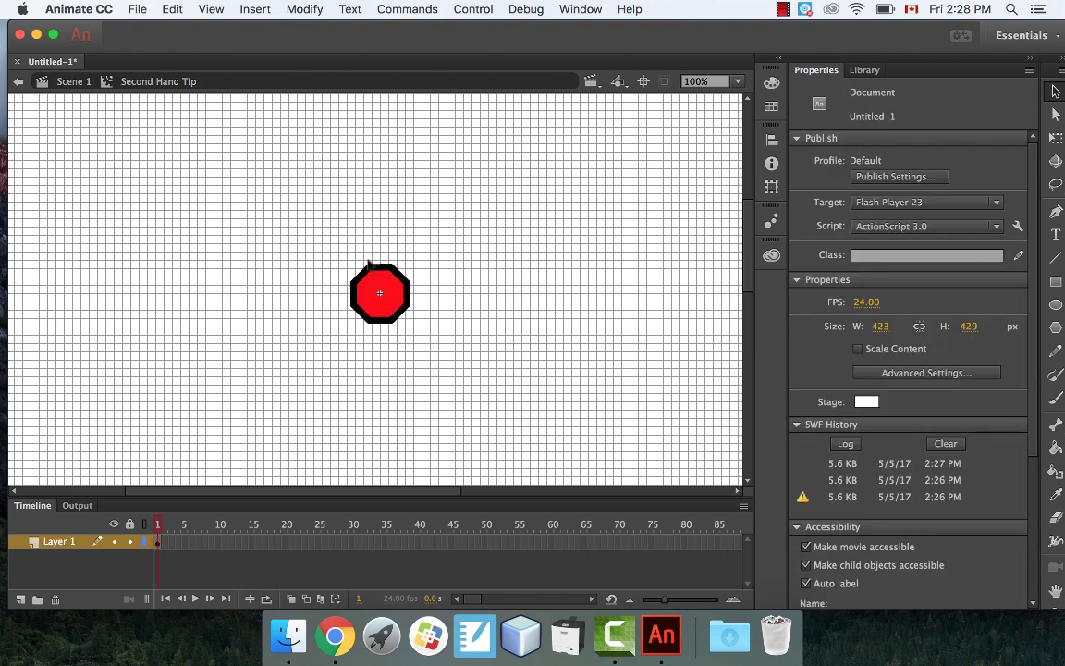
- Insert a keyframe at frame 2 and rotate the octagon there slightly clockwise with Free Transform
right_click(163, 544)
click(246, 284)
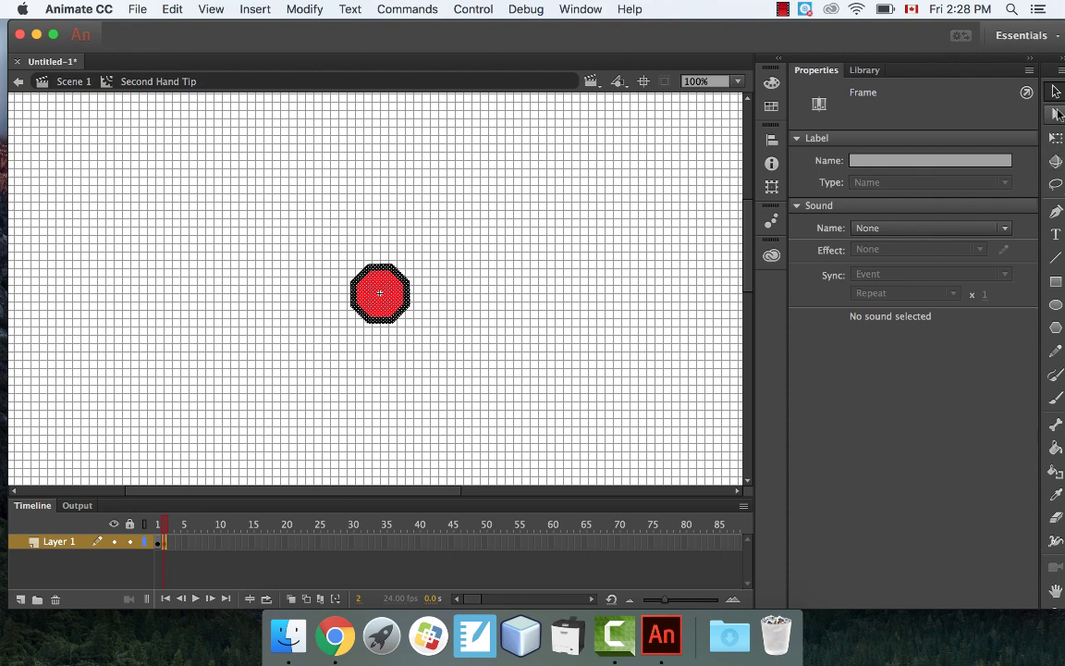
click(1055, 140)
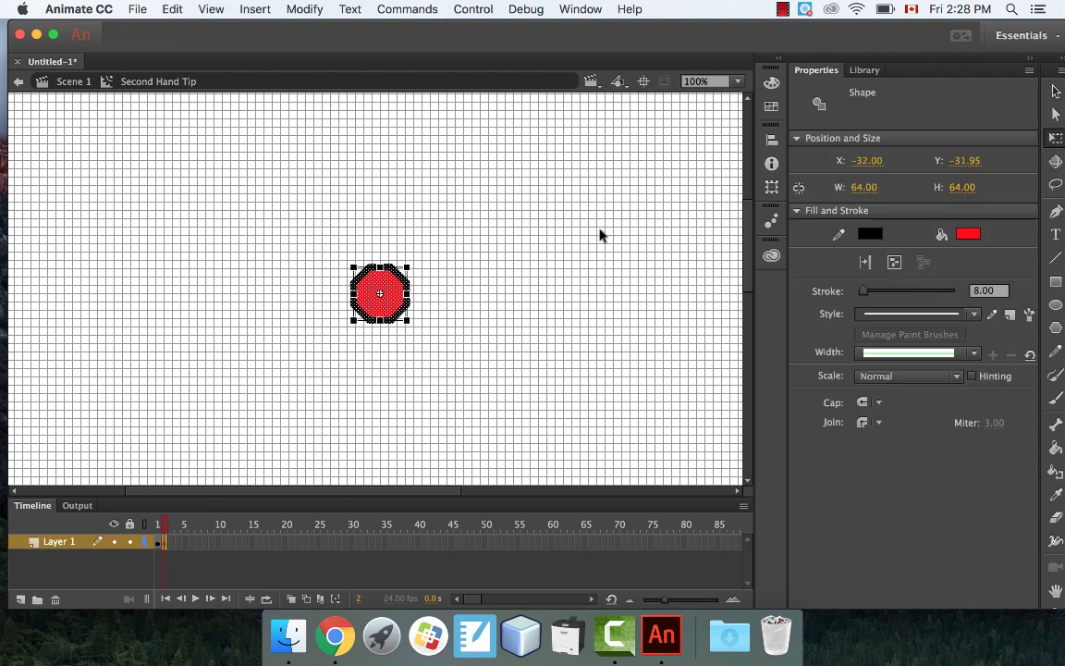
drag(419, 274, 416, 279)
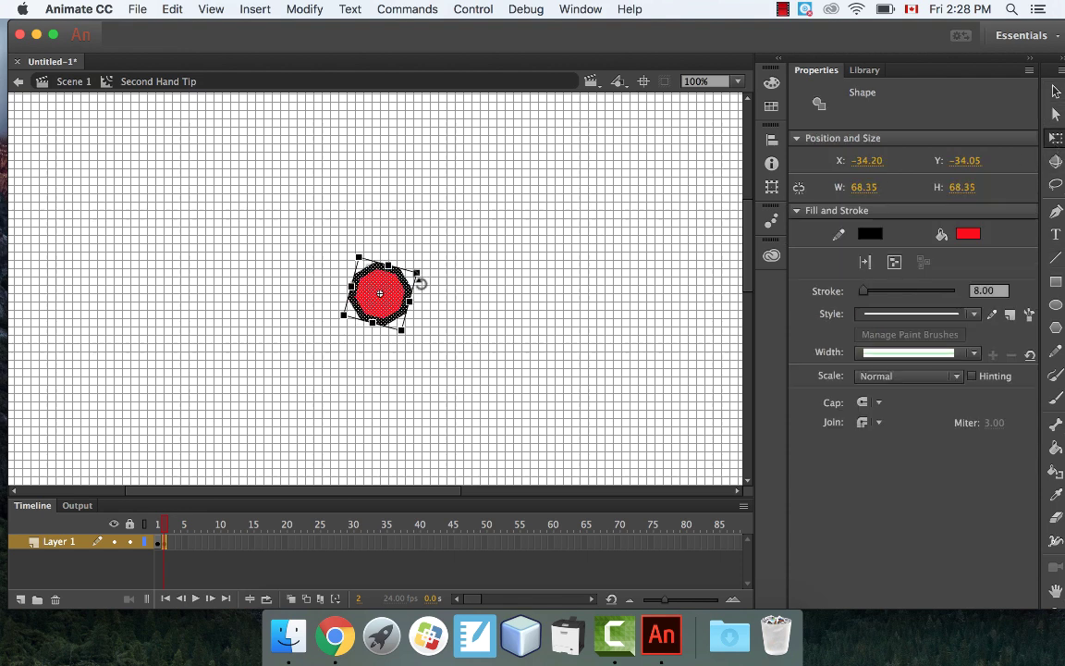
- Insert a keyframe at frame 3 and rotate its octagon slightly further clockwise
click(167, 546)
right_click(169, 545)
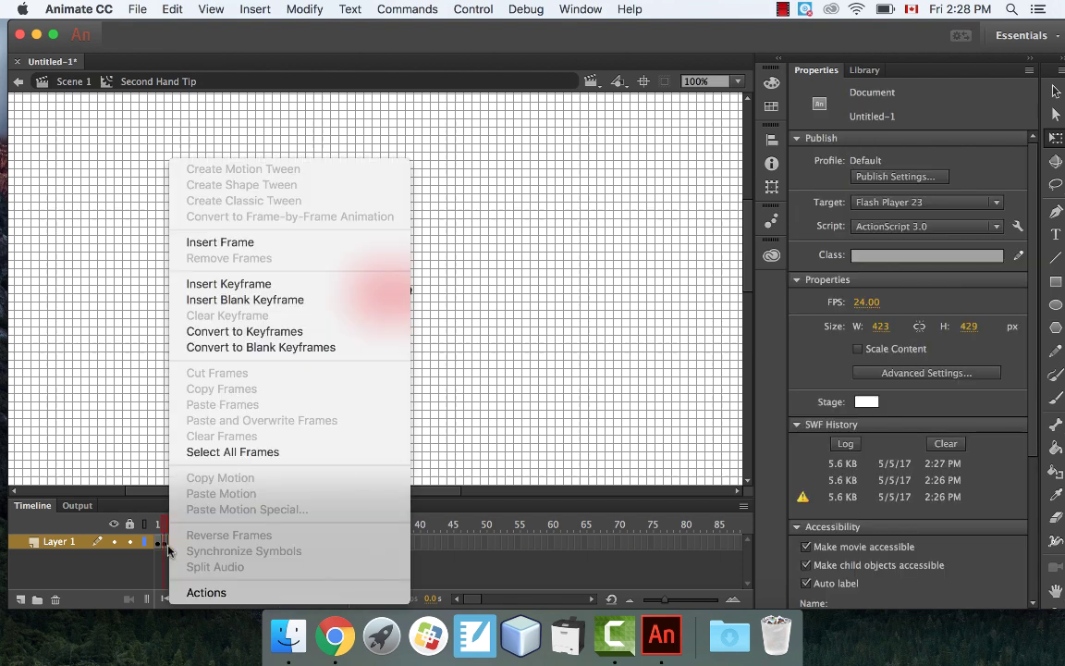
click(282, 290)
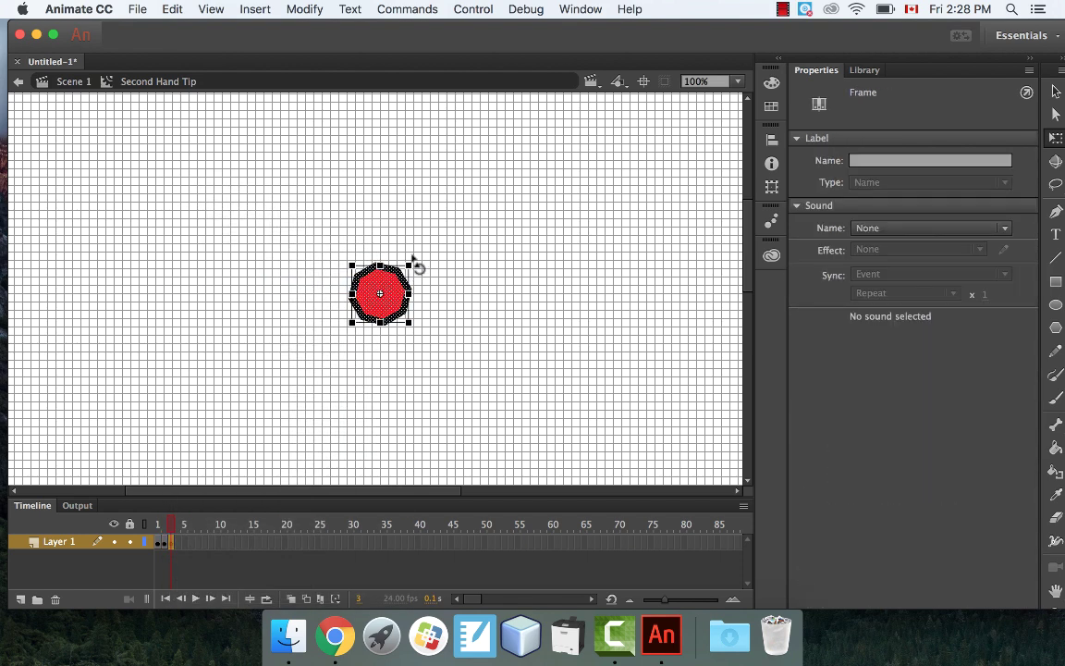
drag(418, 267, 420, 277)
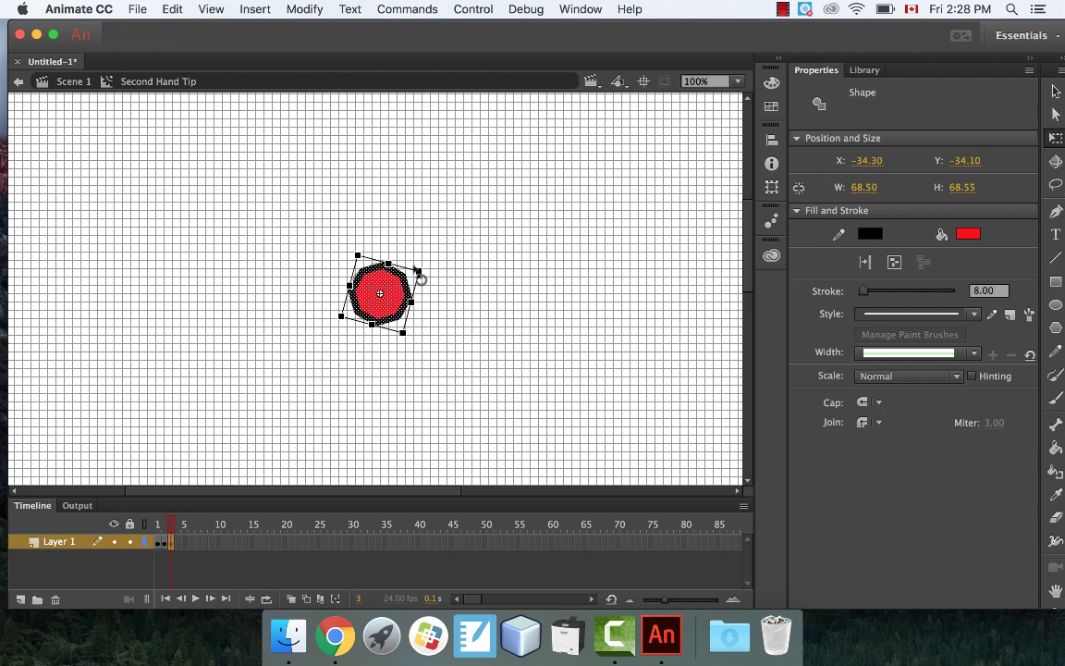
- Play the three-frame octagon animation from frame 1 to check the spinning motion
click(178, 546)
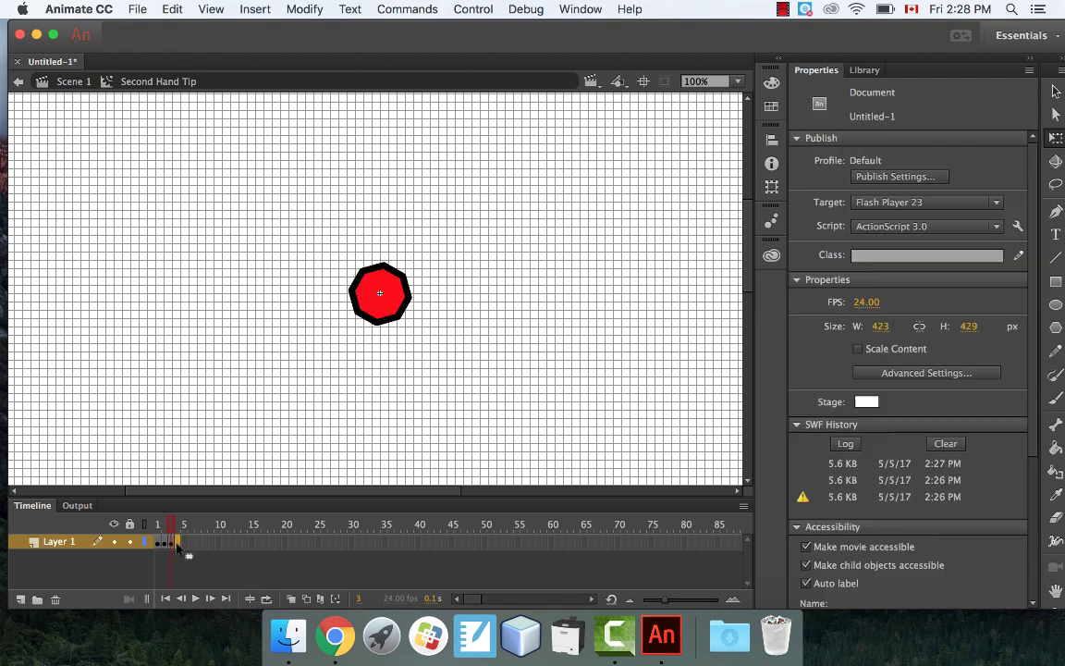
click(159, 544)
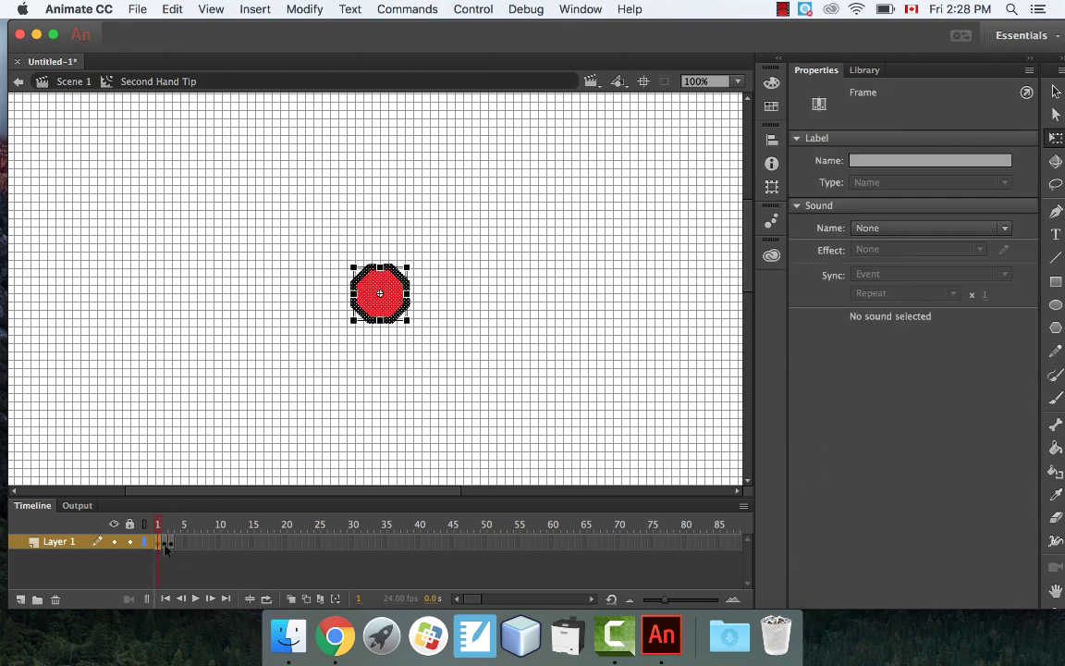
key(Return)
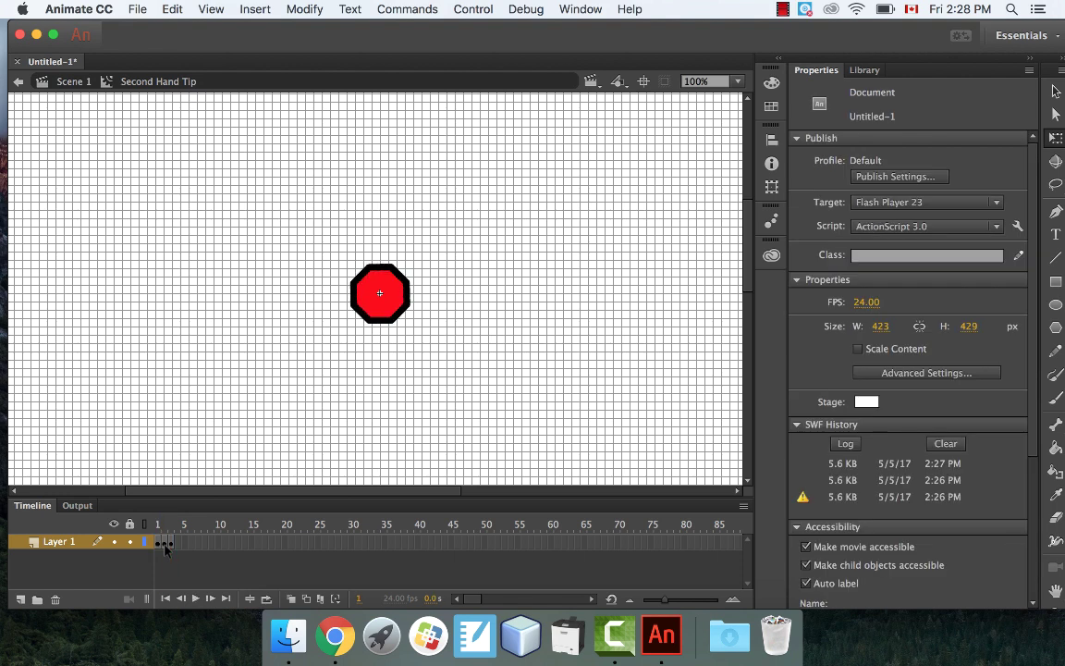
key(Return)
key(Return)
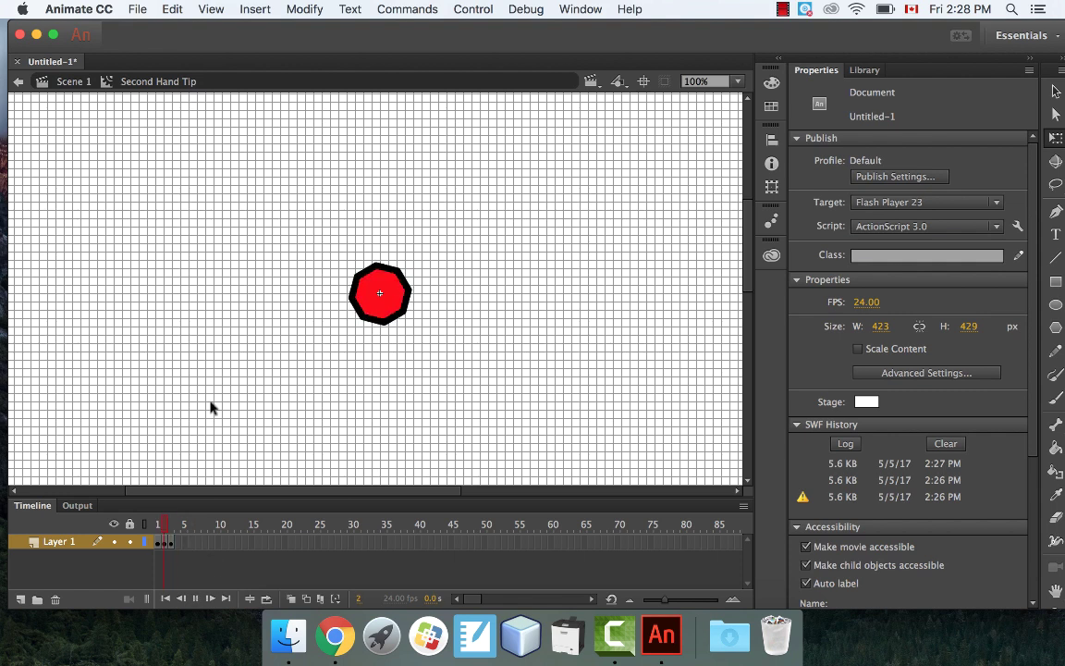
- Place a Second Hand Tip instance on the upper end of the line in the Second Hand clip and scale it to about half size
click(73, 81)
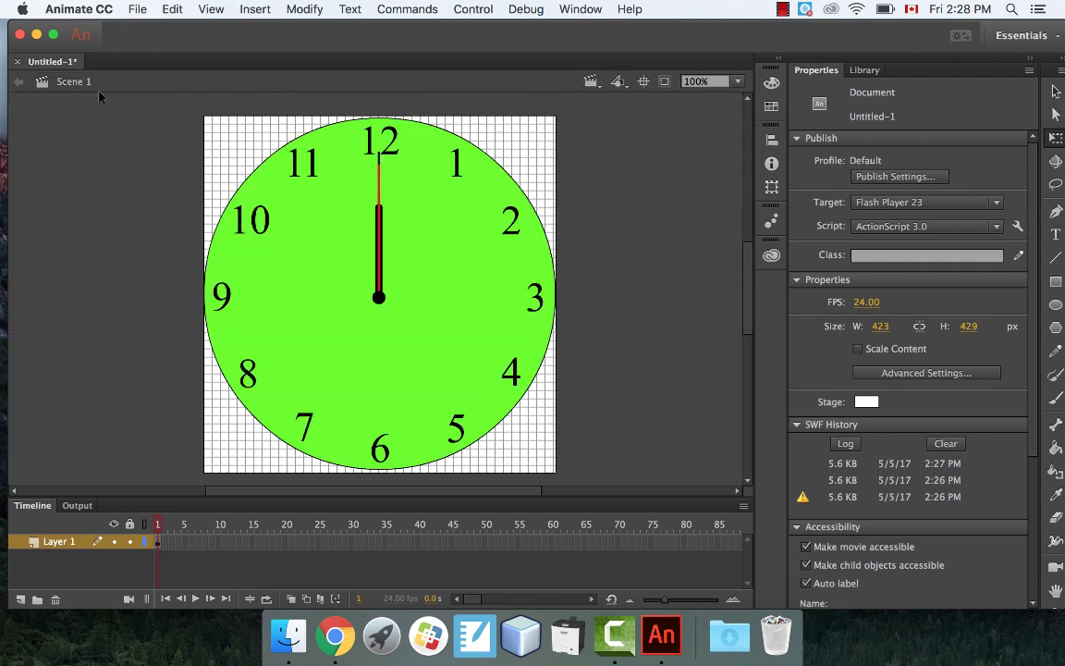
click(865, 71)
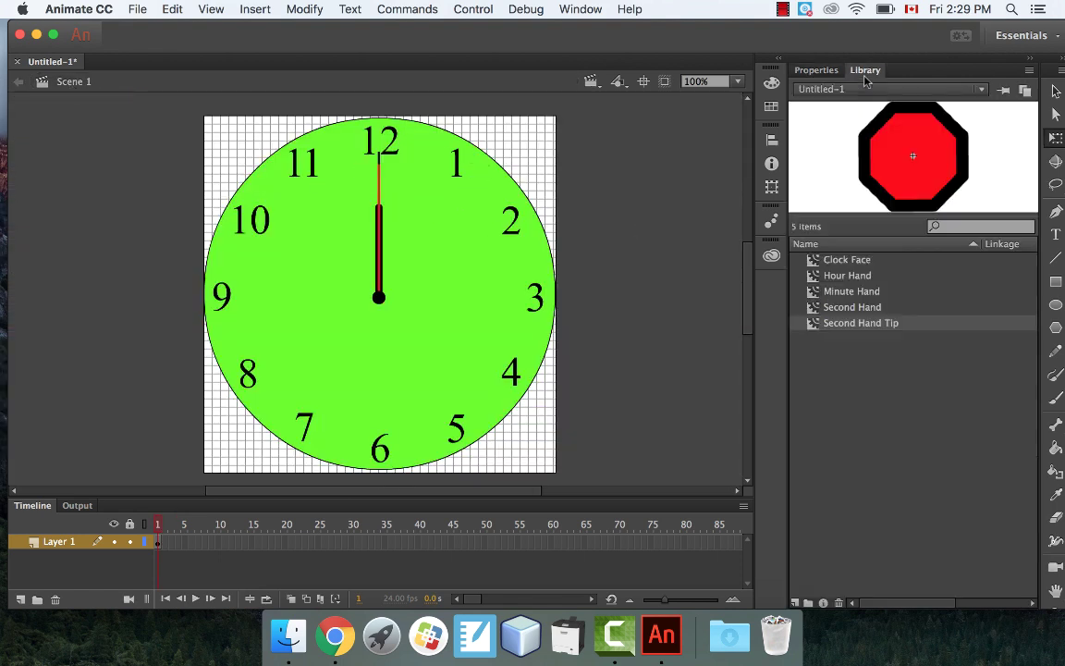
double_click(819, 311)
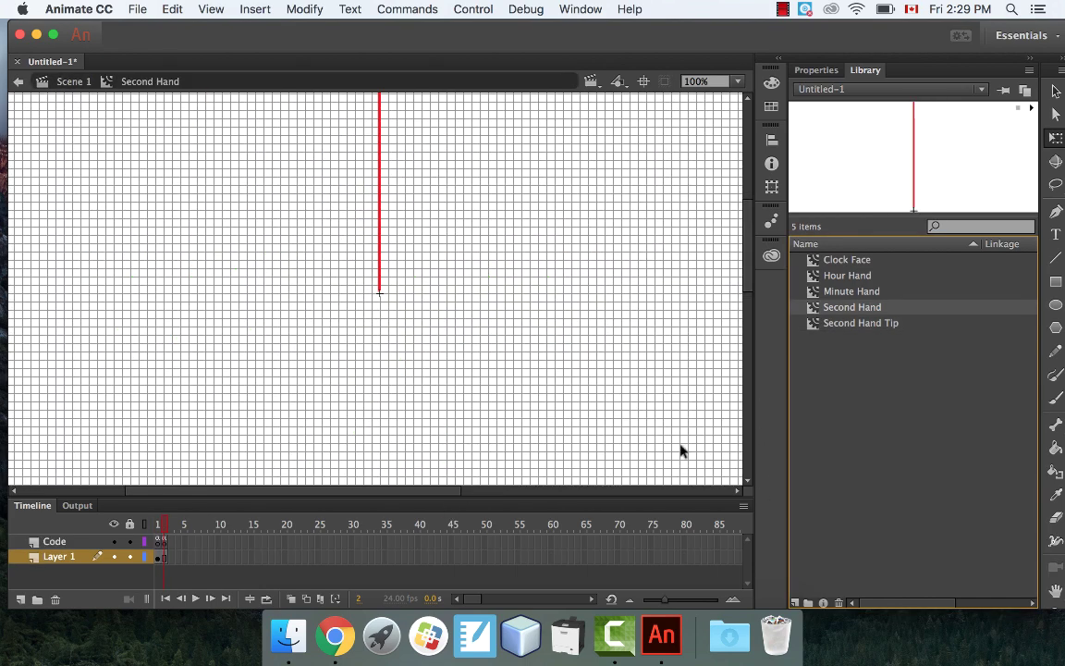
scroll(752, 240, up, 5)
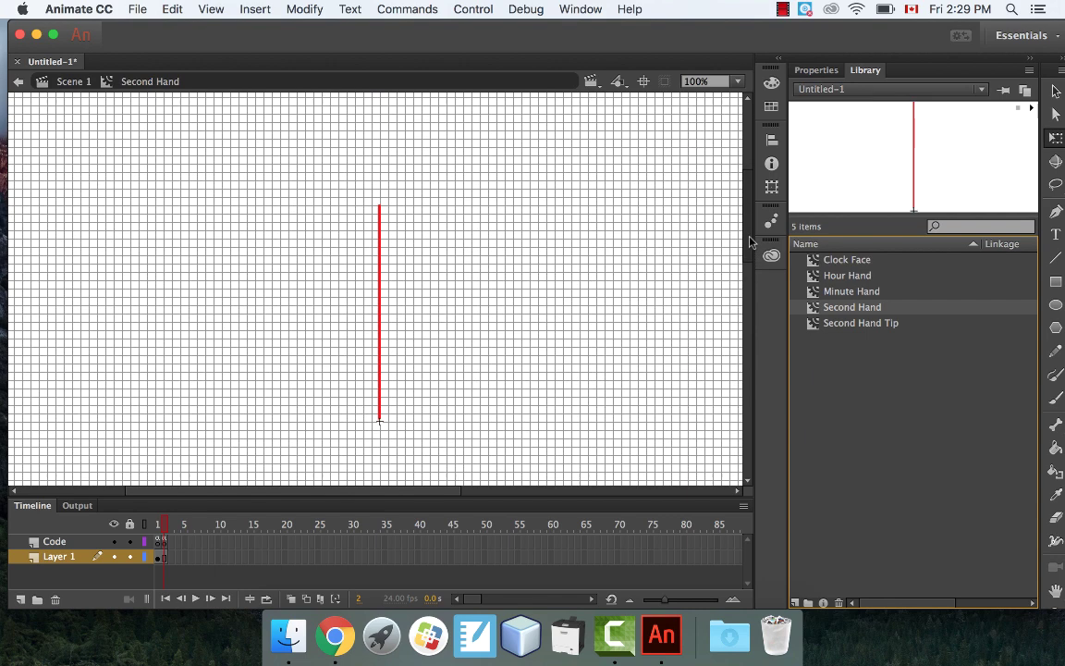
click(850, 328)
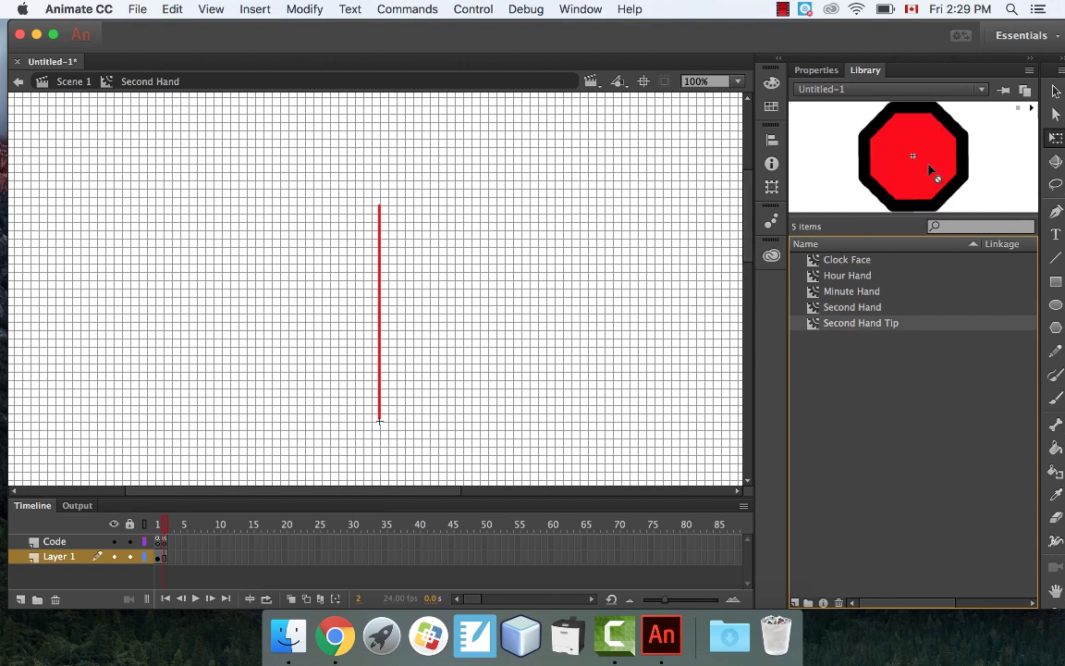
drag(932, 171, 344, 183)
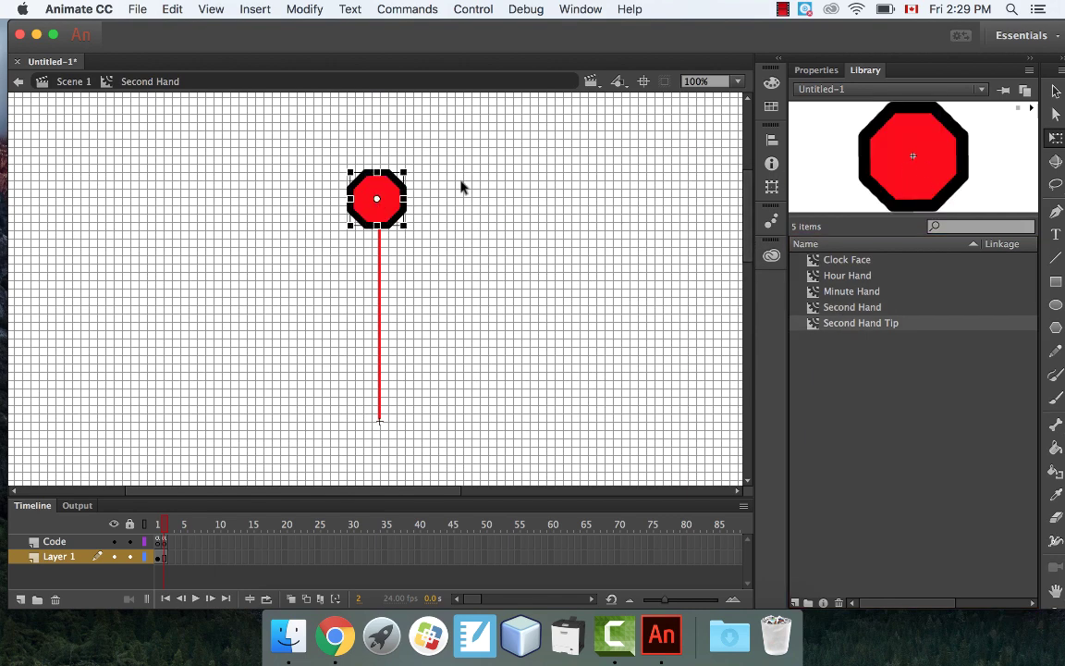
drag(406, 167, 377, 205)
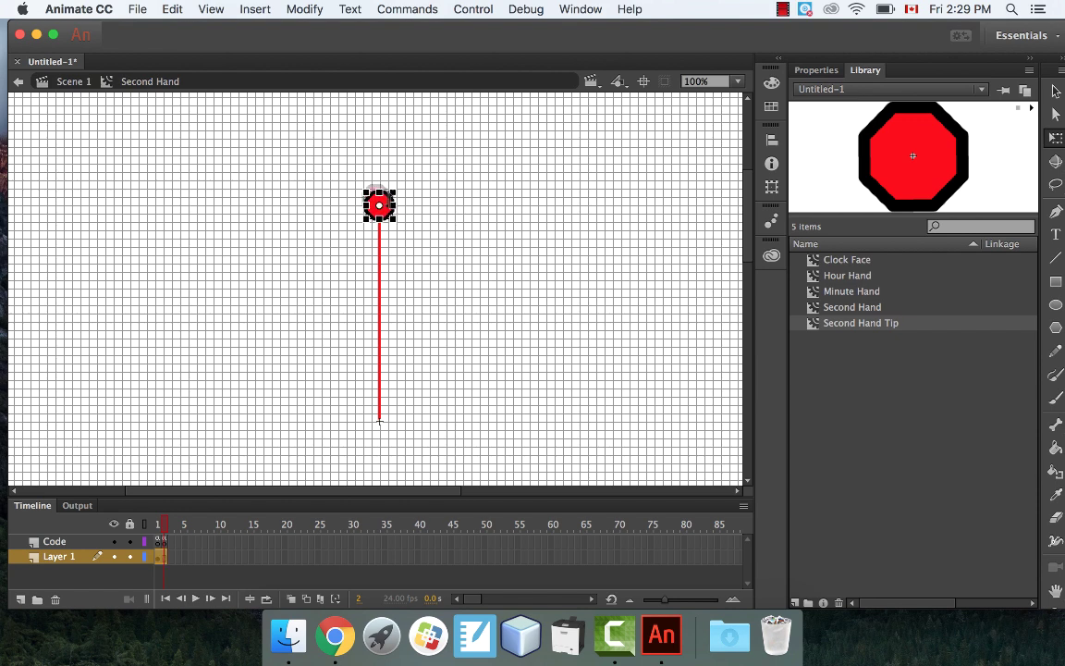
click(492, 182)
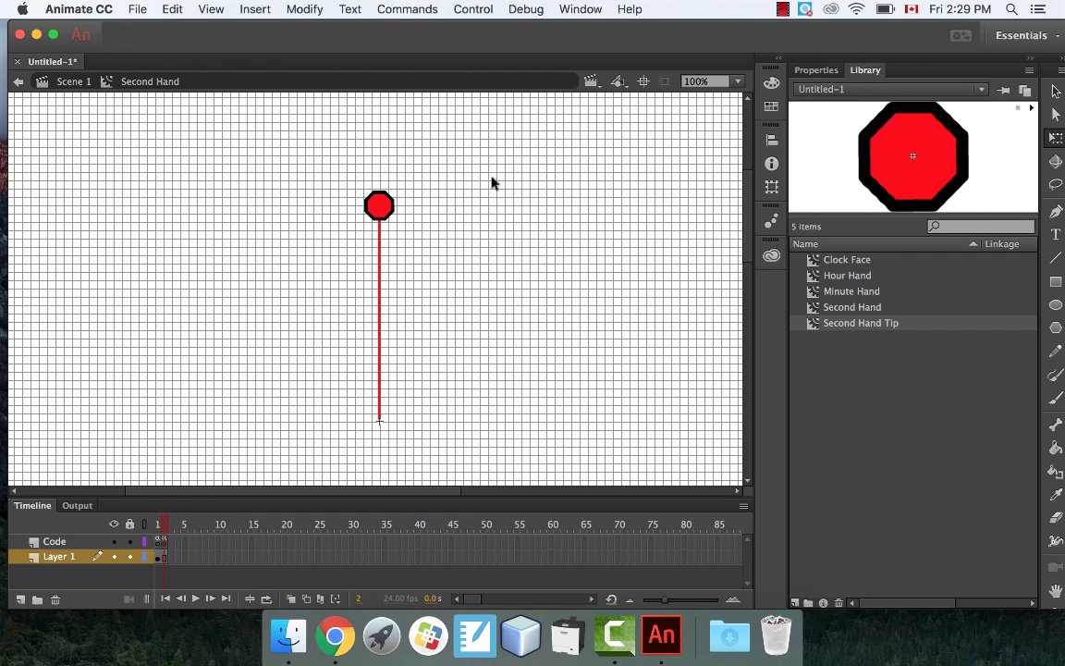
- Return to the main scene and test the movie to check the octagon on the second hand, then close the preview
click(74, 83)
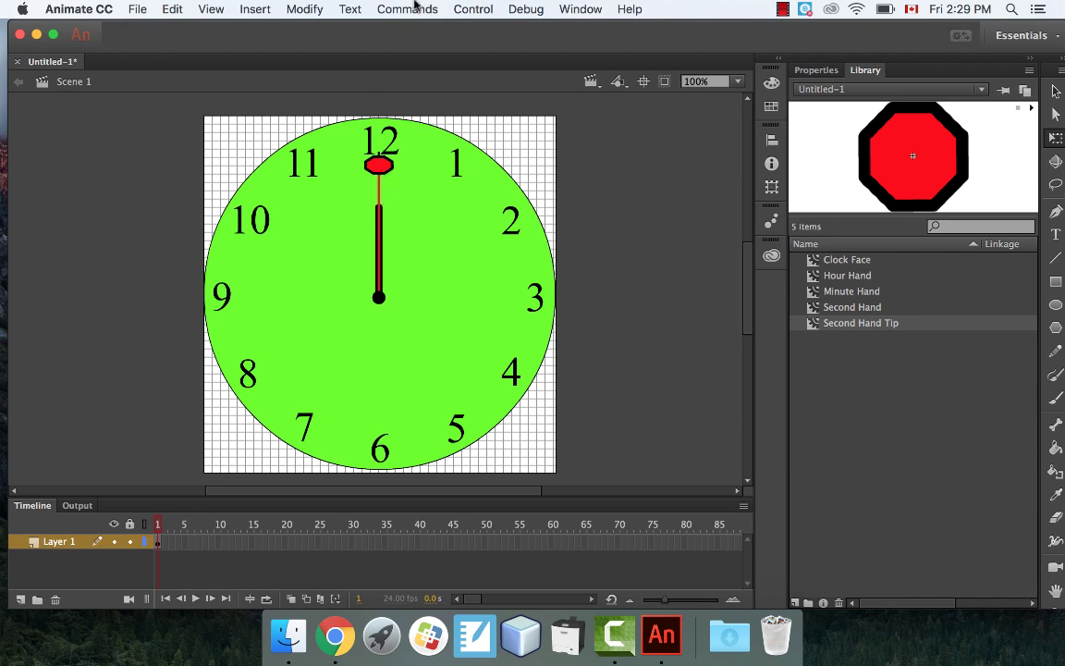
click(463, 9)
click(477, 128)
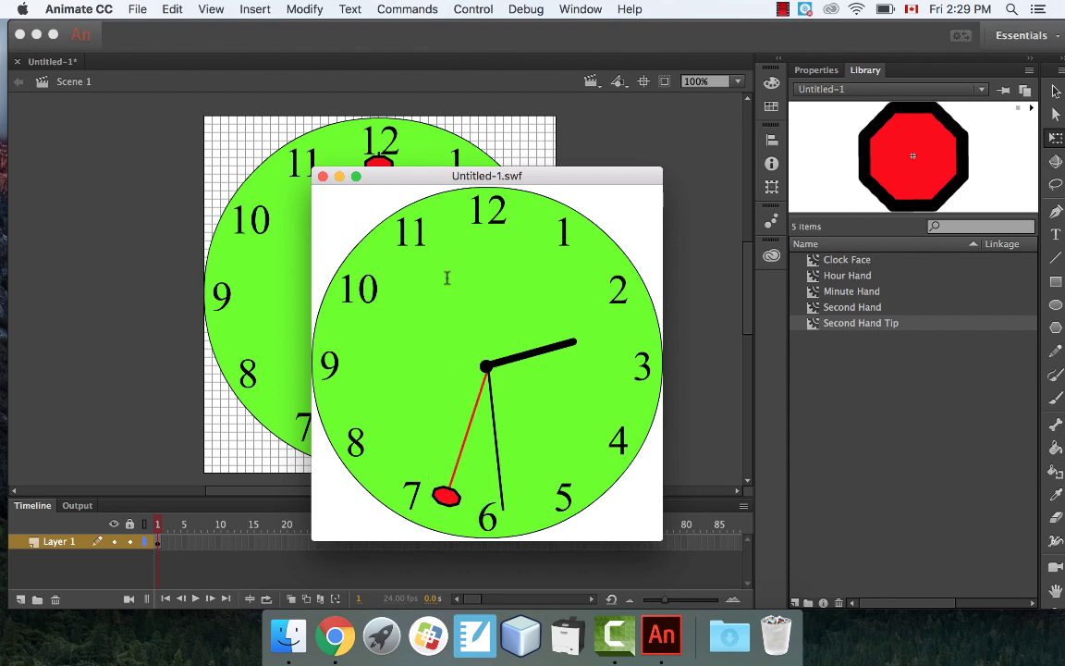
click(324, 178)
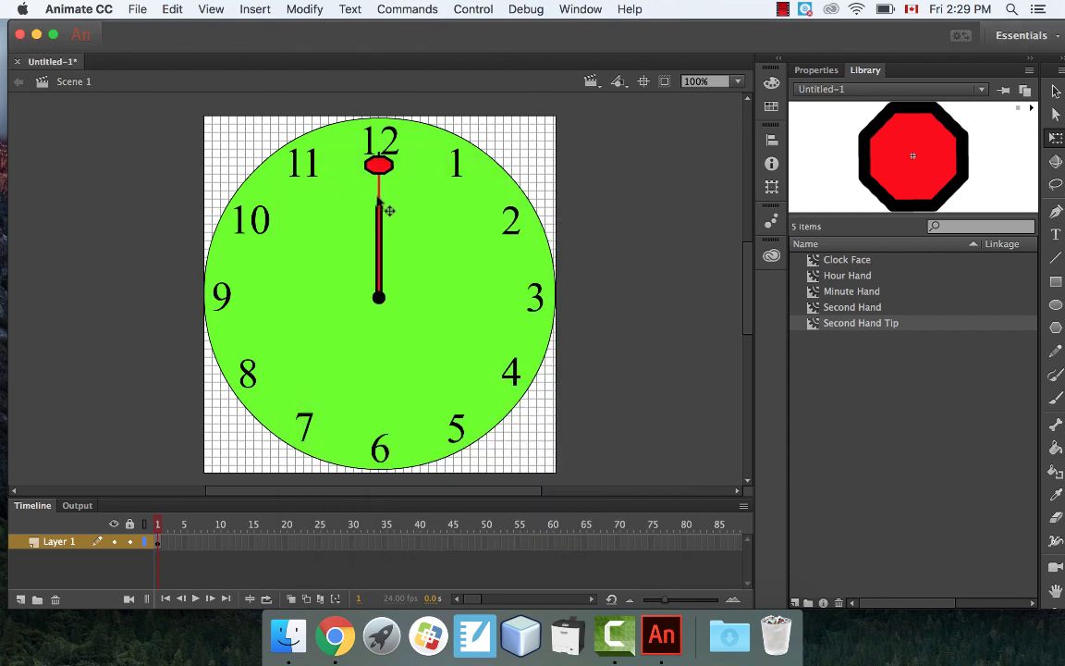
- Shorten the red line in the Second Hand clip by about 30 percent, equally from both ends
click(390, 209)
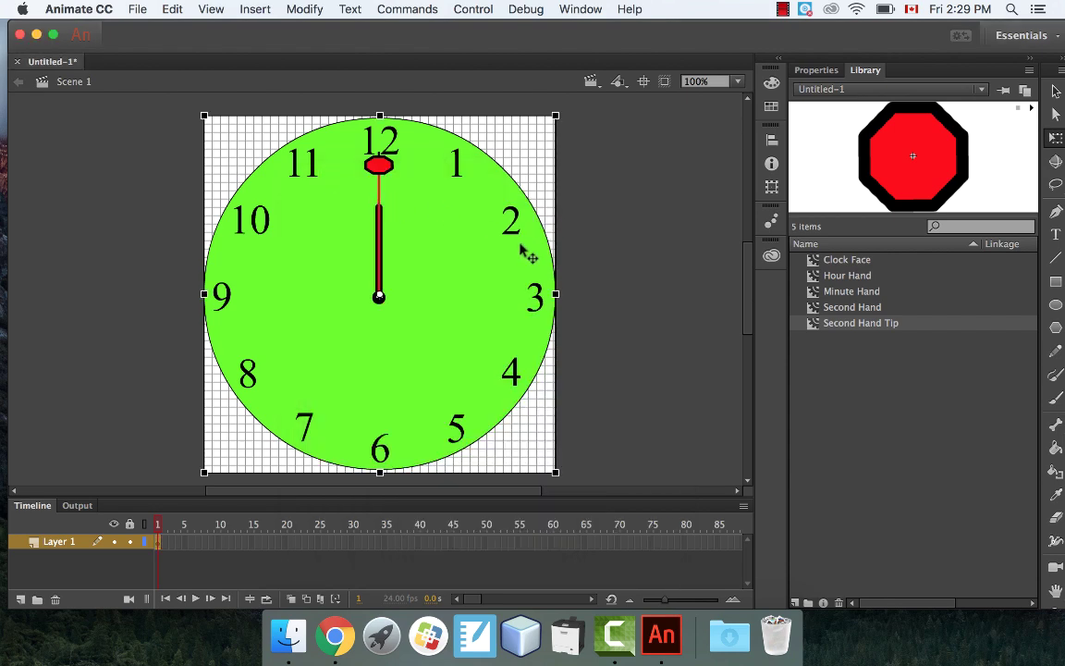
double_click(835, 323)
double_click(823, 307)
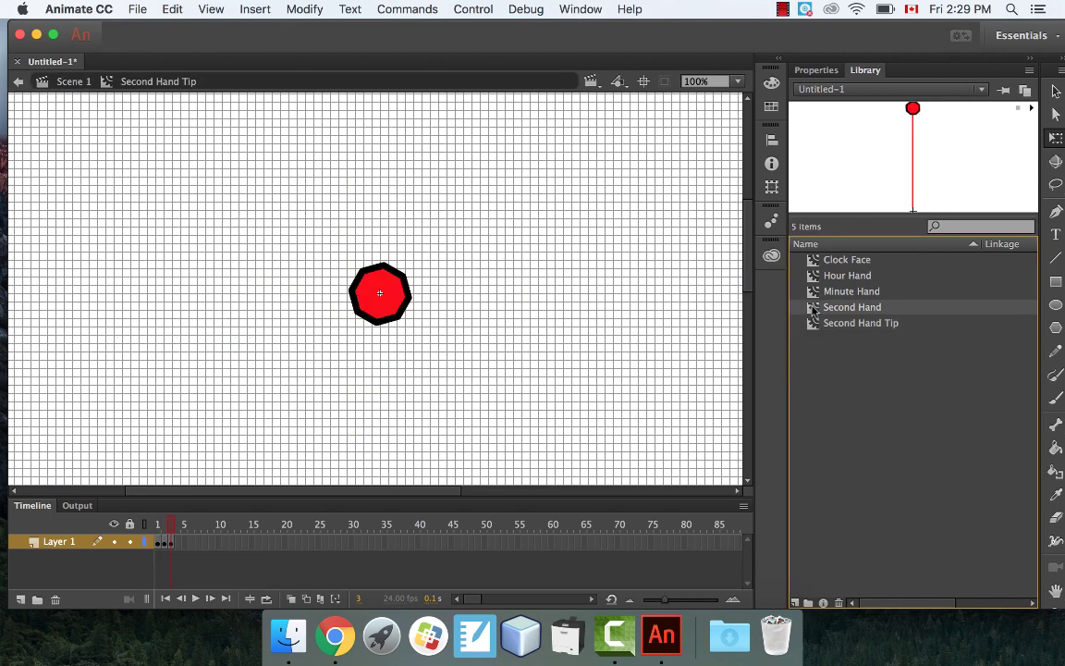
scroll(457, 268, up, 5)
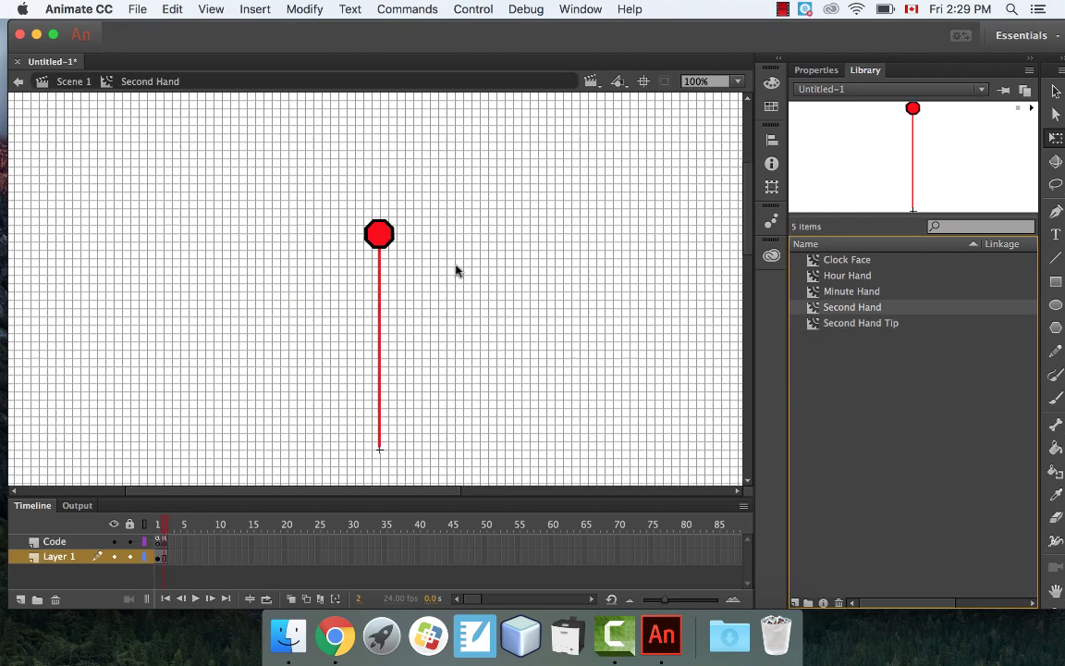
click(380, 299)
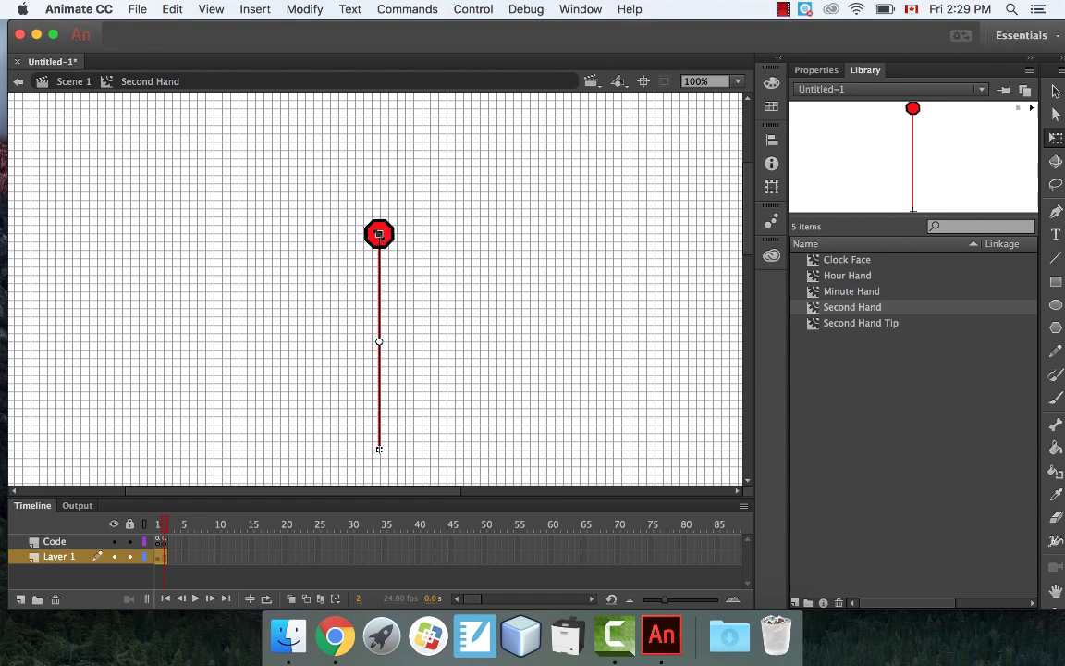
drag(379, 449, 379, 416)
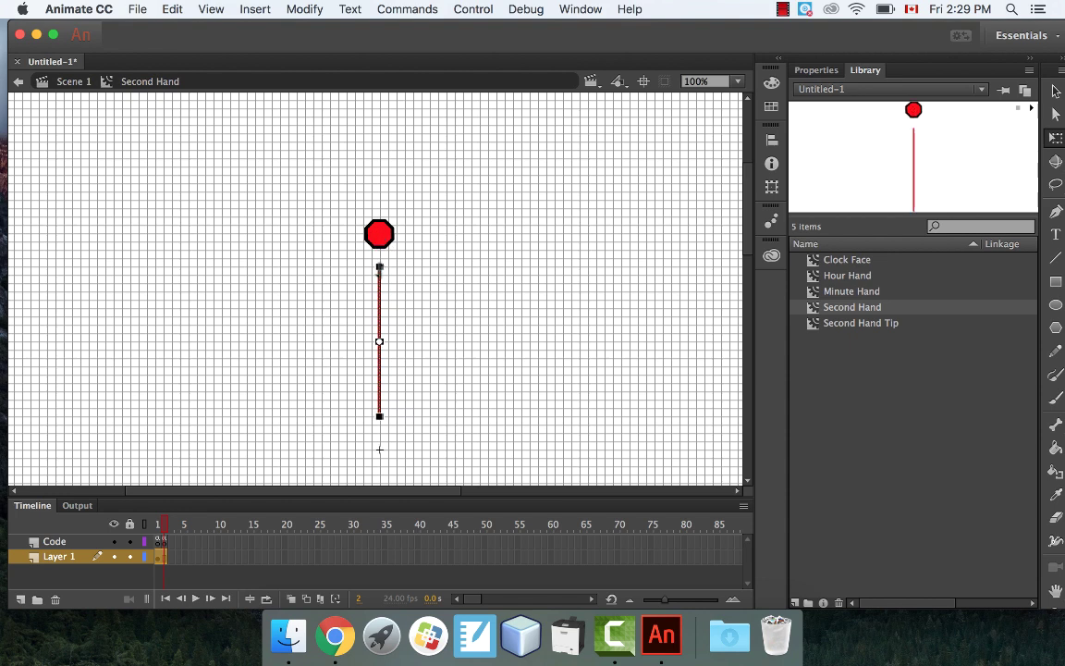
click(413, 311)
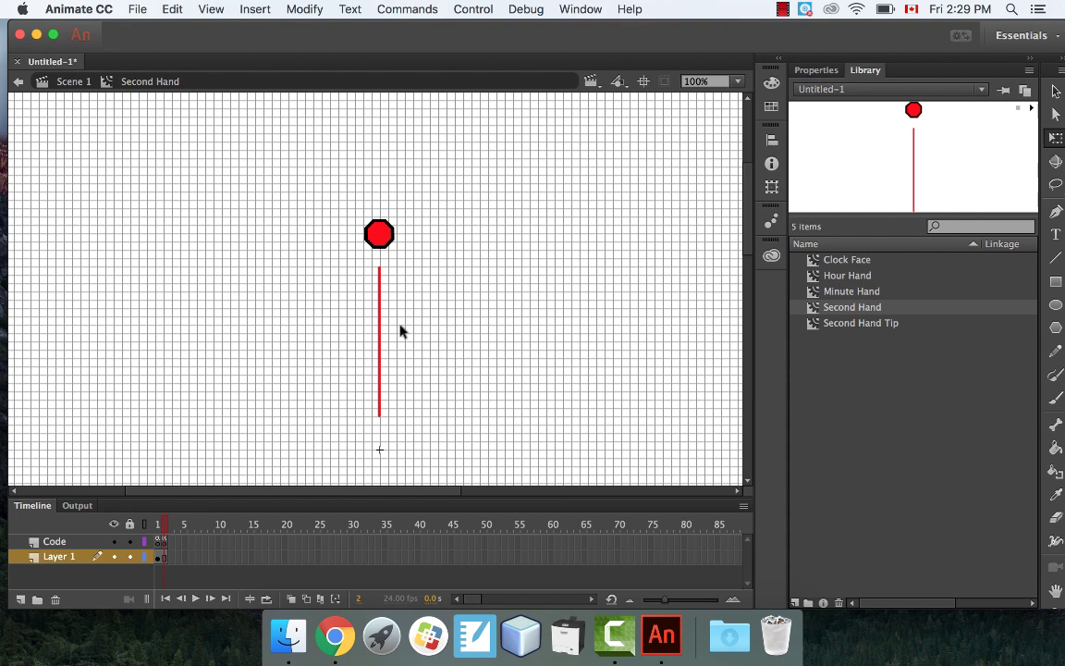
- Move the shortened line down to start at the registration point and place the octagon on its upper end
click(379, 313)
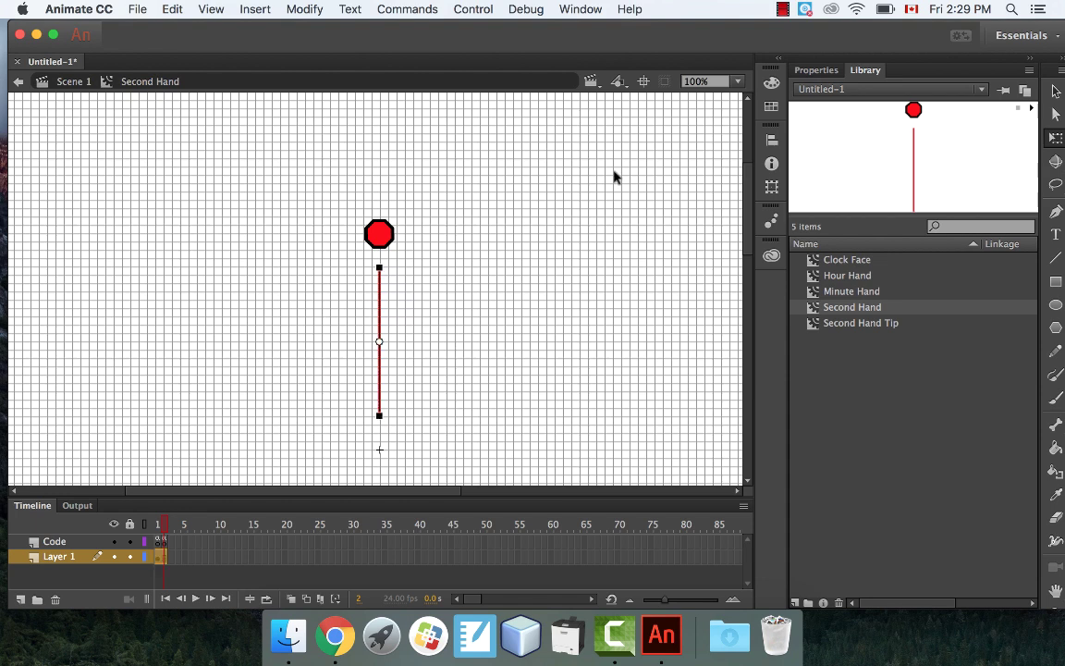
click(409, 314)
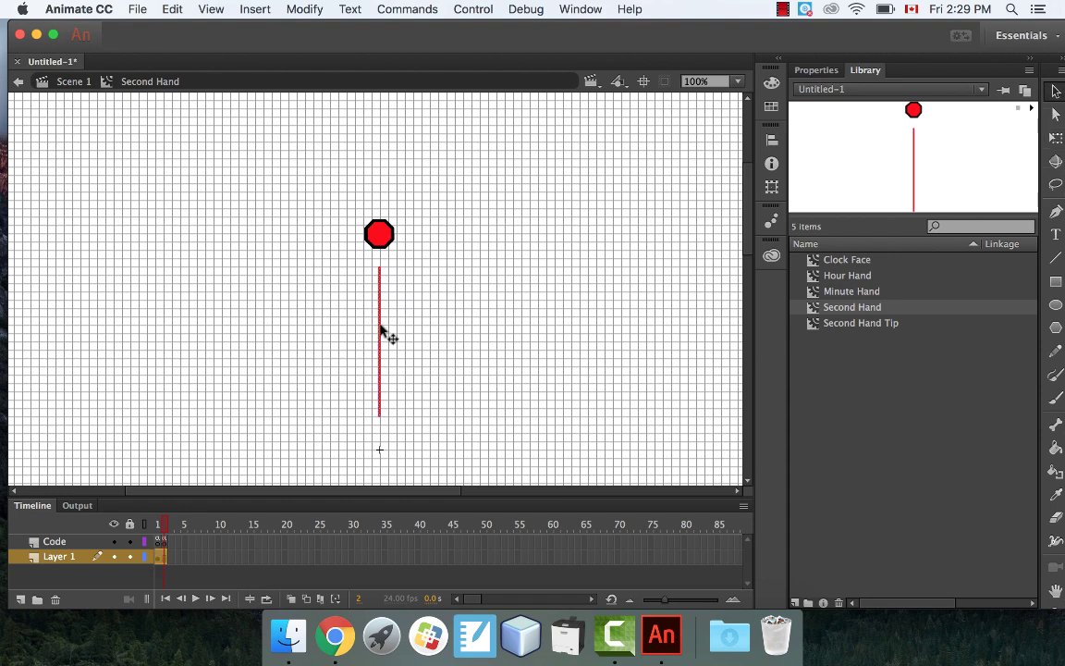
drag(381, 330, 380, 366)
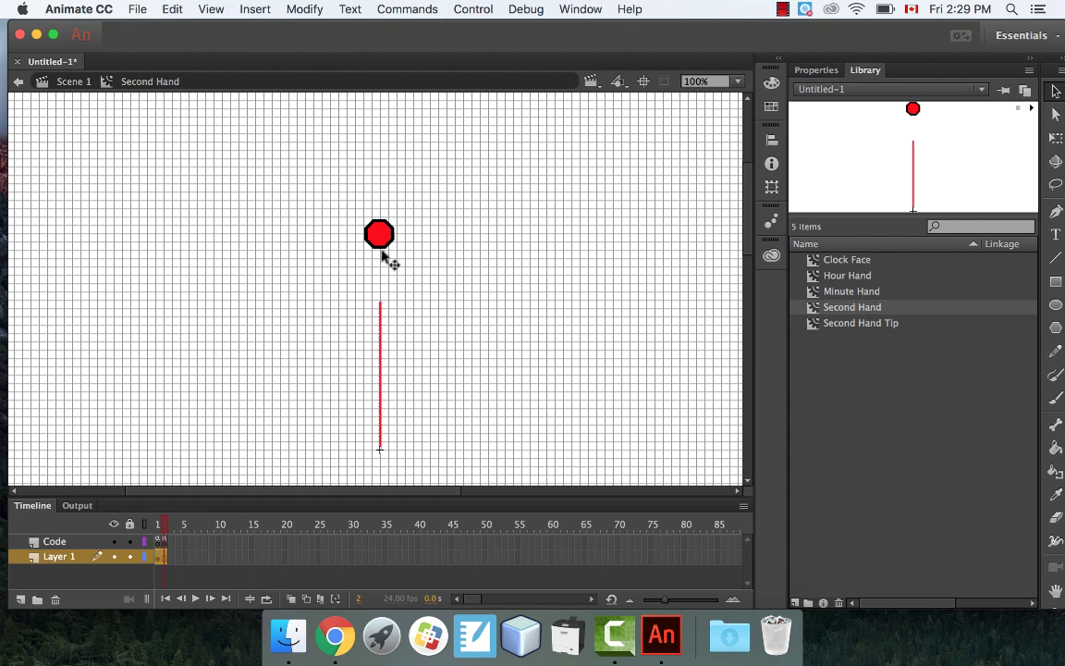
drag(380, 235, 379, 304)
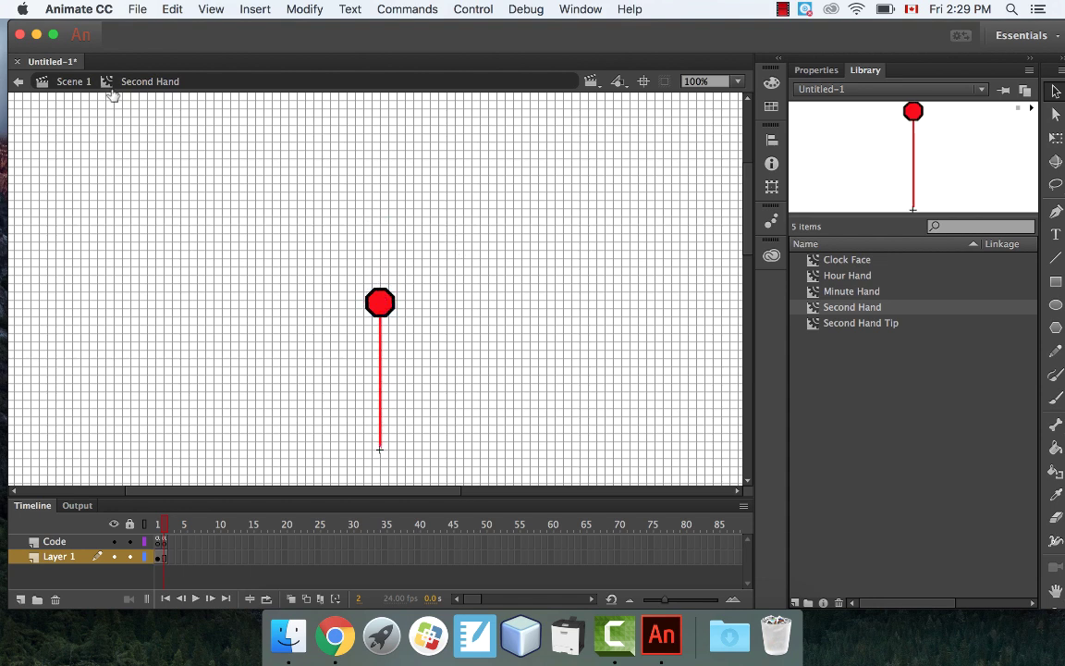
- Delete the distorted second hand instance from the Clock Face clip
click(71, 81)
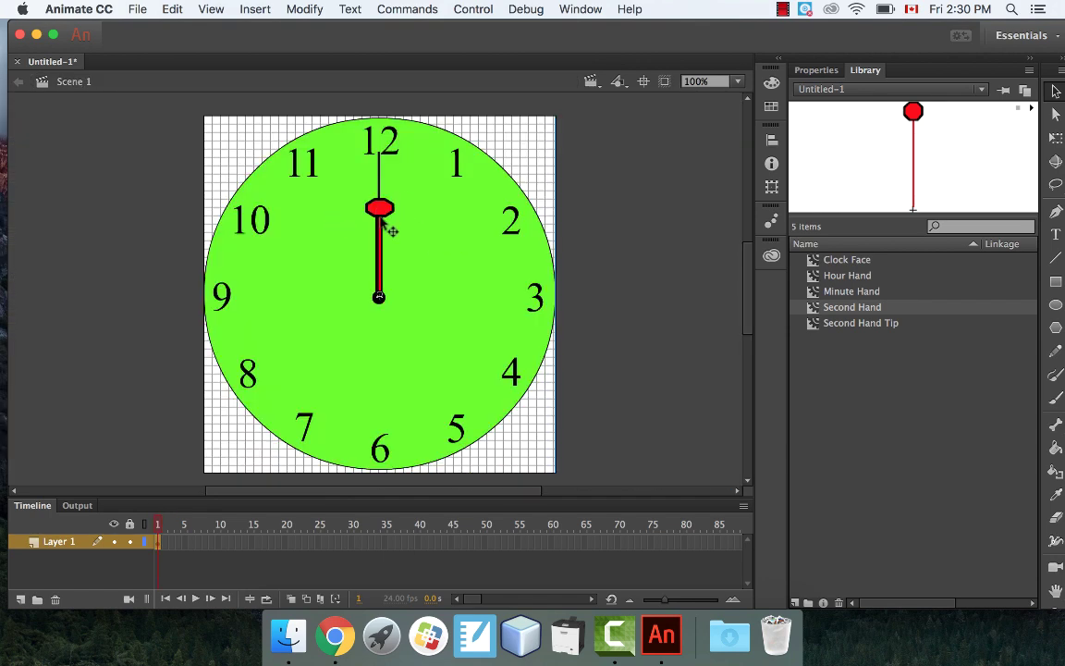
double_click(814, 260)
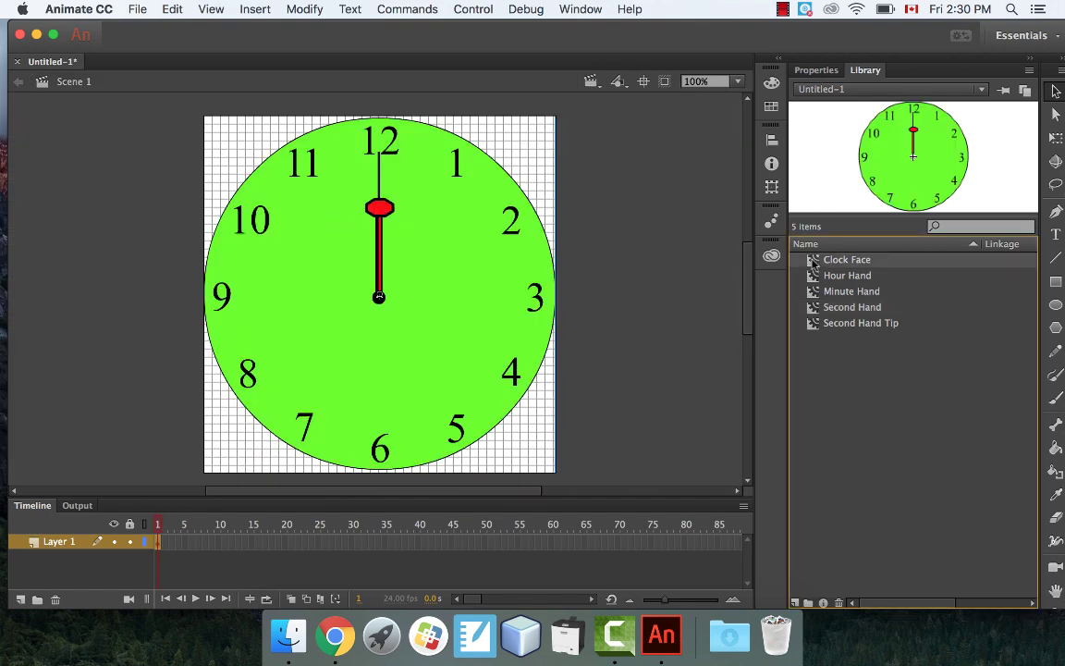
click(392, 220)
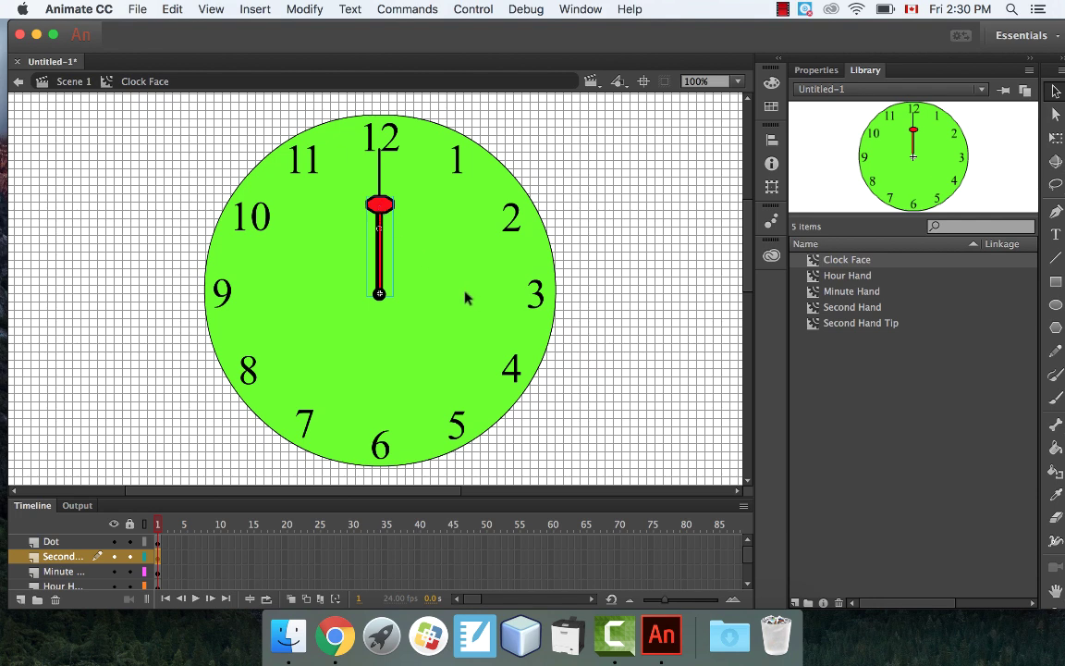
key(Delete)
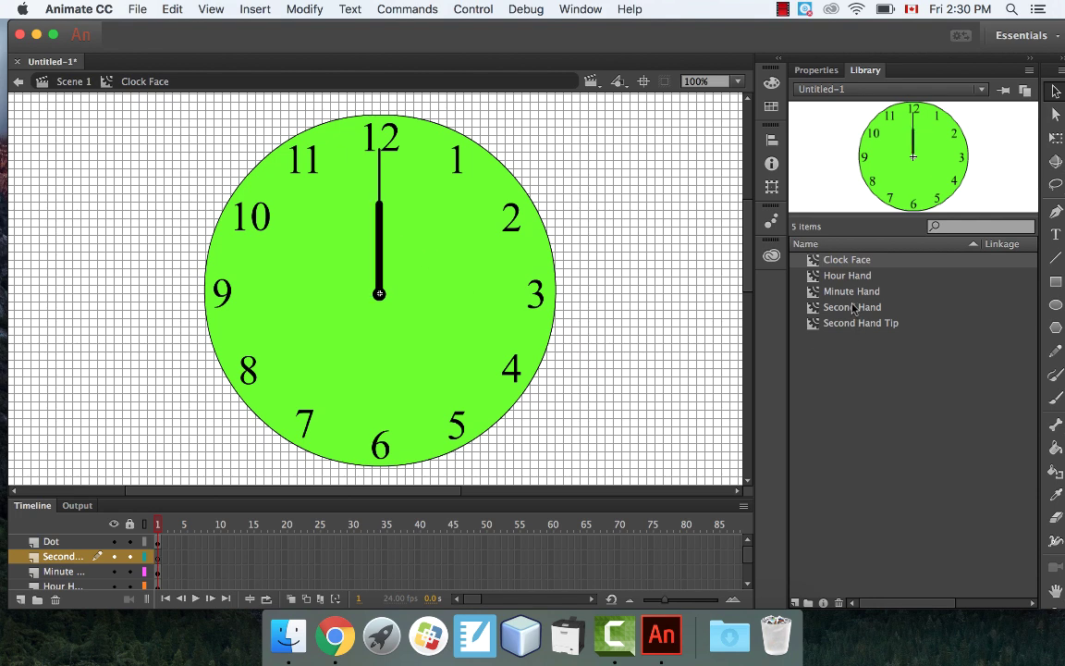
- Place a new Second Hand instance on the clock face, aligning its registration point with the centre dot and pointing at 12
drag(852, 307, 392, 273)
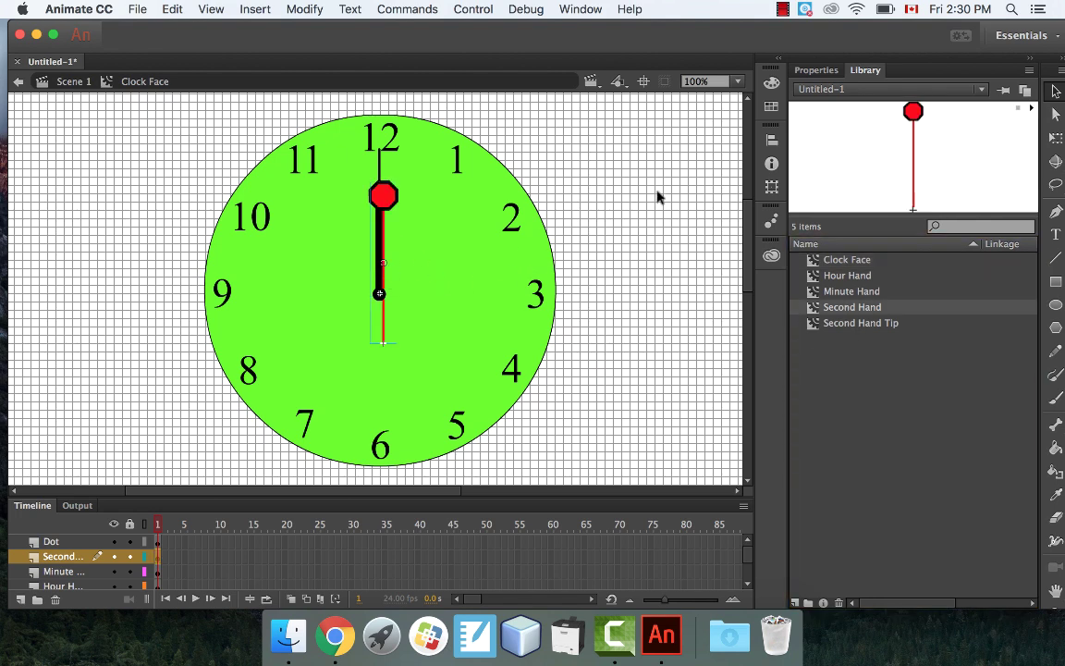
key(Left)
key(Left)
key(Left)
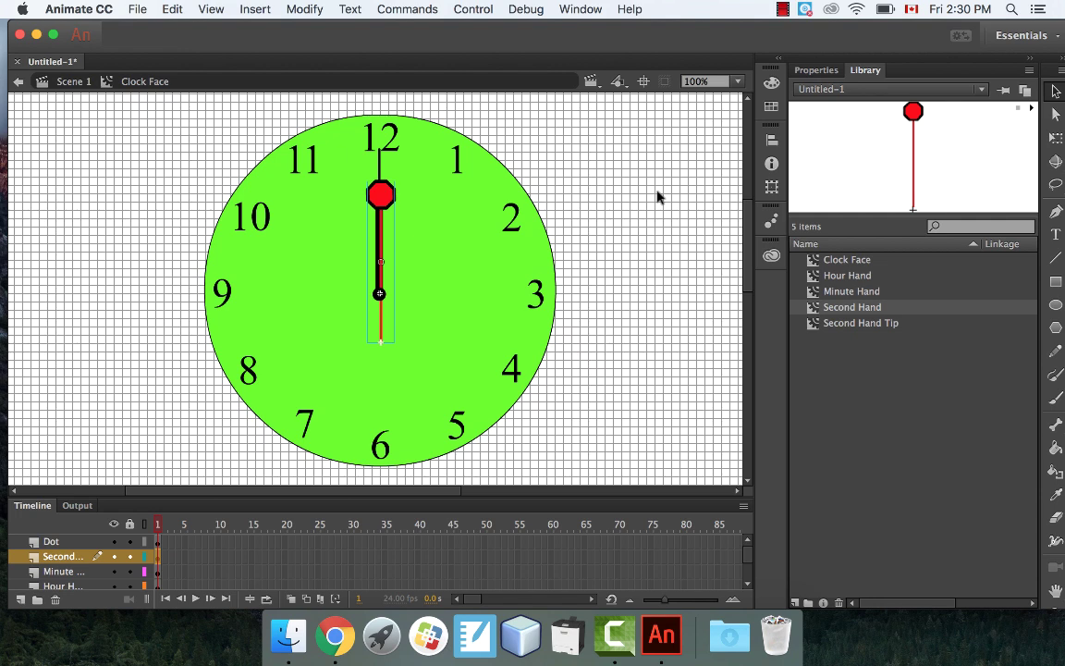
key(Up)
key(Up)
key(Up)
key(Up)
key(Up)
key(Up)
key(Up)
key(Up)
key(Up)
key(Up)
key(Up)
key(Up)
key(Up)
key(Up)
key(Up)
key(Up)
key(Up)
key(Up)
key(Up)
key(Up)
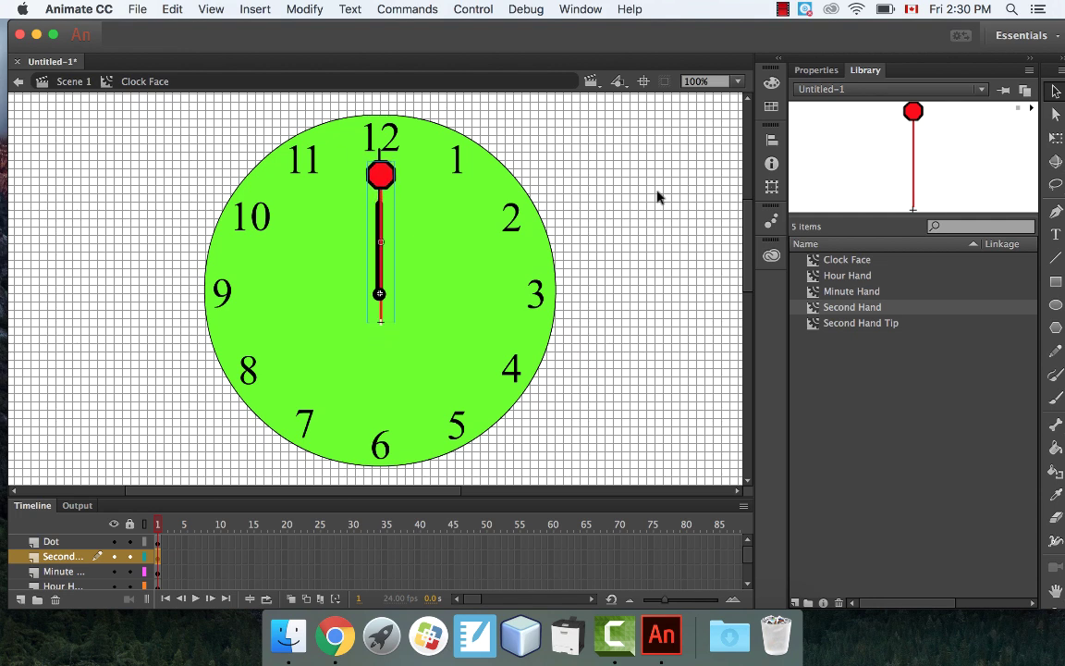
key(Up)
key(Up)
key(Up)
key(Up)
key(Up)
key(Up)
key(Up)
key(Up)
key(Up)
key(Up)
key(Up)
key(Up)
key(Up)
key(Up)
key(Up)
key(Up)
key(Up)
key(Up)
key(Up)
key(Up)
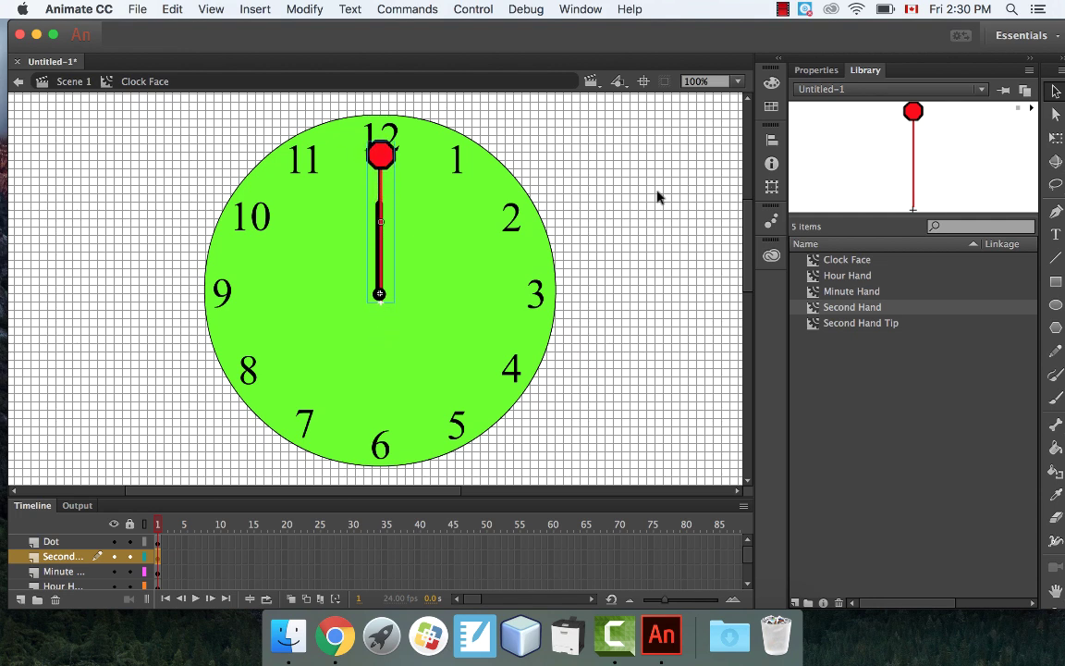
key(Up)
key(Up)
key(Up)
key(Up)
key(Up)
key(Up)
key(Up)
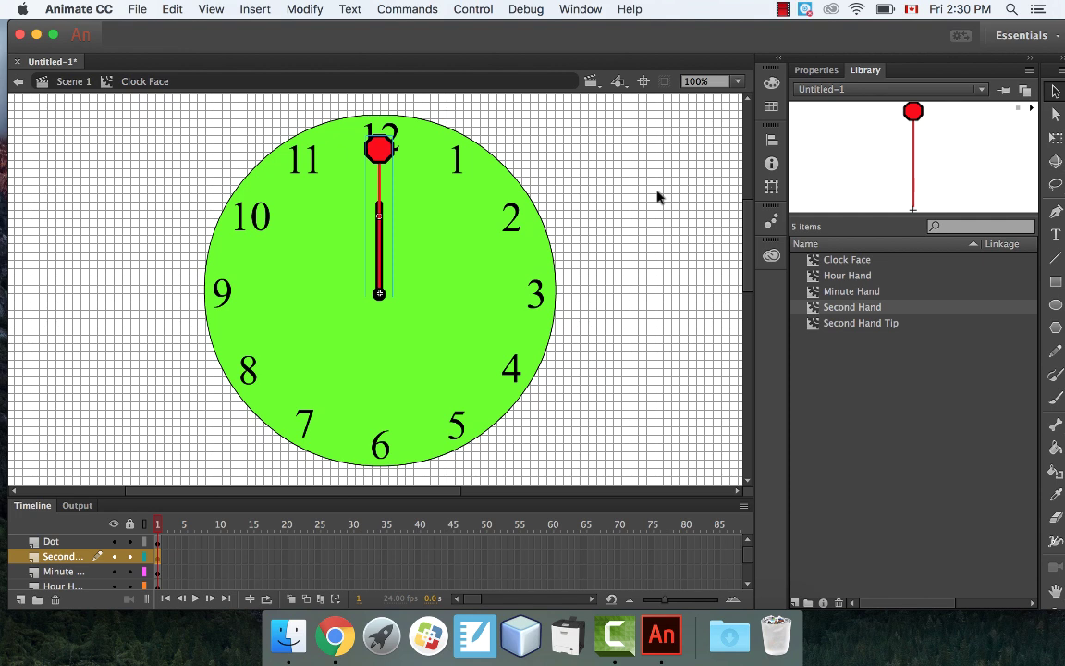
- Test the movie to check the replaced second hand and its spinning octagon tip
click(473, 10)
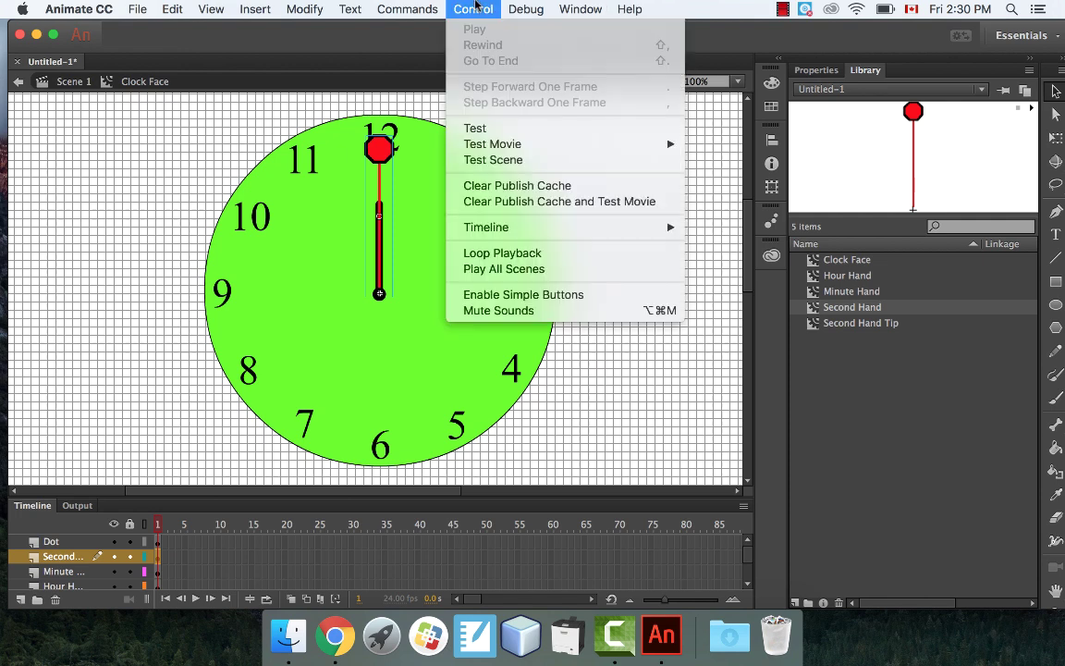
click(507, 129)
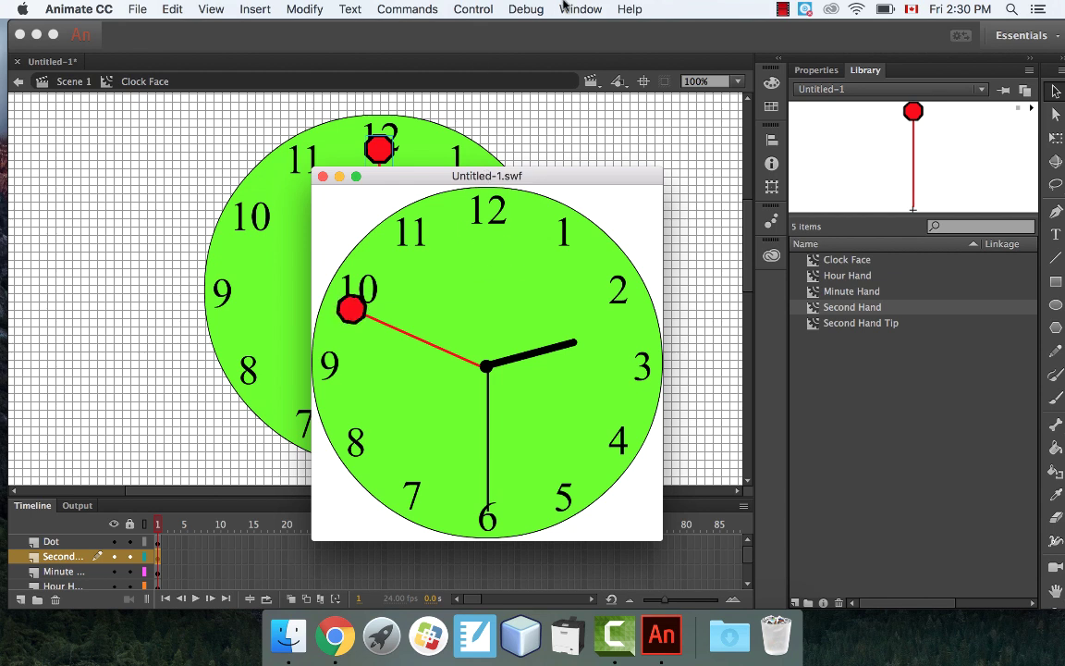
click(471, 9)
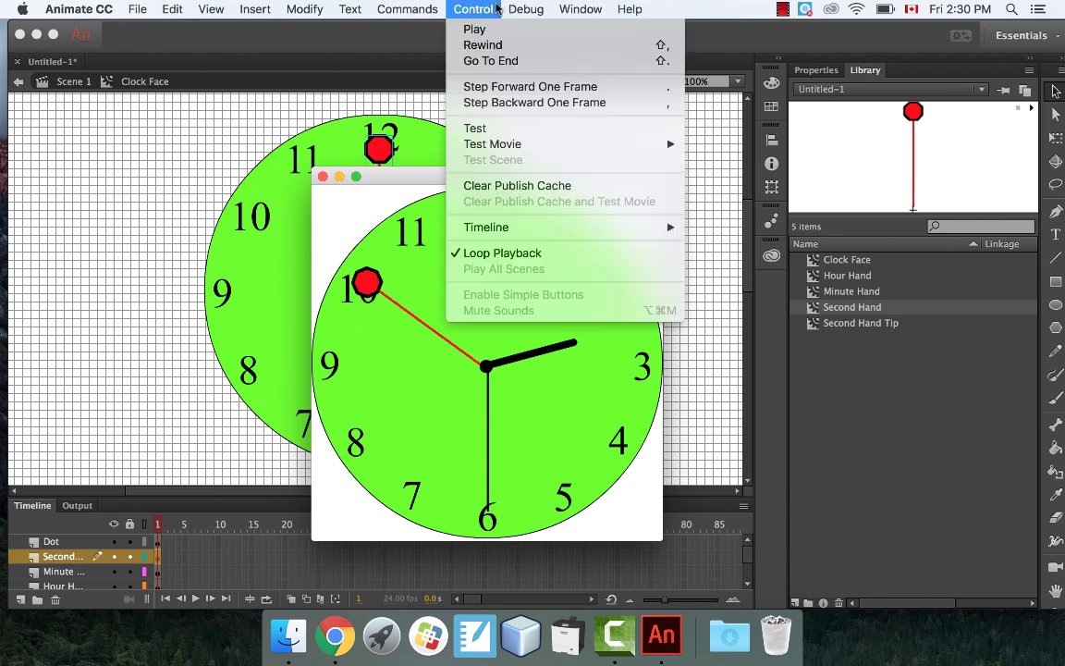